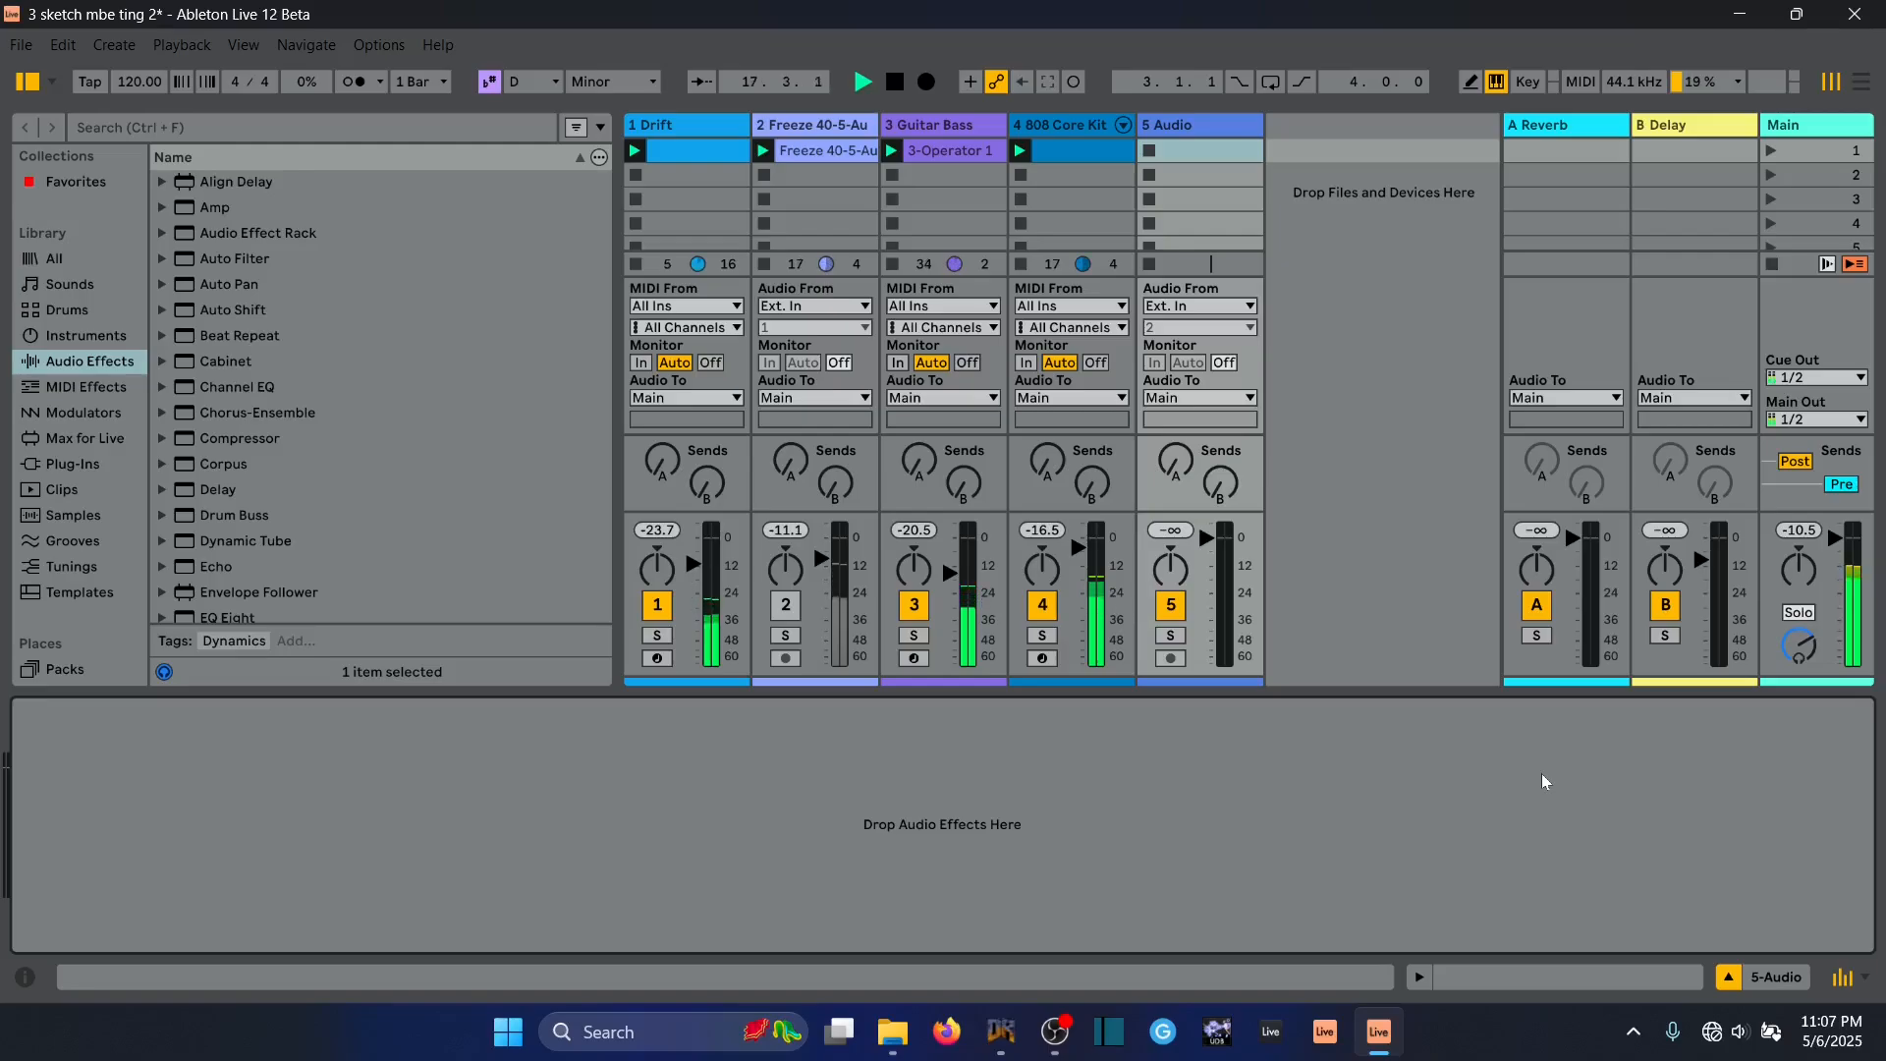
Stop playback and open the percussion one-shots inside the "Sounds of a forgotten world" folder of the Samples place
key("space")
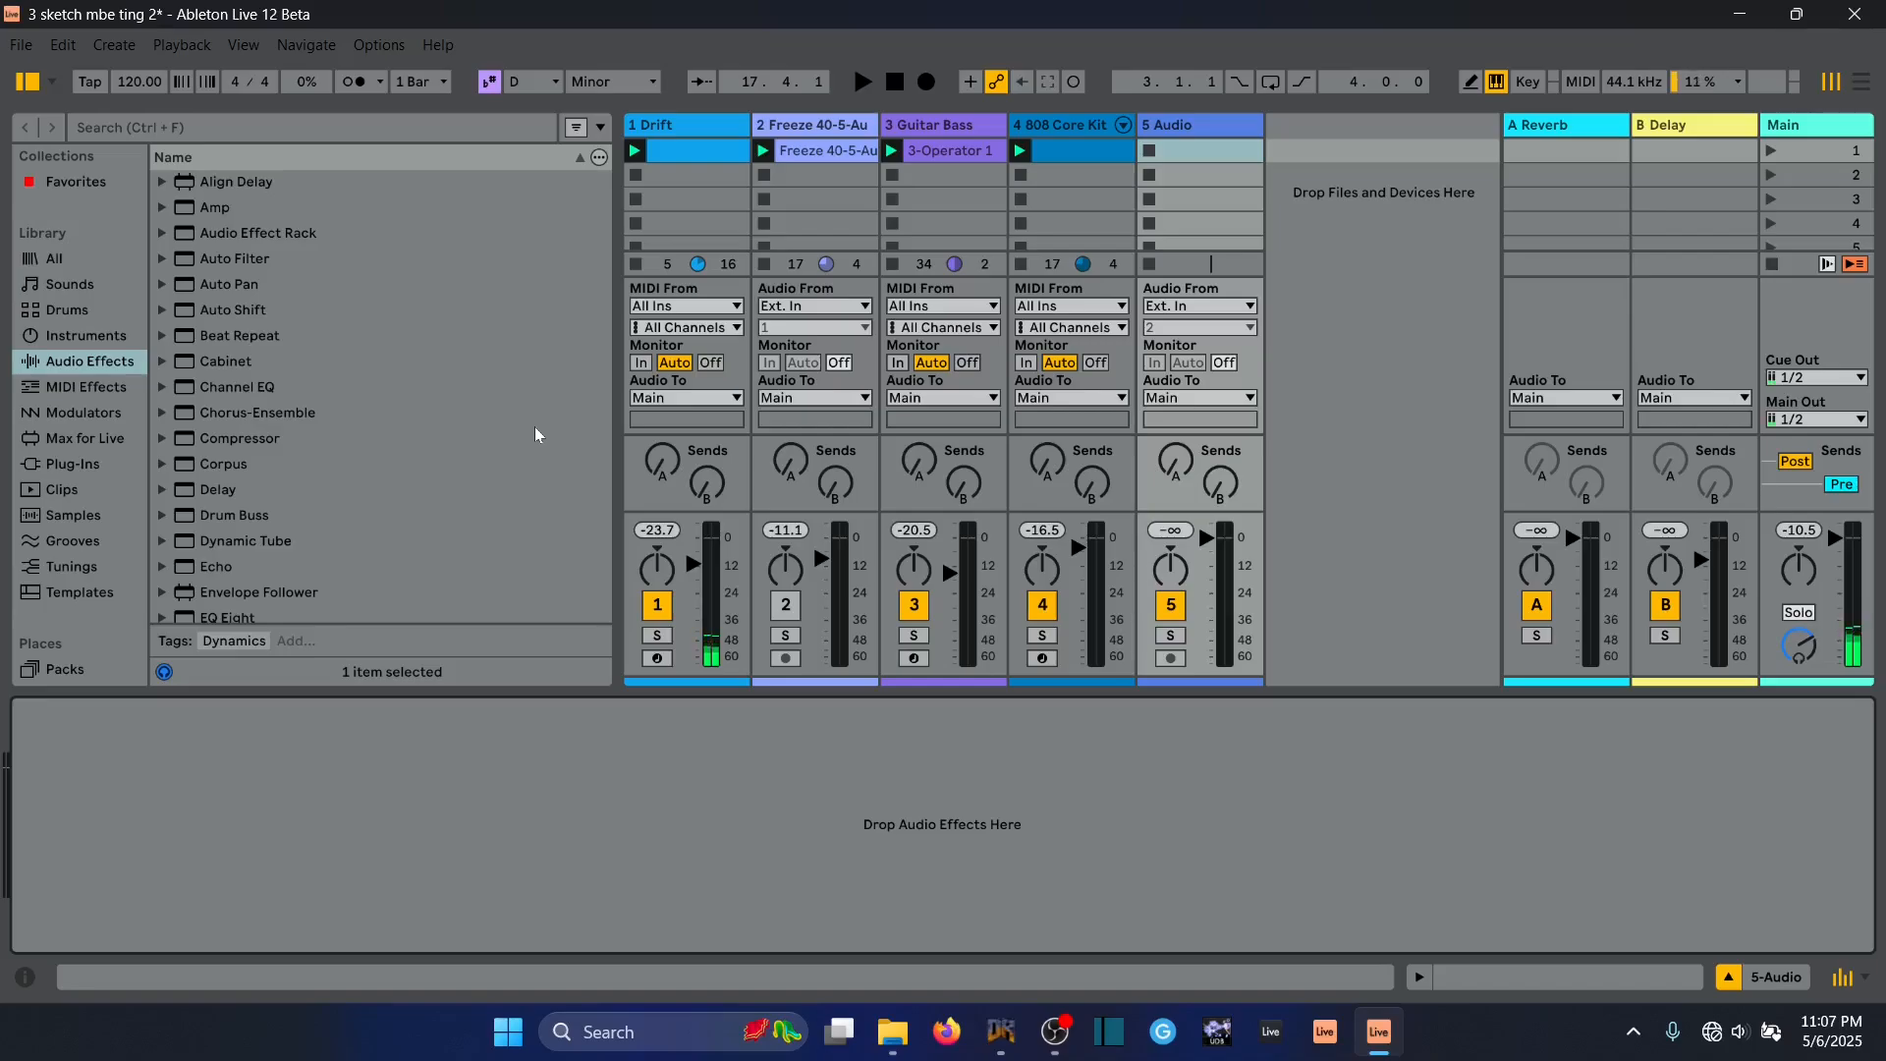
scroll(113, 496, "down", 5)
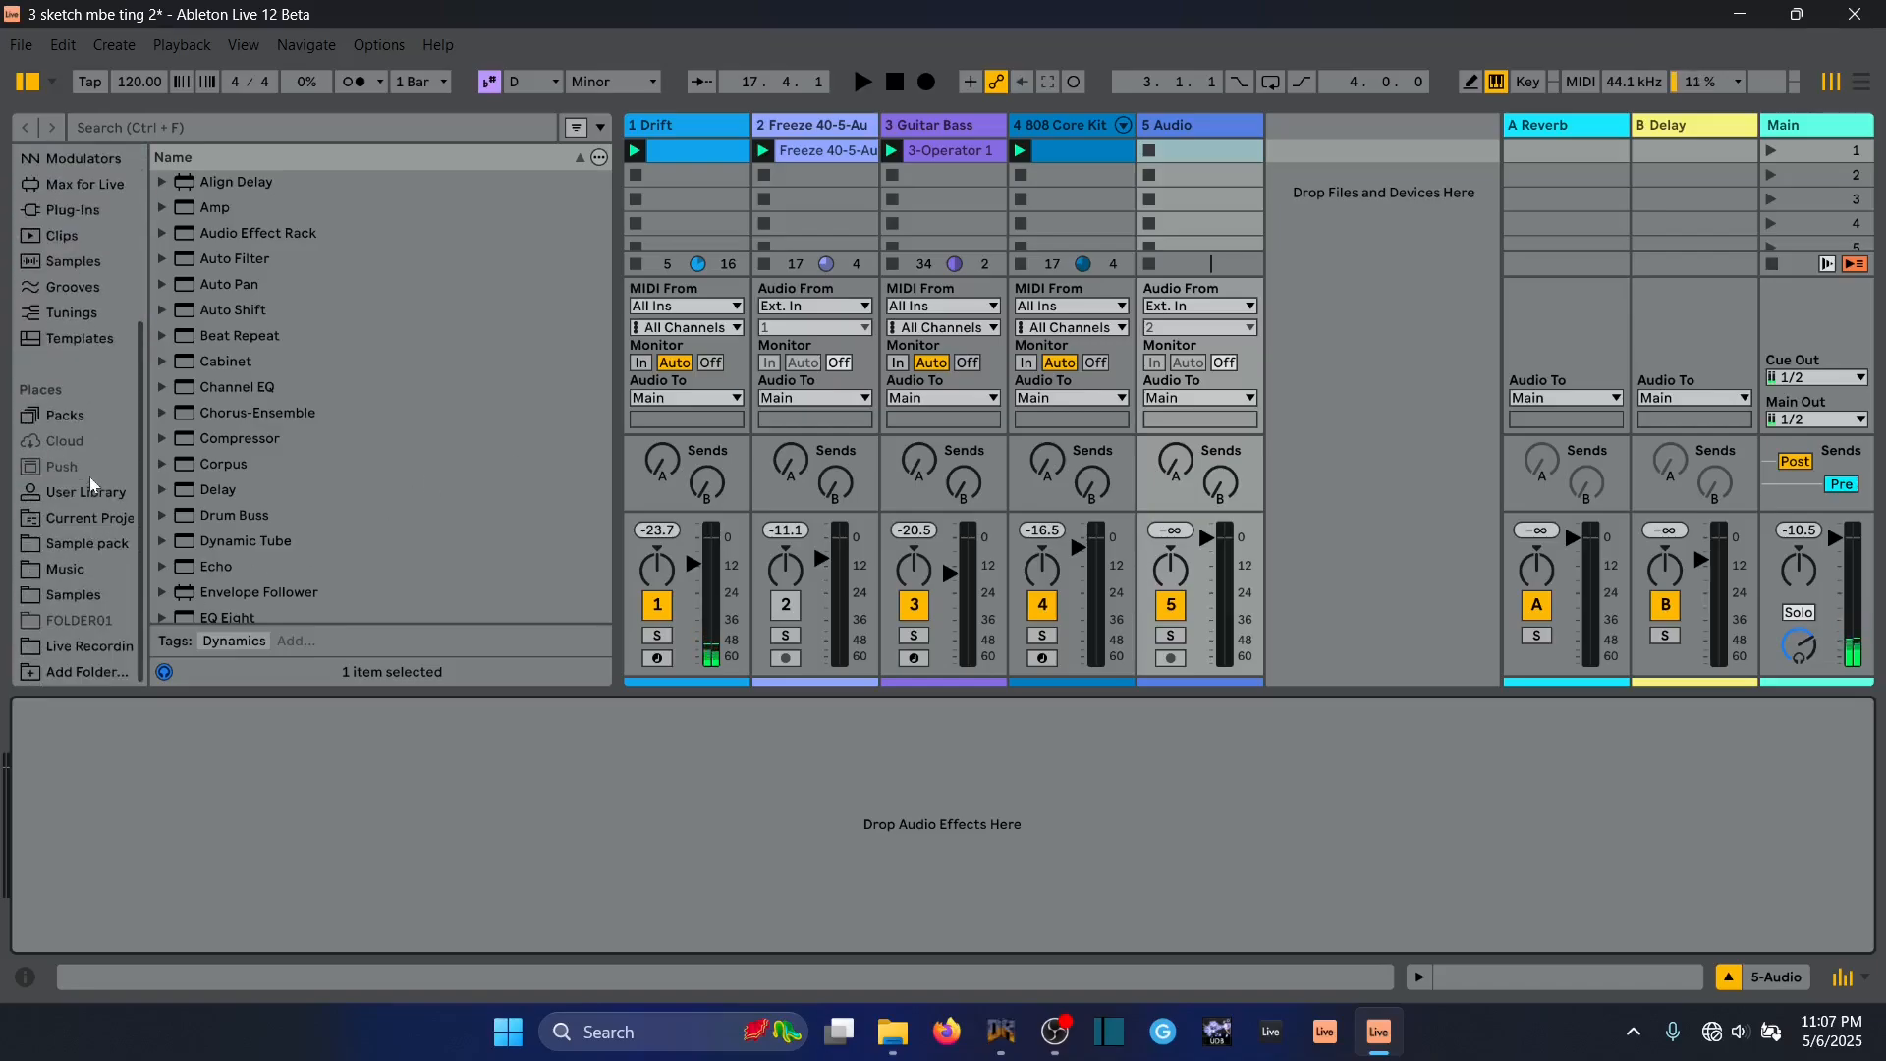
left_click(70, 592)
left_click(206, 362)
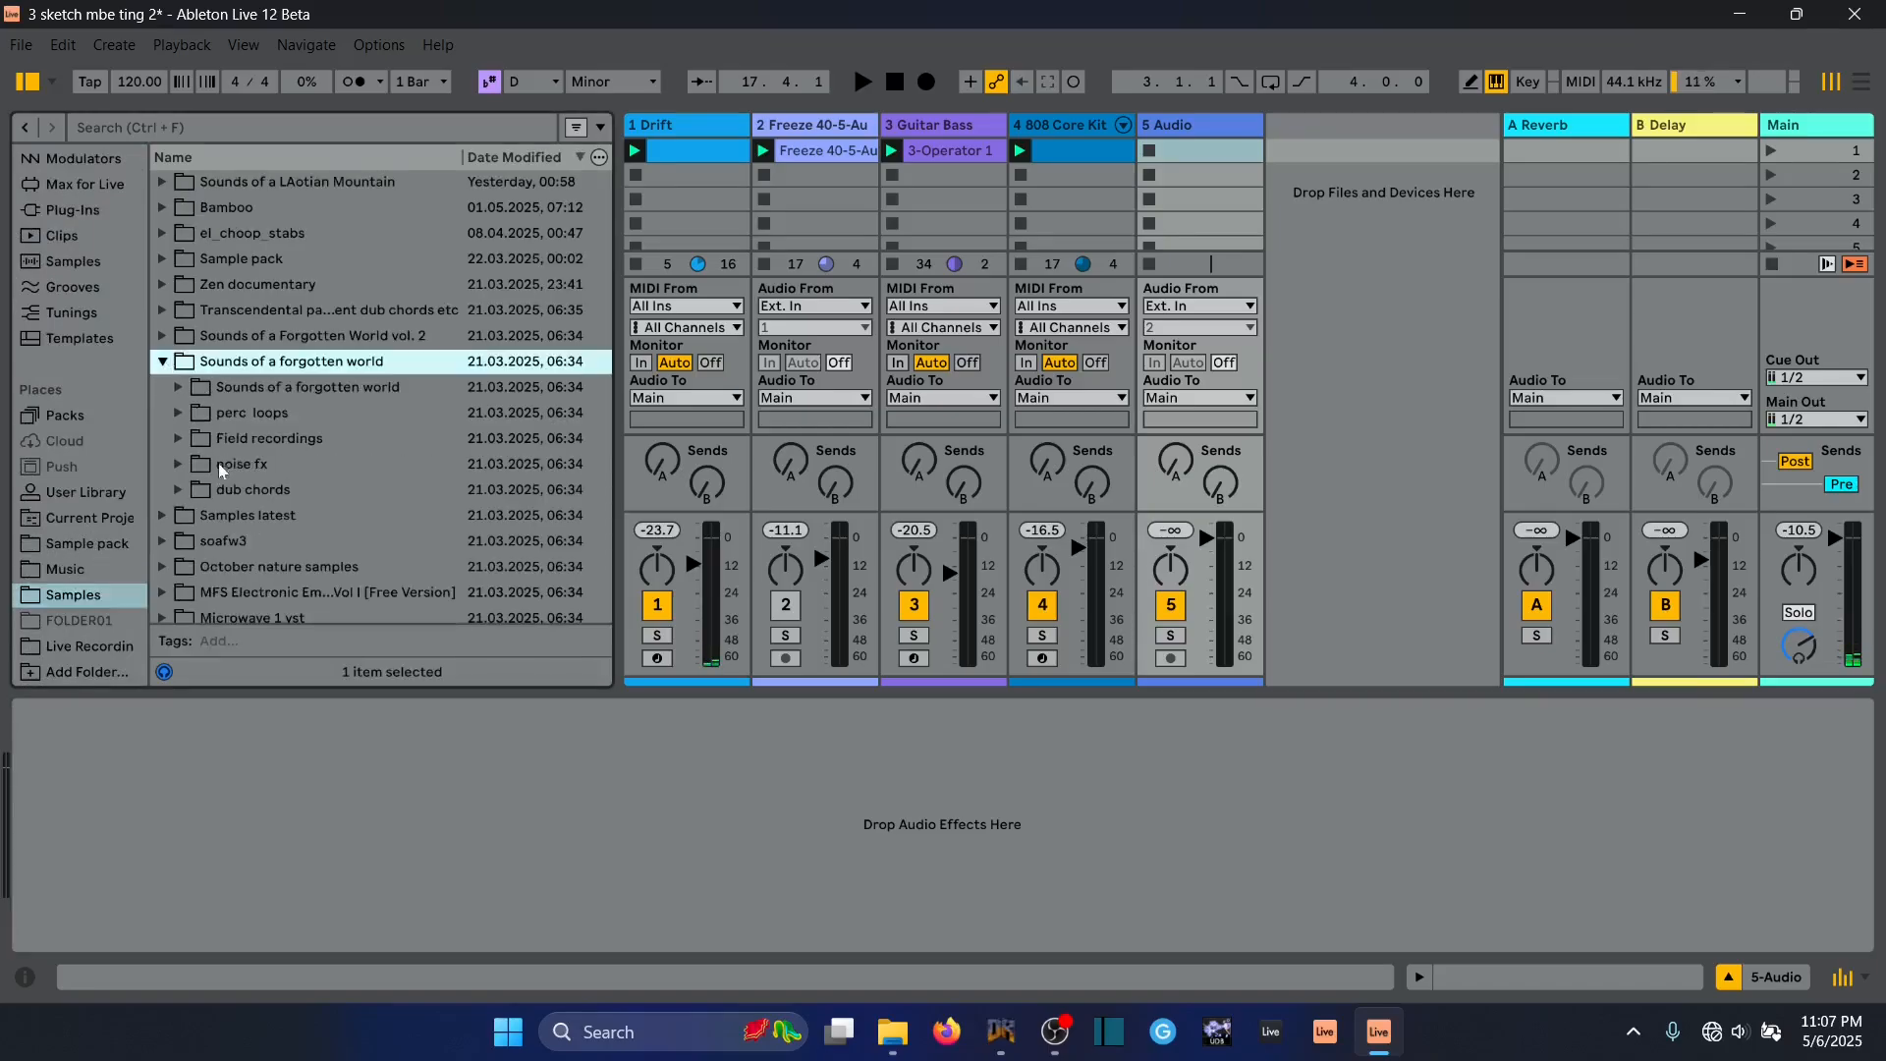
left_click(179, 388)
left_click(195, 439)
scroll(251, 461, "down", 8)
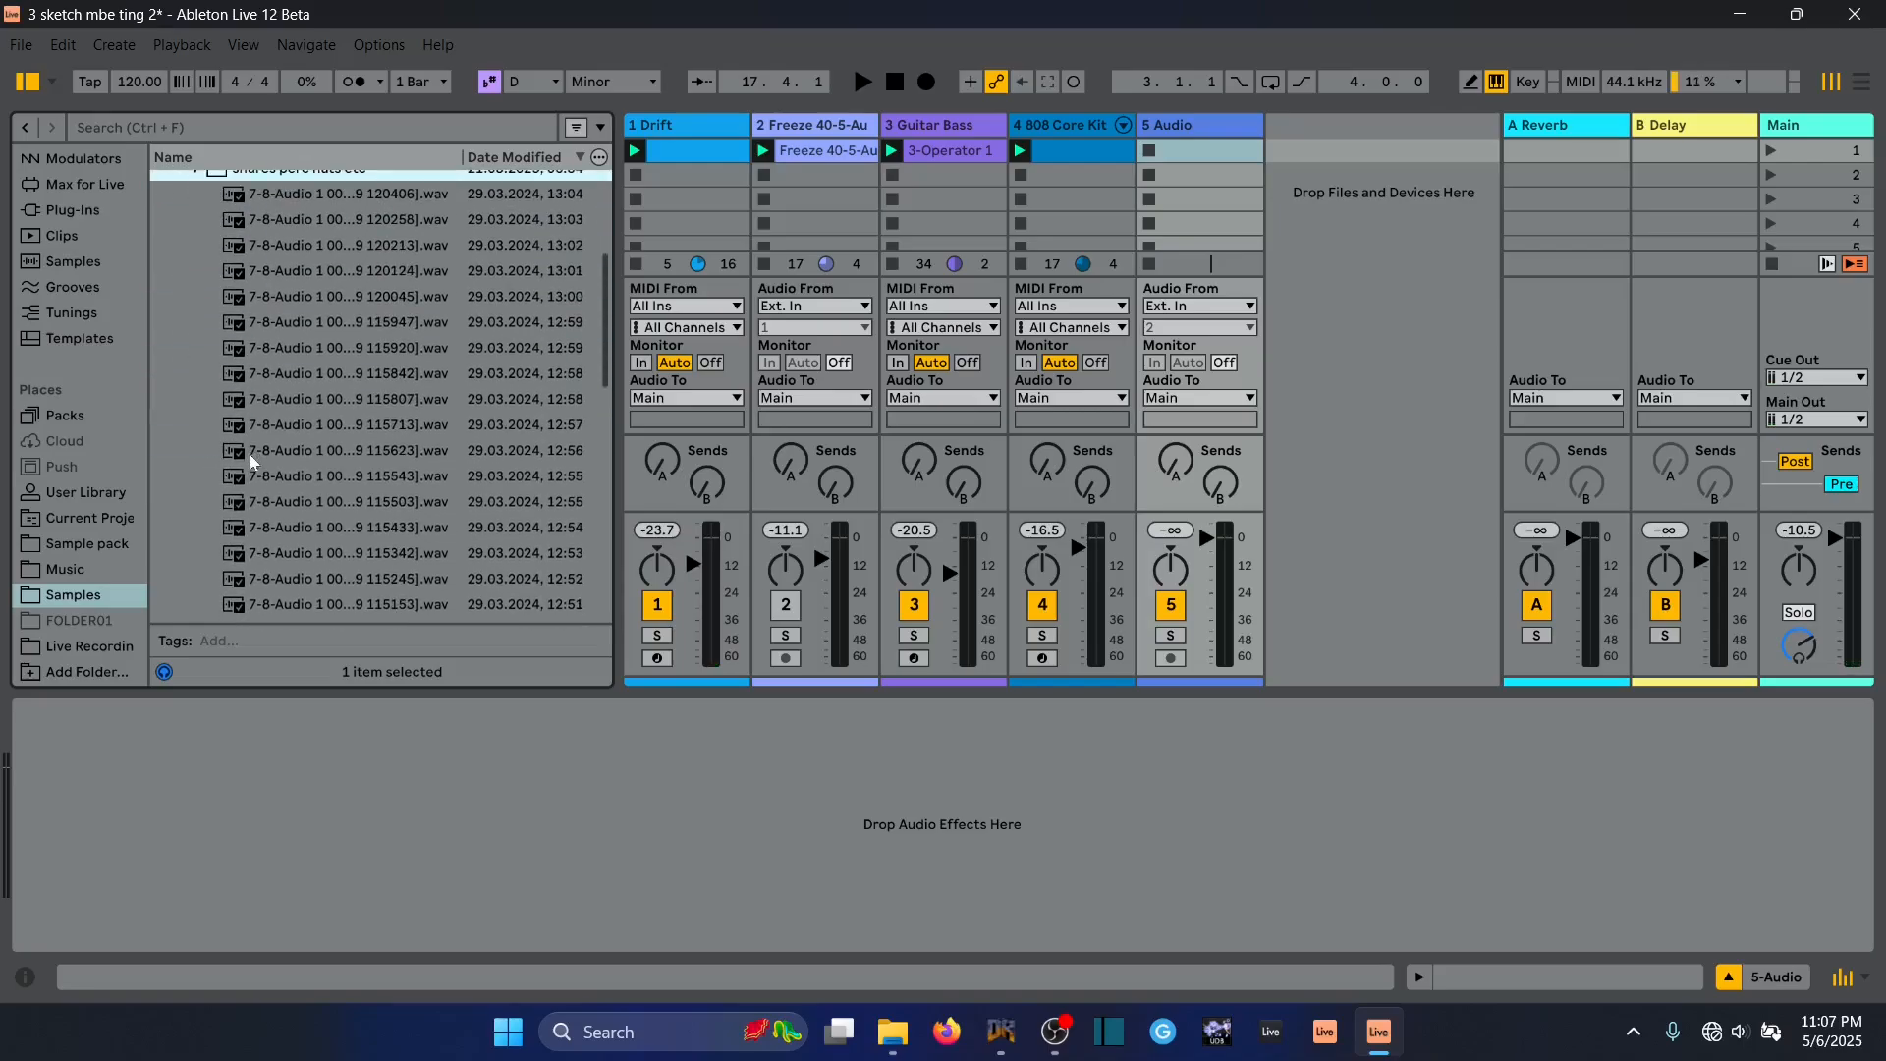
Audition the percussion samples from 114815 to 115153 and select the 7-8-Audio 1 file ending in 114942
left_click(295, 542)
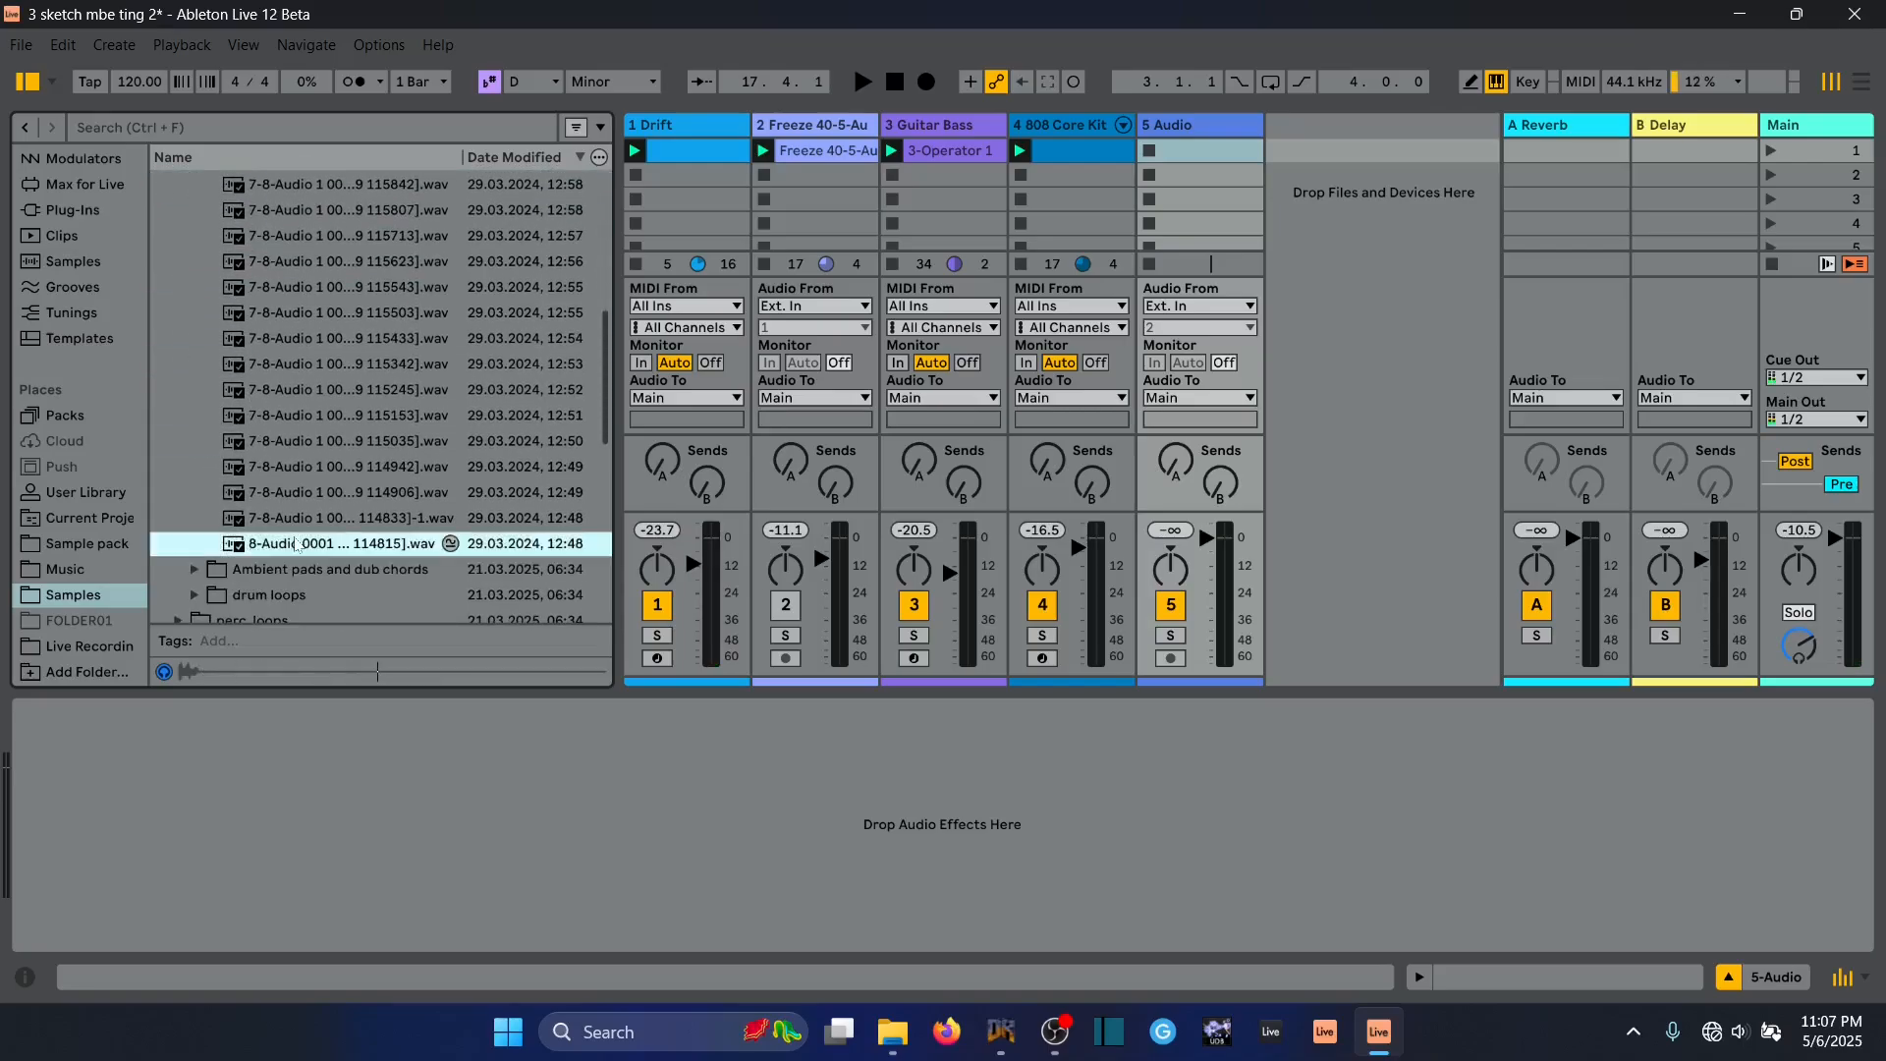
key("Up")
key("Up")
key("Up")
key("Up")
key("Up")
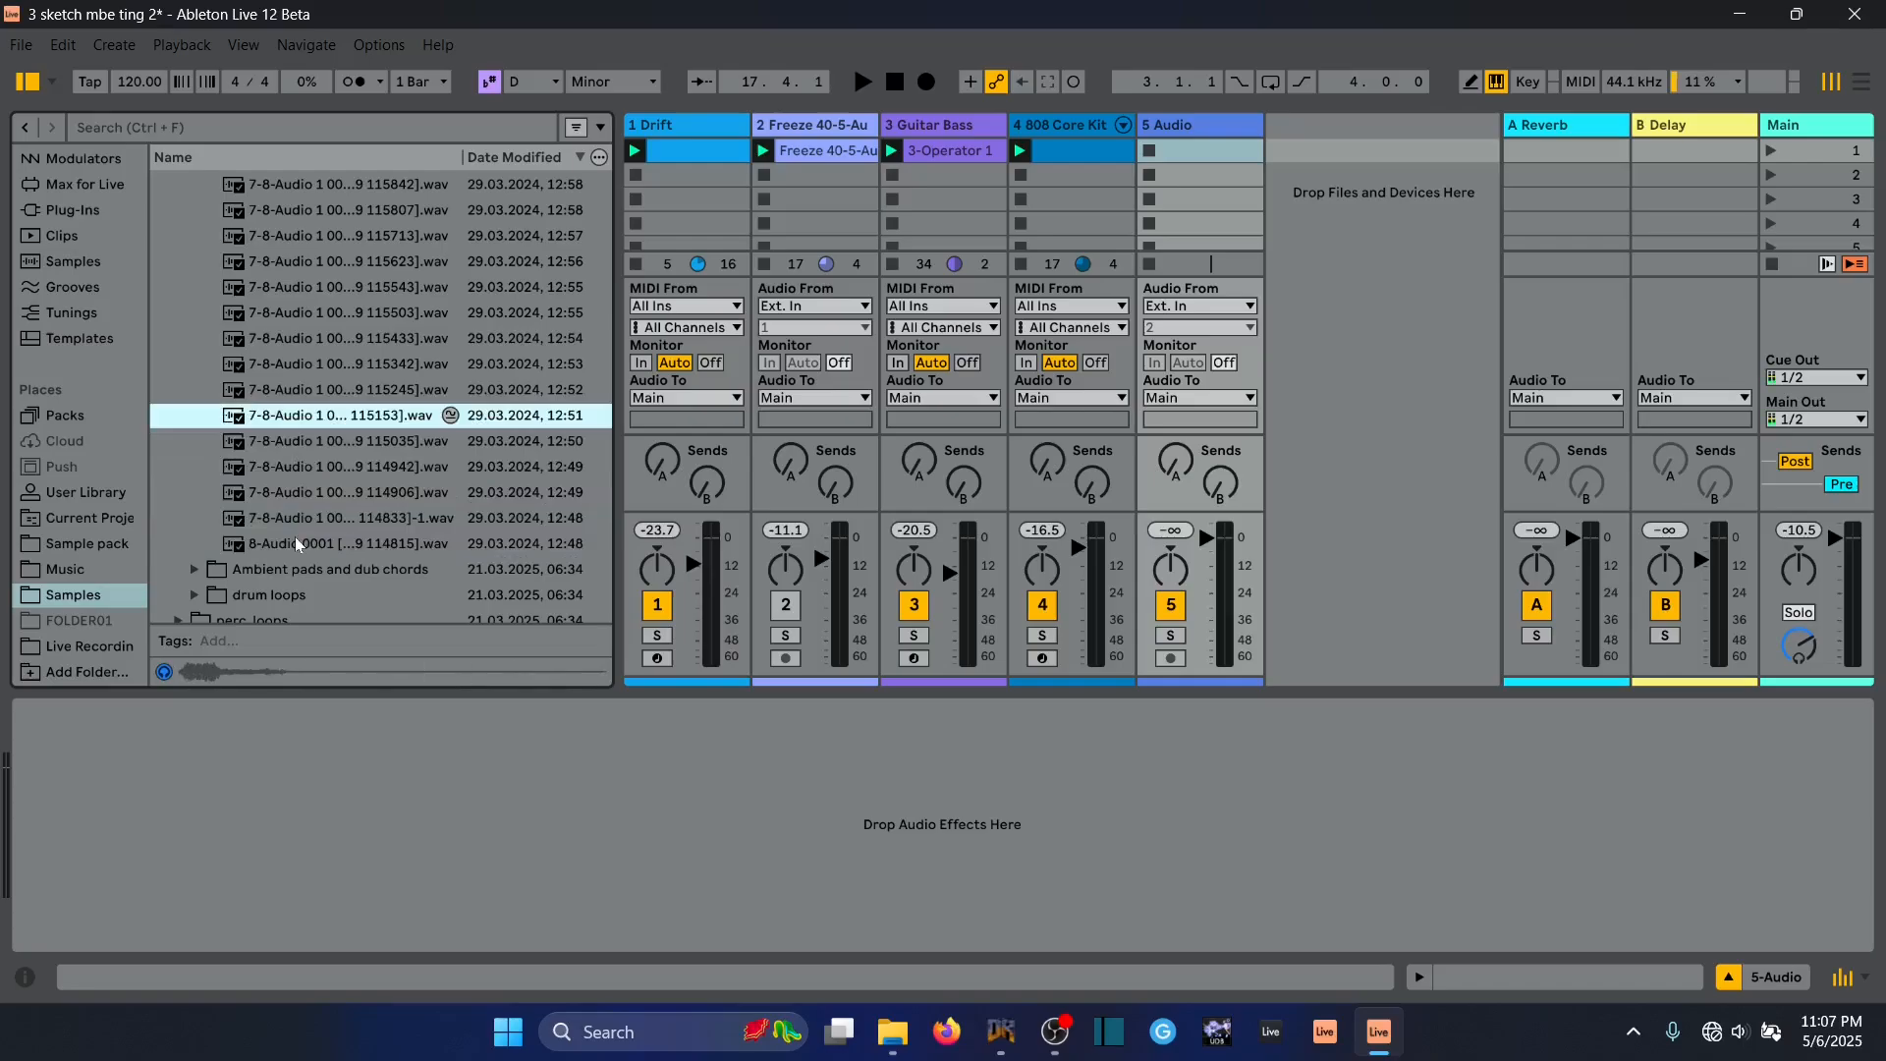
key("Down")
key("Down")
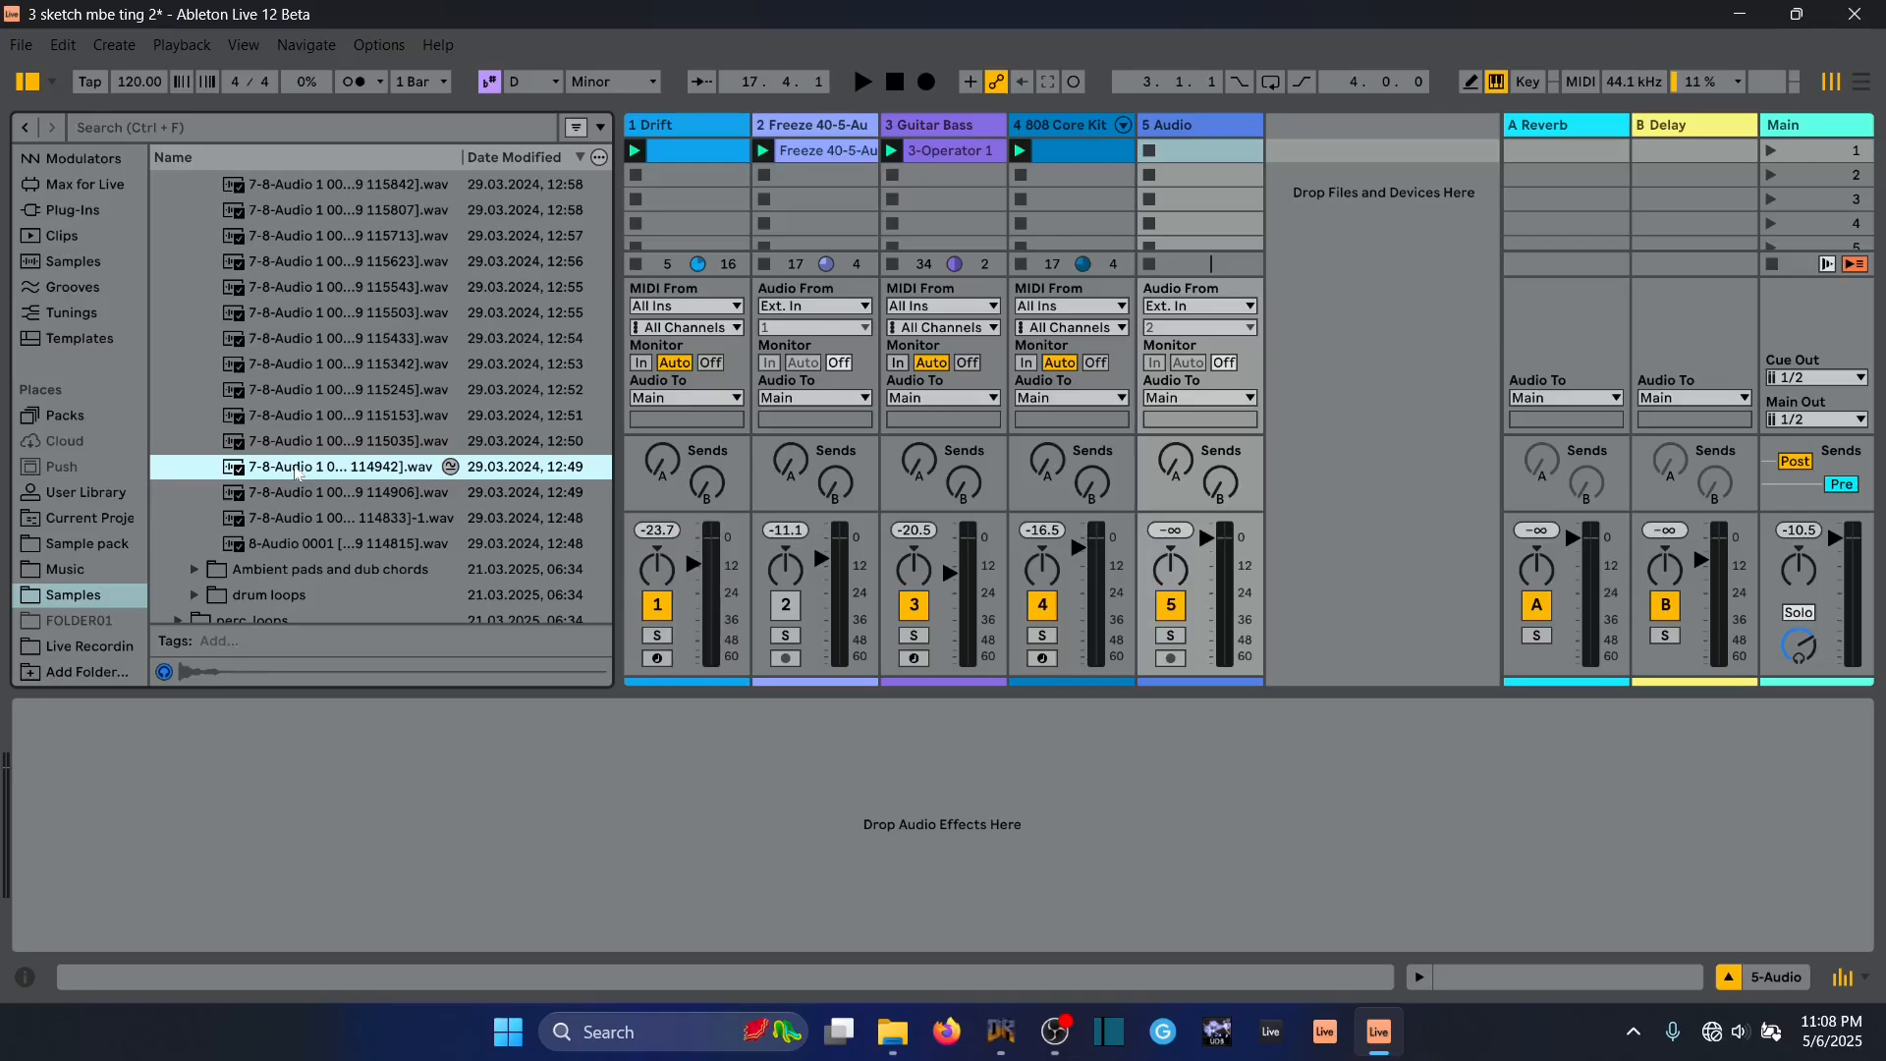
Insert a MIDI track after the 808 Core Kit track and load the sample ending in 114942 into it
left_click(1097, 125)
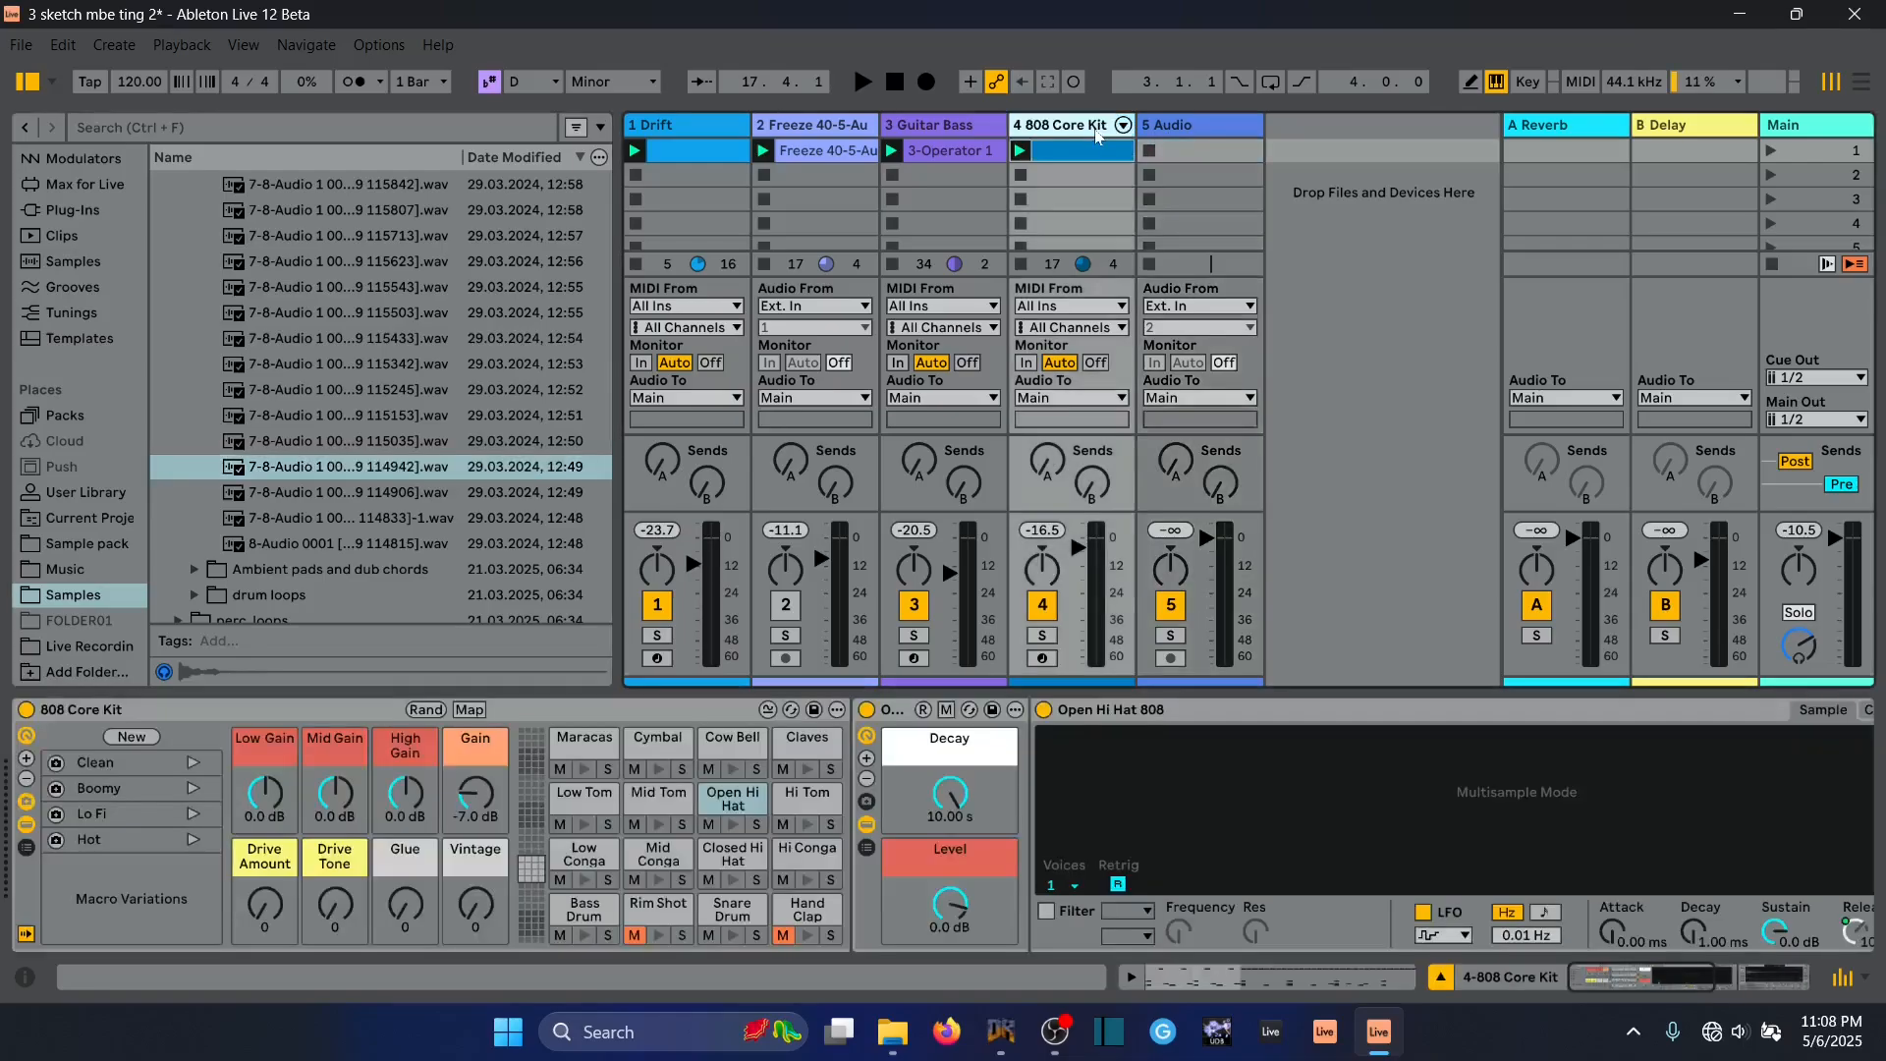
key("ctrl+shift+t")
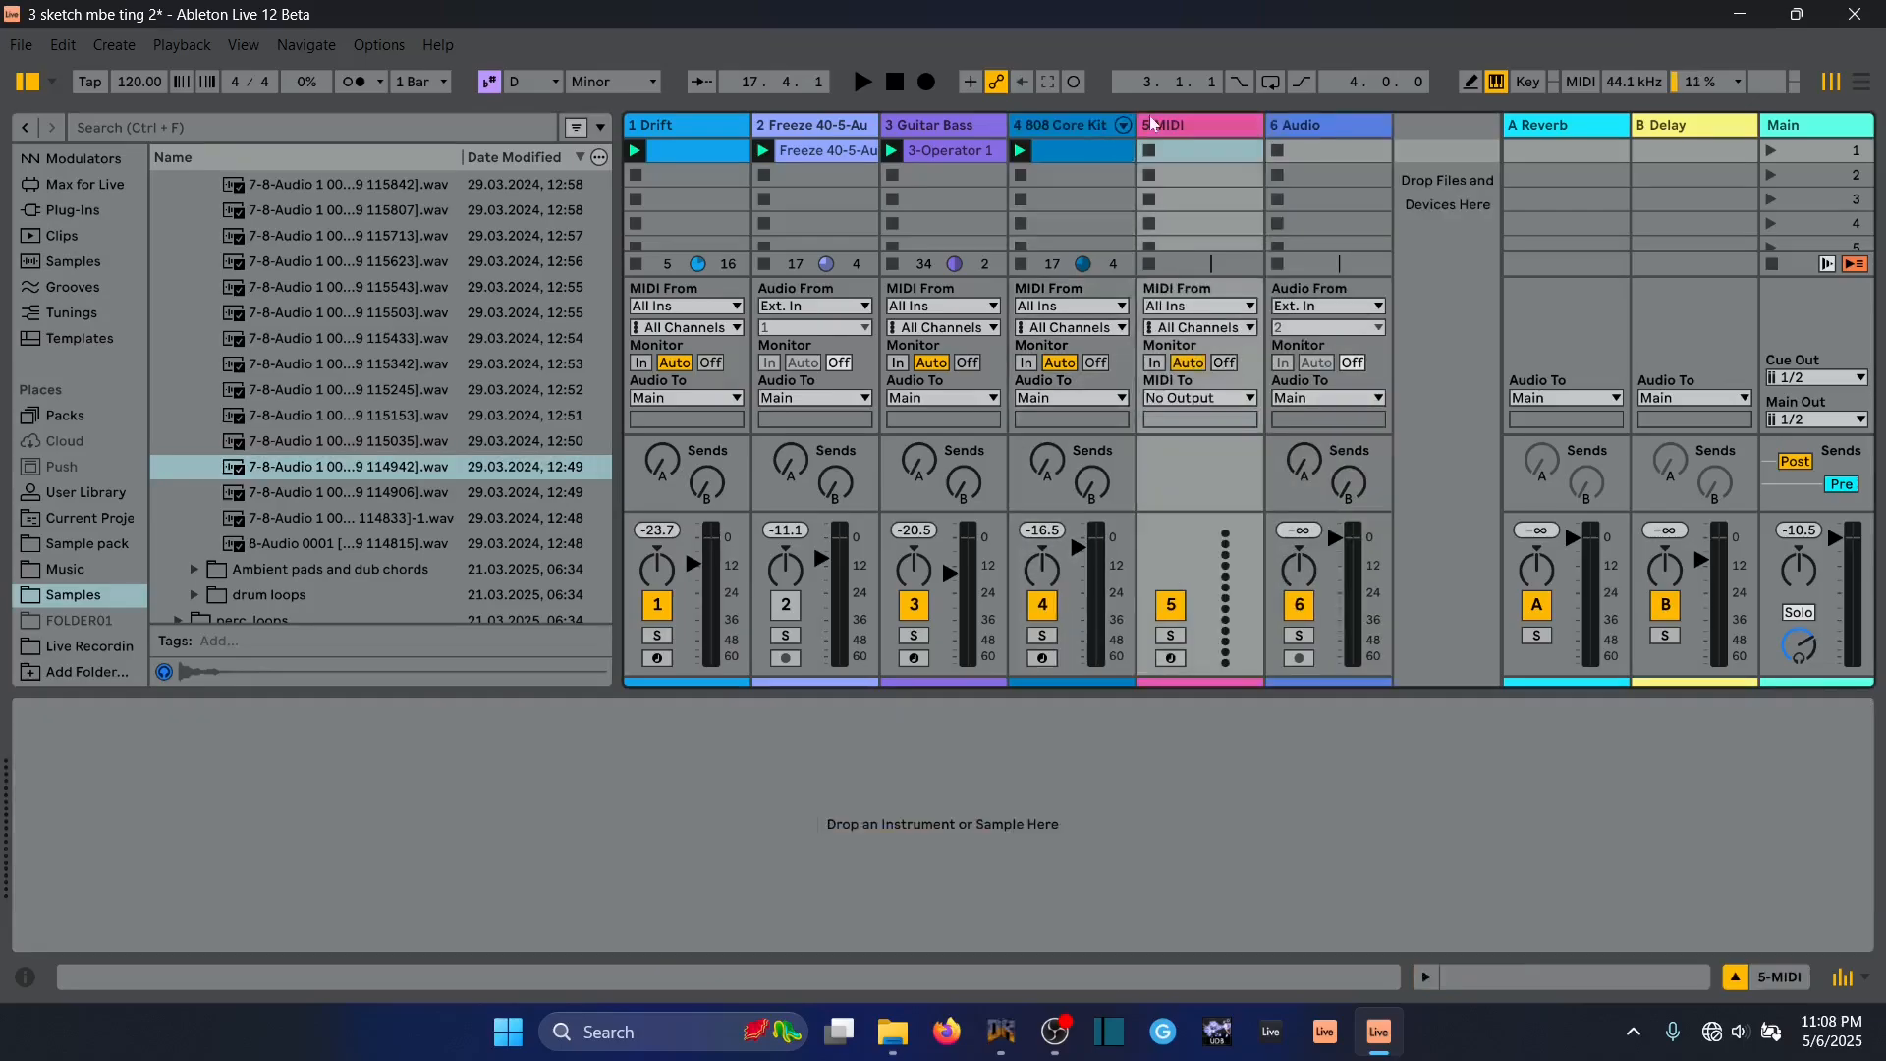
double_click(319, 464)
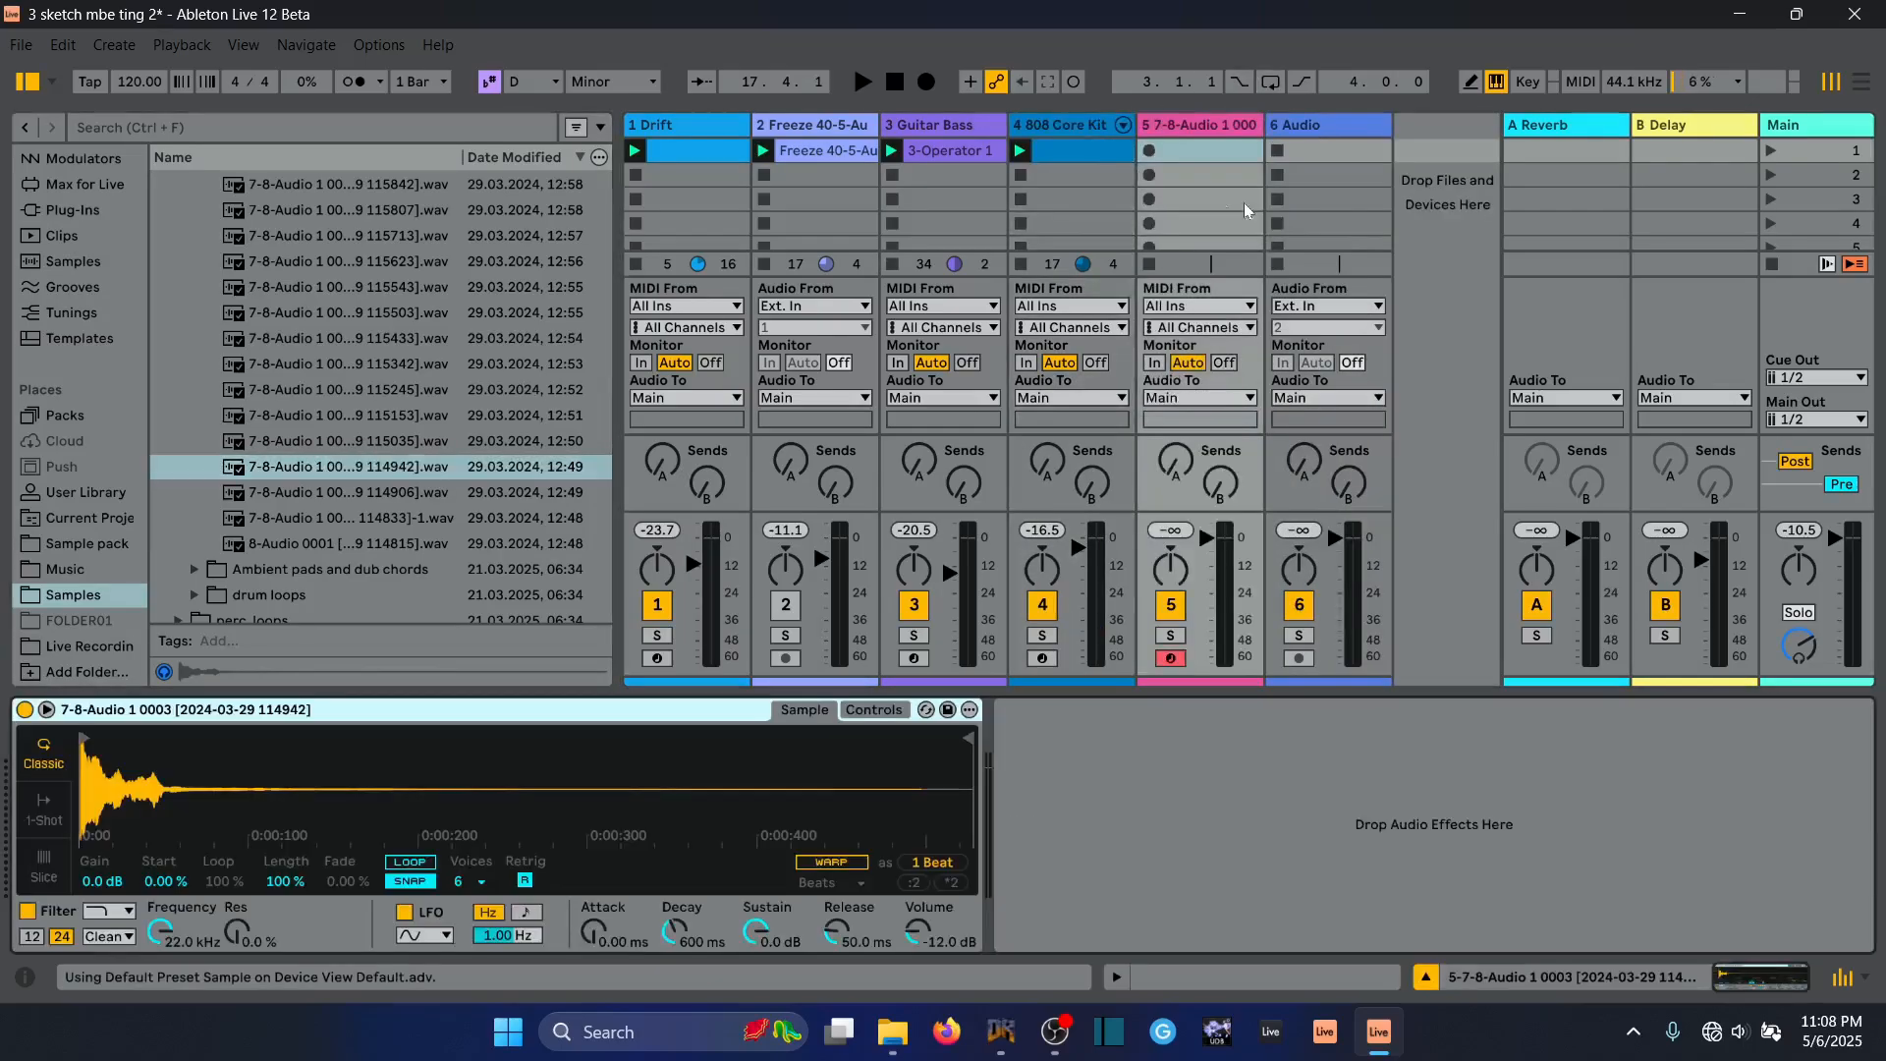
Start playback, then create and launch an empty MIDI clip in the first slot of the new sample track
key("space")
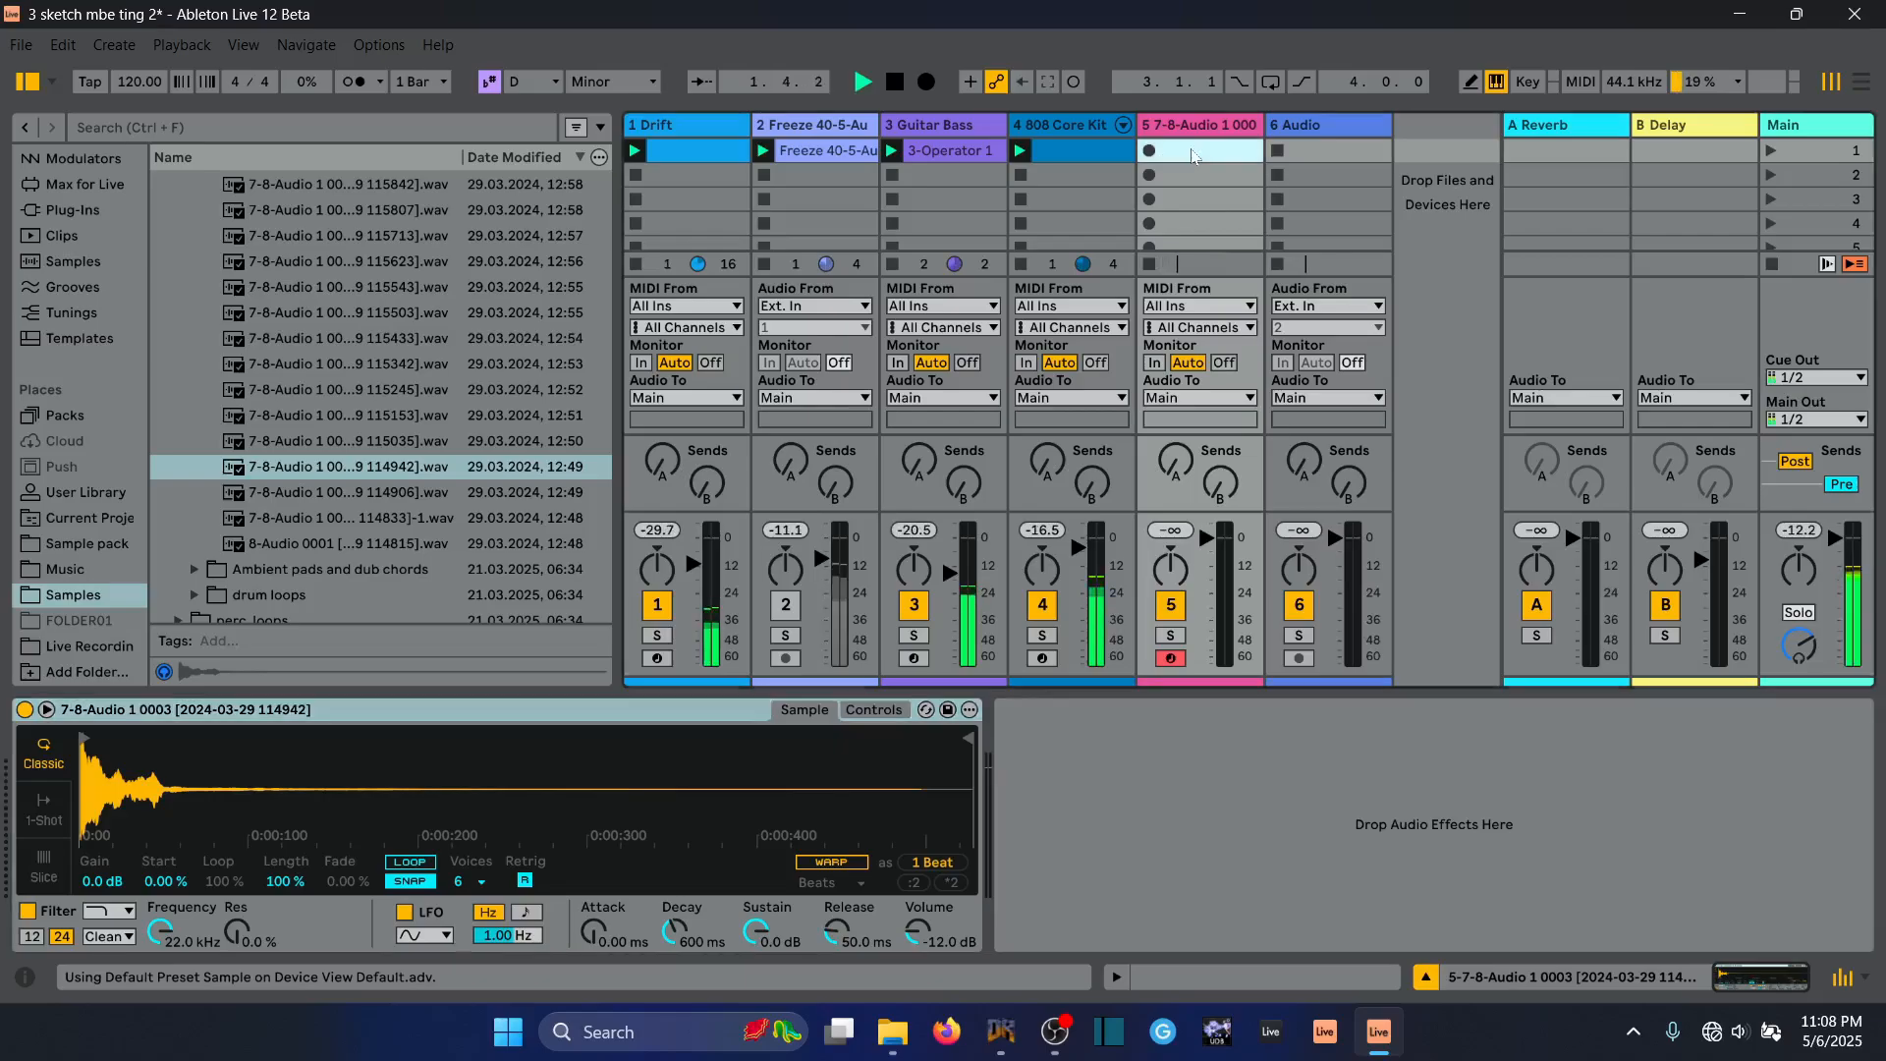
double_click(1186, 150)
left_click(1155, 155)
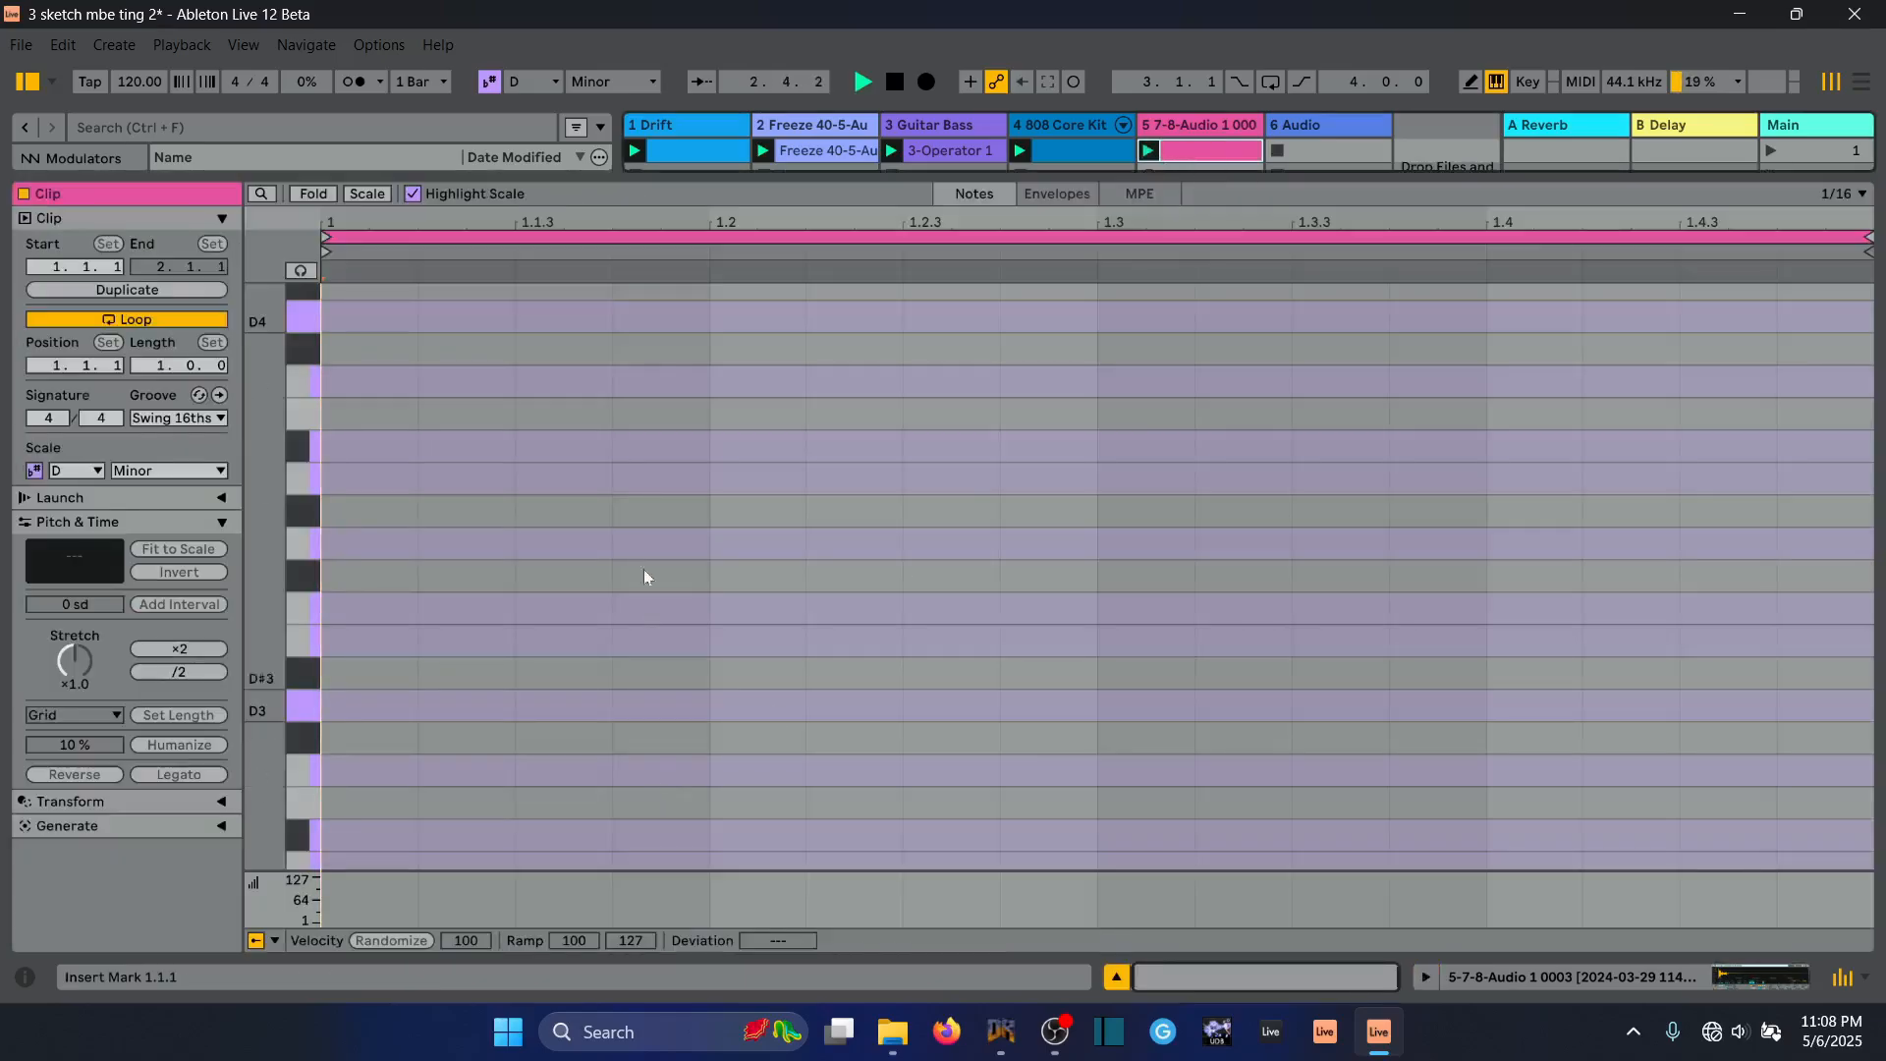
Add a sixteenth-note D3 at 1.1.1 and loop the clip over just that note
scroll(623, 535, "down", 5)
scroll(616, 539, "up", 5)
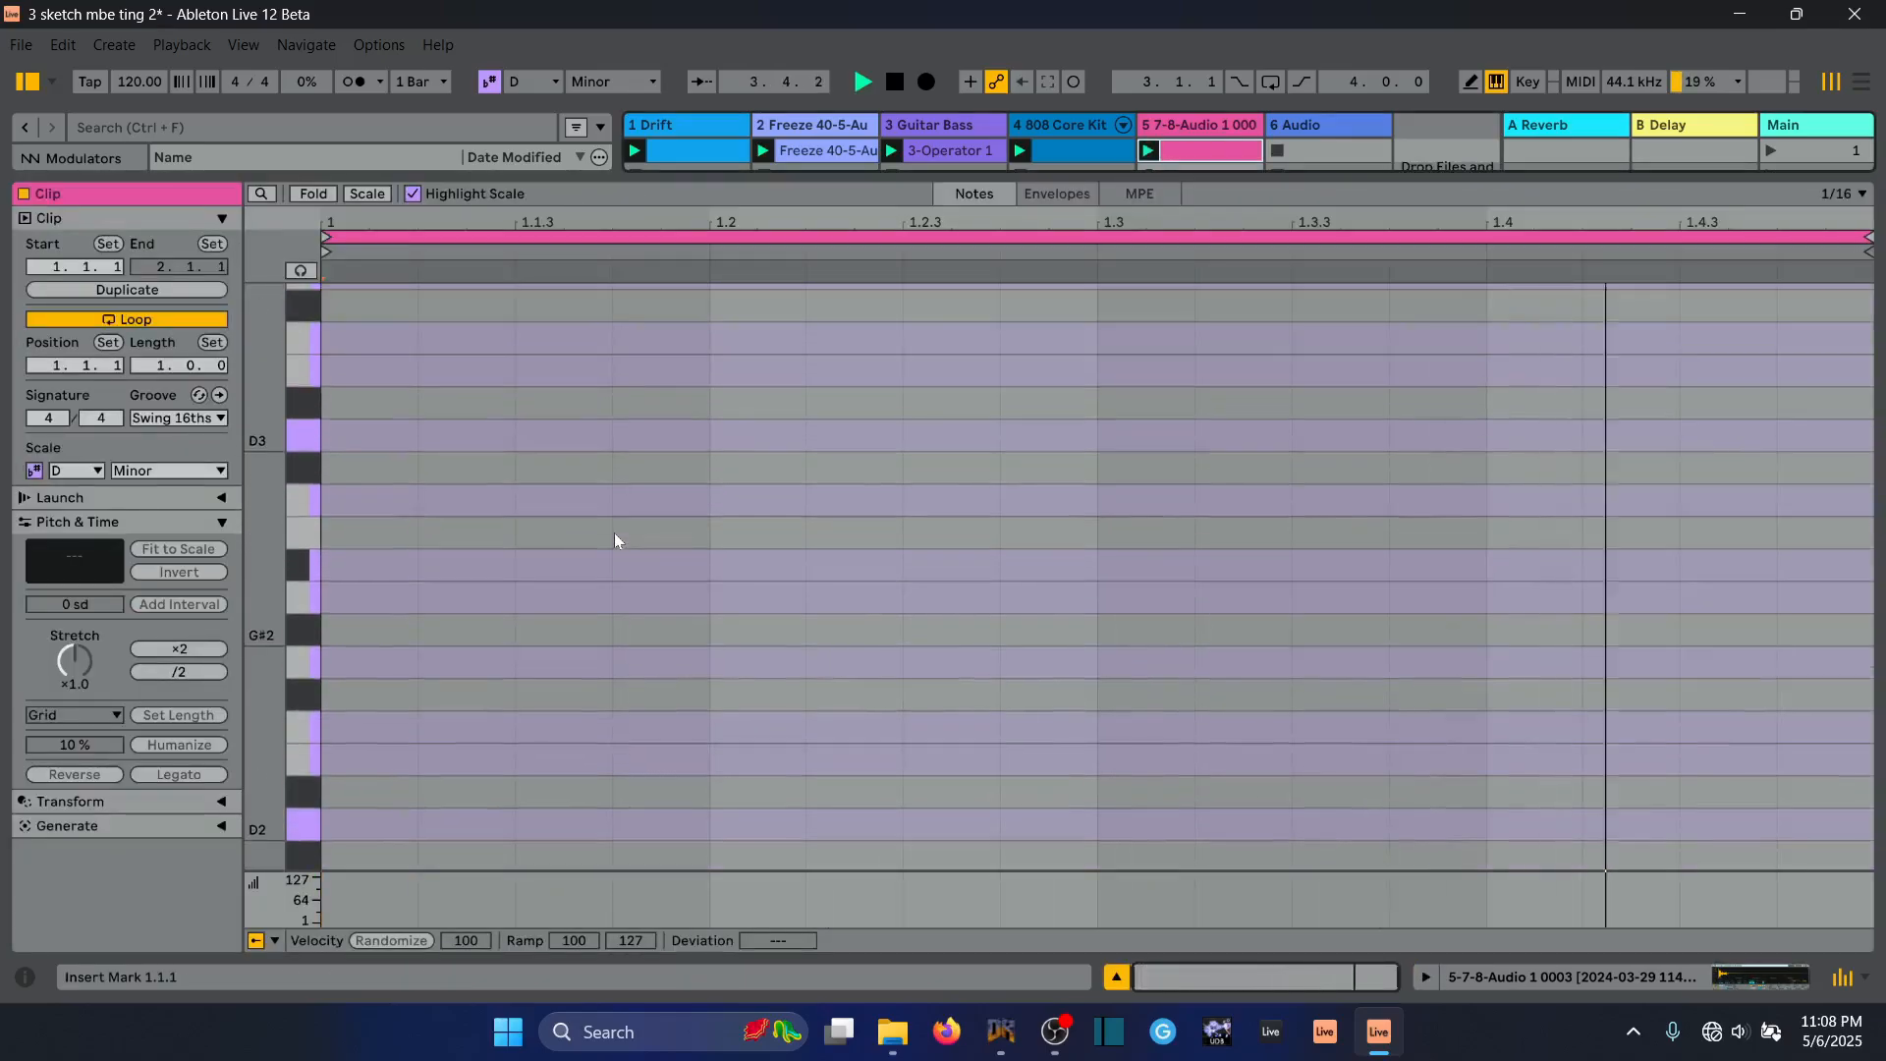
double_click(365, 575)
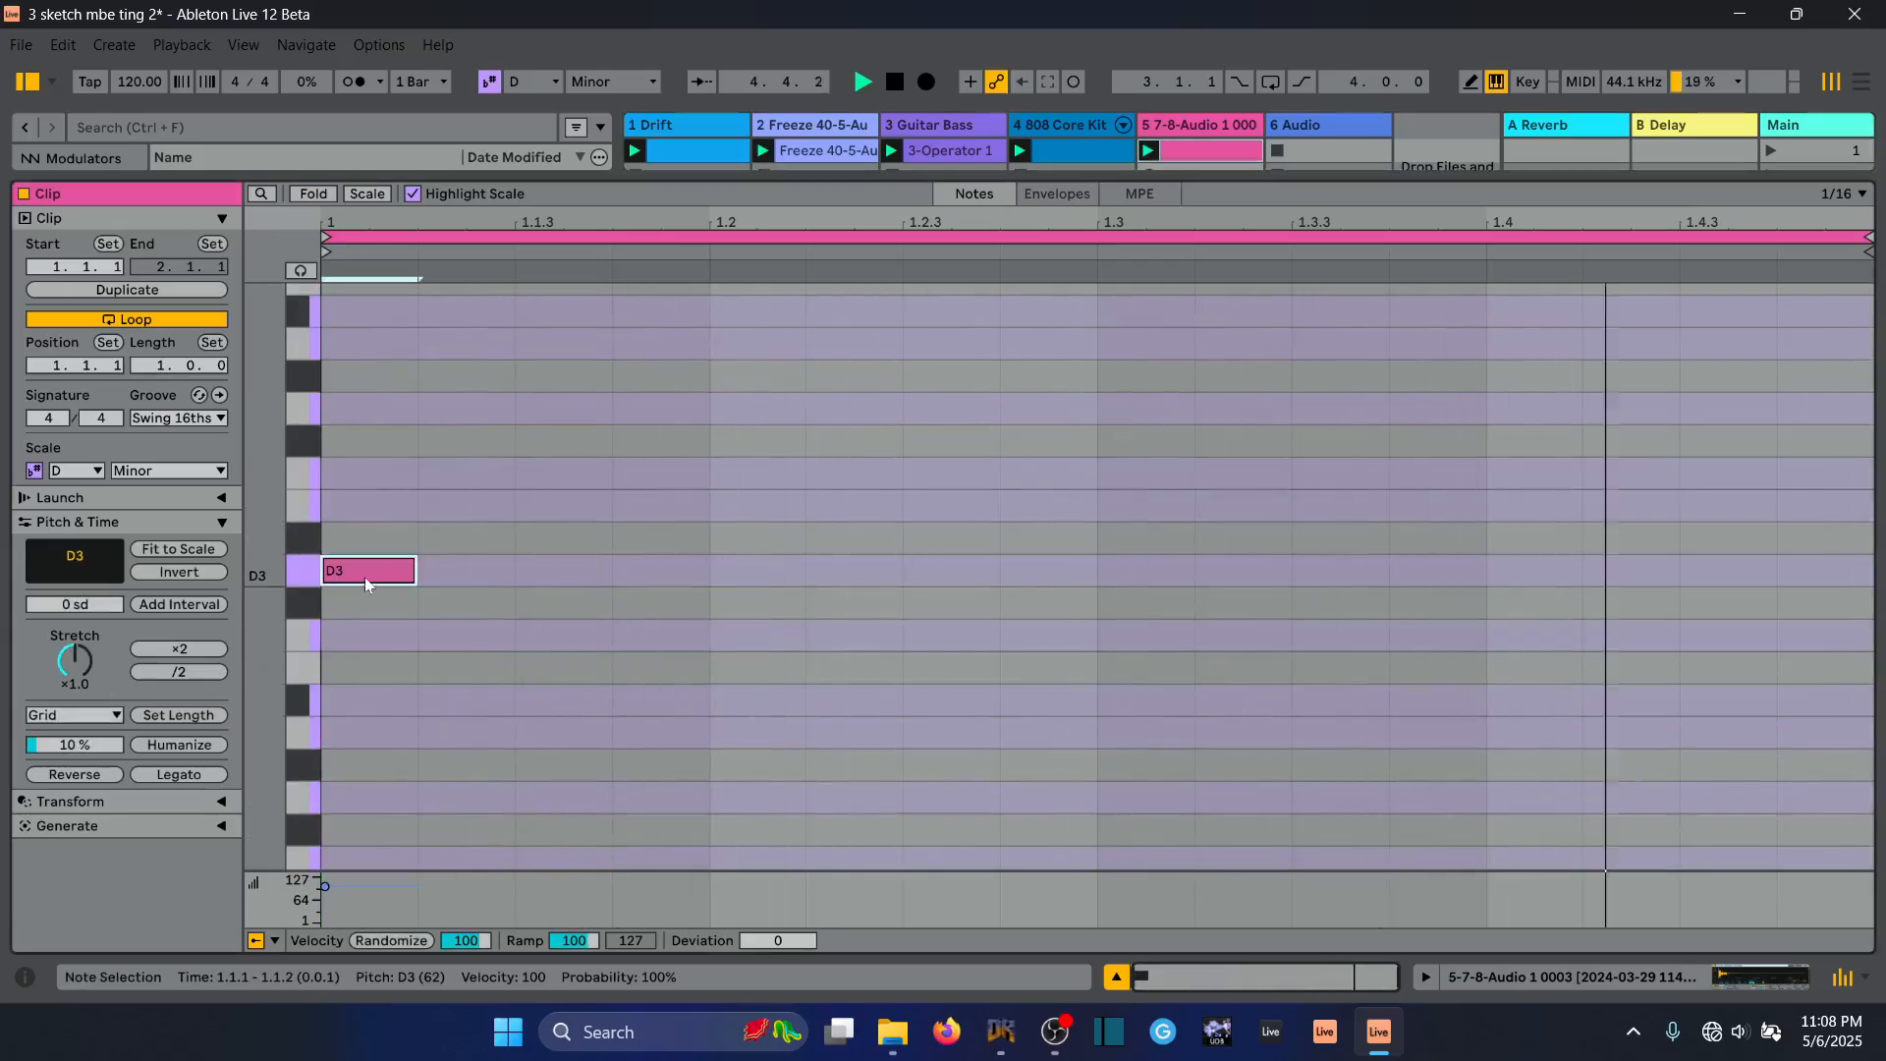
key("ctrl+l")
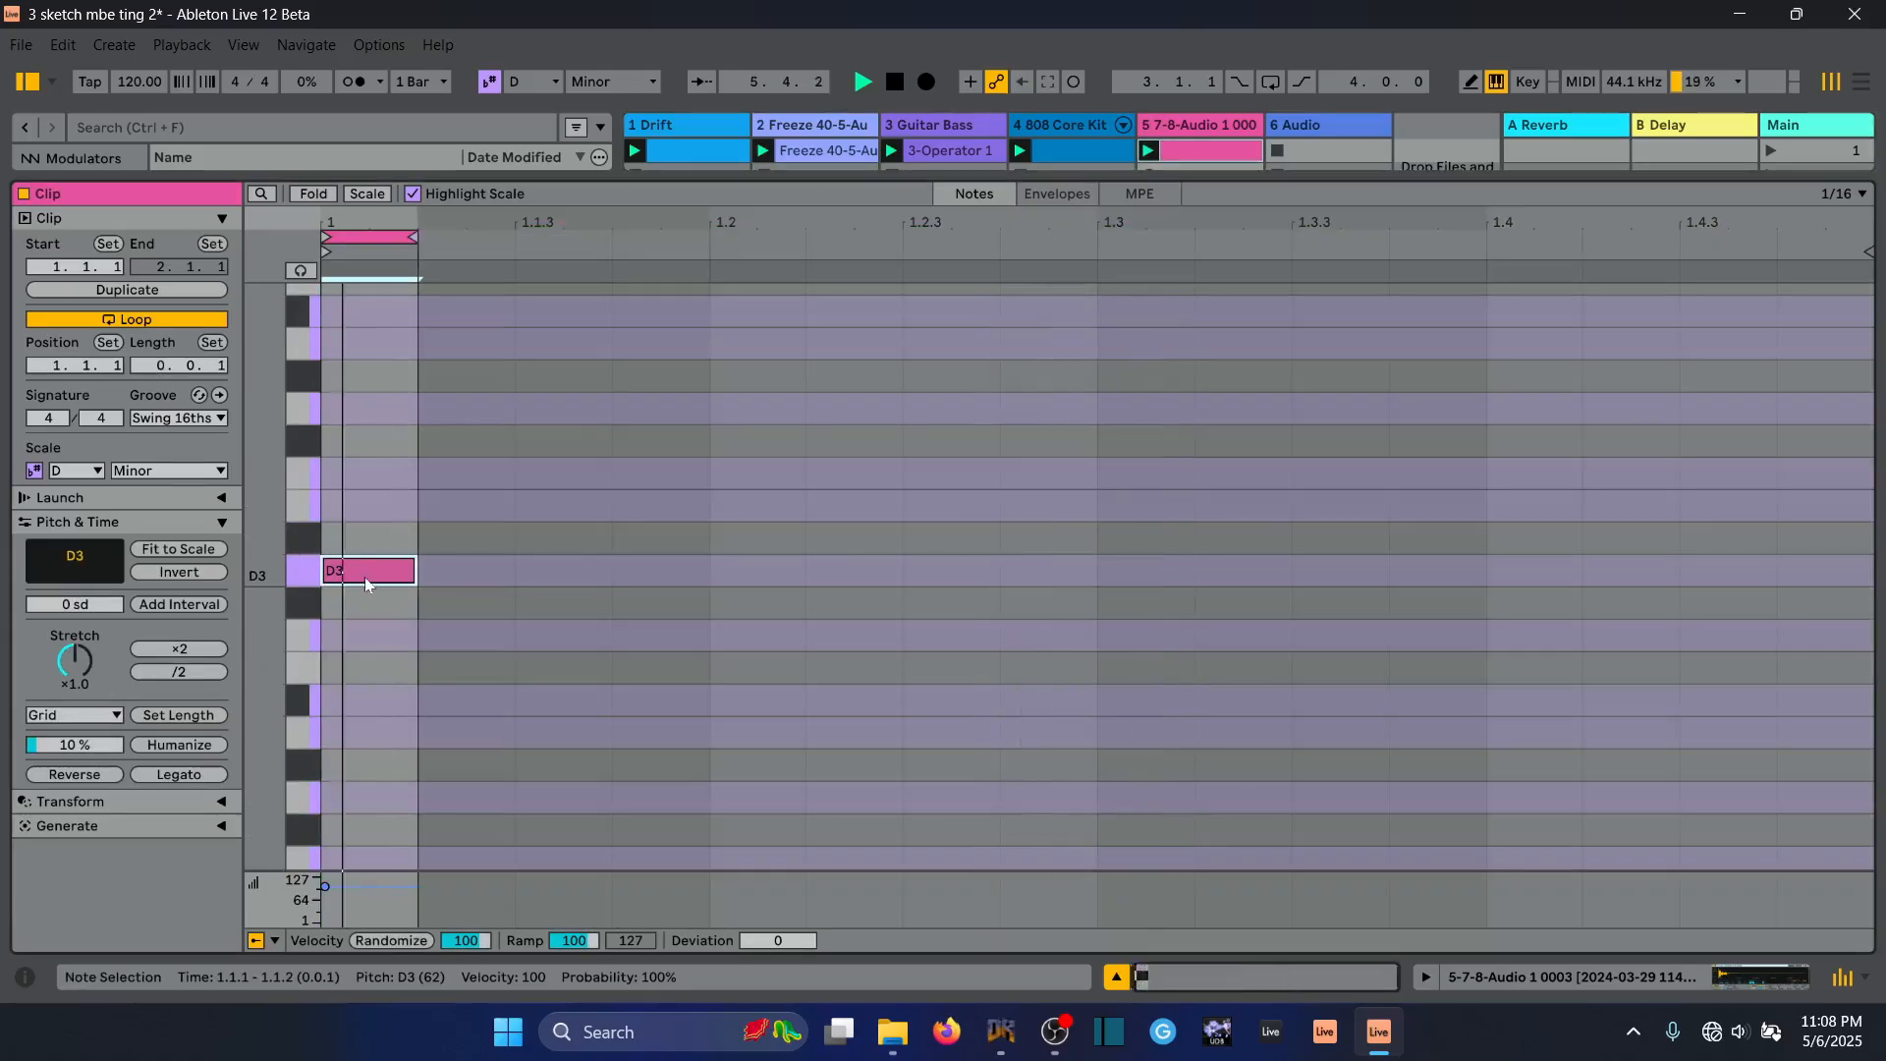
Return to the sample track's device, lower the track's volume and restart playback
key("shift+Tab")
key("space")
left_click_drag(1206, 538, 1206, 579)
key("space")
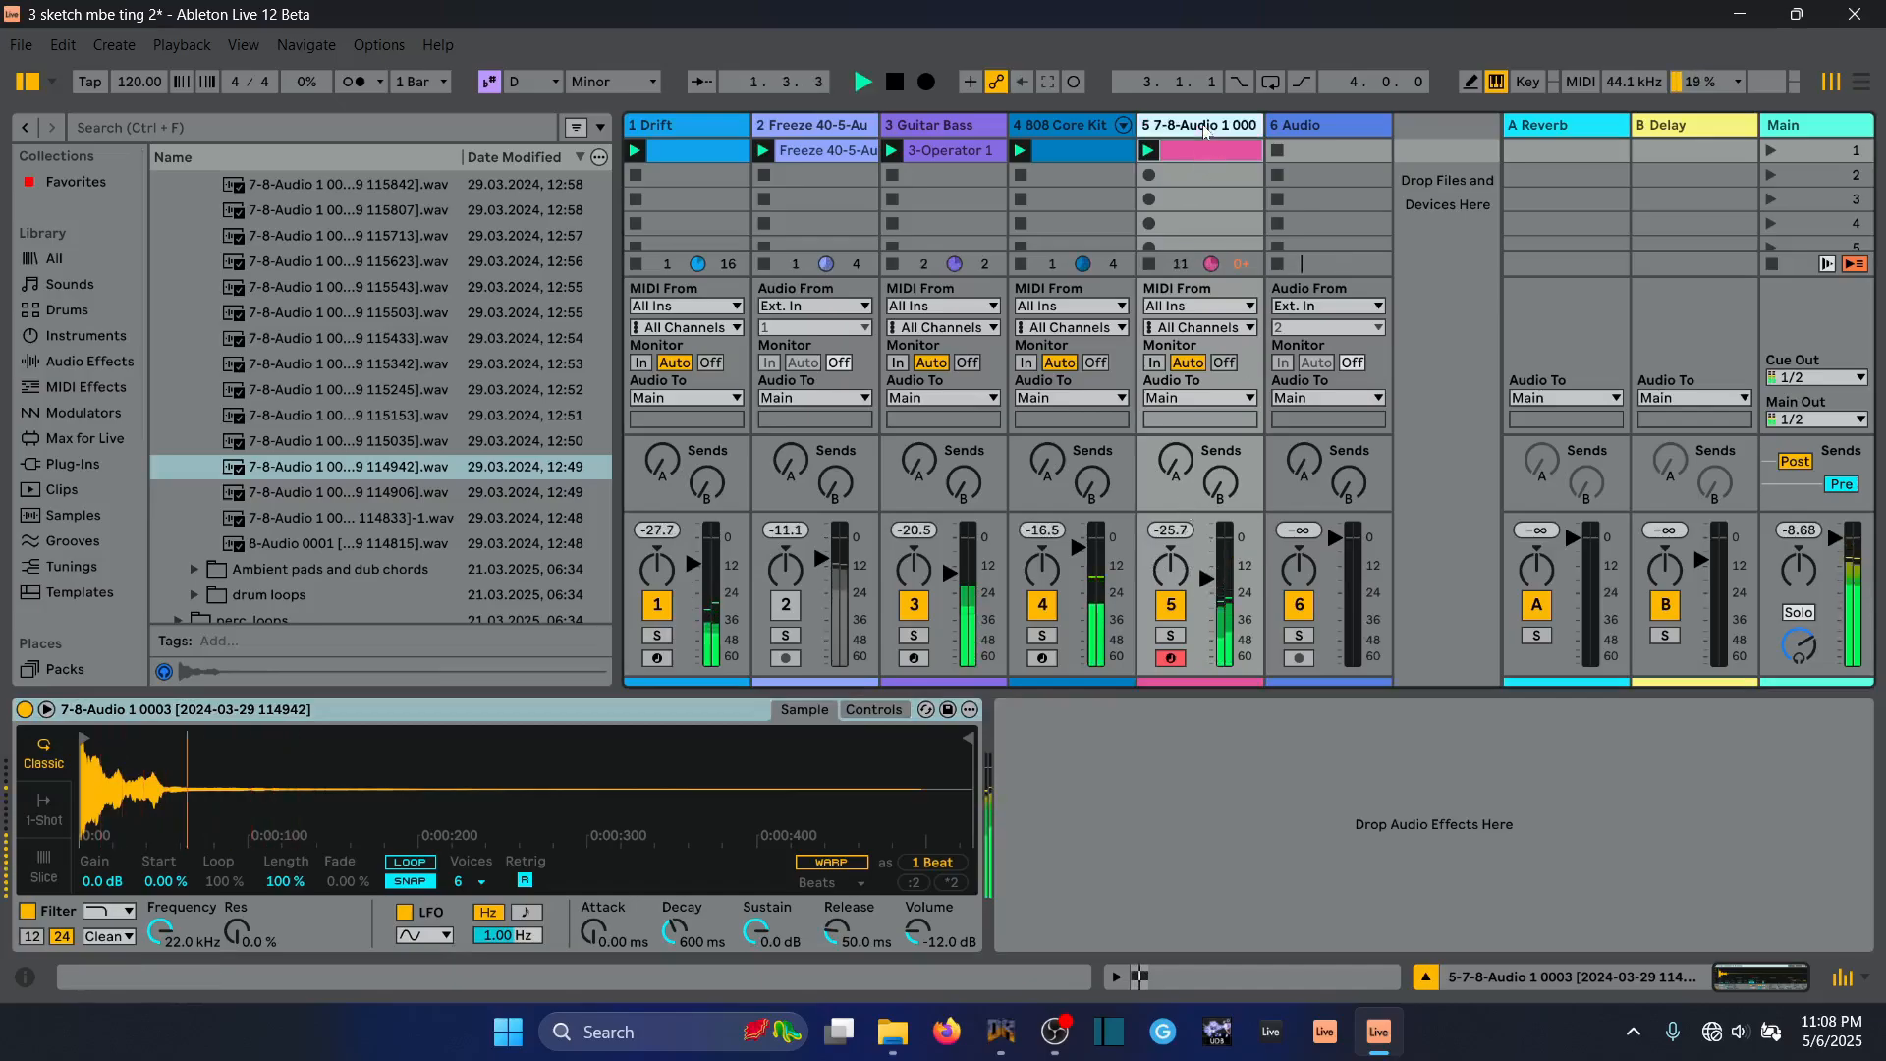
Transpose the sample to +6 st in Simpler's controls and turn its track down slightly further
left_click(877, 710)
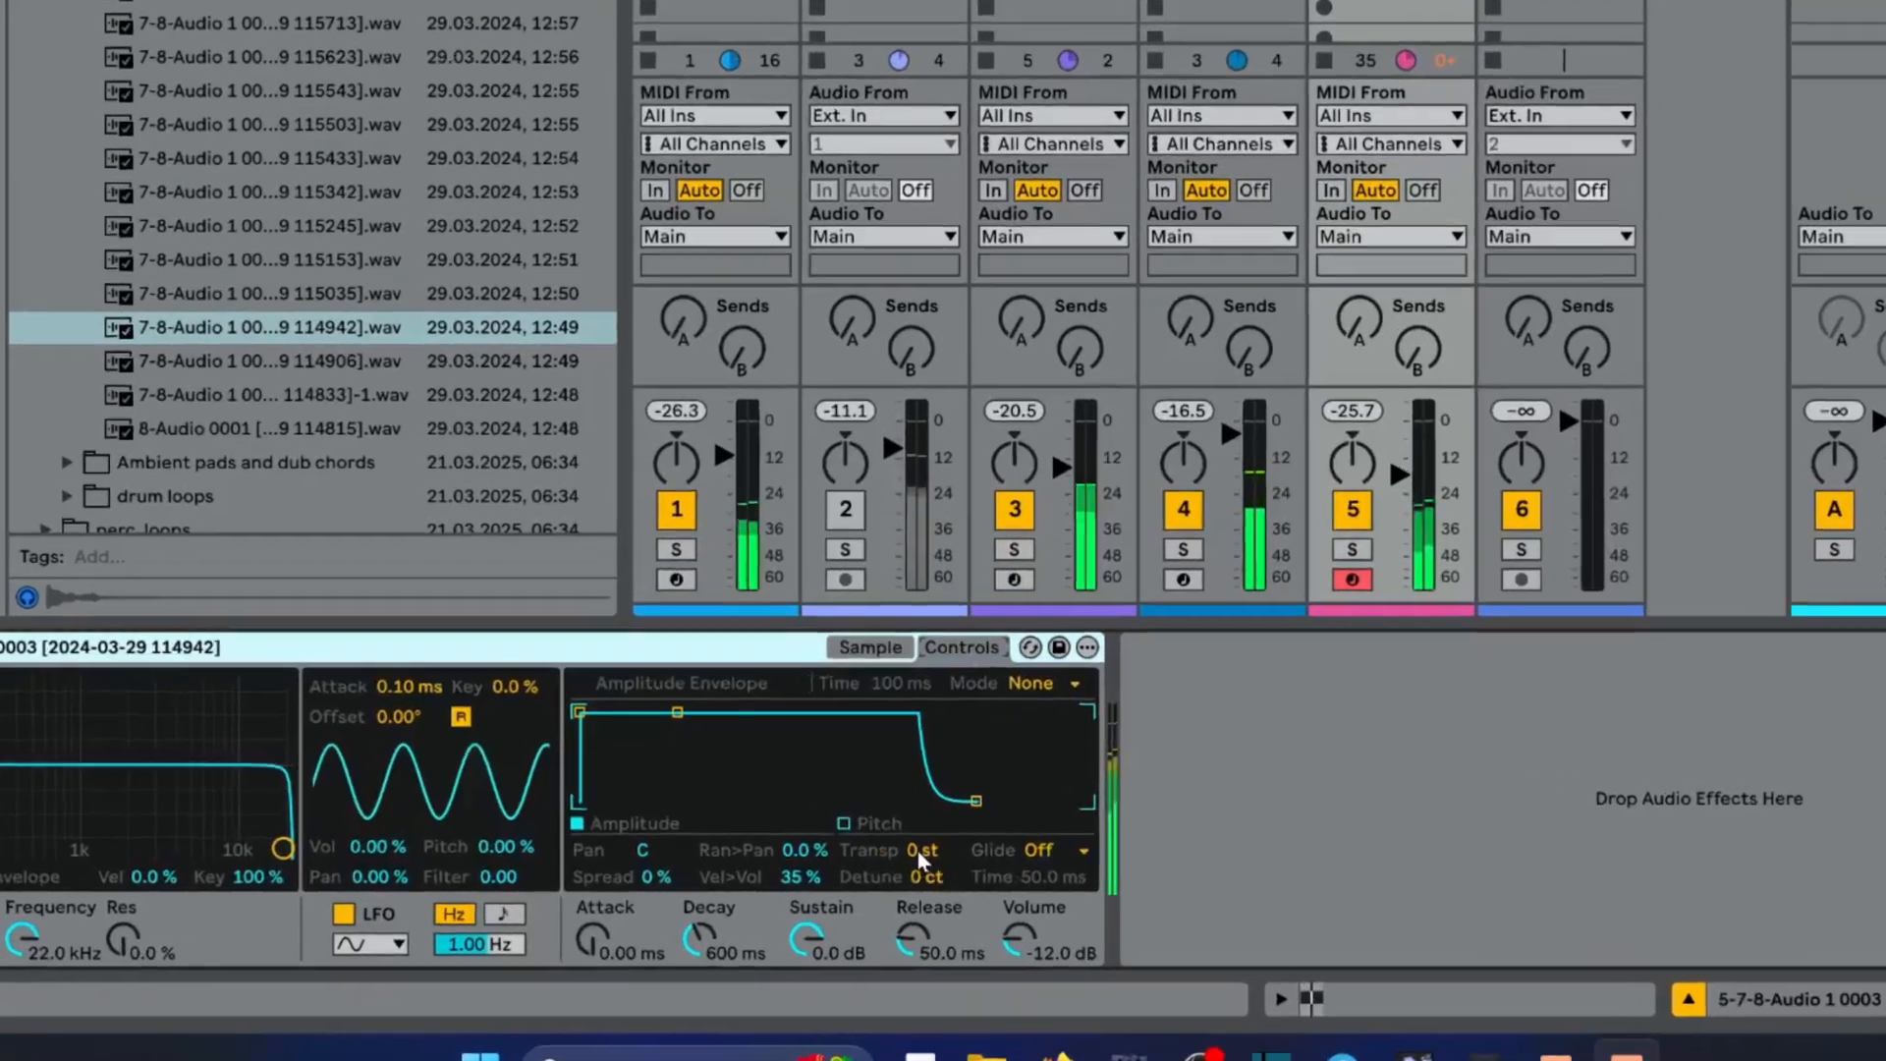
left_click_drag(844, 864, 843, 835)
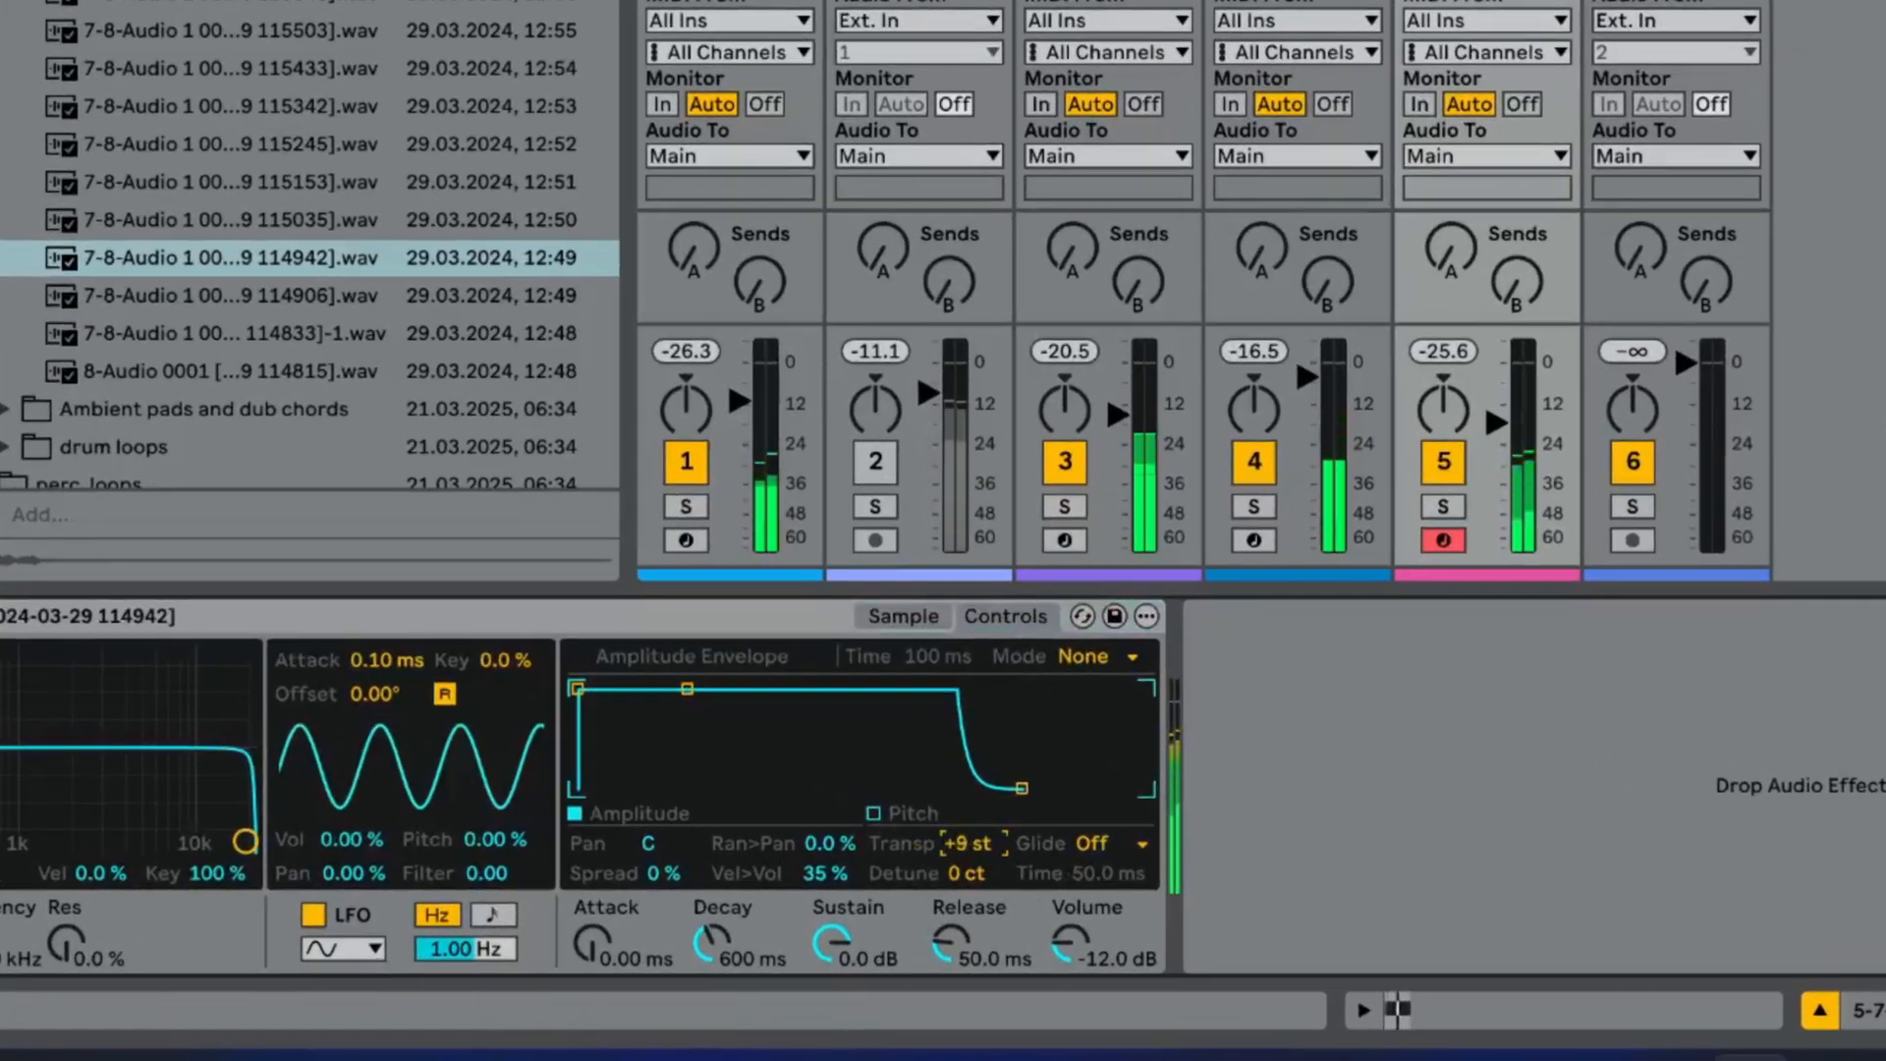
mouse_move(968, 842)
left_mouse_down()
mouse_move(967, 874)
mouse_move(967, 830)
left_mouse_up()
left_click_drag(1497, 424, 1497, 441)
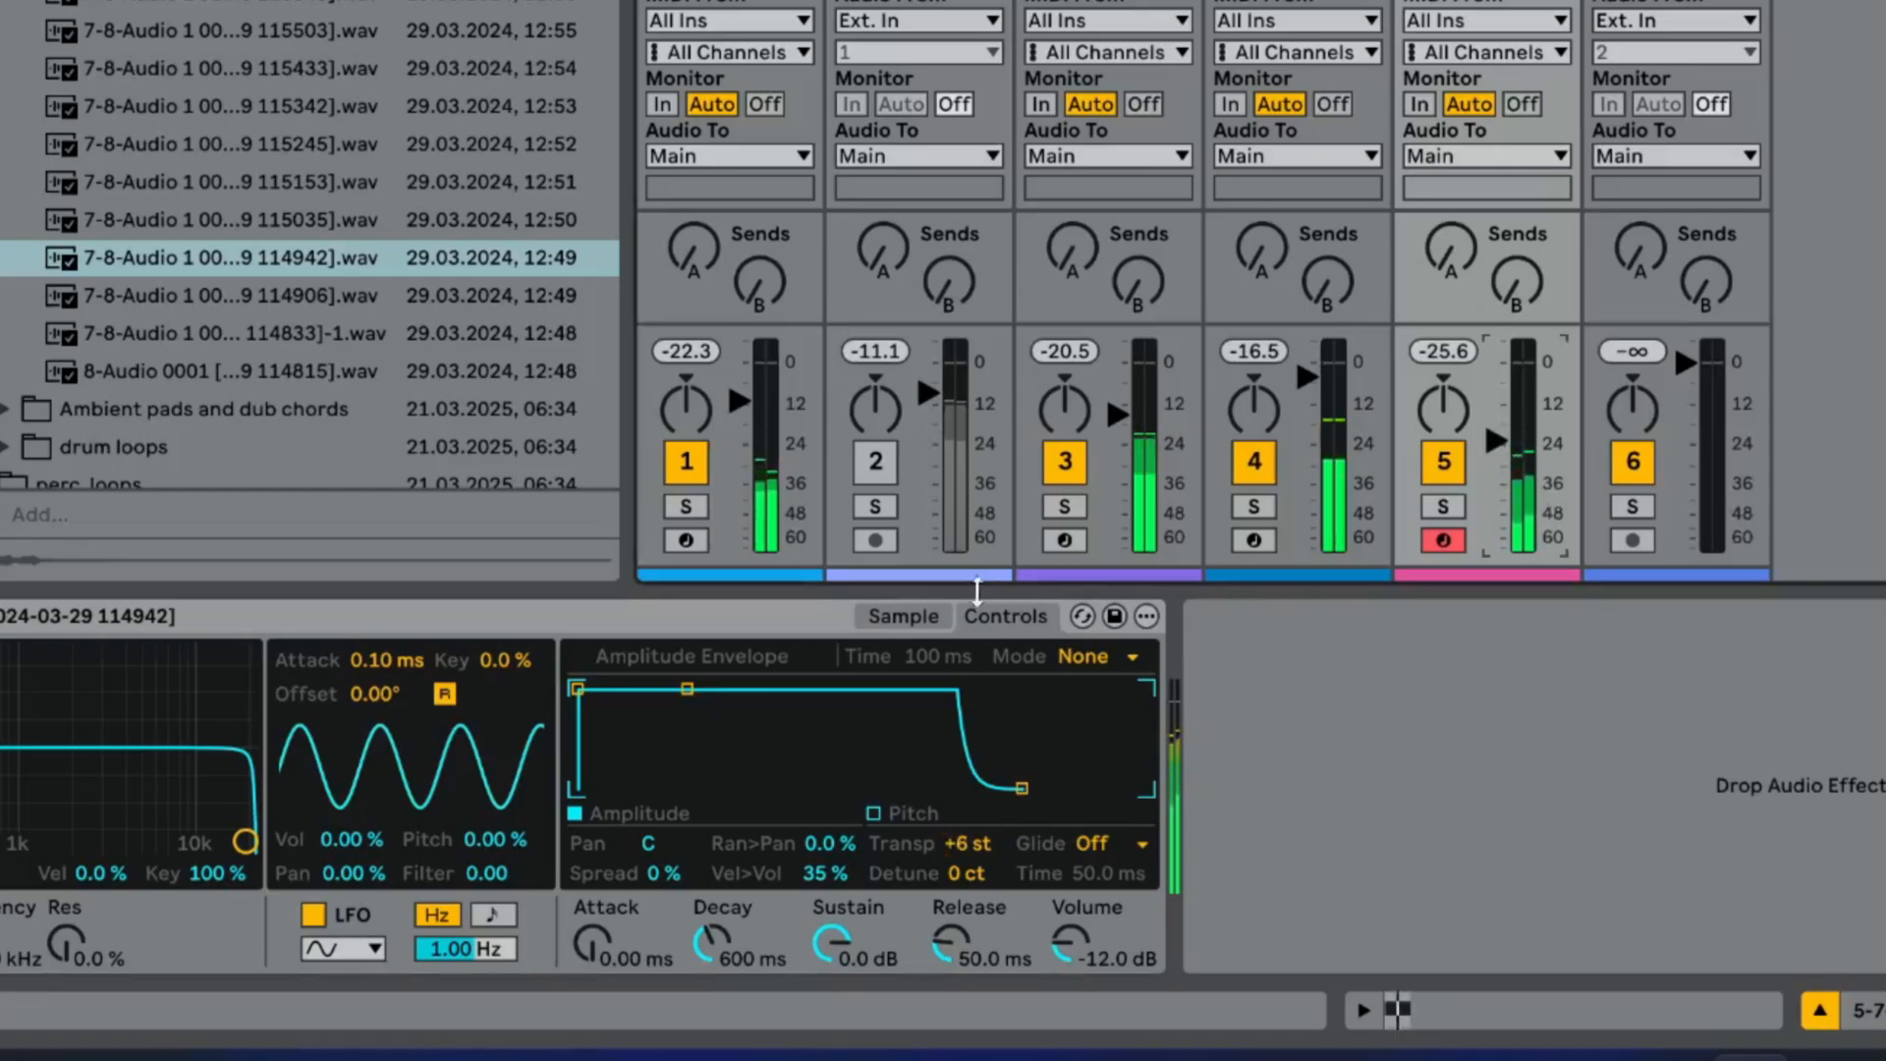
Lower Simpler's filter frequency to 5.57 kHz with 11% resonance and set the transposition to -3 st
left_click_drag(245, 841, 144, 825)
left_click_drag(966, 843, 967, 865)
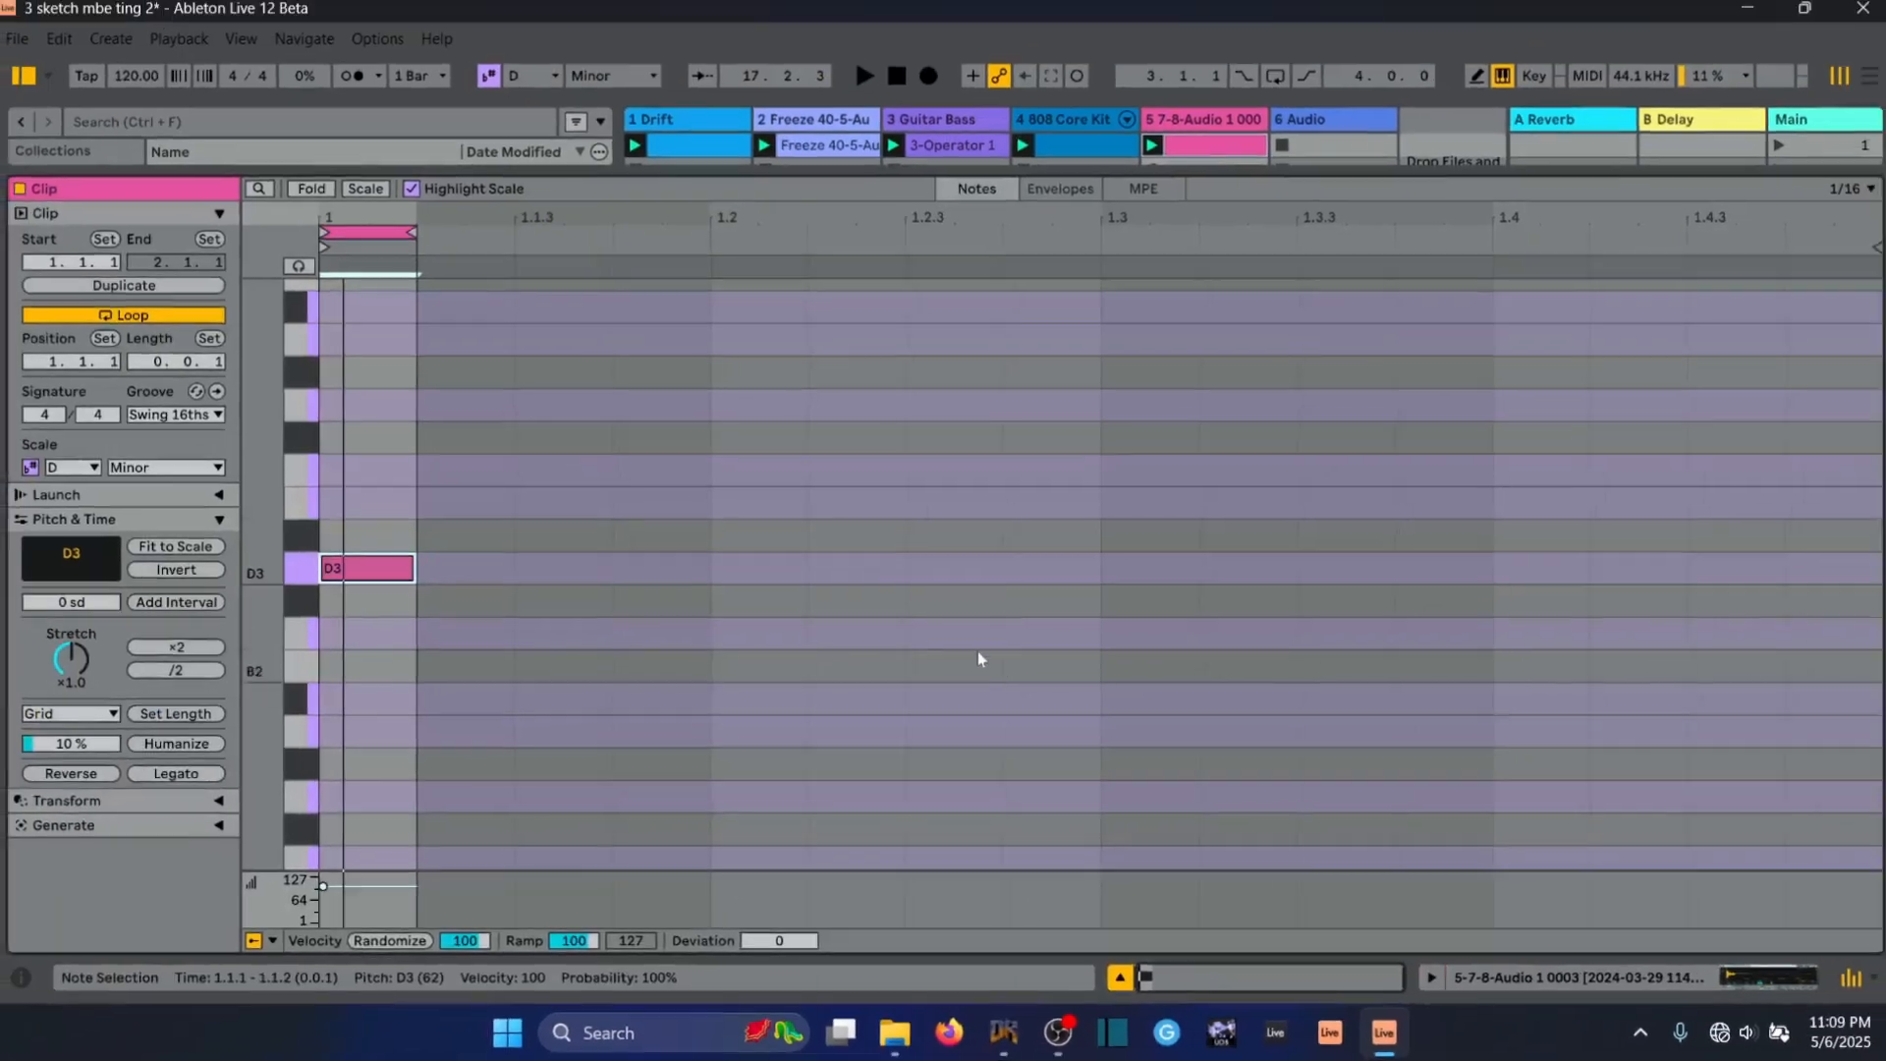
Extend the clip's loop length to 0.2.2 and add sixteenth-note D3s at 1.1.4 and 1.2.3
left_click_drag(410, 233, 1784, 233)
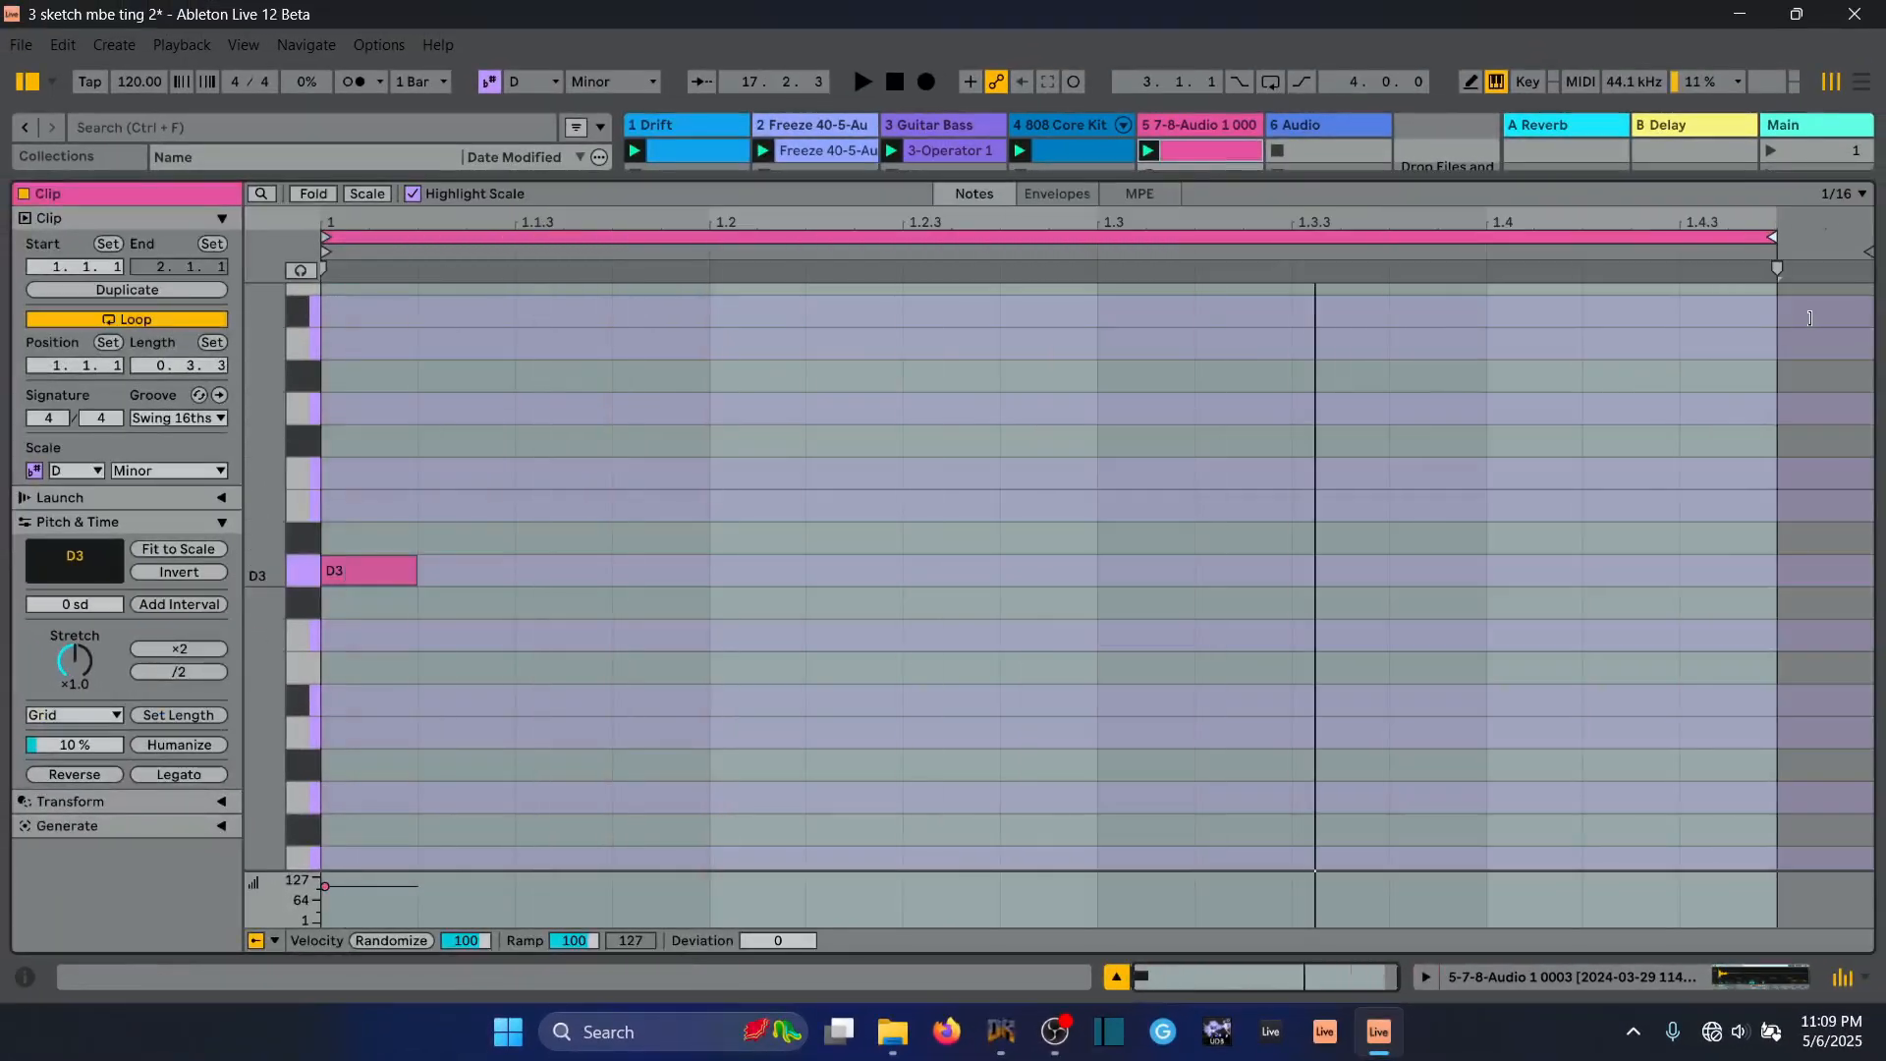
left_click_drag(1777, 320, 1300, 320)
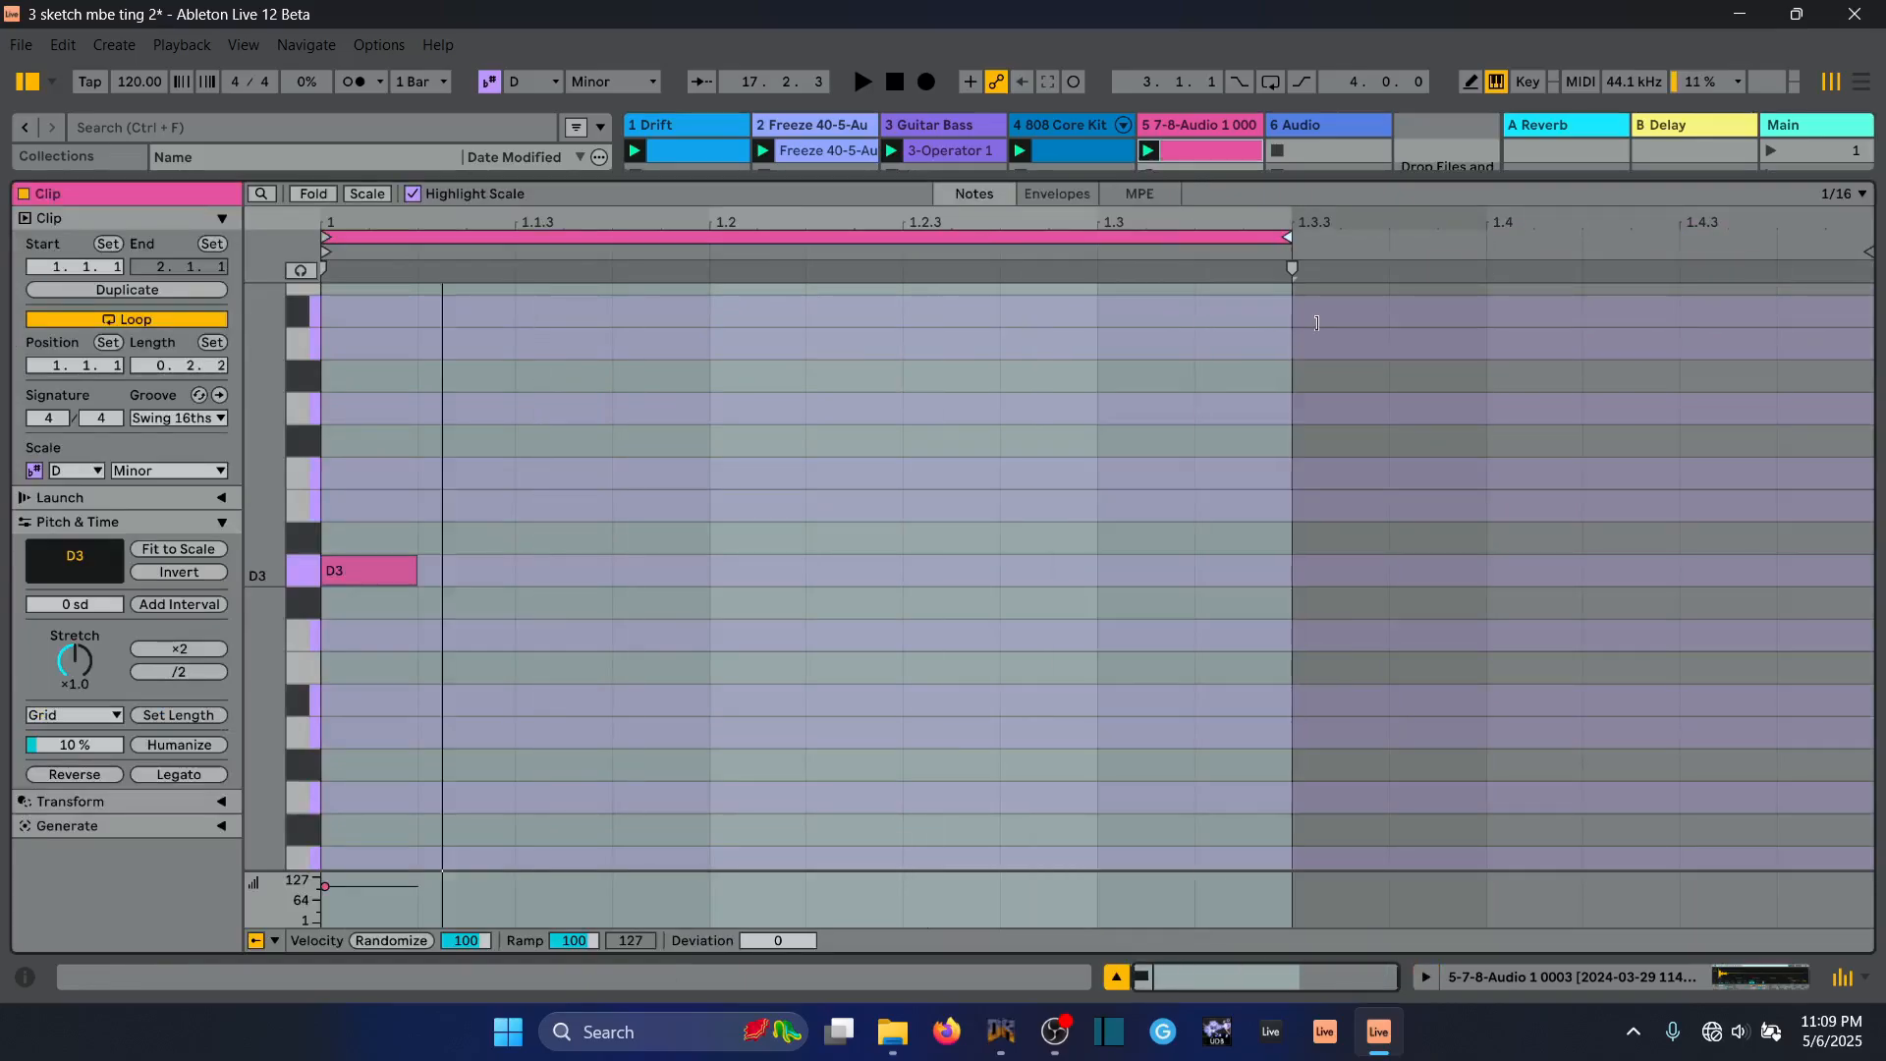
left_click(722, 573)
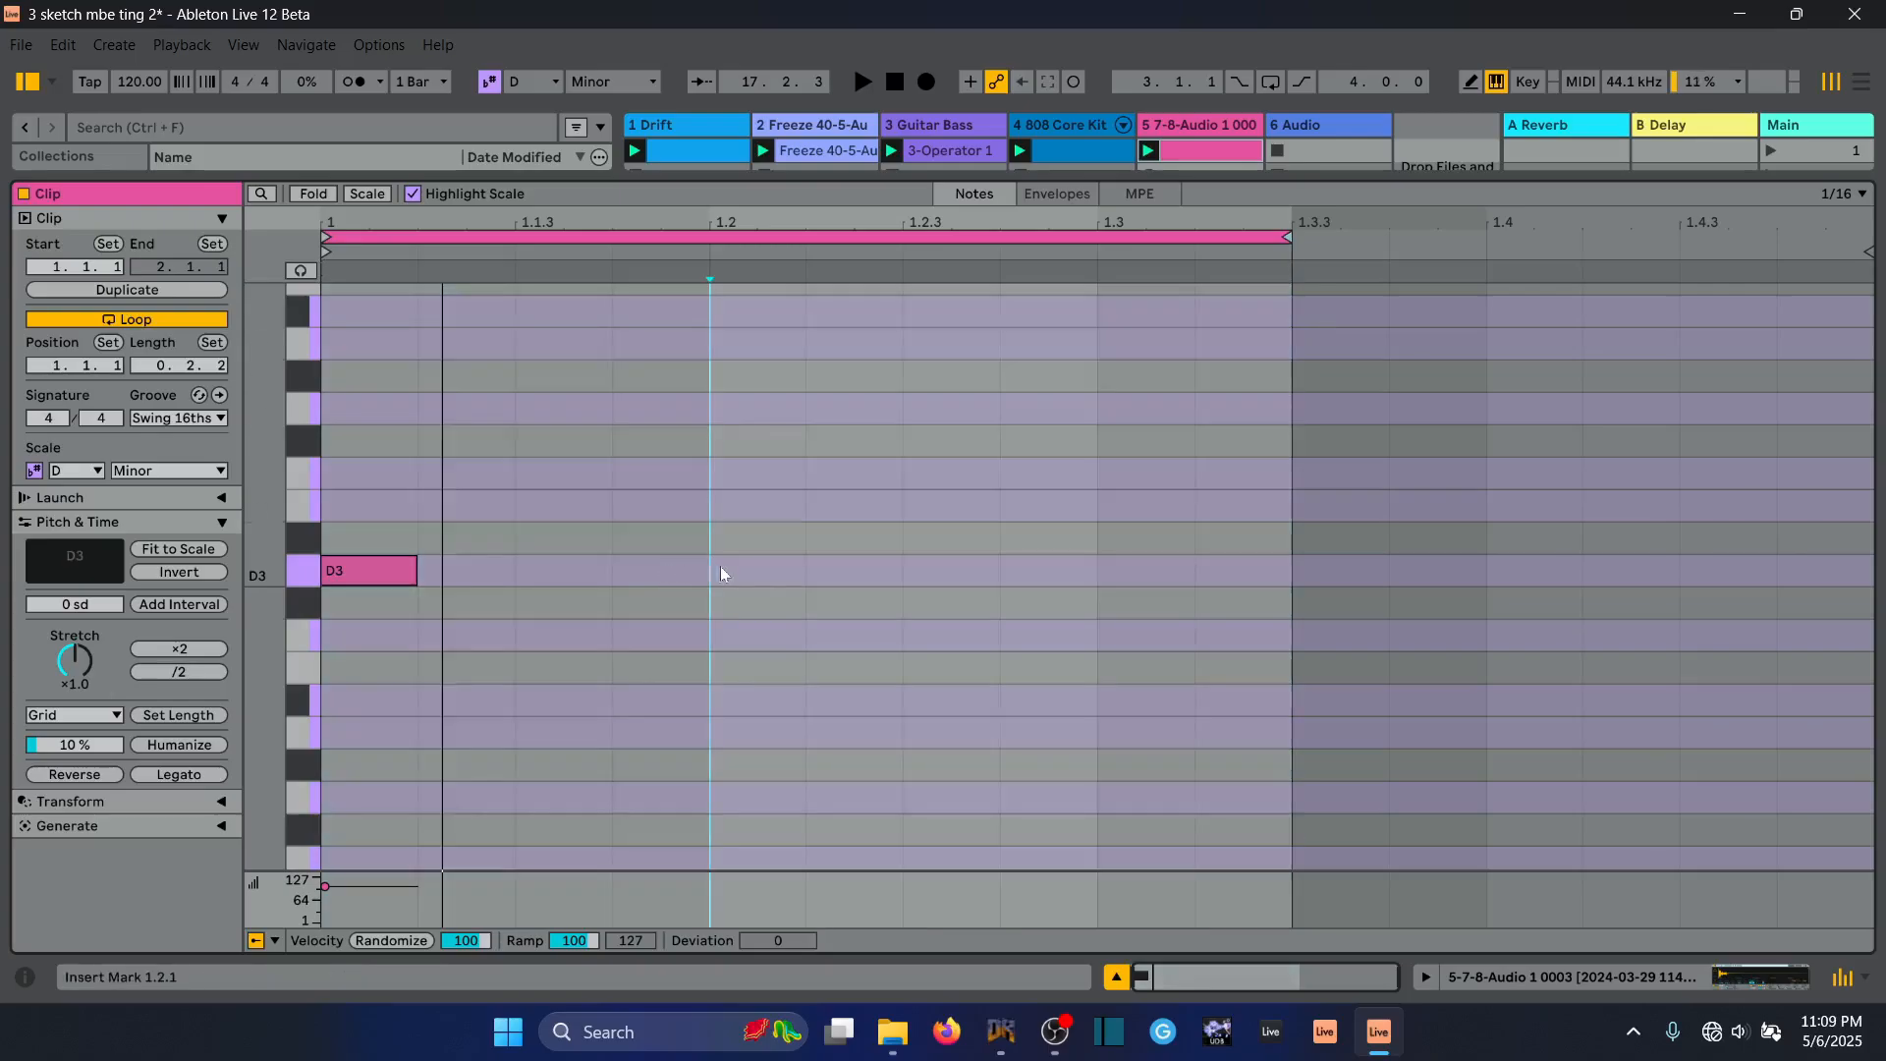
double_click(676, 576)
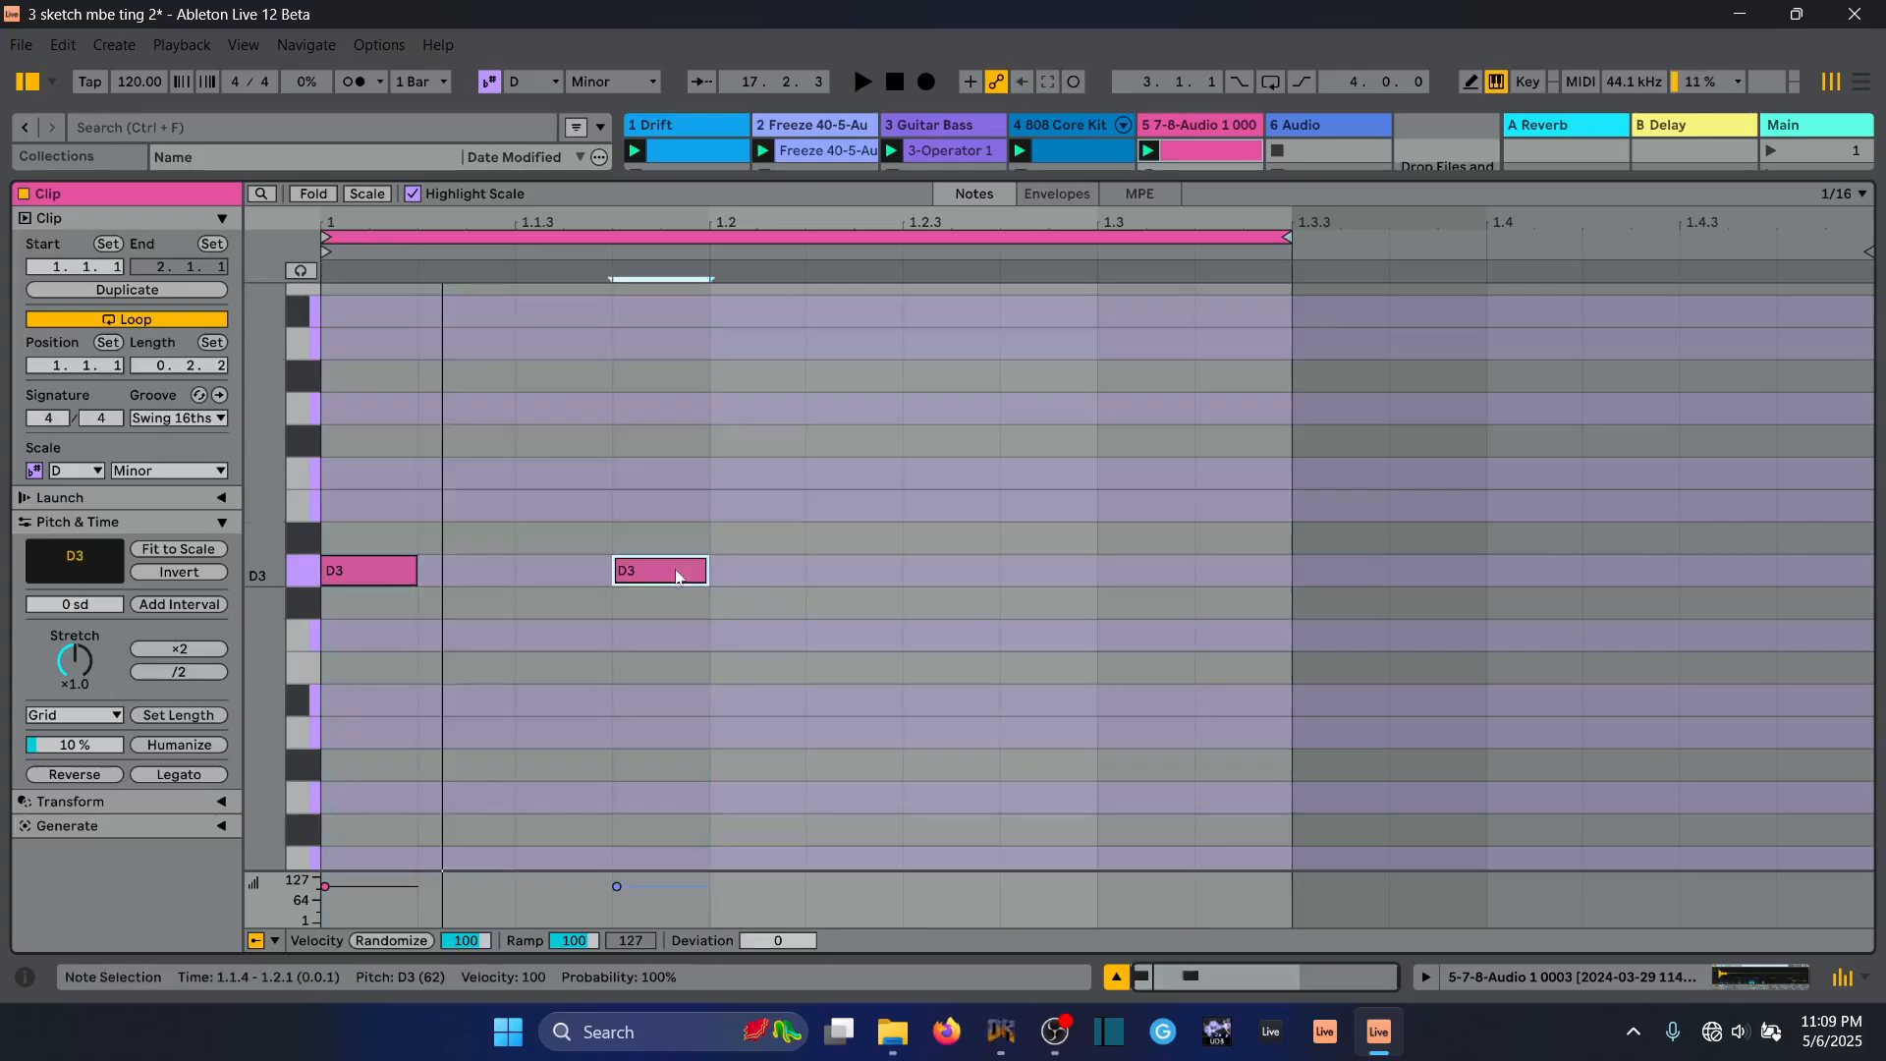
double_click(958, 573)
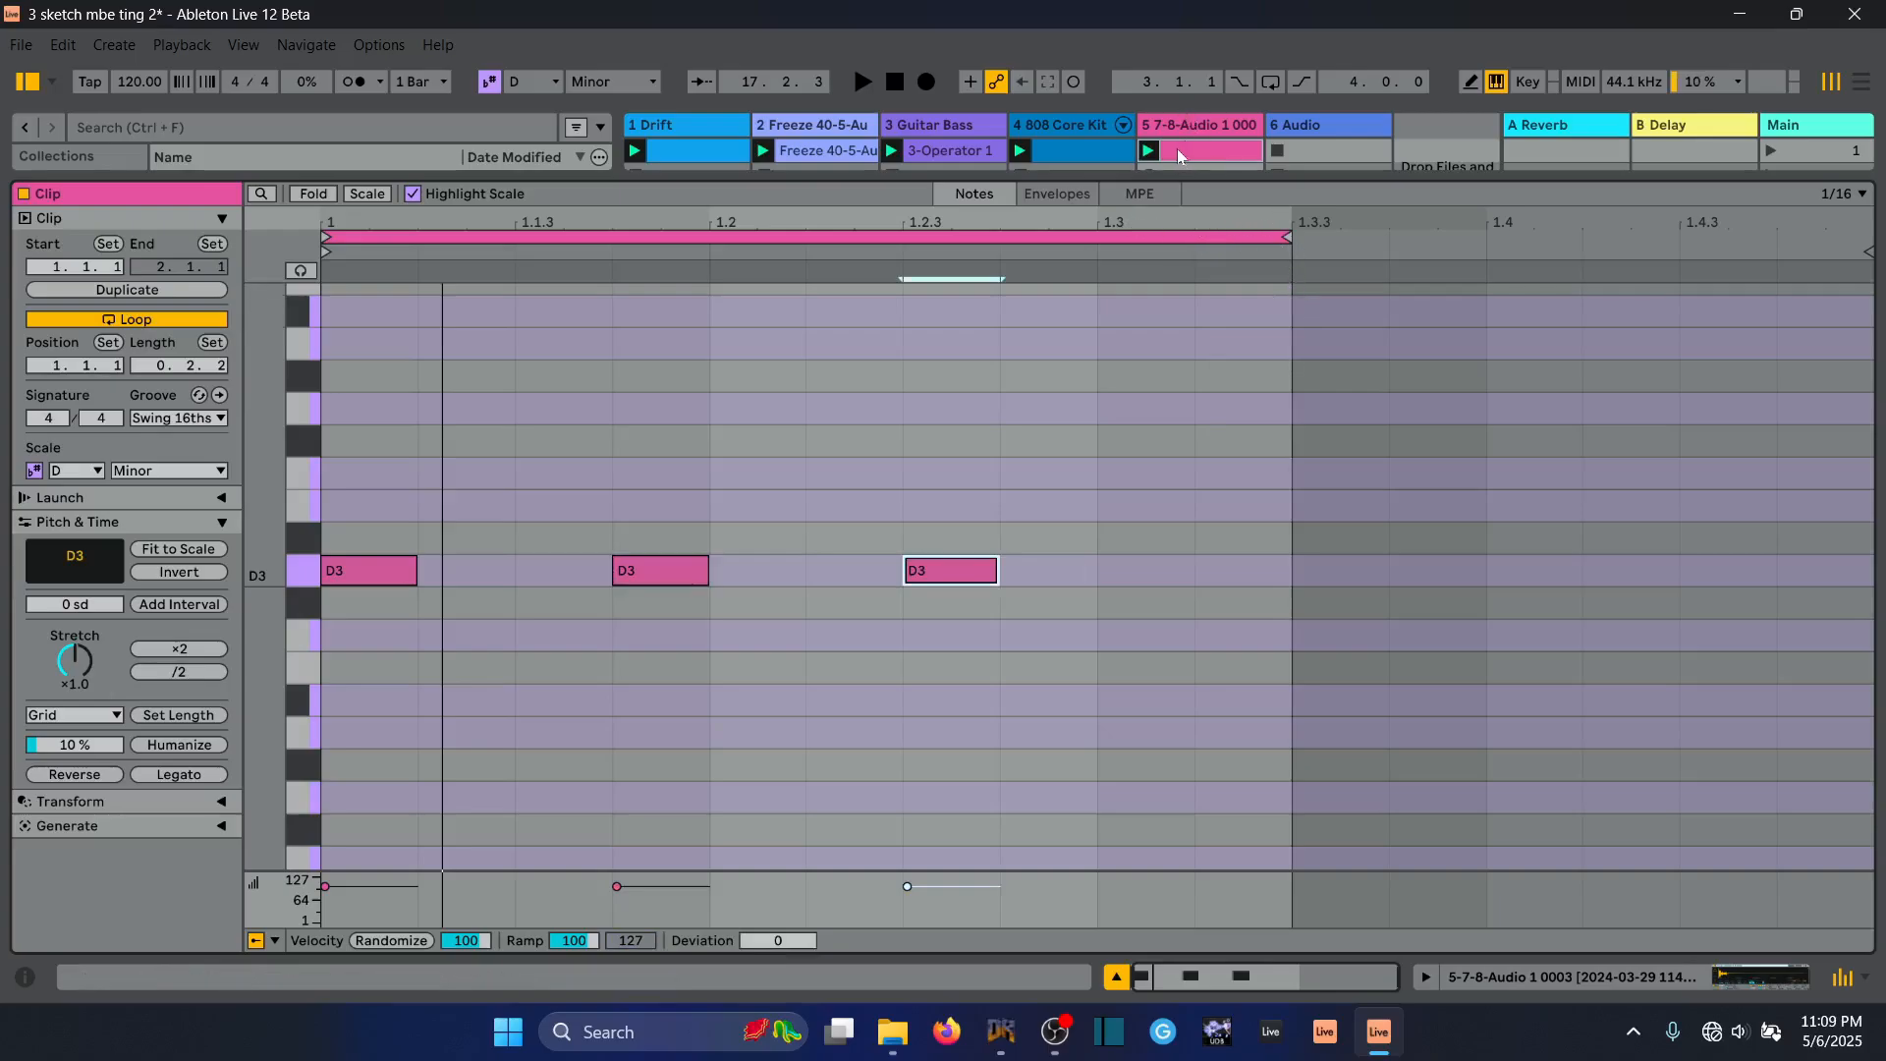
Play the new percussion pattern with the other tracks and review its notes and device settings
key("space")
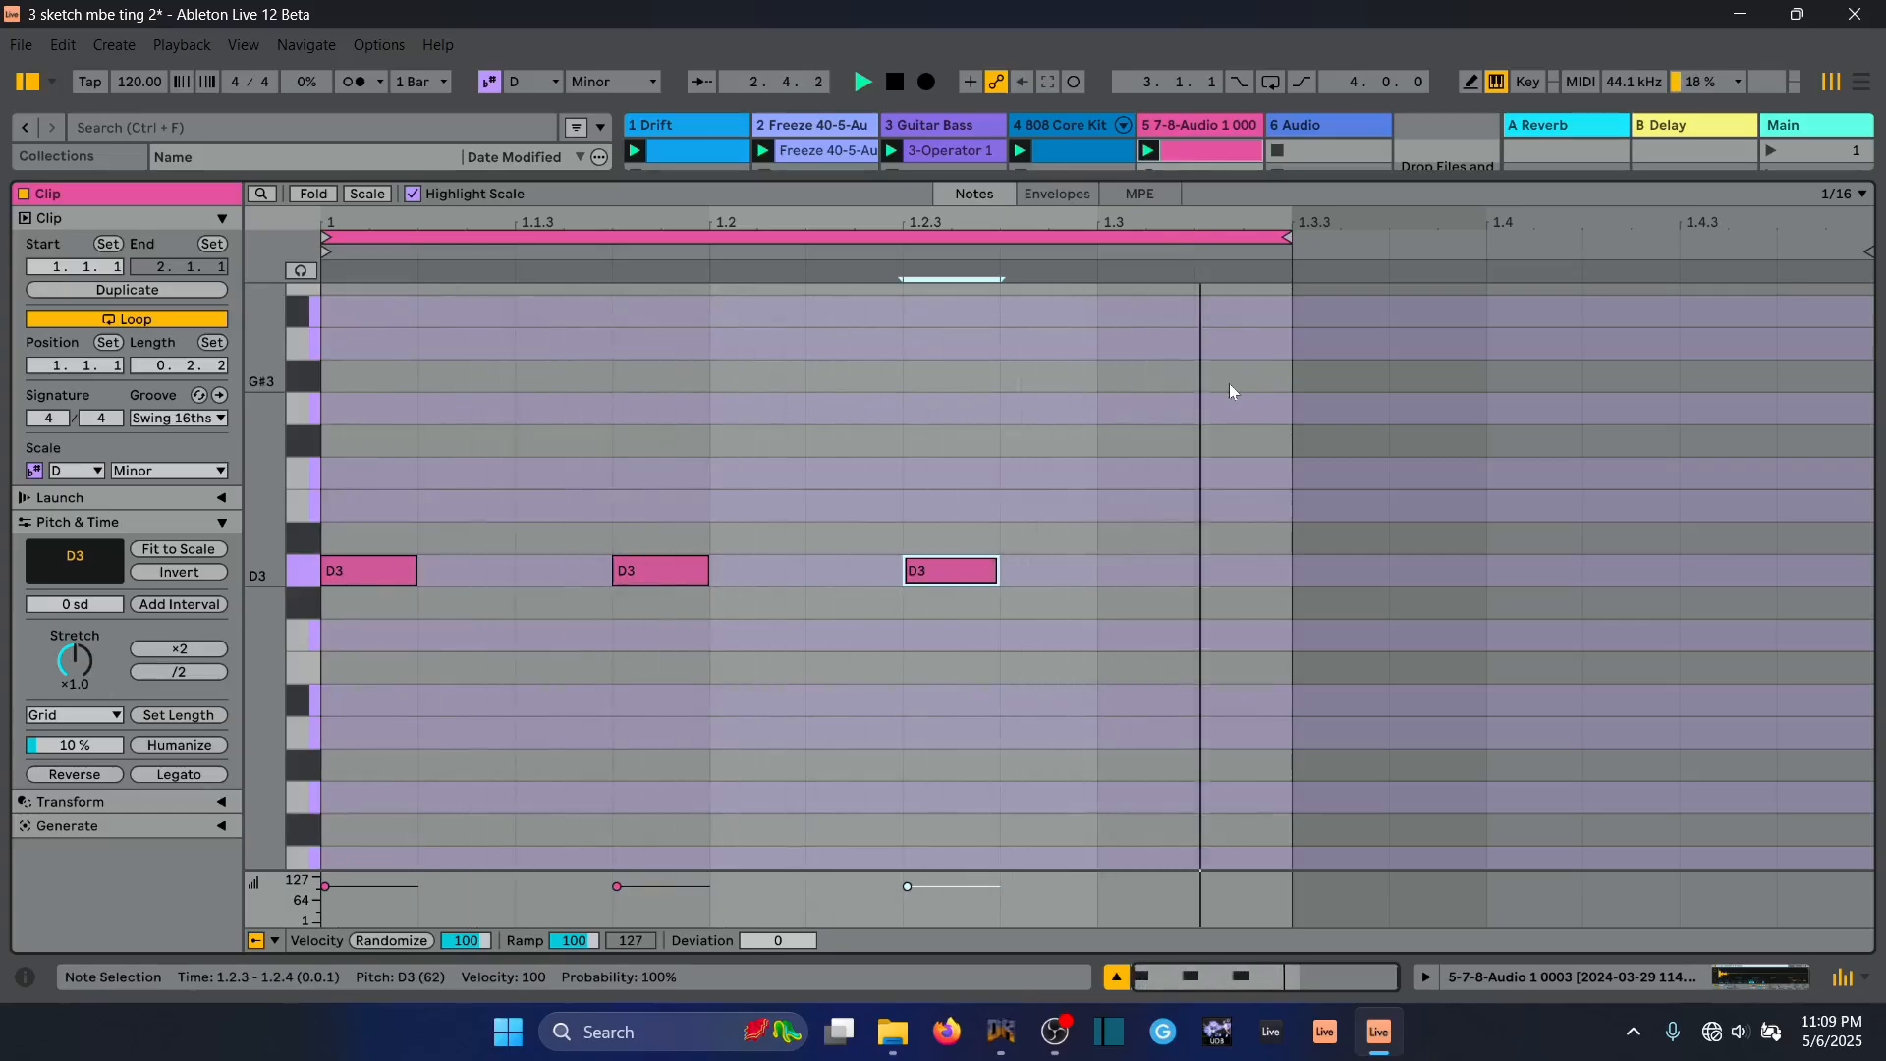
key("shift+Tab")
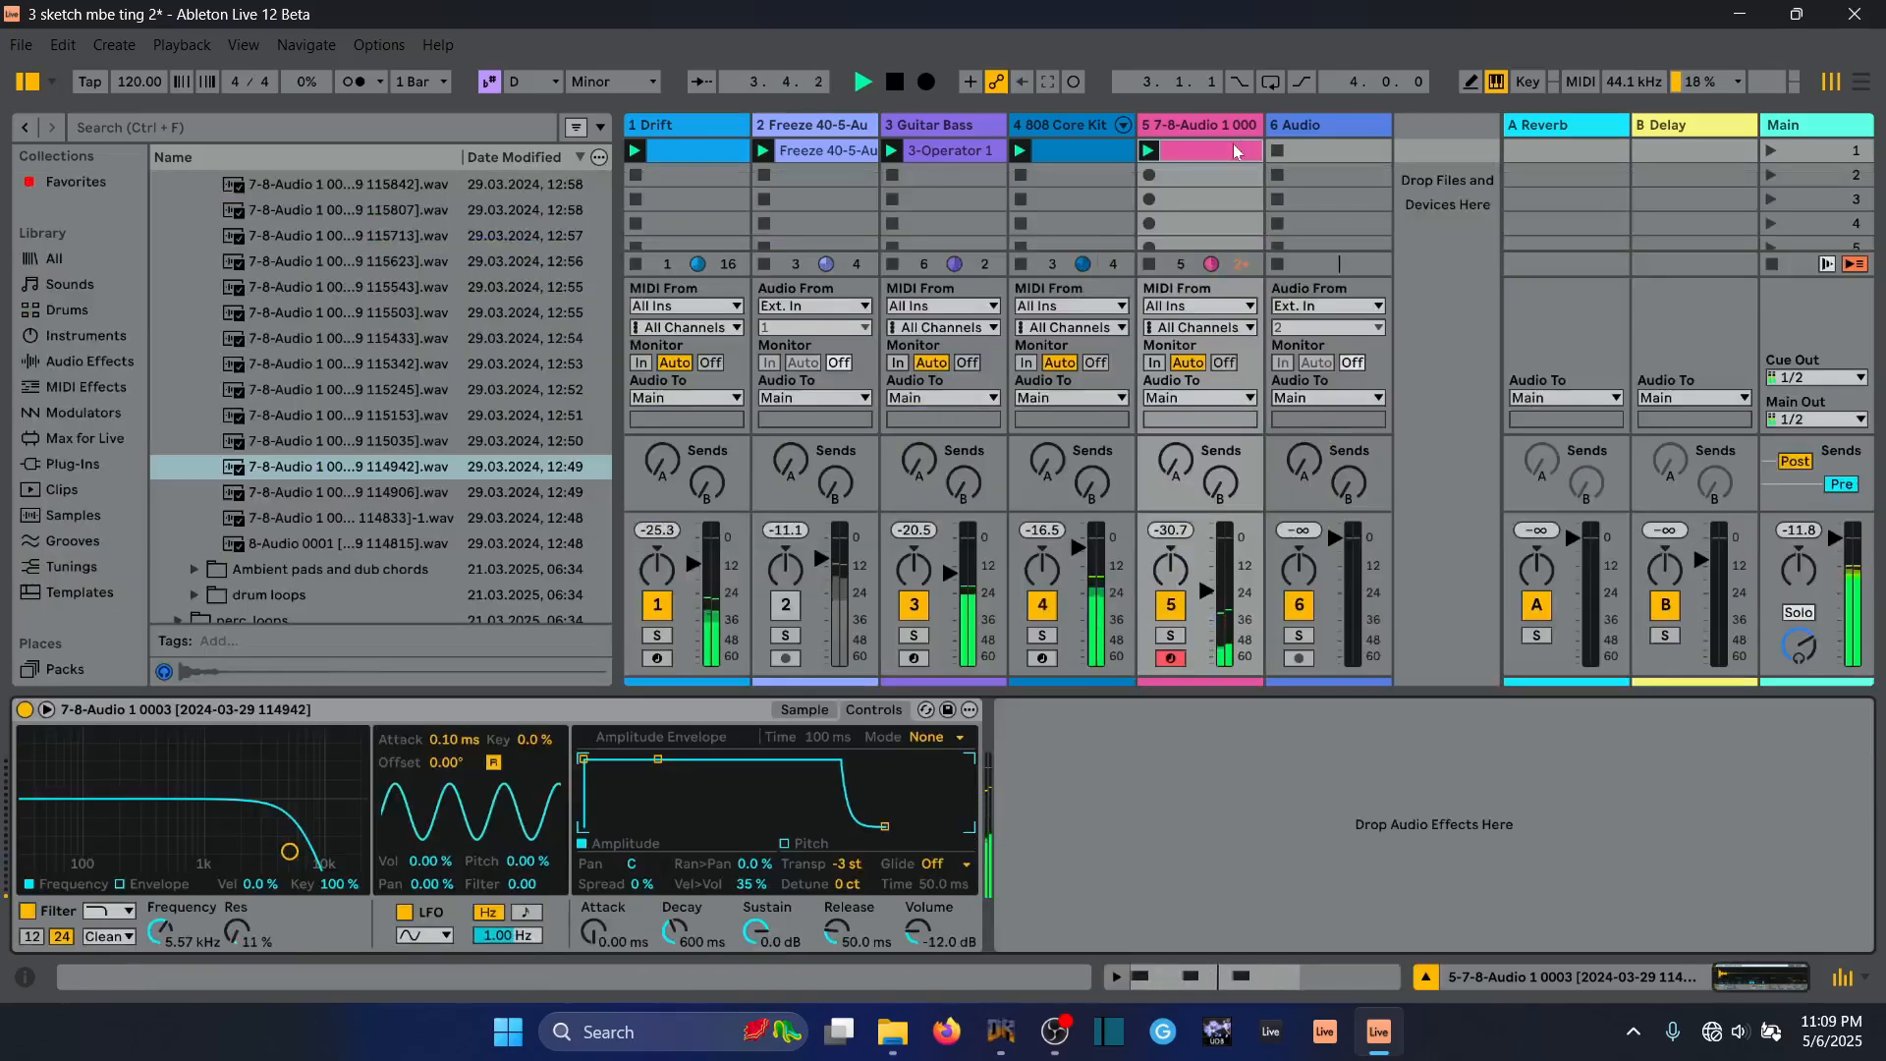
key("shift+Tab")
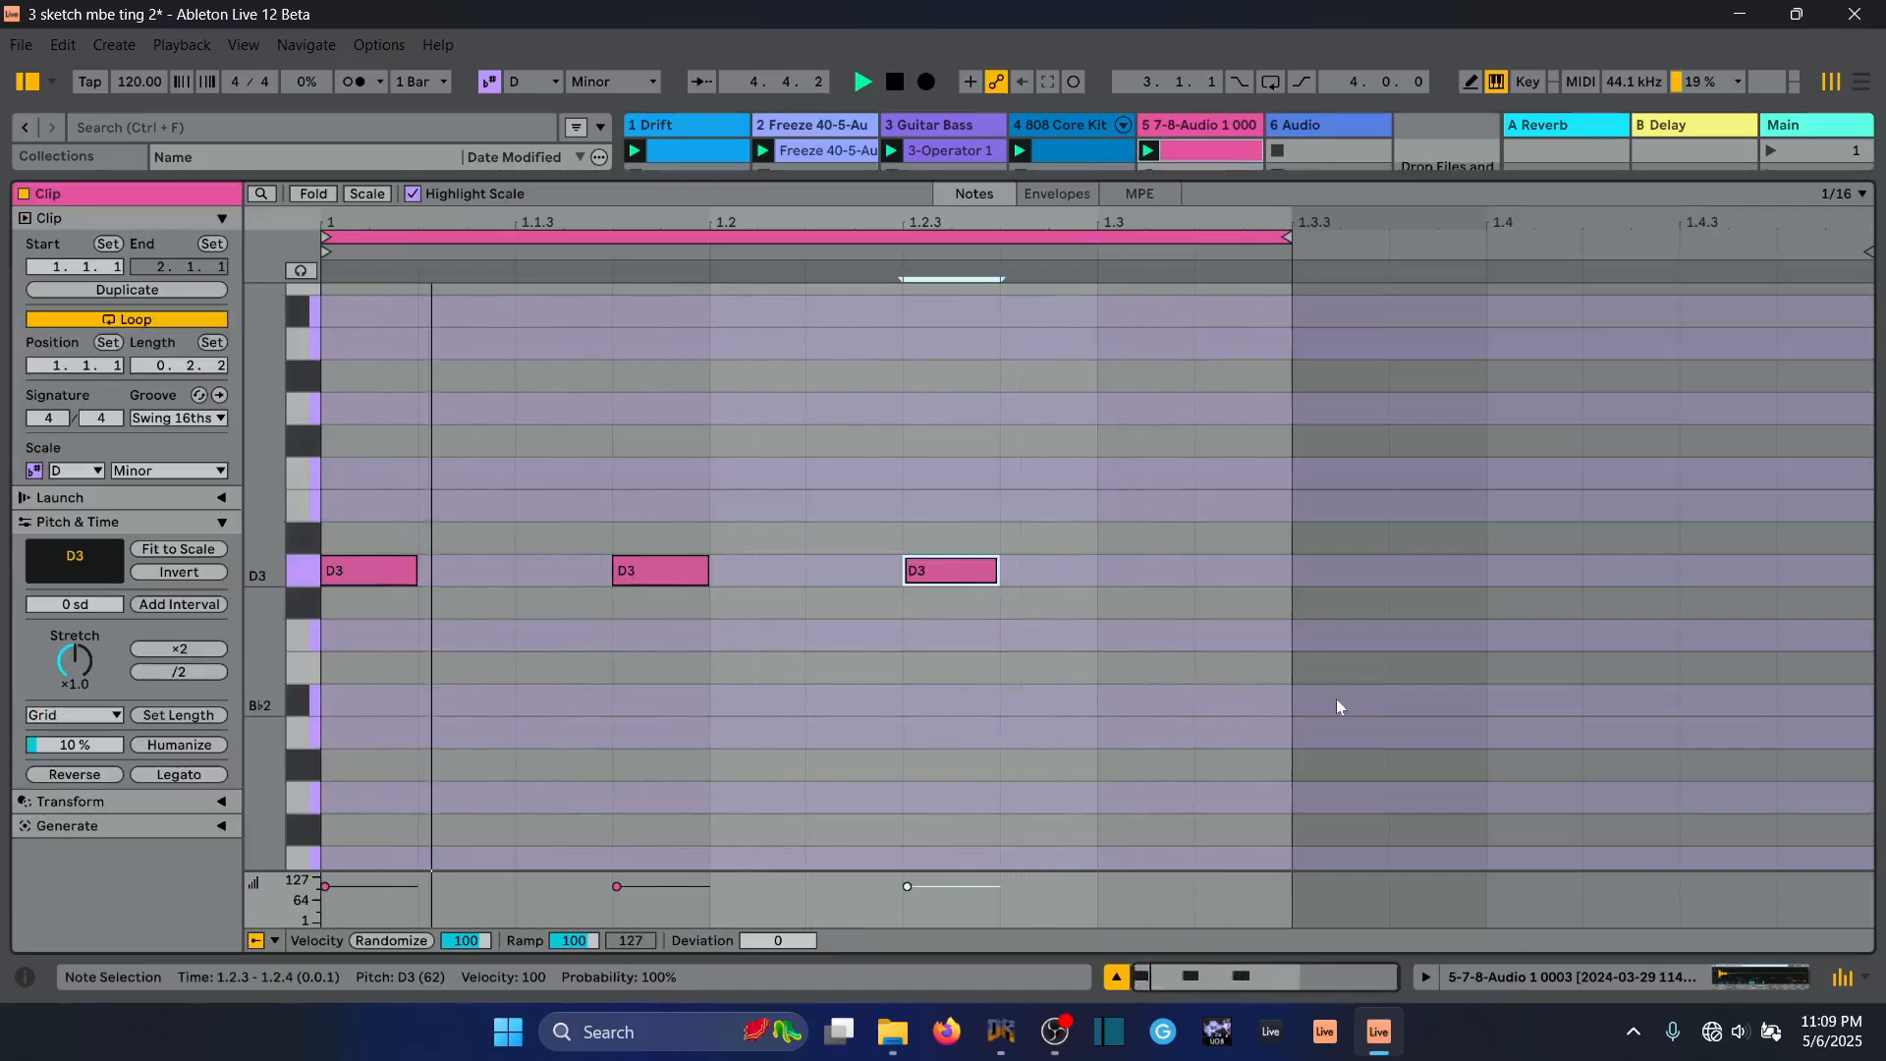
key("shift+Tab")
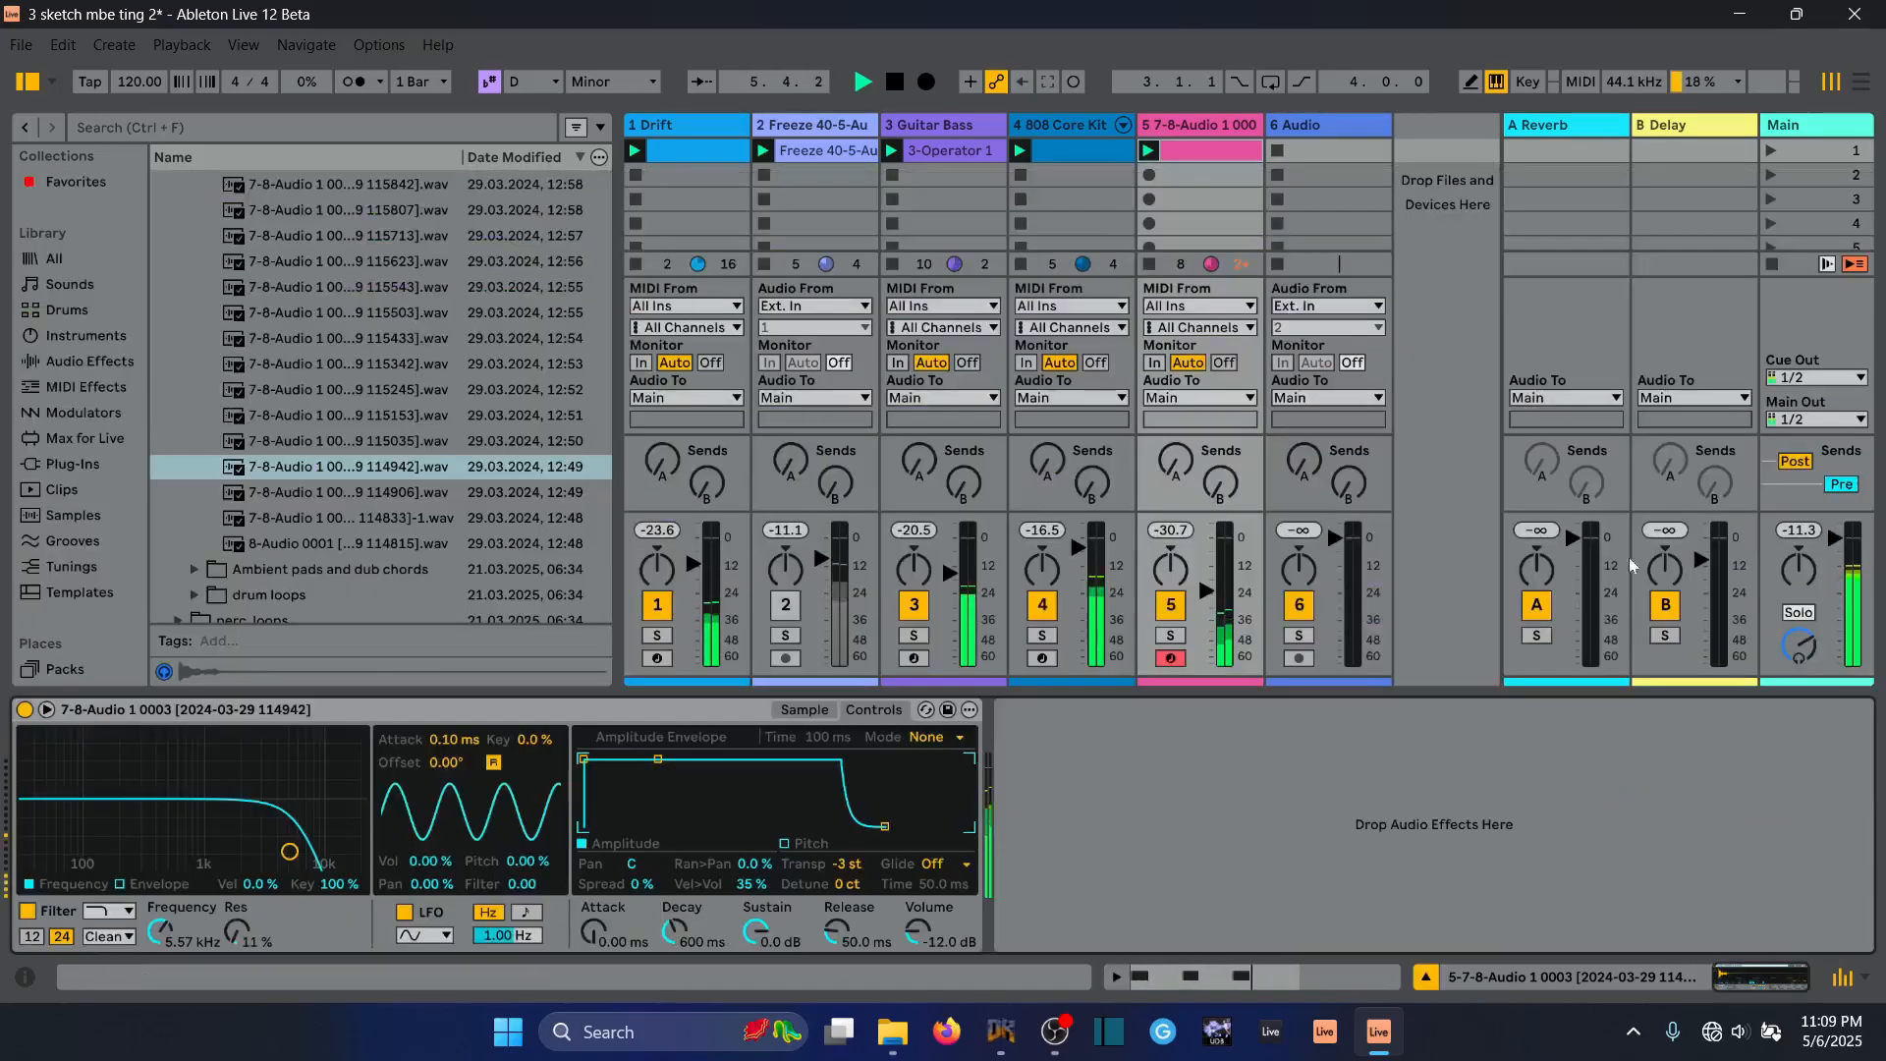
key("shift+Tab")
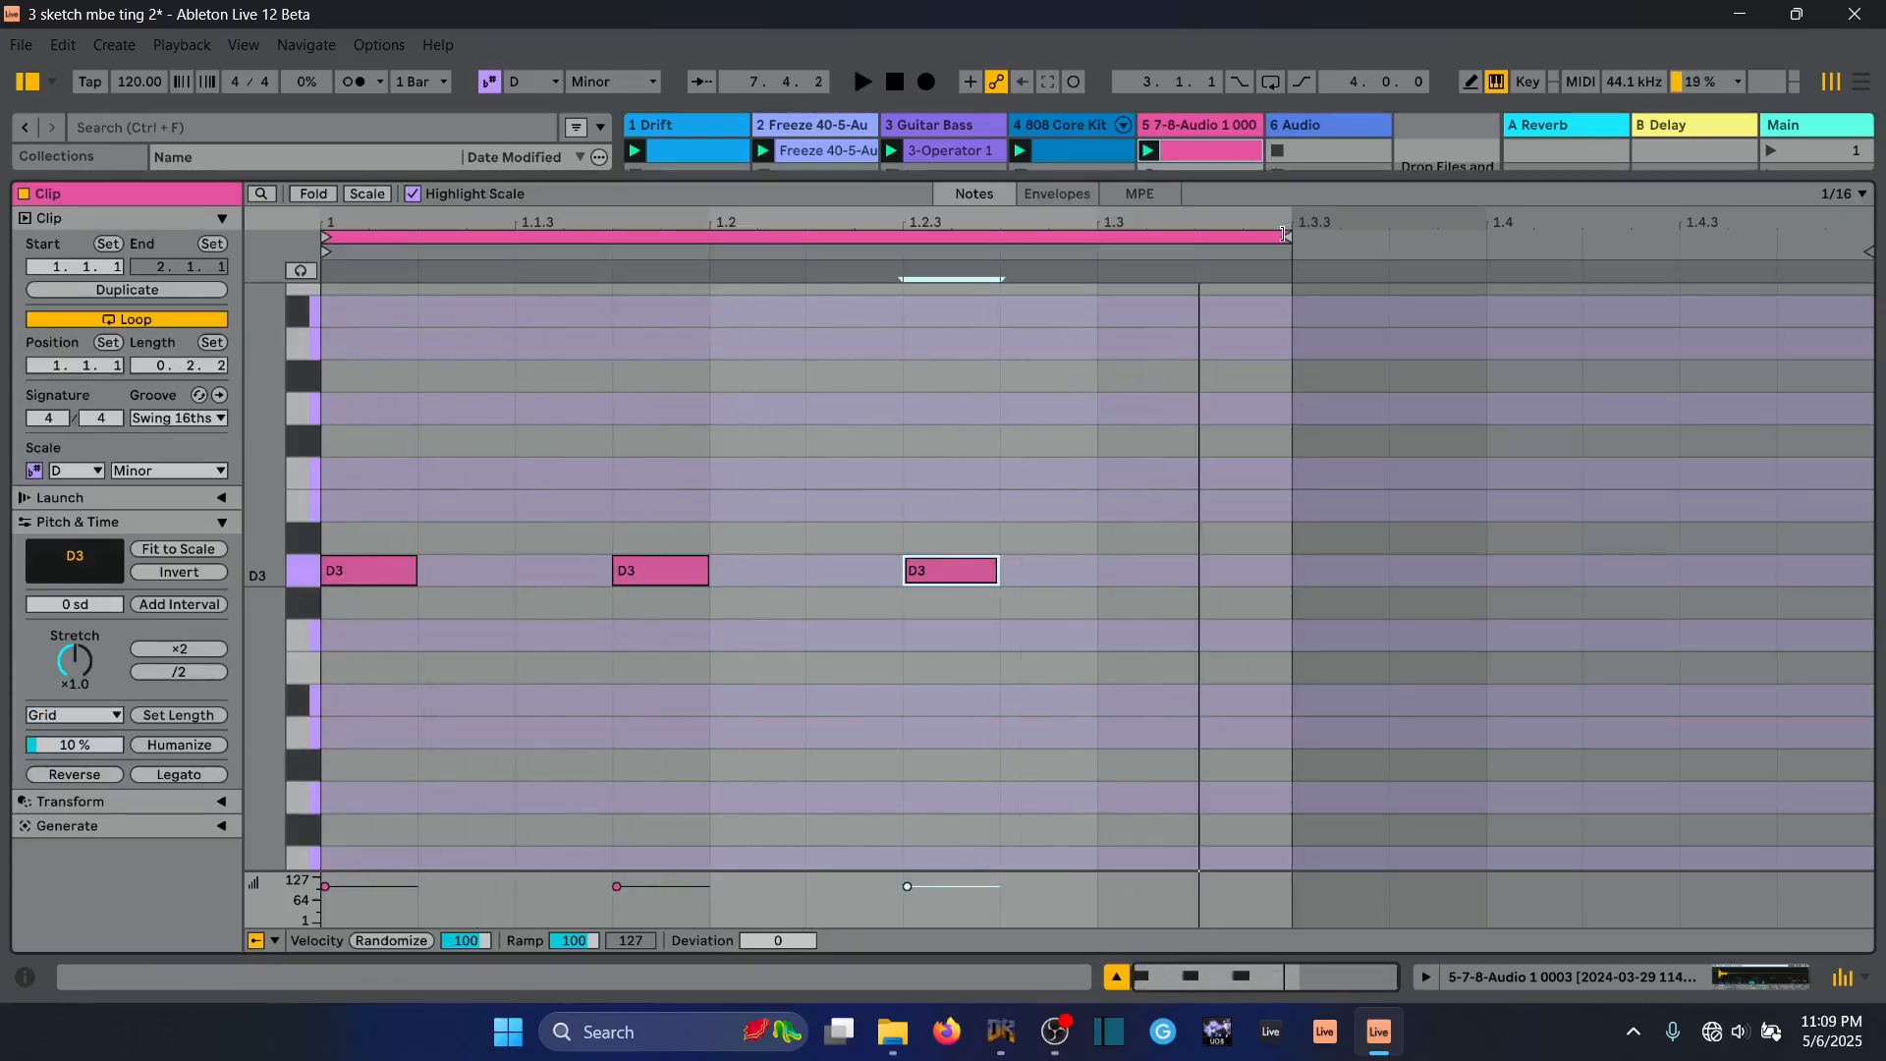
key("shift+Tab")
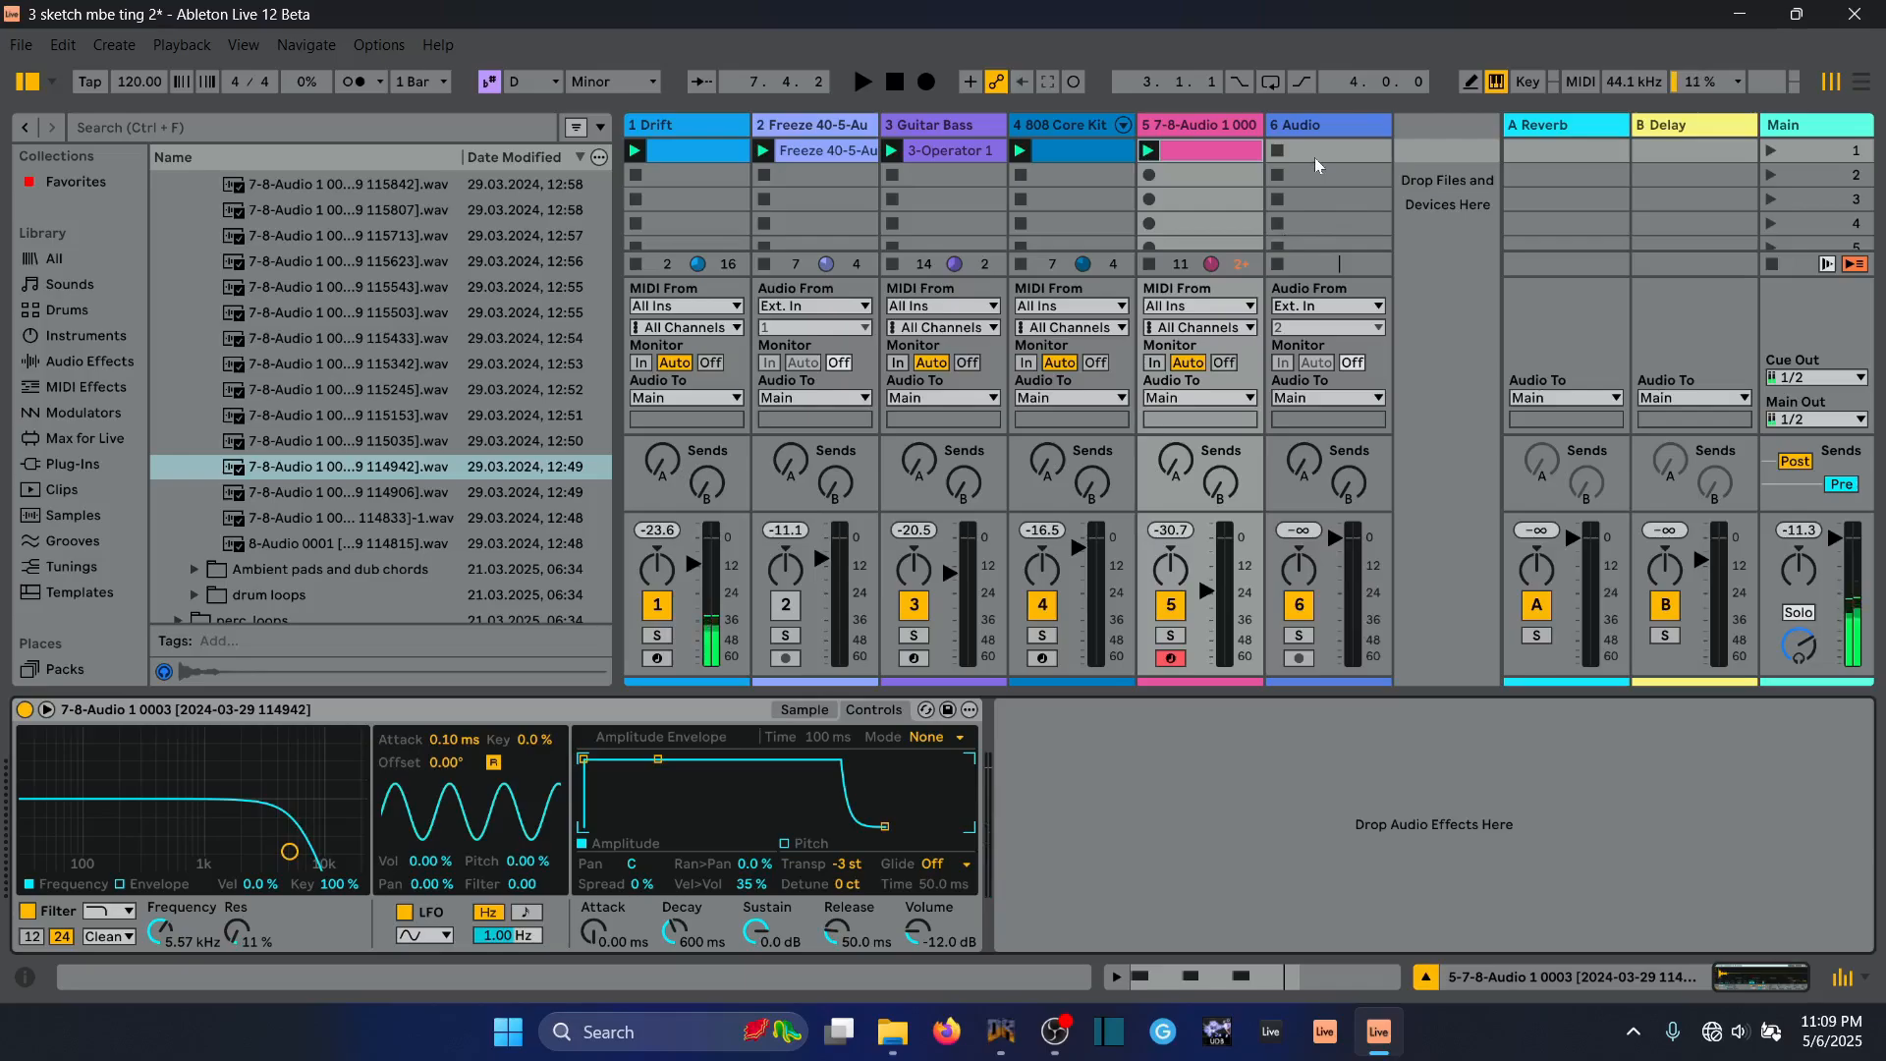
Add the Reverb audio effect to the sample track and set its predelay to 0.50 ms
left_click(90, 362)
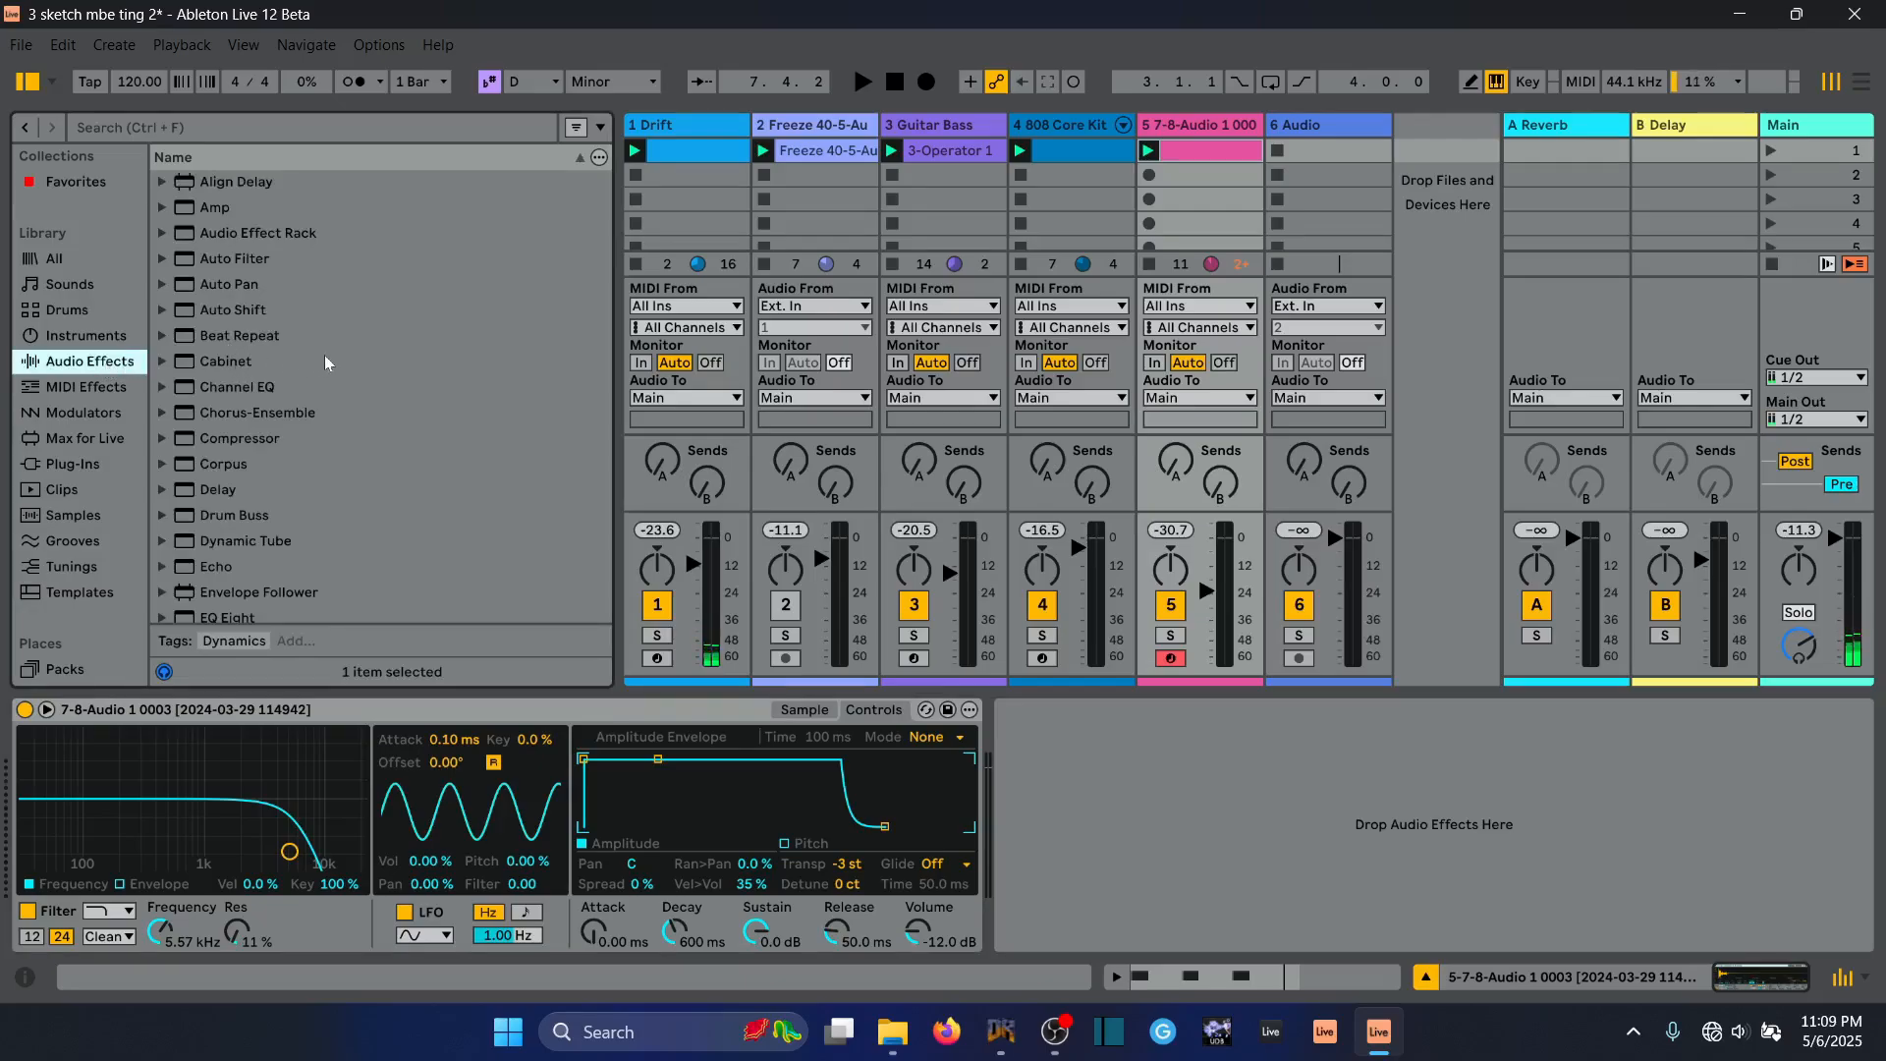
scroll(326, 360, "down", 10)
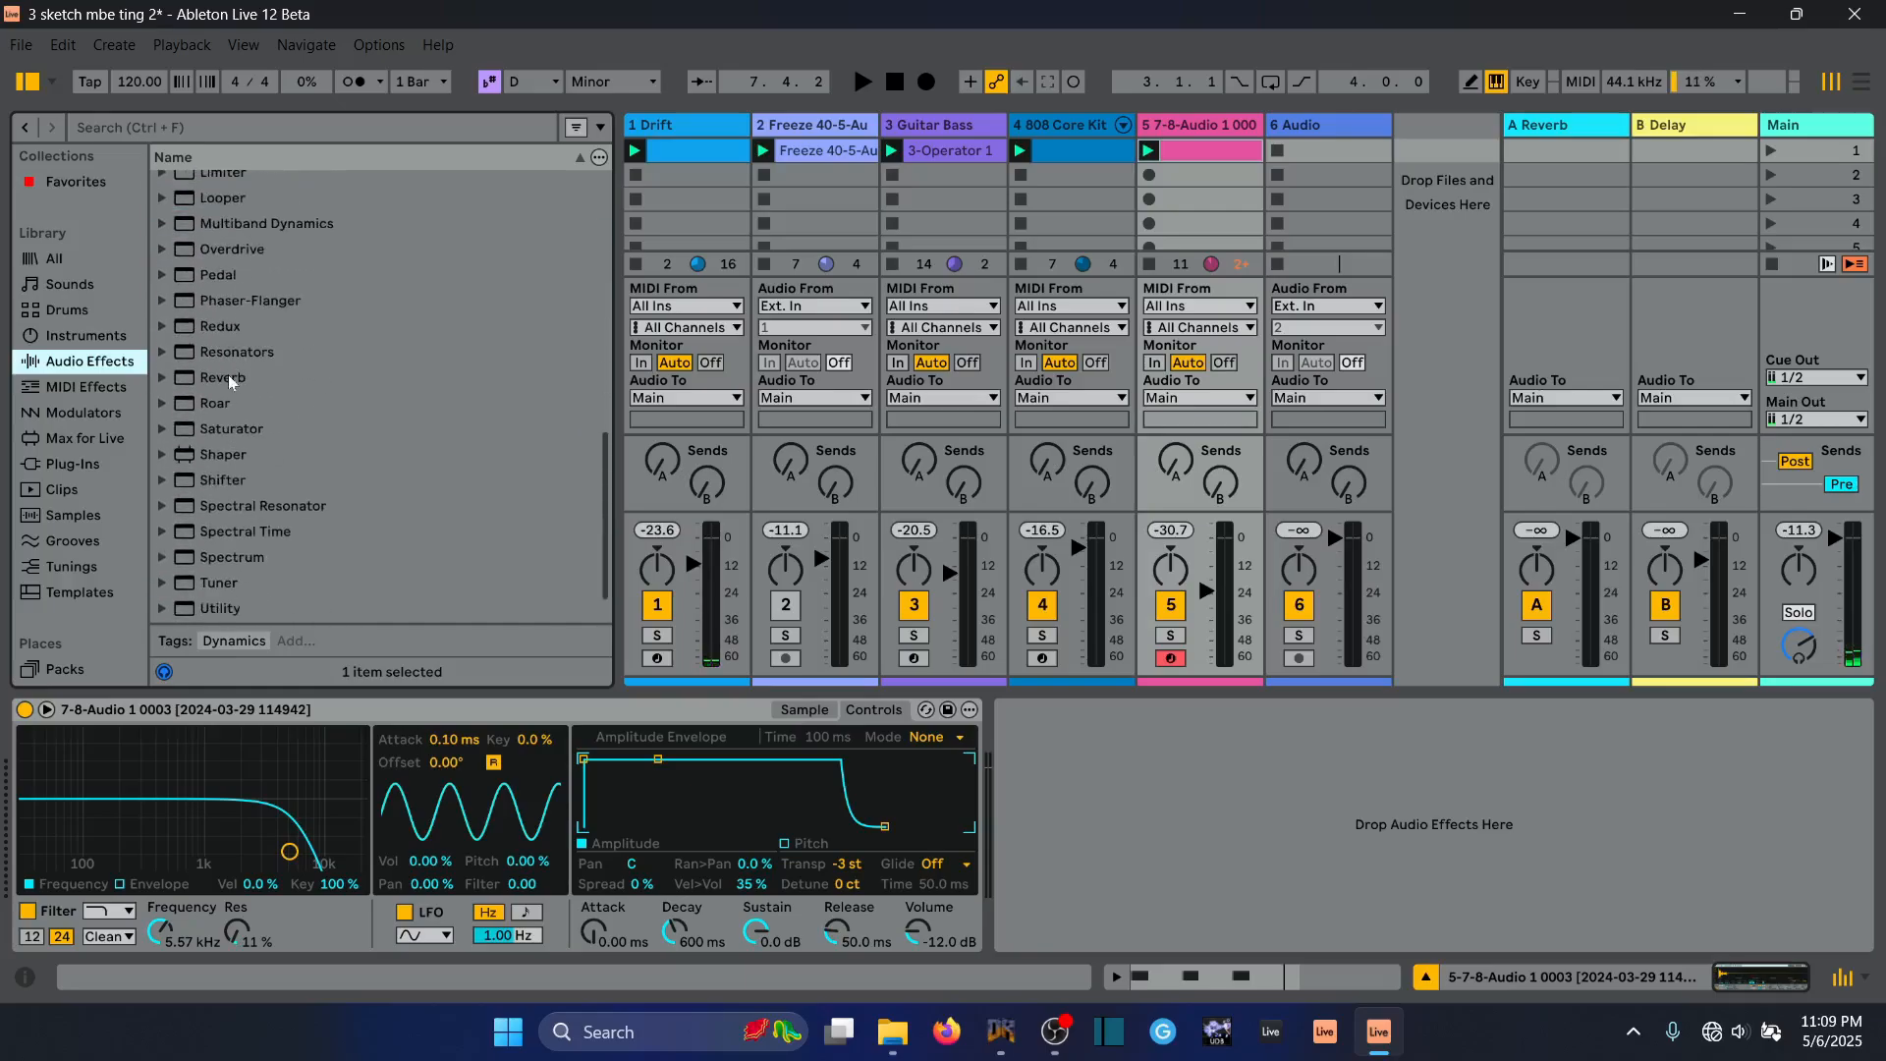
left_click(228, 379)
double_click(230, 383)
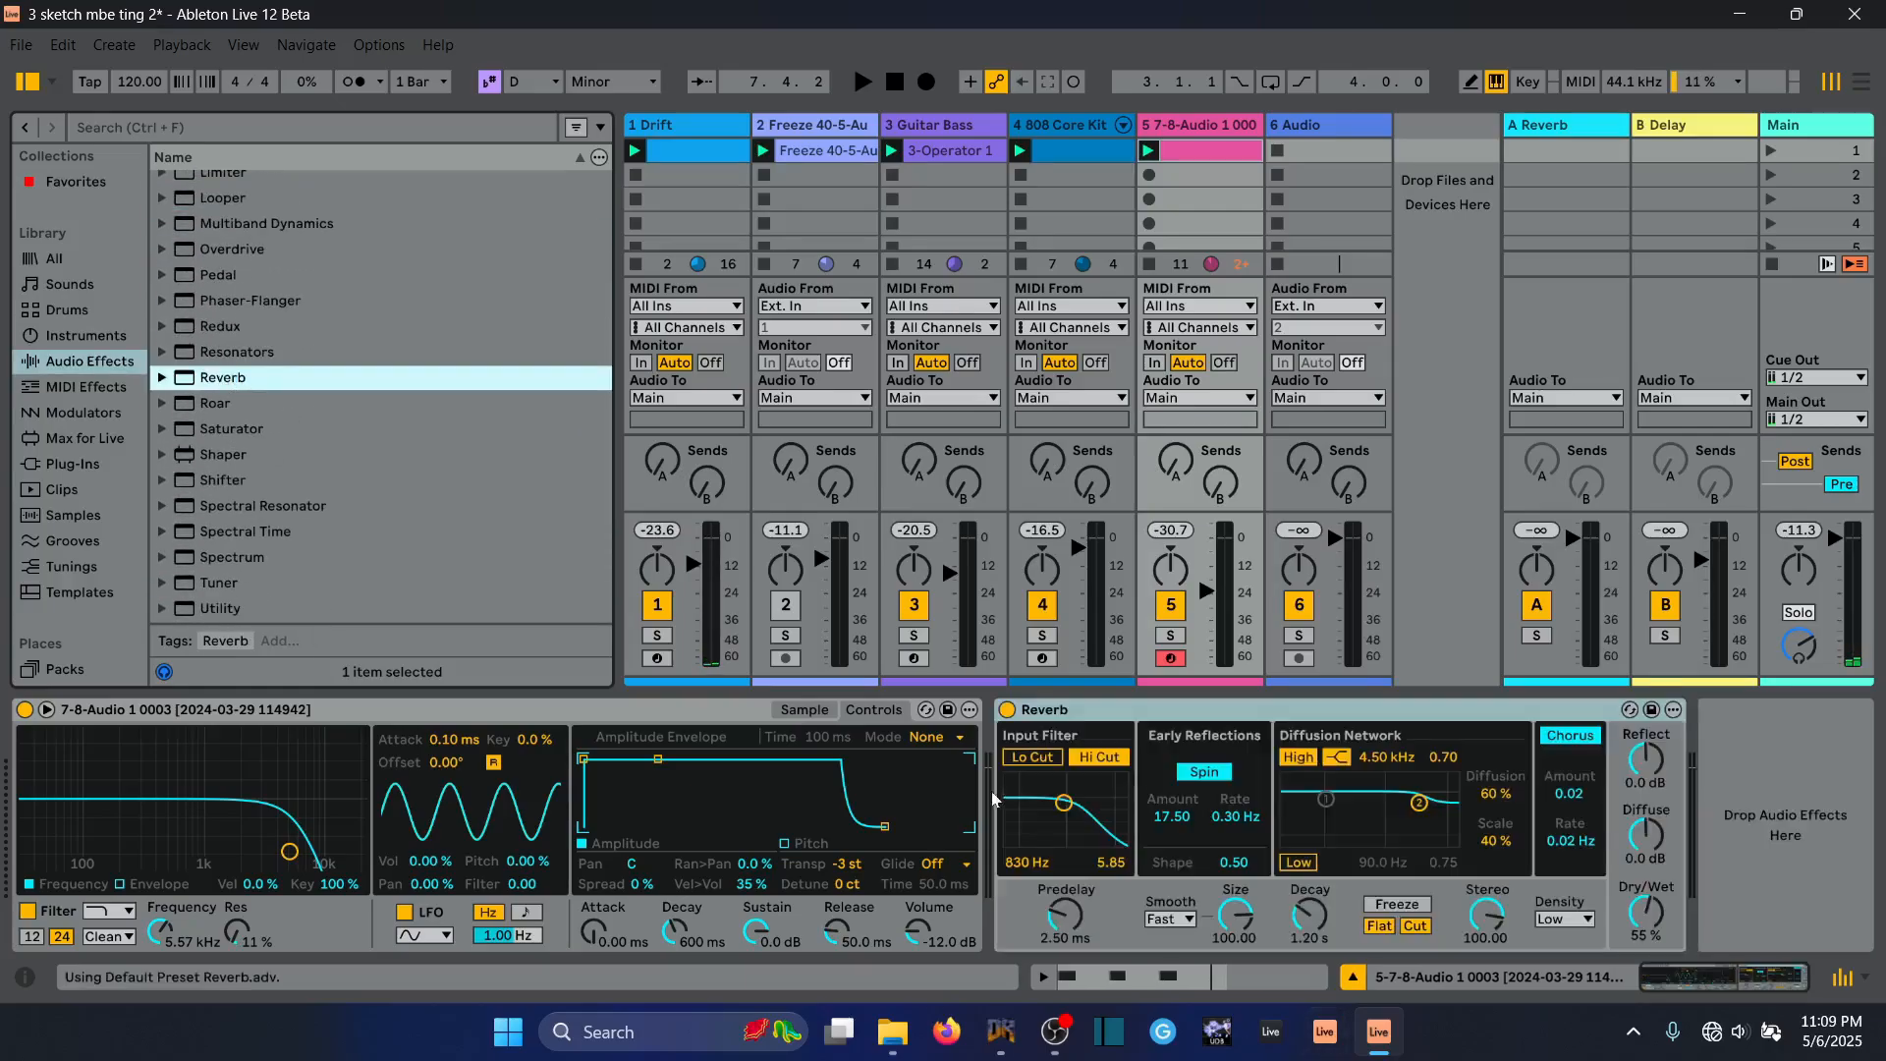
left_click_drag(1062, 919, 1062, 982)
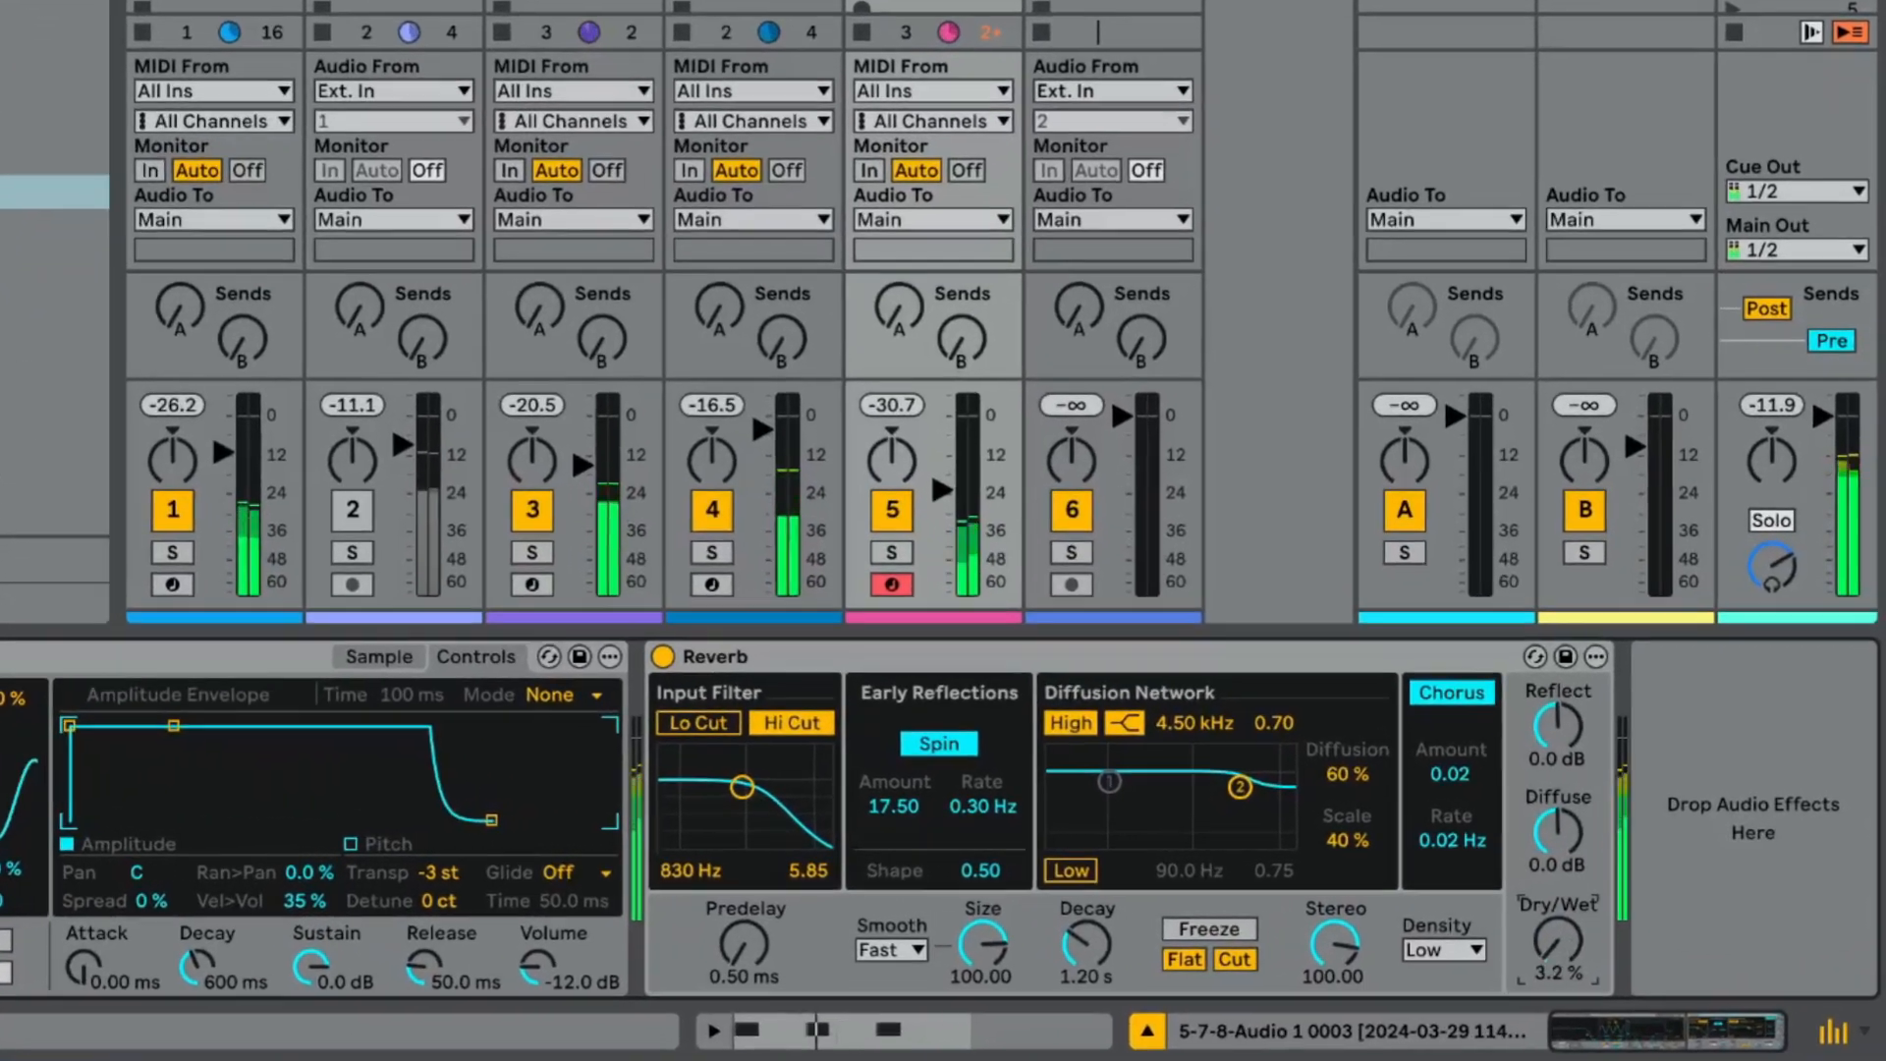
Raise the Reverb's dry/wet mix to 97% and duplicate the sample track
left_click_drag(1608, 929, 1543, 810)
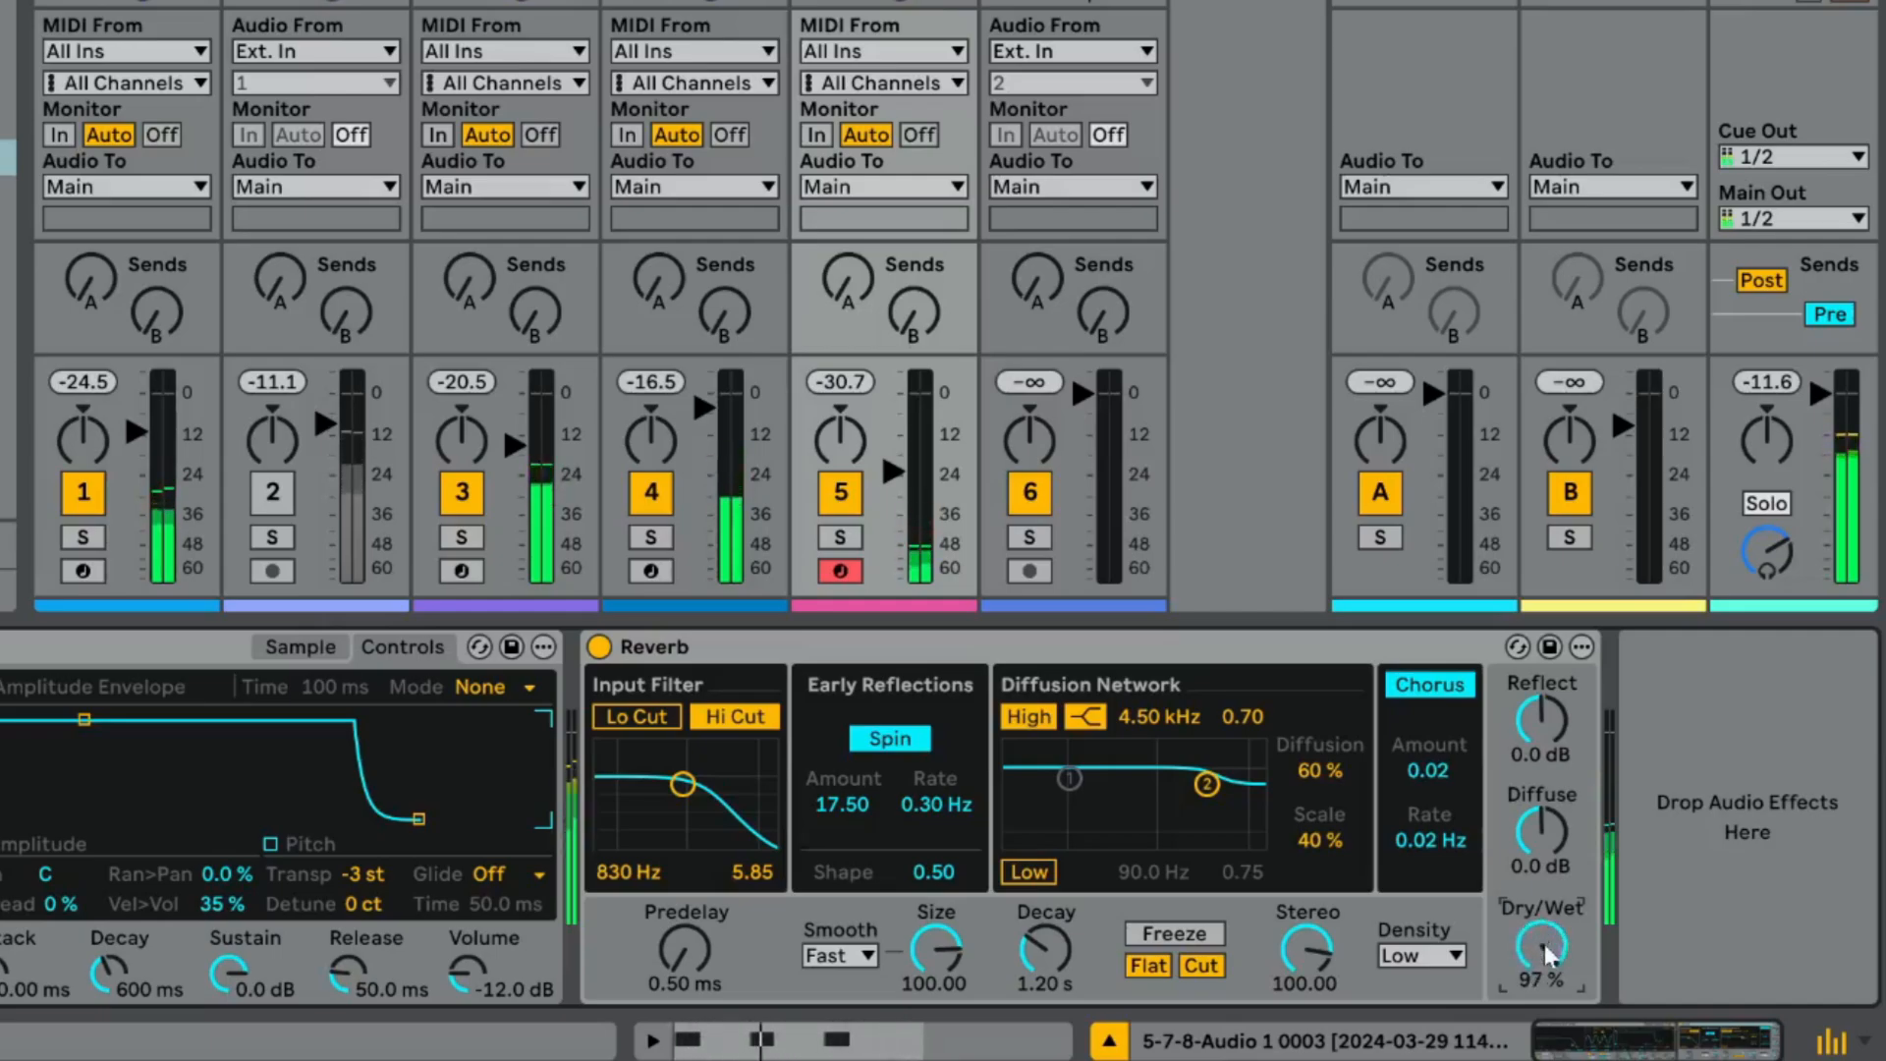
left_click(888, 465)
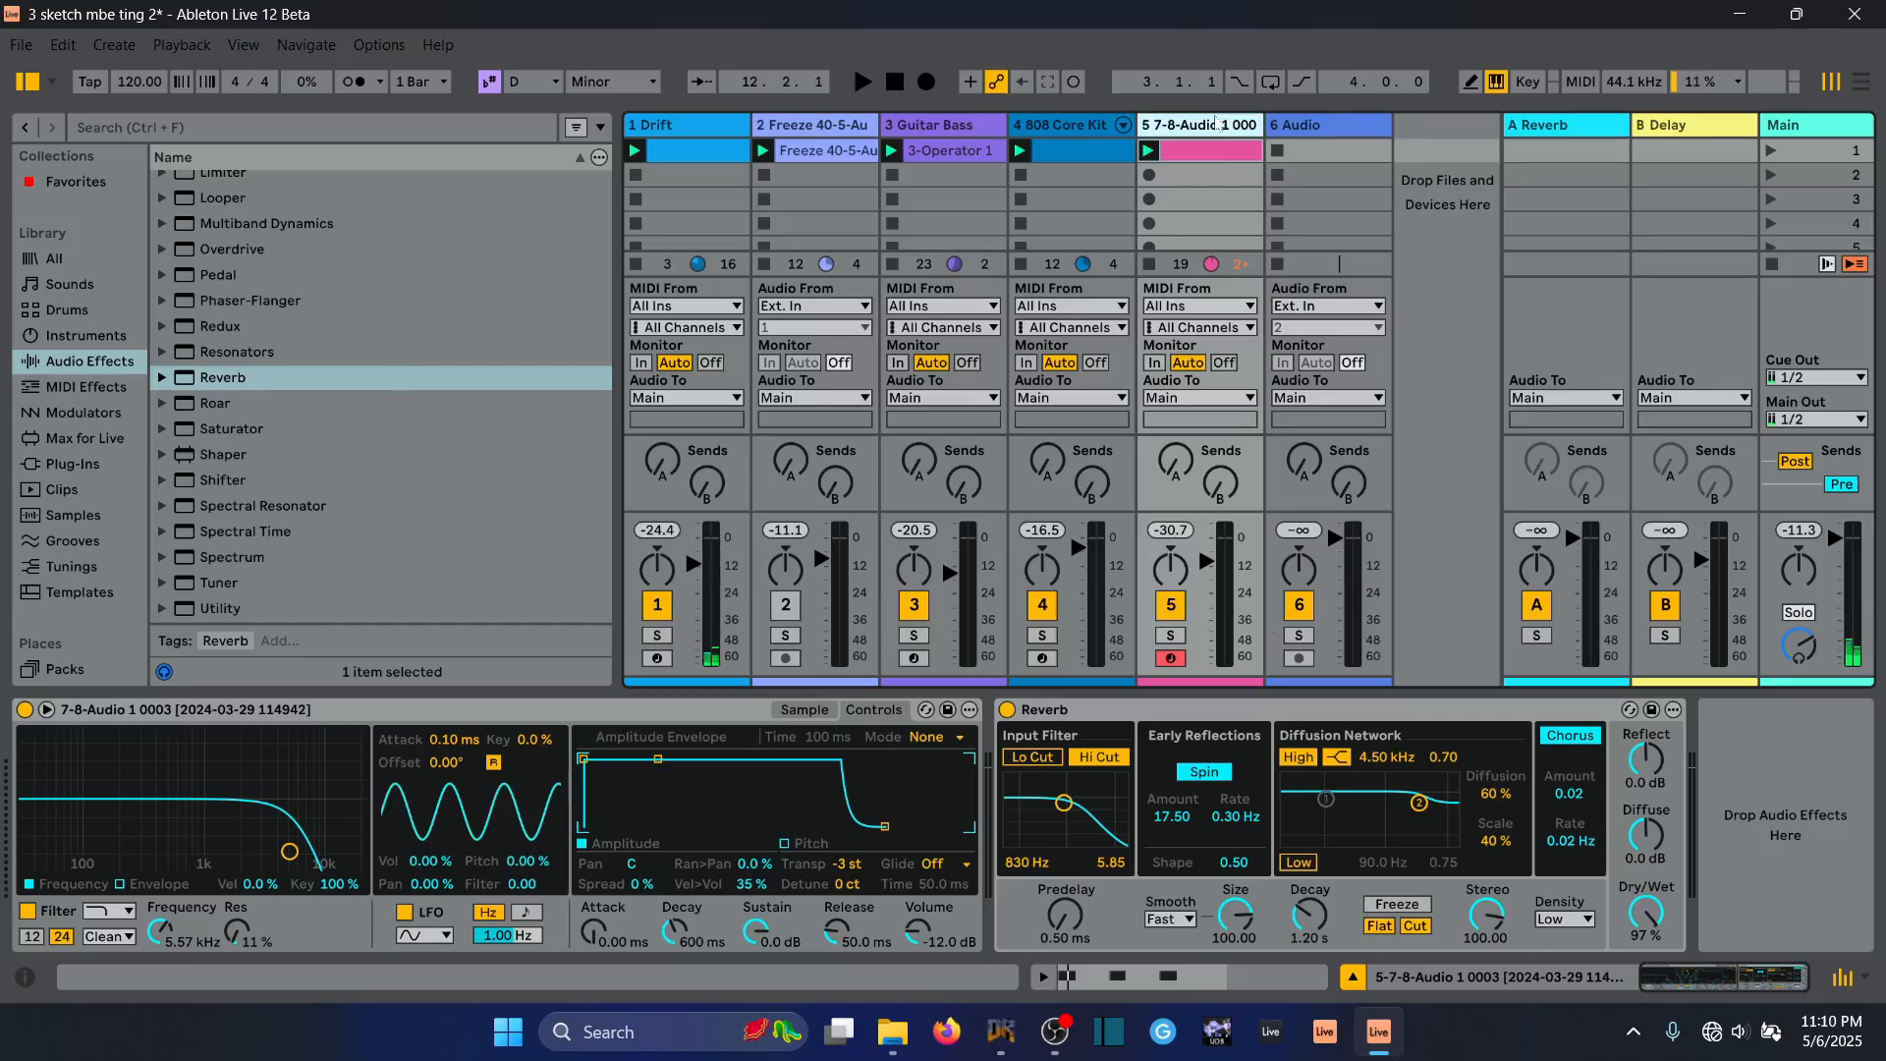
key("ctrl+d")
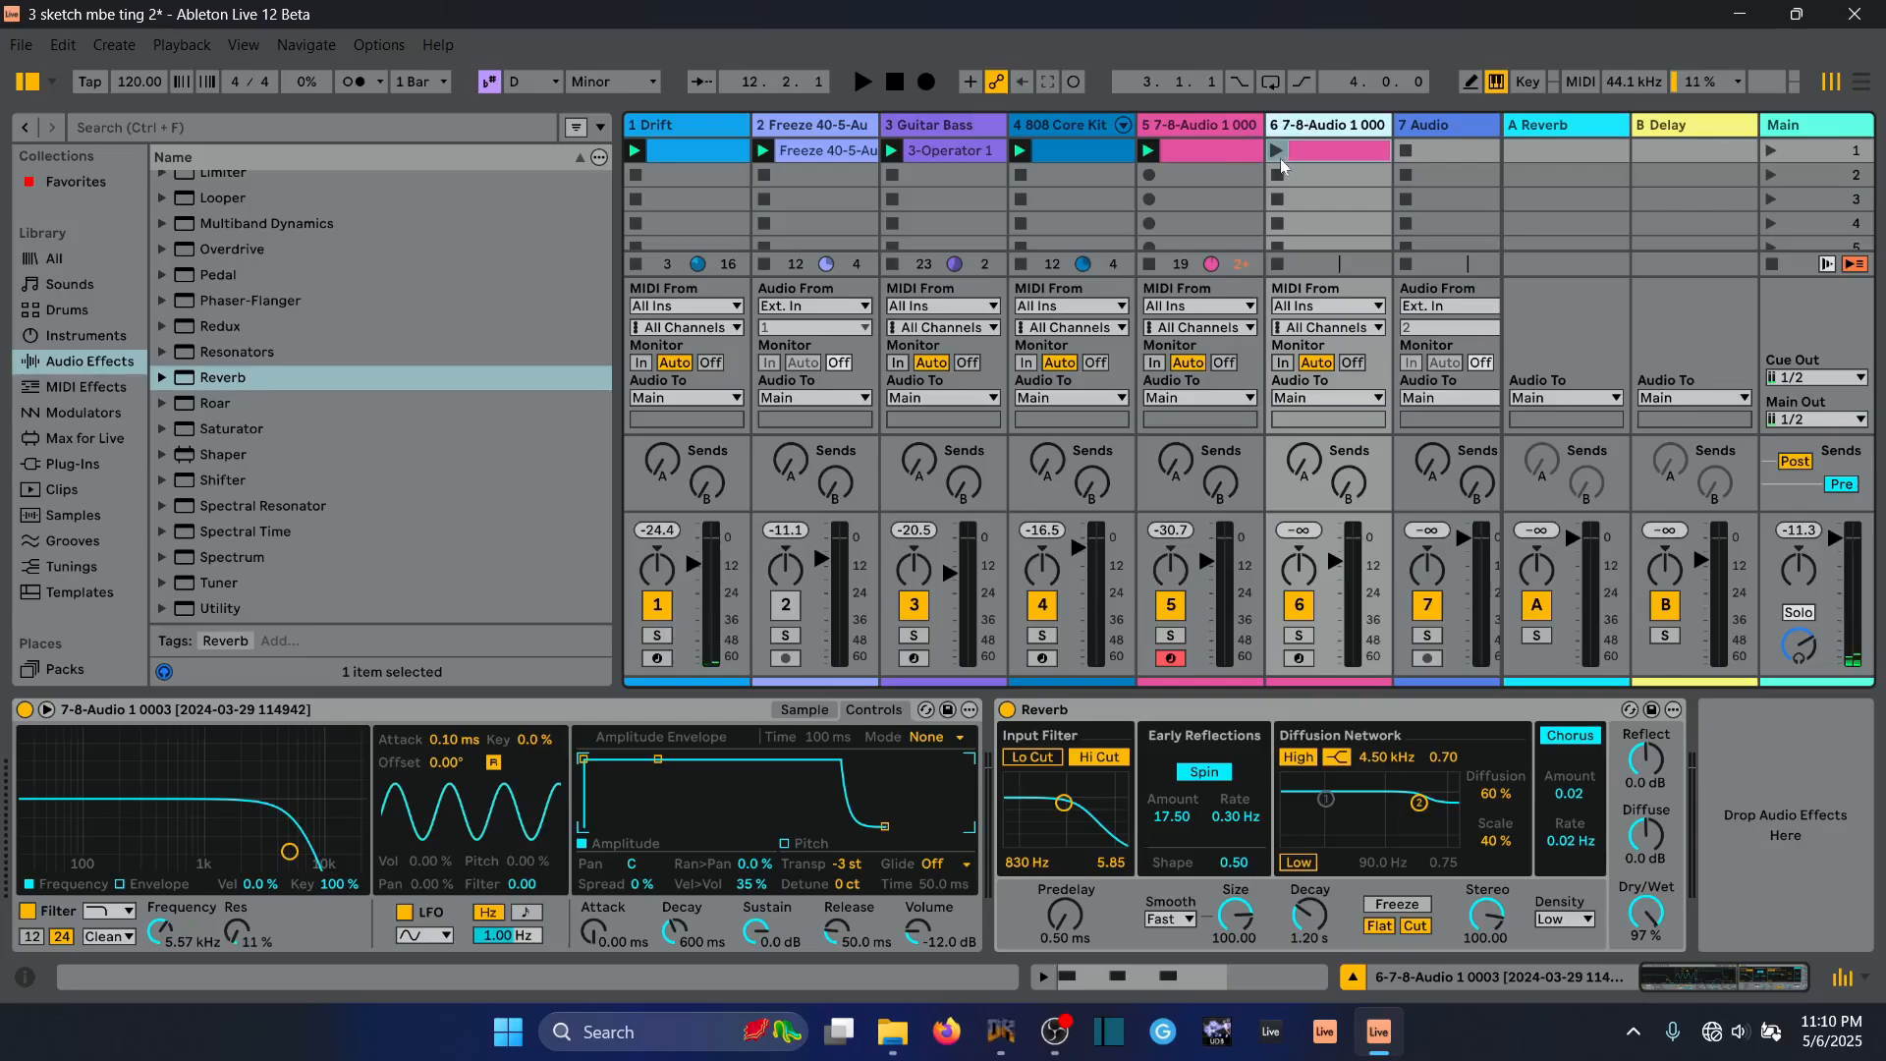
Add the Gate audio effect after the Reverb on the original sample track 5
left_click(1228, 126)
scroll(236, 370, "up", 6)
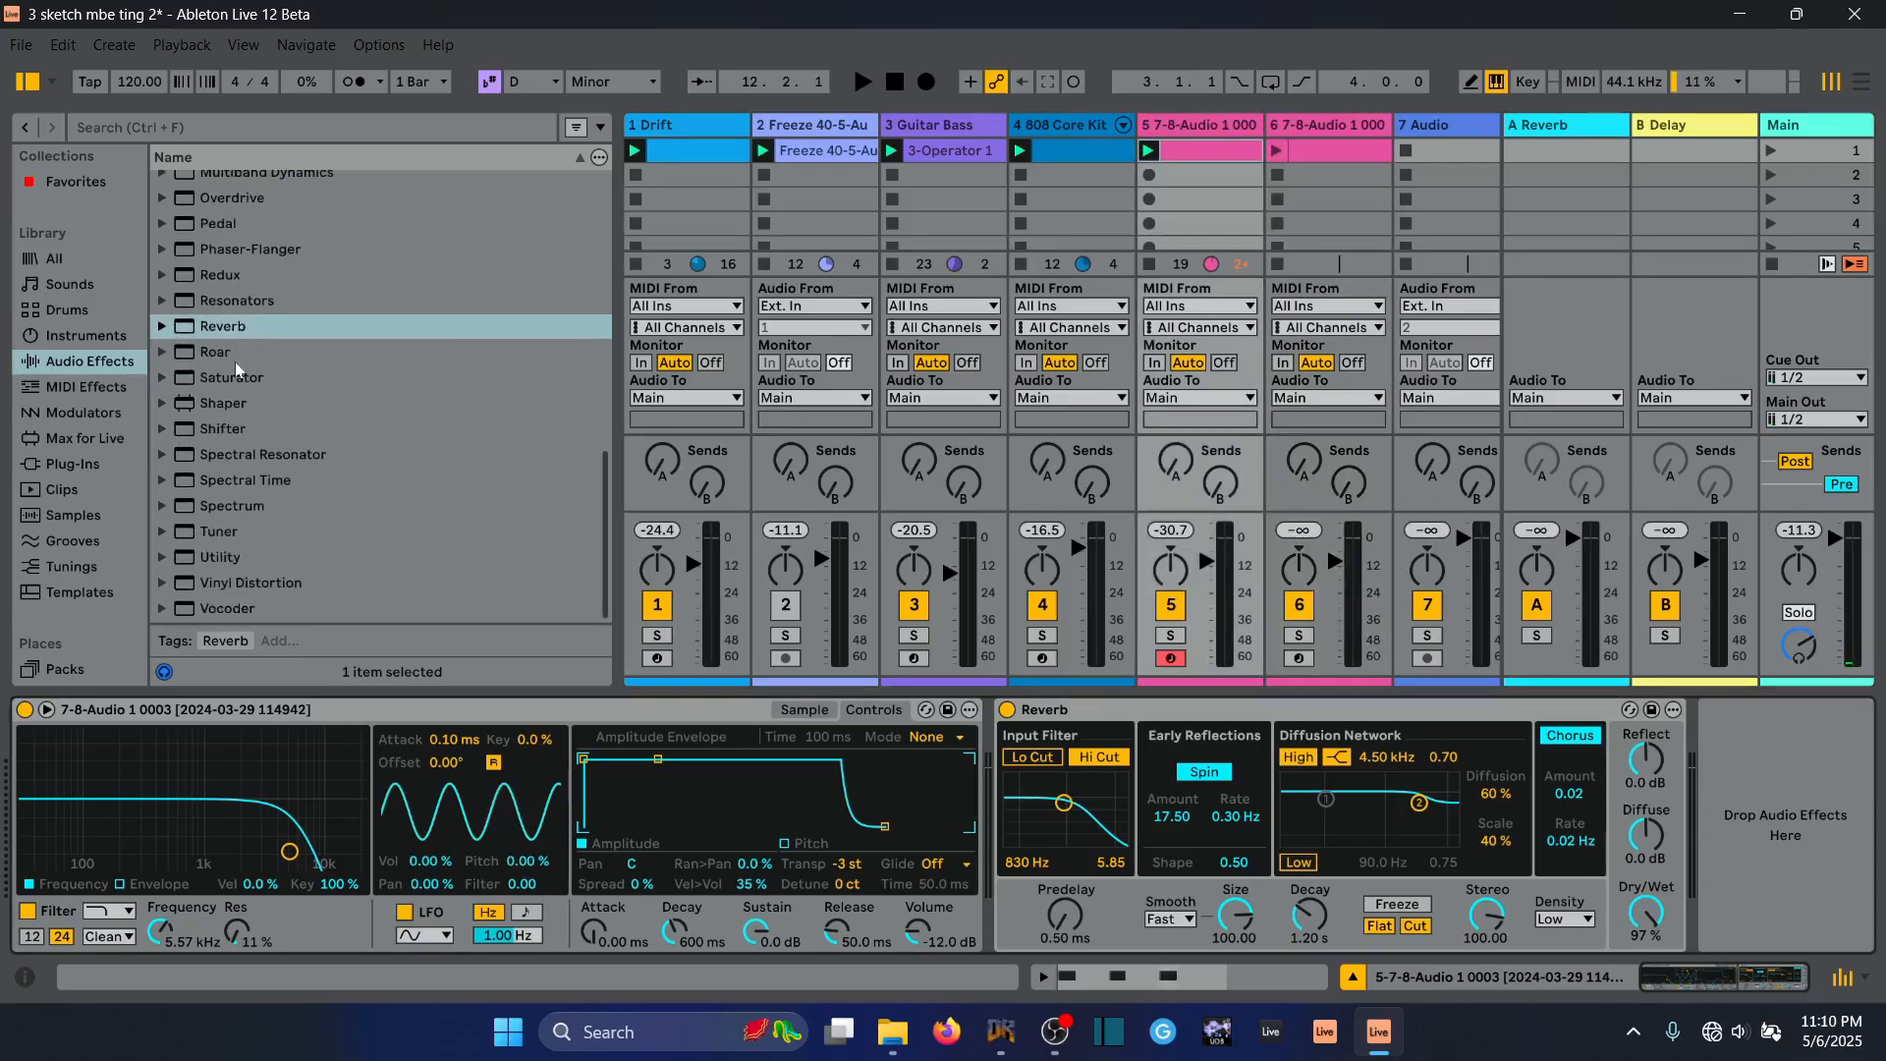
left_click_drag(210, 454, 1547, 842)
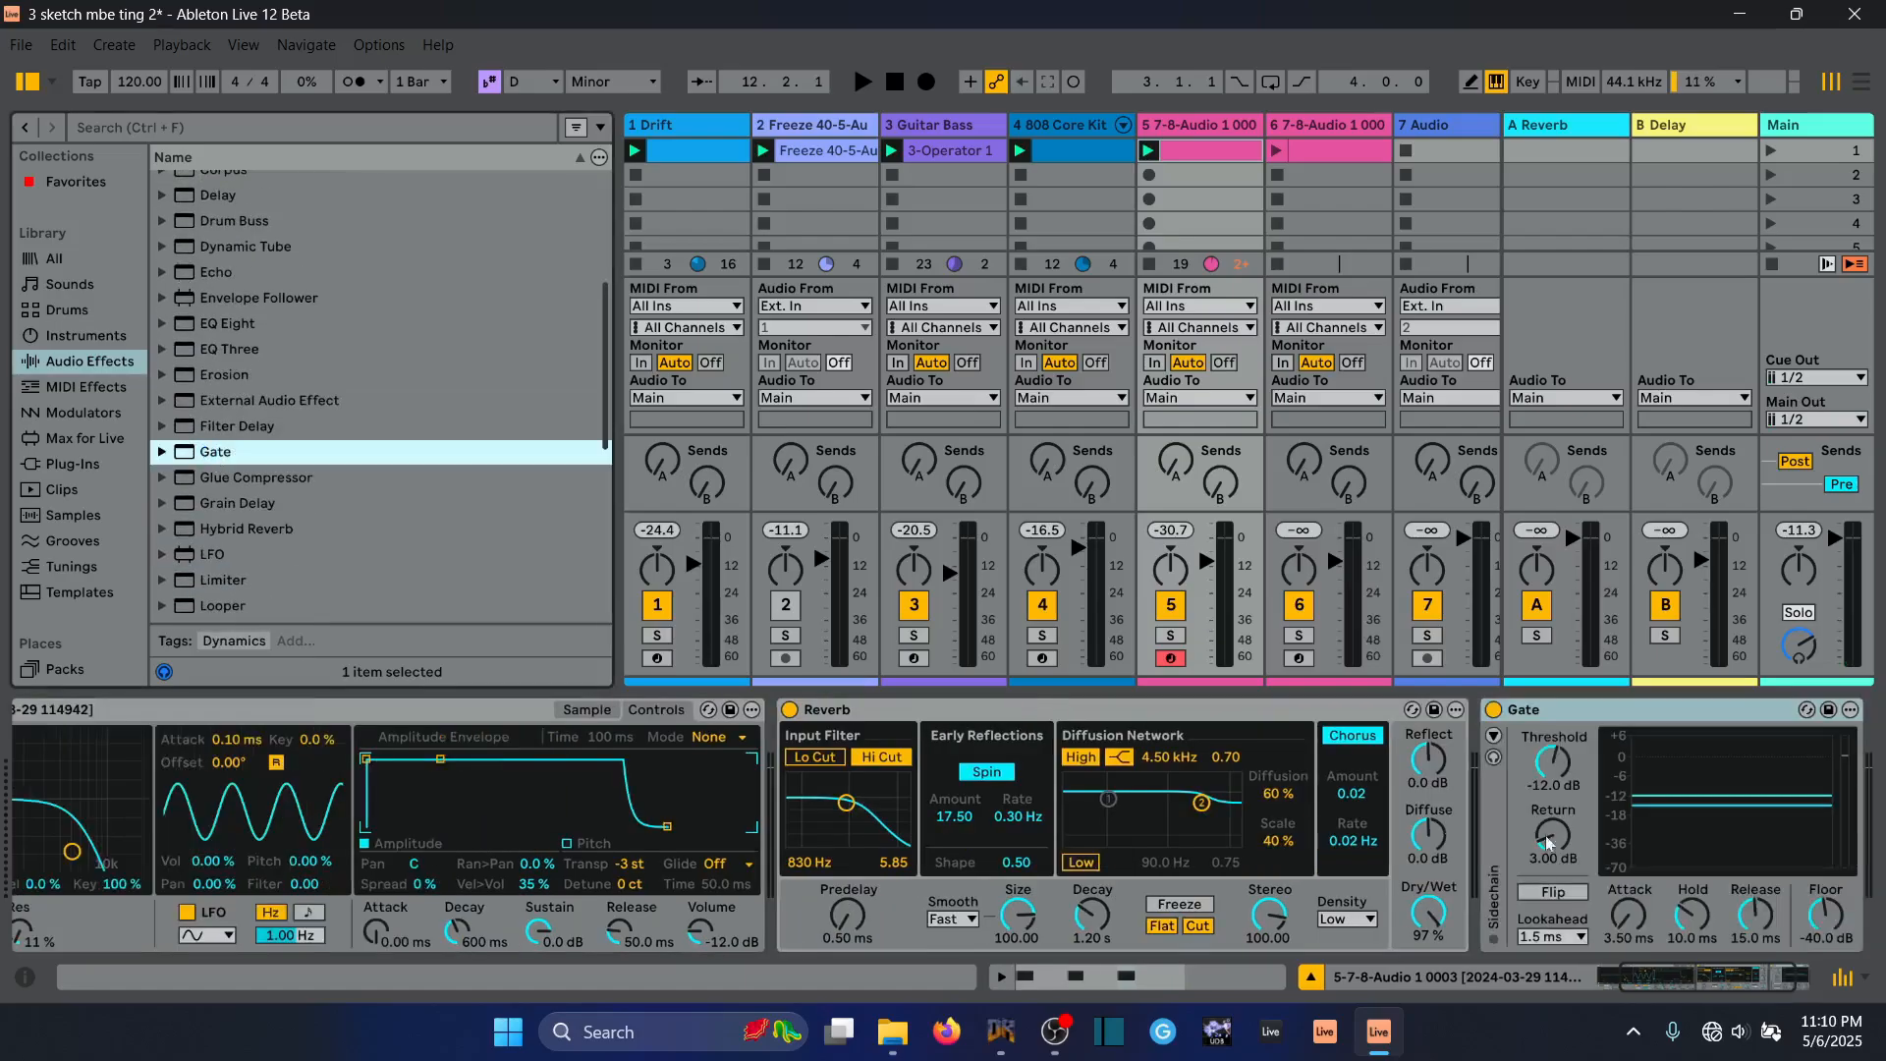
left_click_drag(1690, 975, 1752, 967)
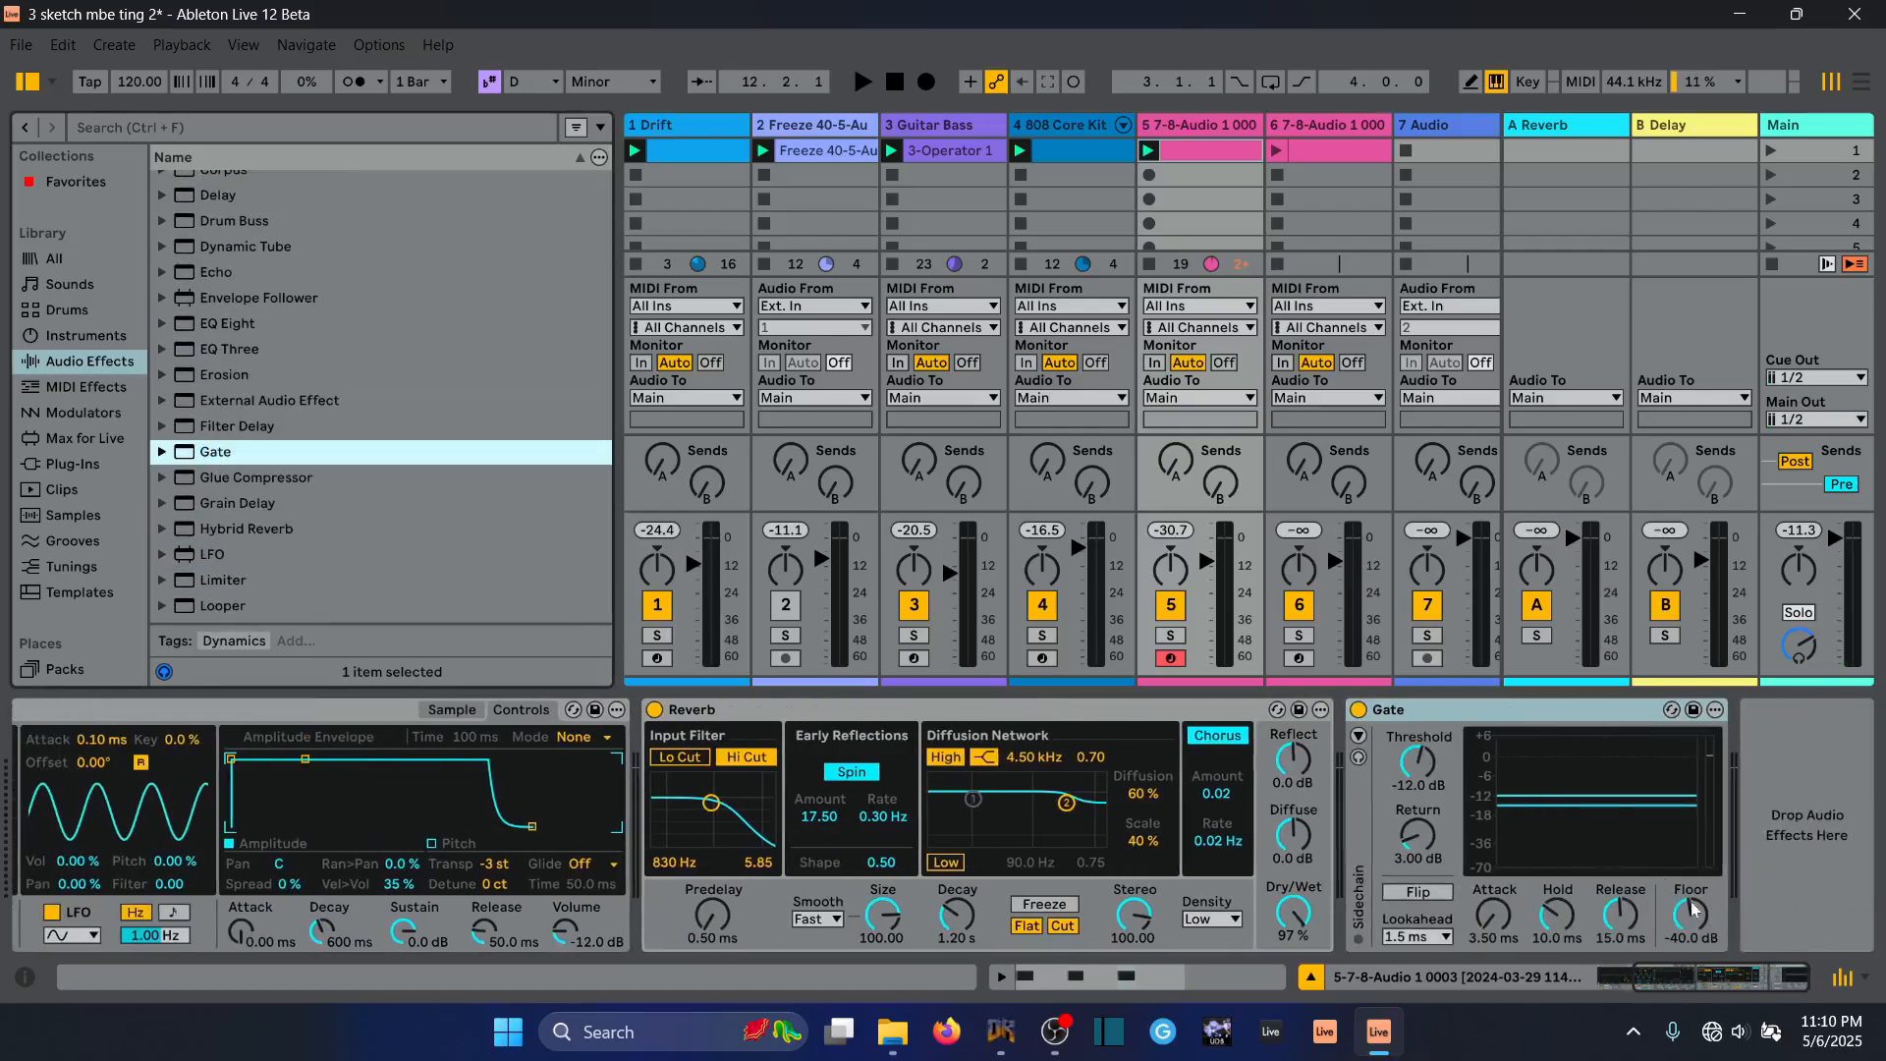
Enable the Gate's external sidechain and choose the duplicated sample track 6 as its source
left_click(1363, 738)
left_click(1407, 735)
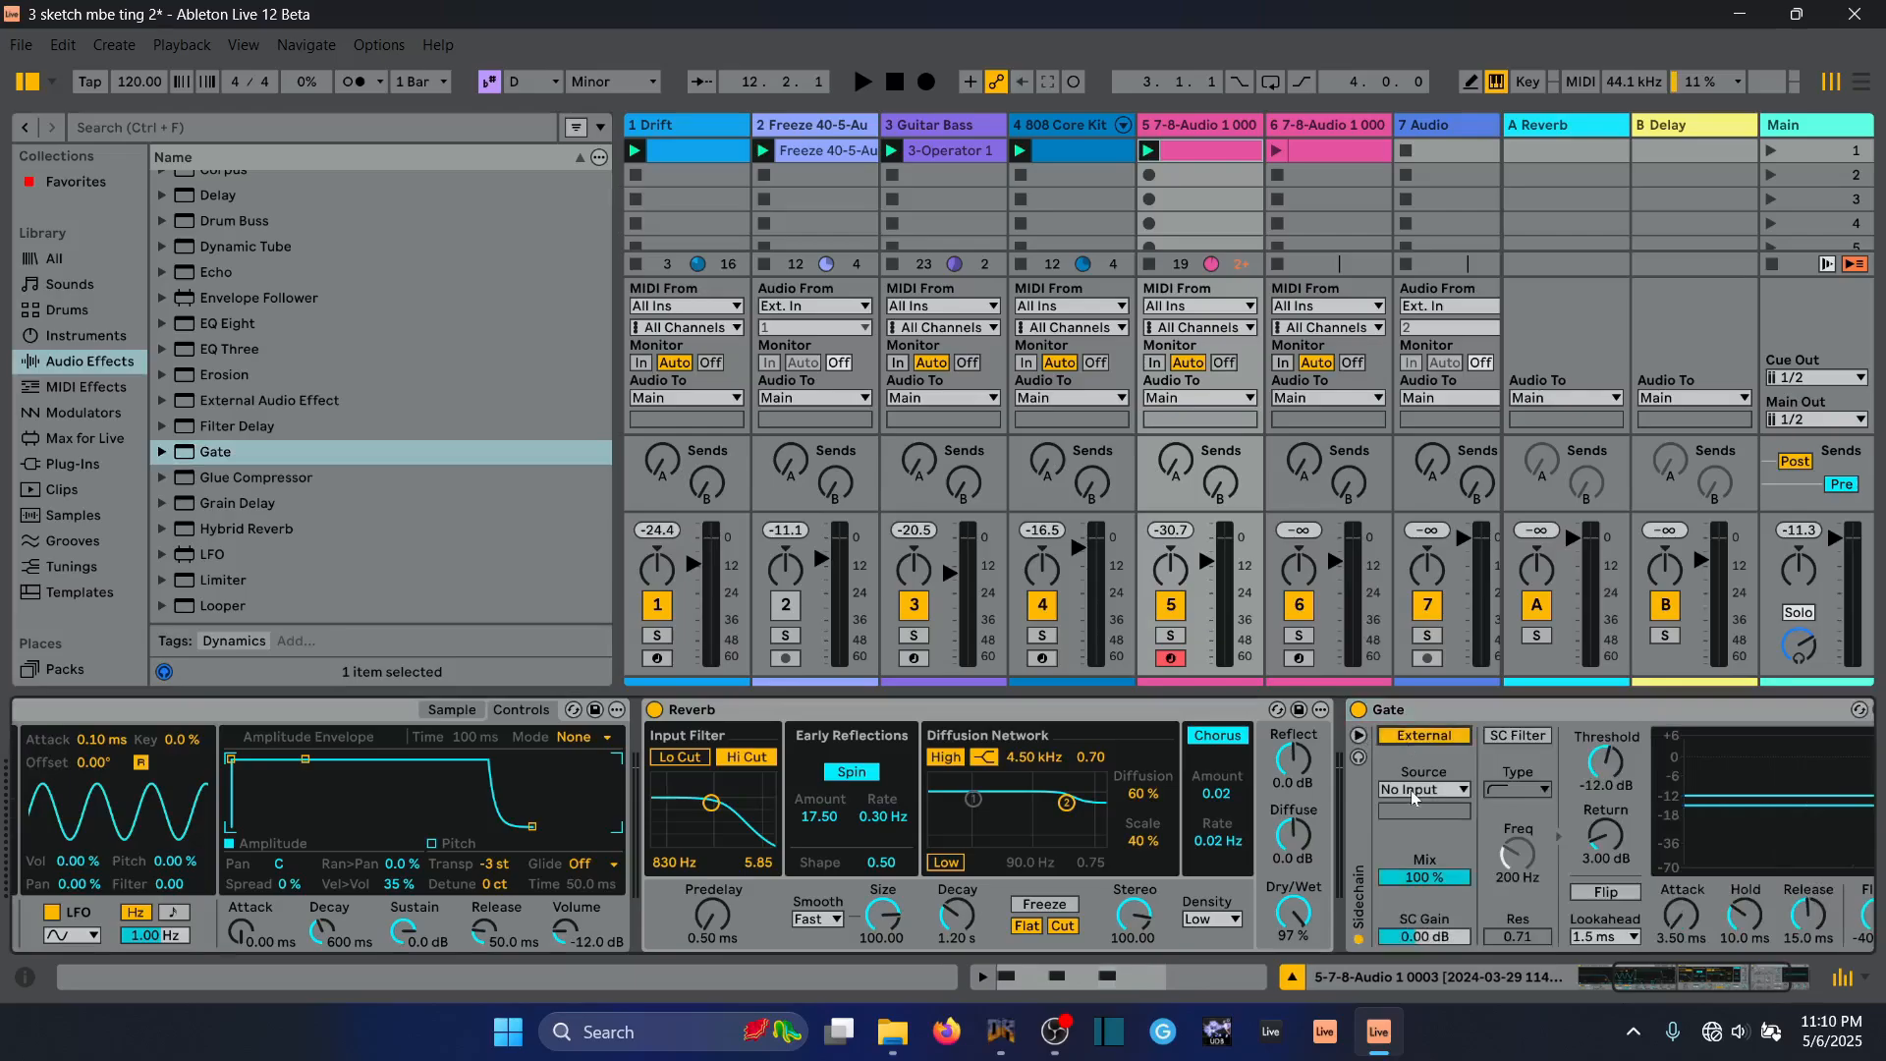
left_click(1410, 790)
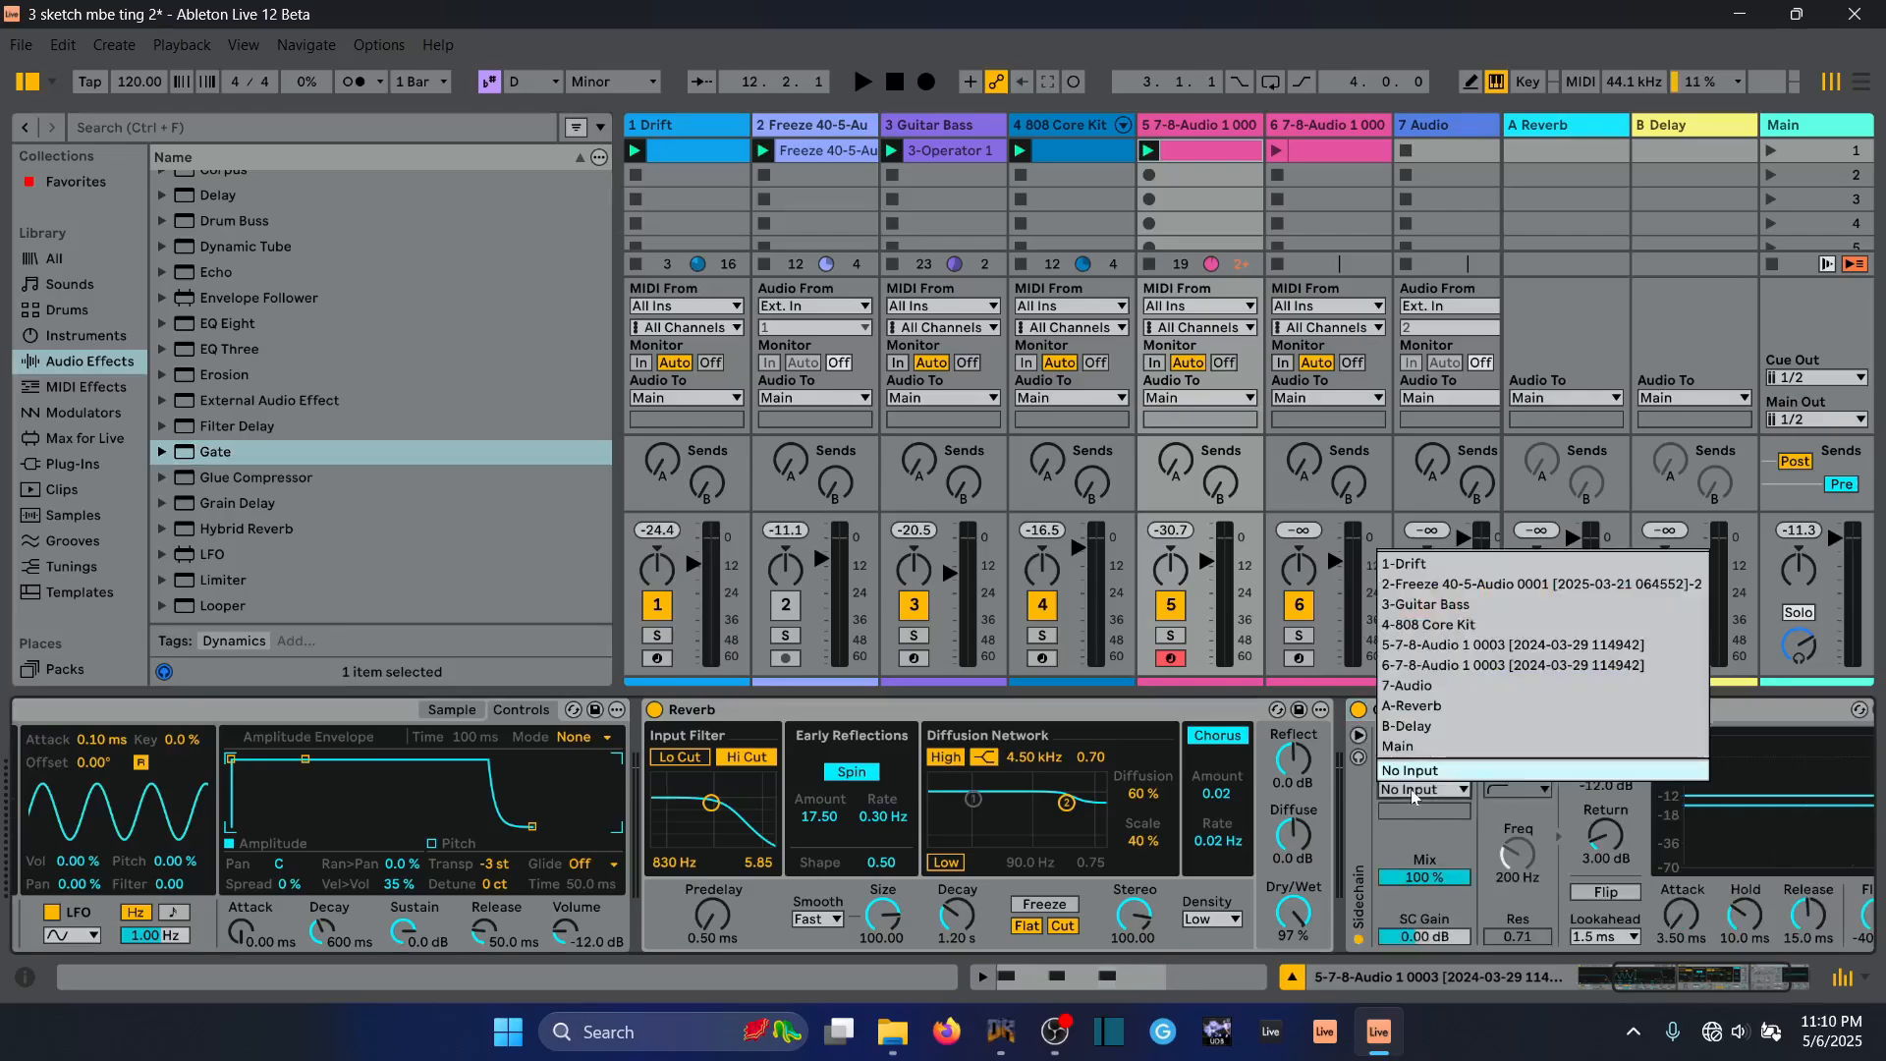
left_click(1433, 667)
left_click_drag(1715, 972, 1773, 972)
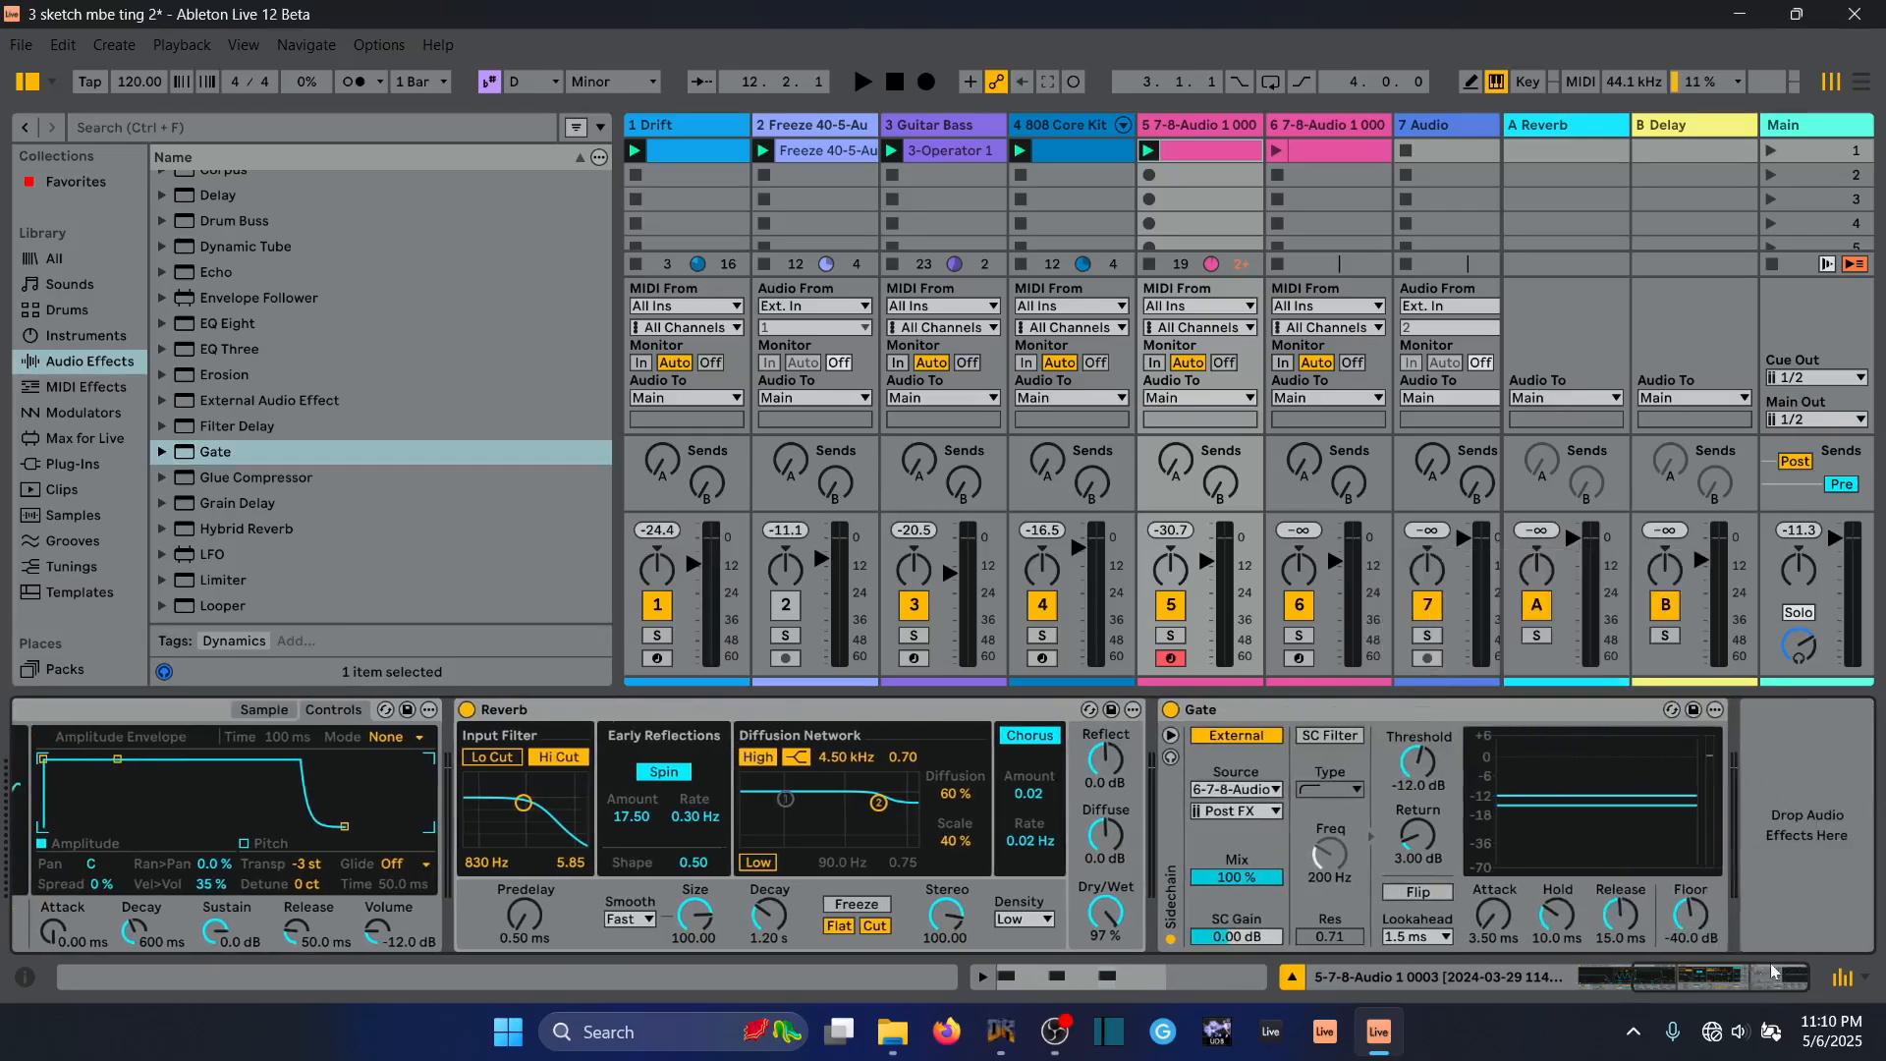
Start playback, lower the Gate threshold to -16.9 dB and launch the clip on duplicated track 6
key("space")
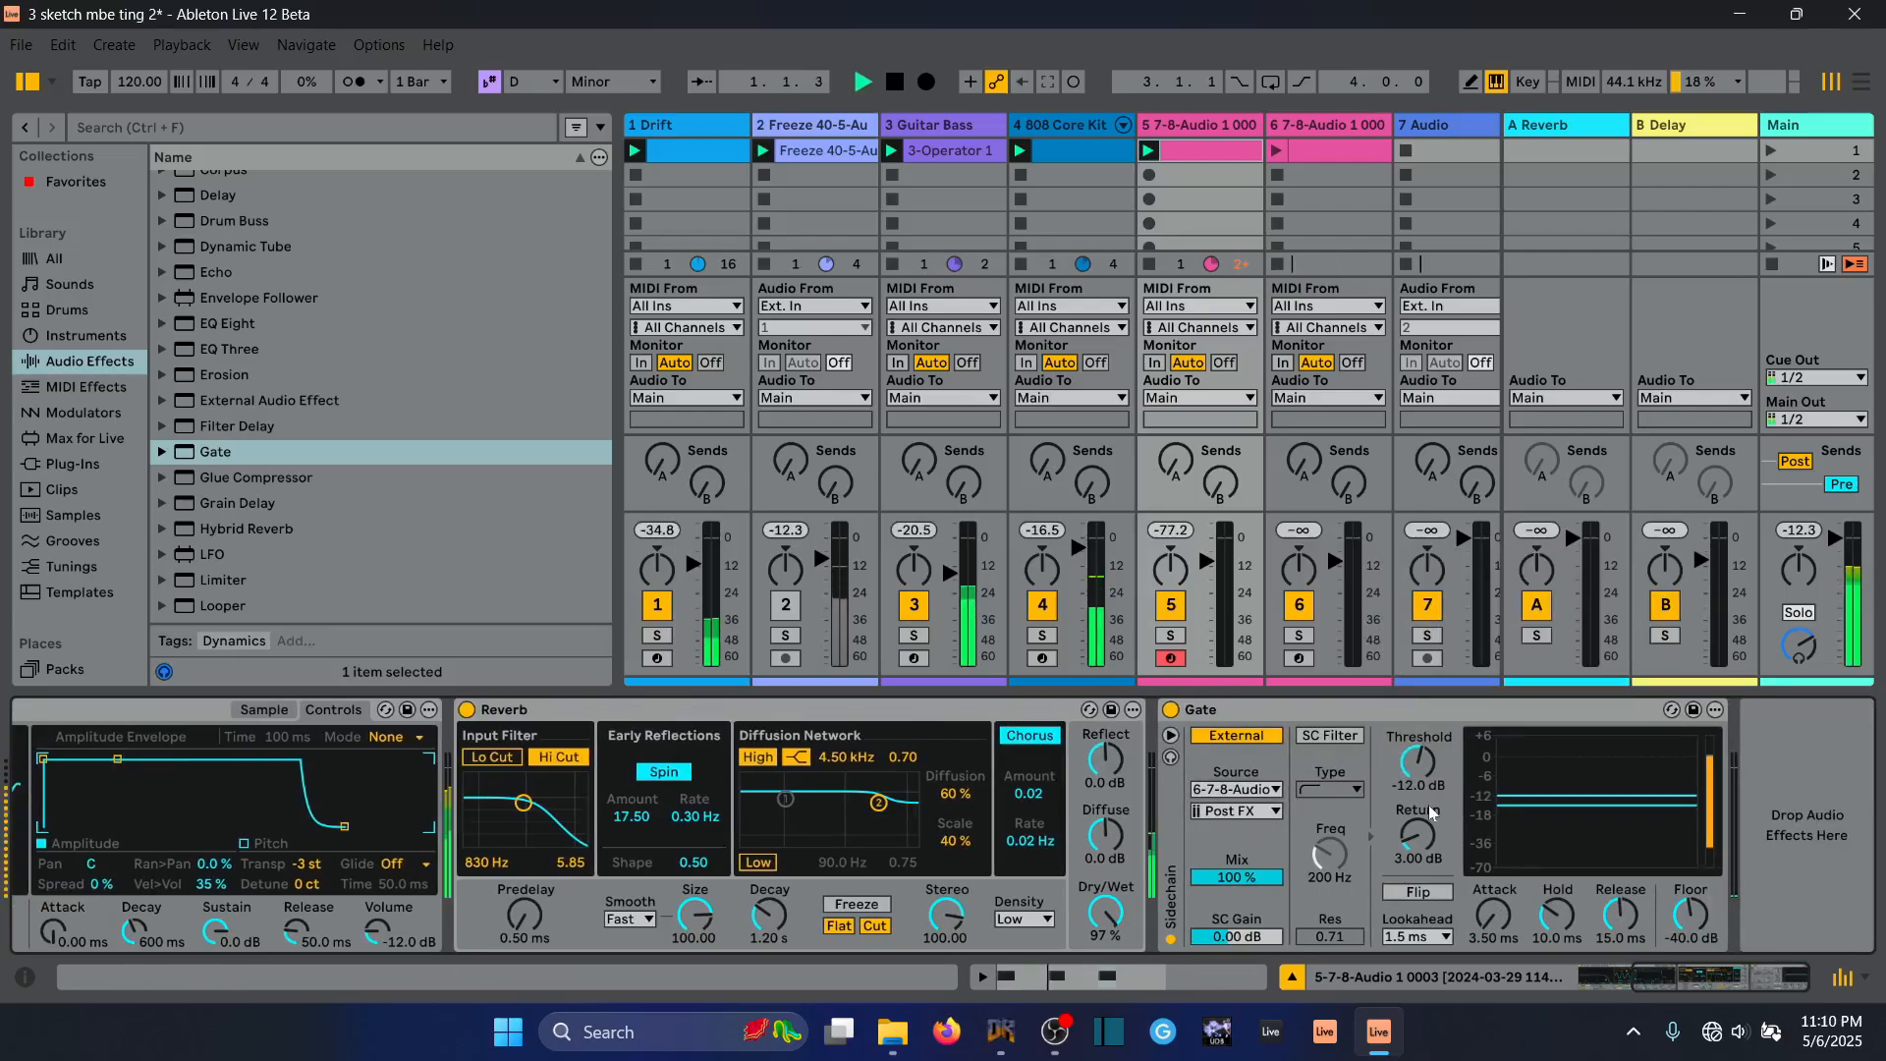
left_click_drag(1420, 774, 1420, 791)
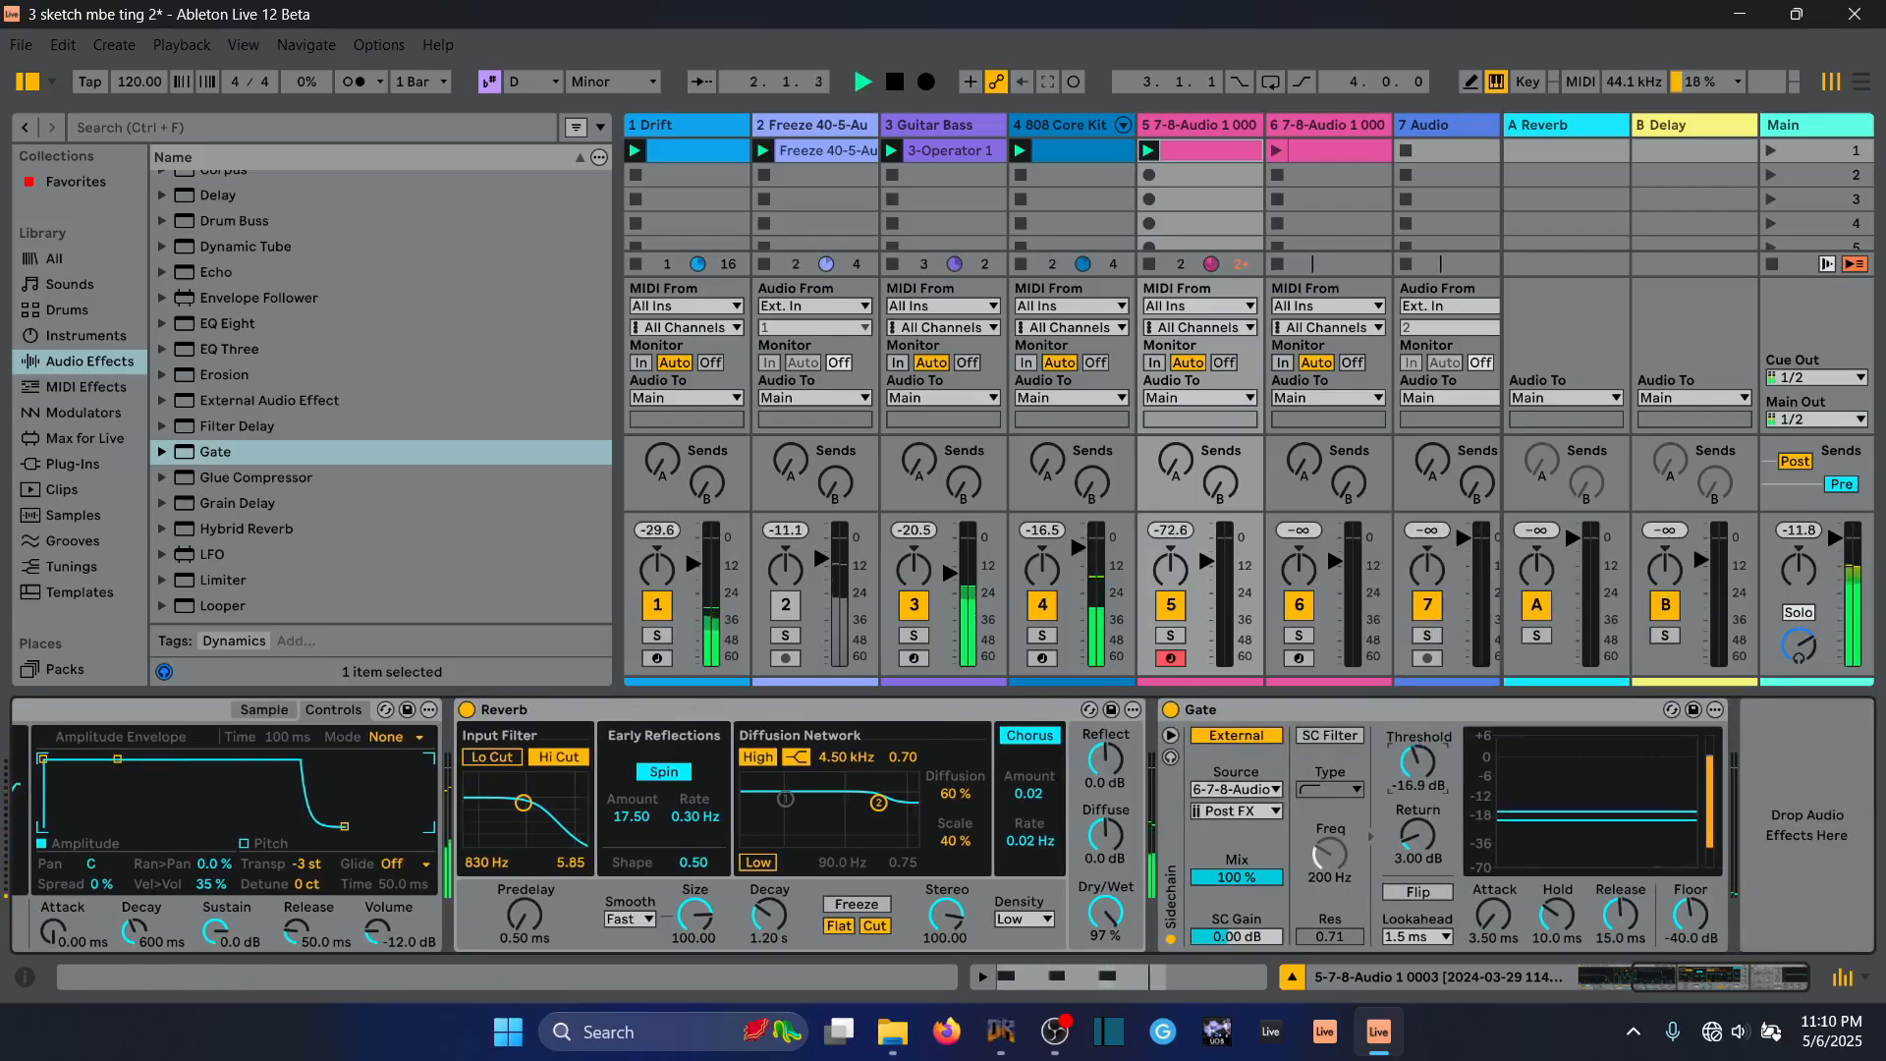
left_click(1275, 151)
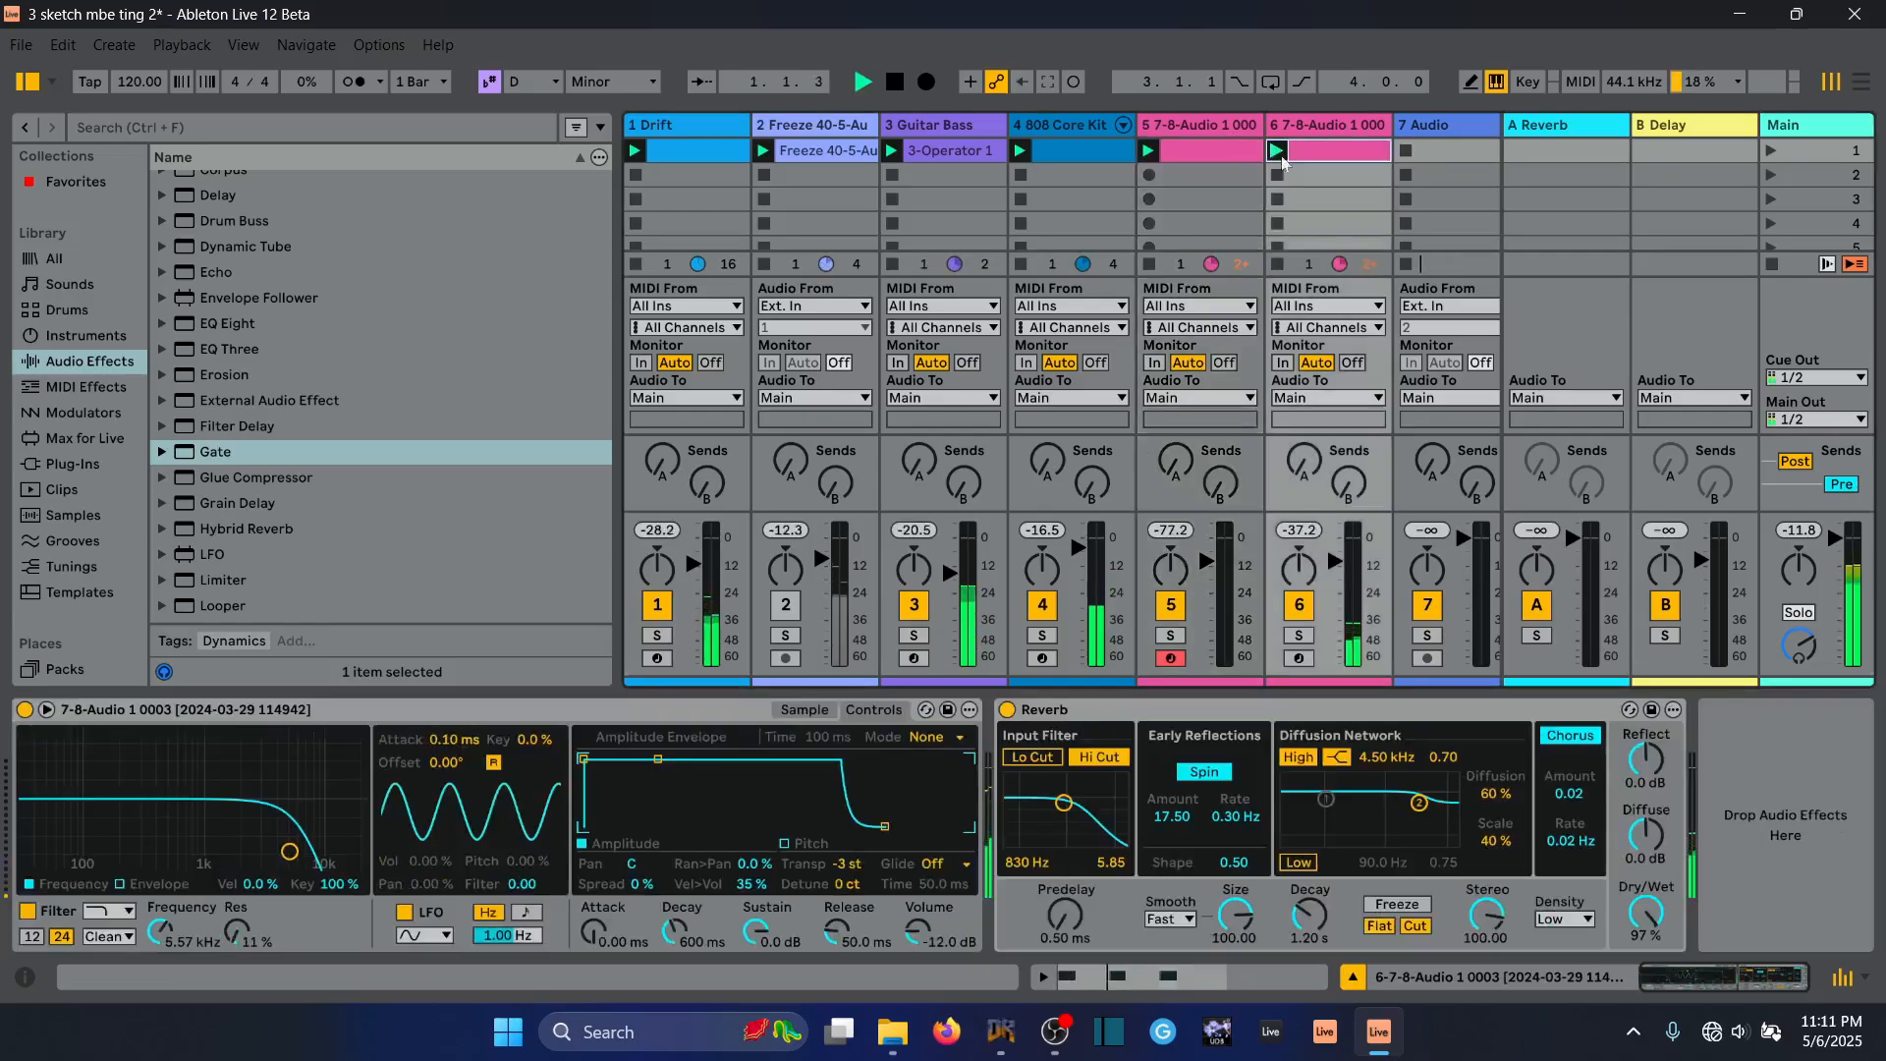
left_click(1220, 125)
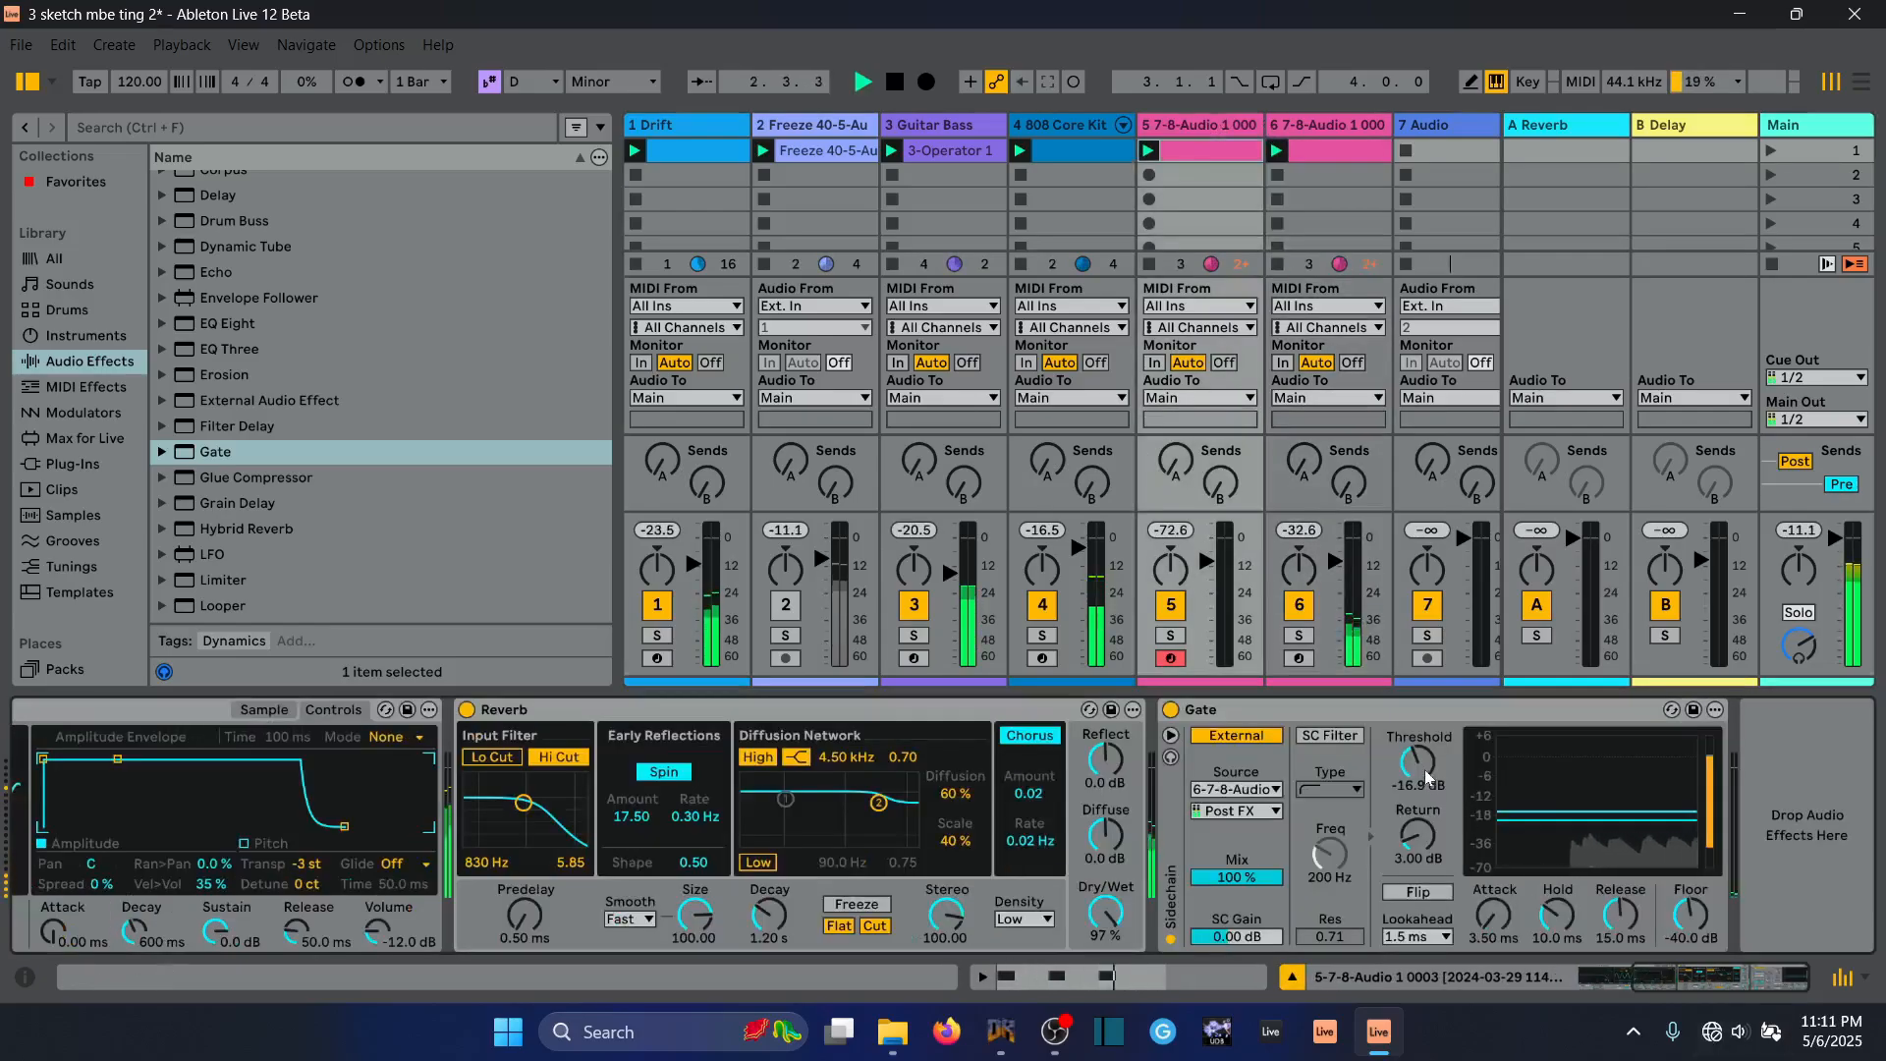
Delete the Reverb from duplicated track 6 so a dry signal feeds the sidechain
left_click(1324, 131)
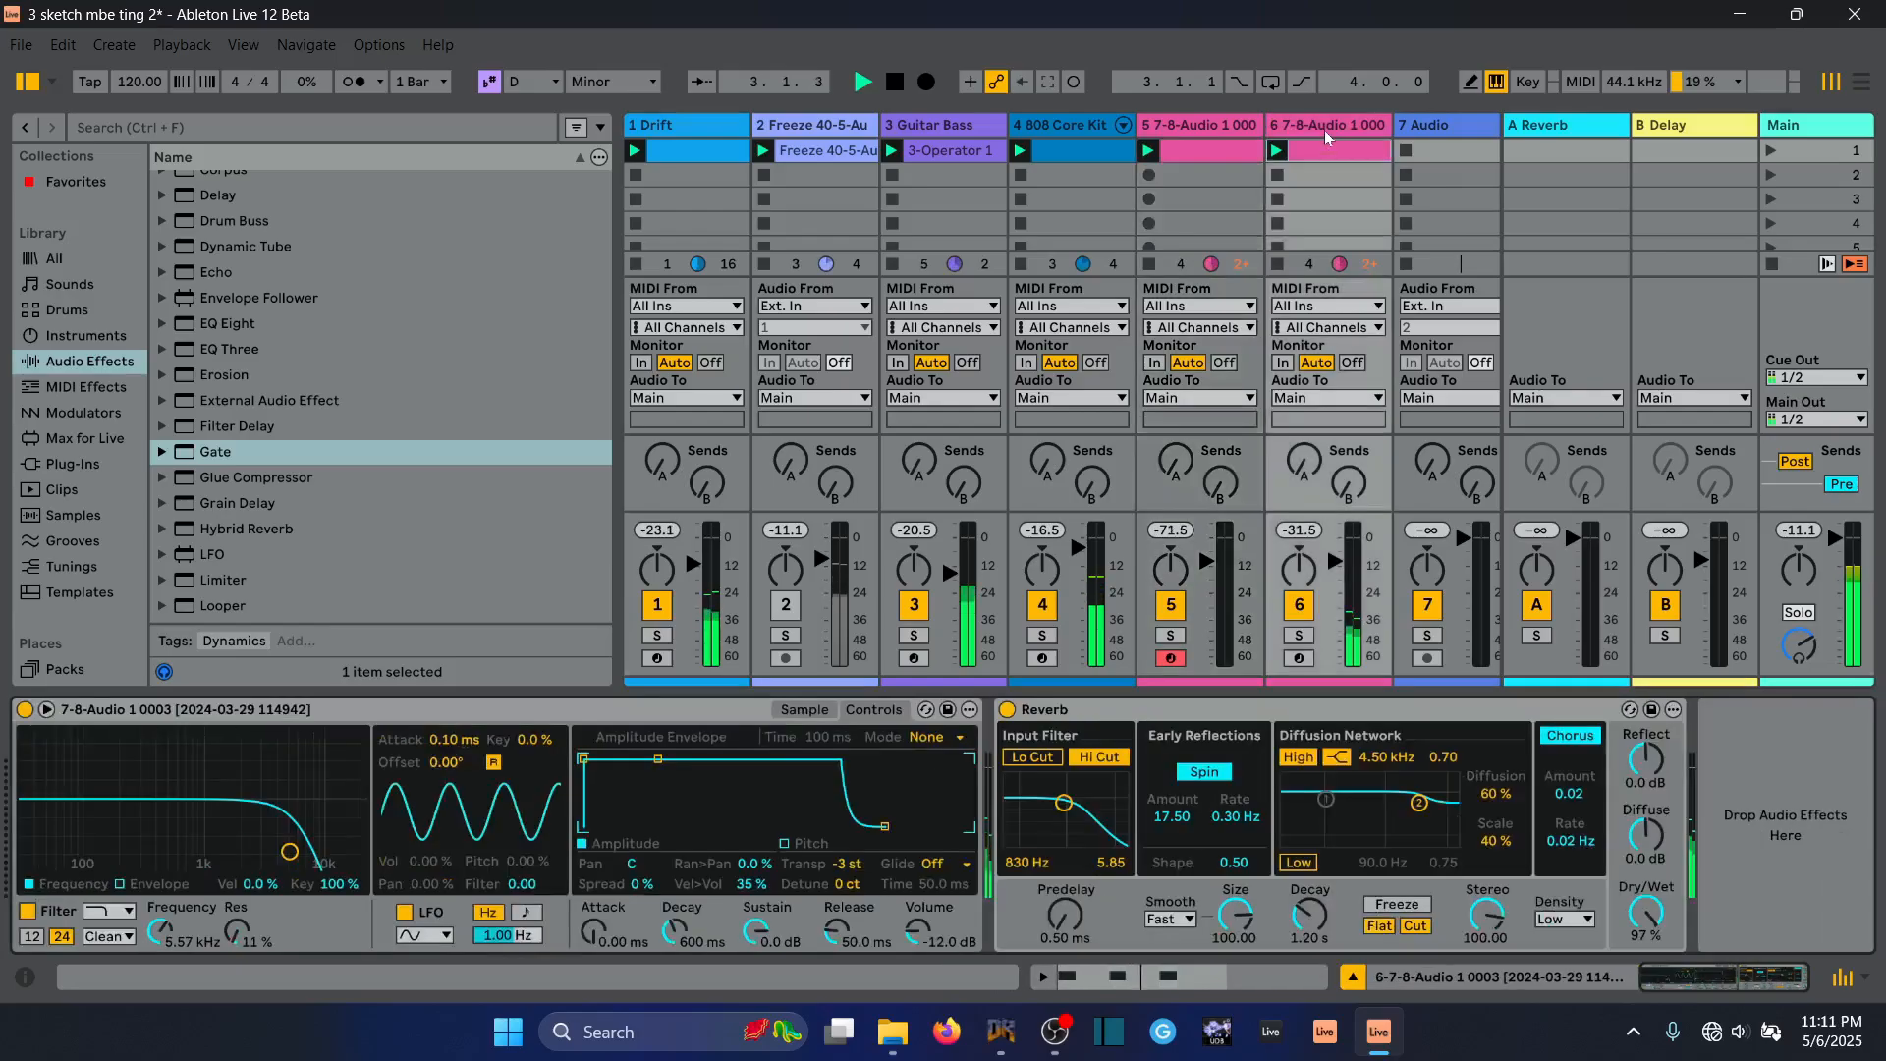
left_click(1216, 724)
key("Delete")
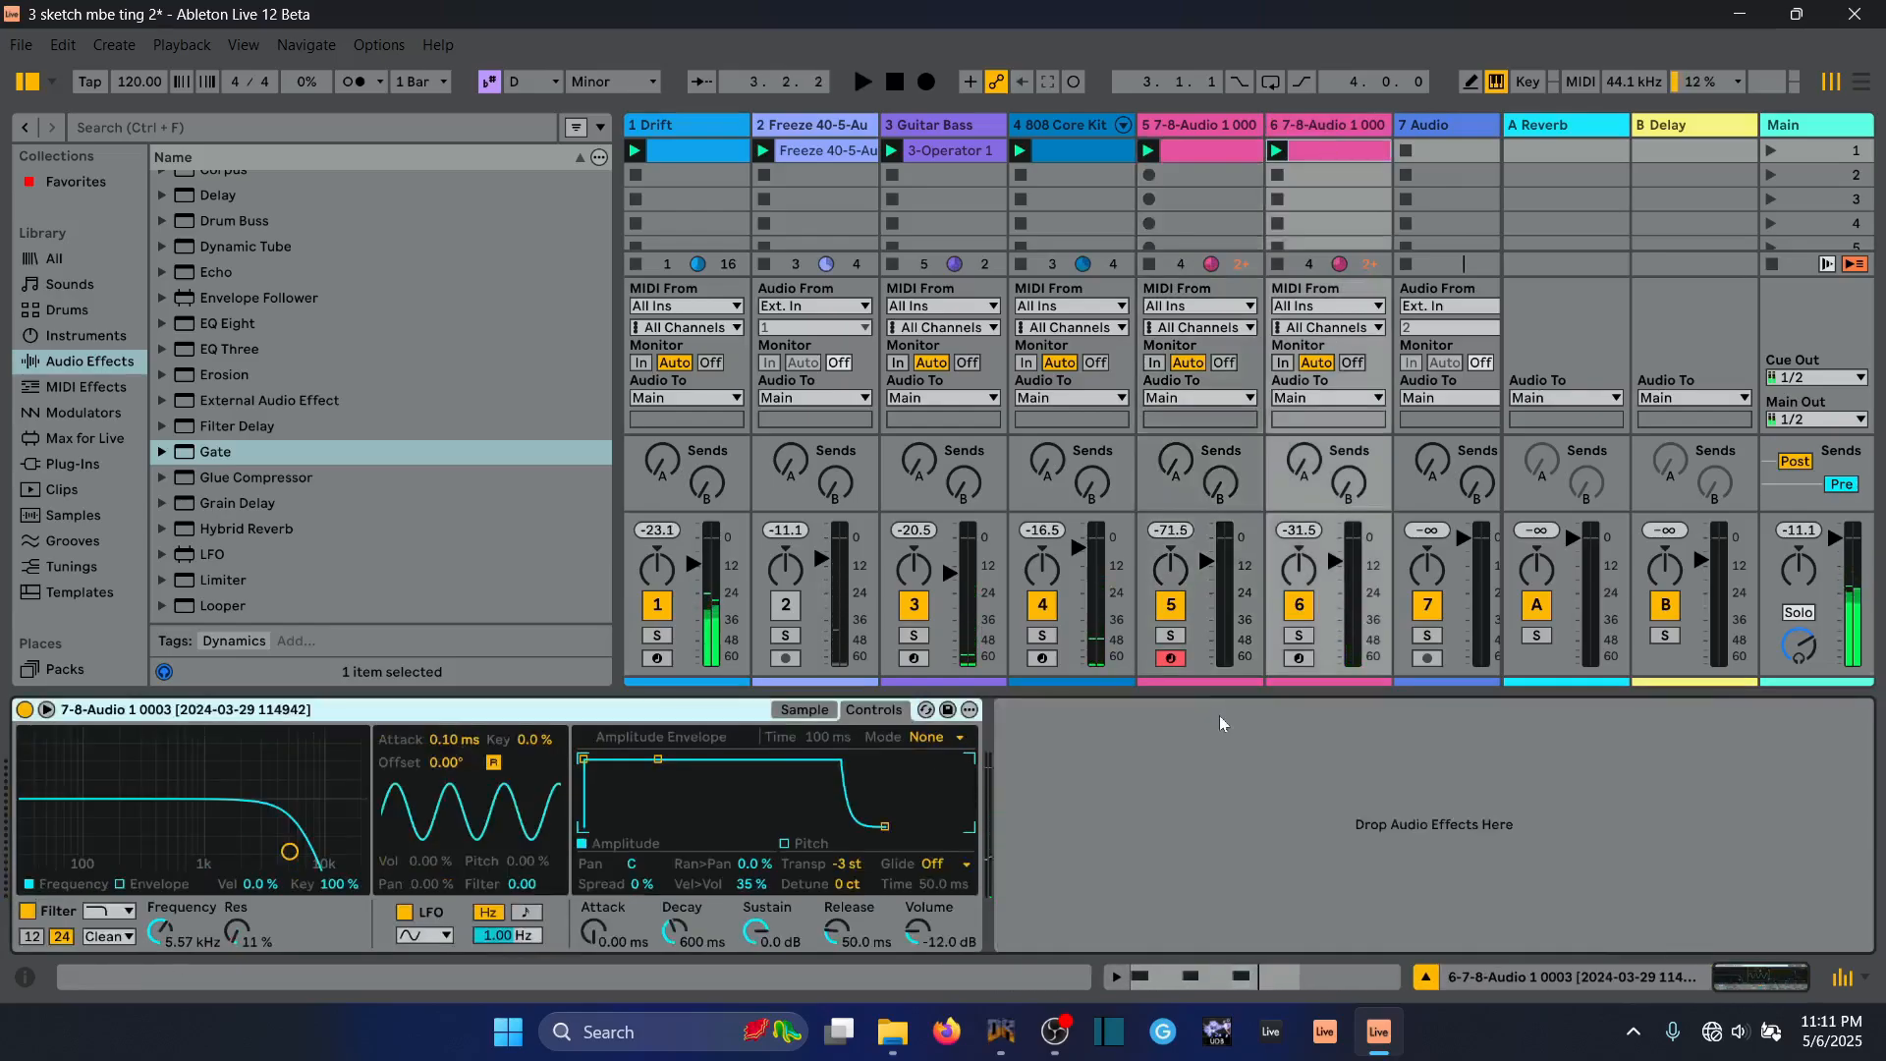
Play the set and lower the Gate threshold on track 5 to -21.3 dB
left_click(1195, 124)
key("space")
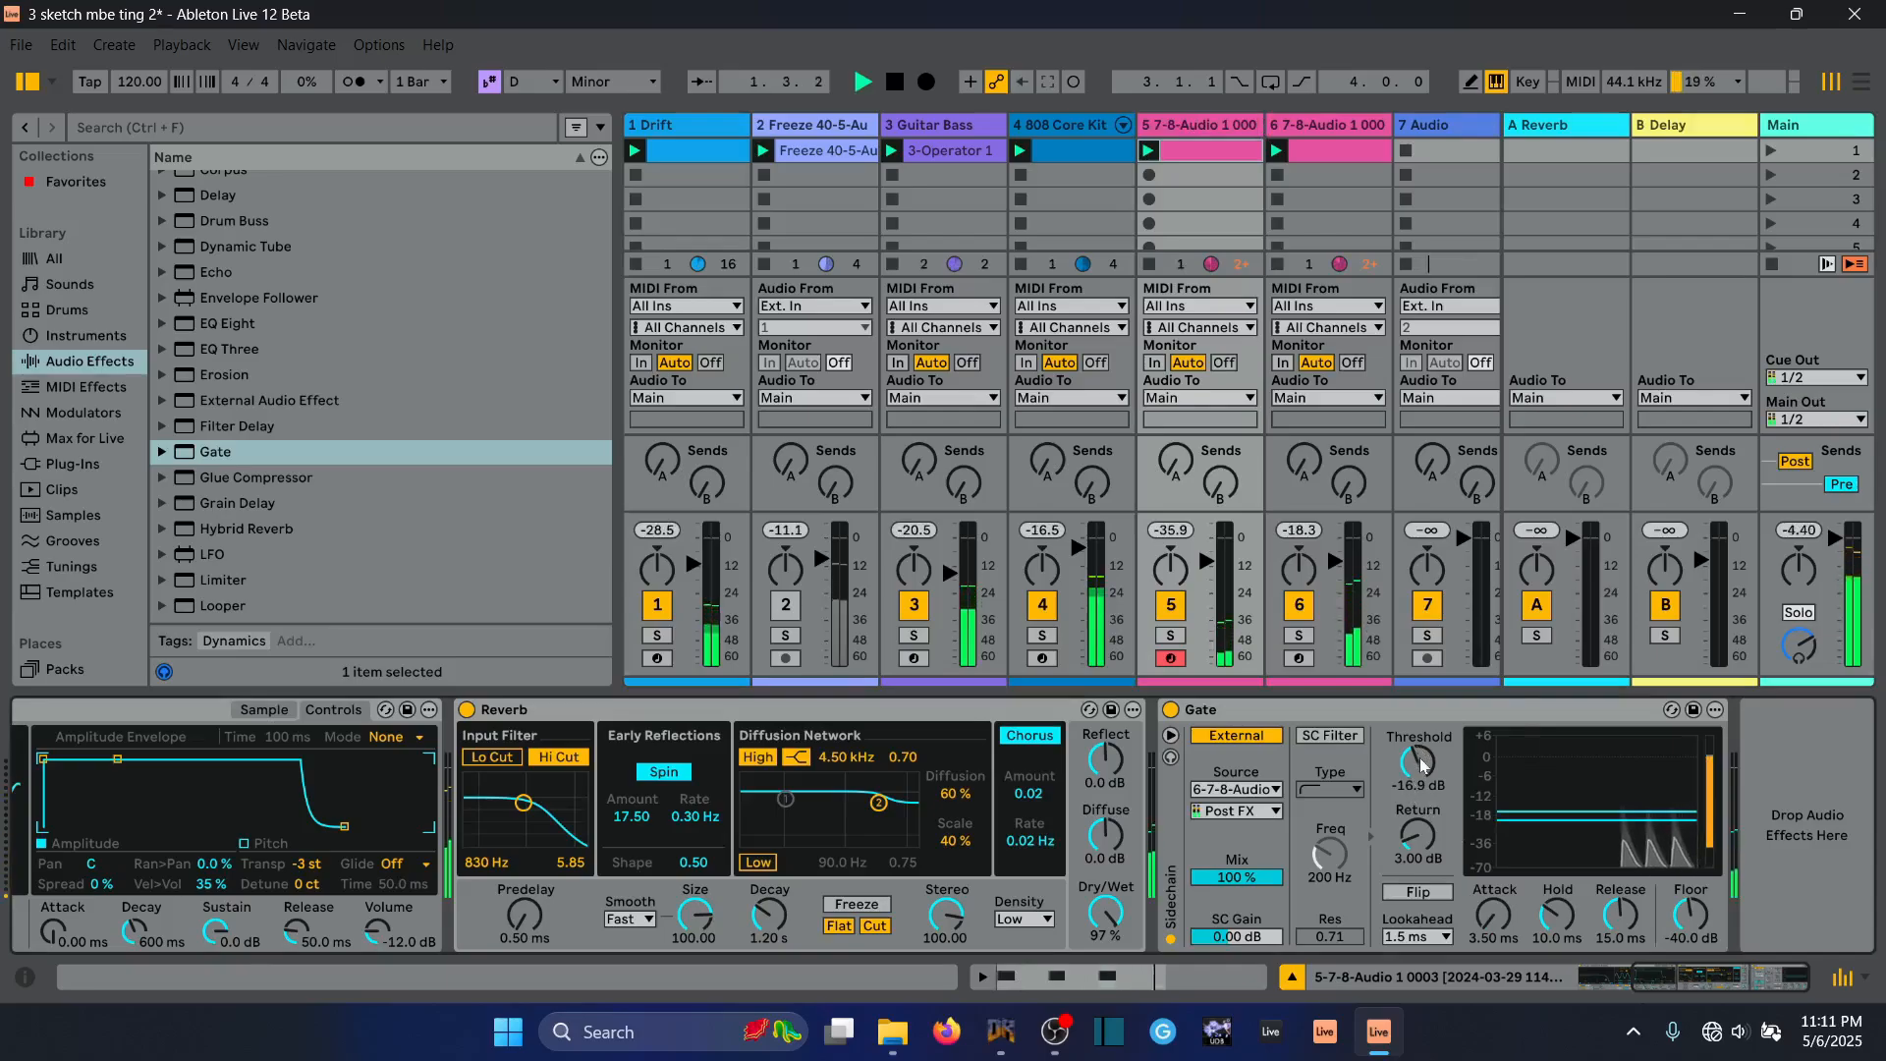
left_click_drag(1422, 765, 1421, 795)
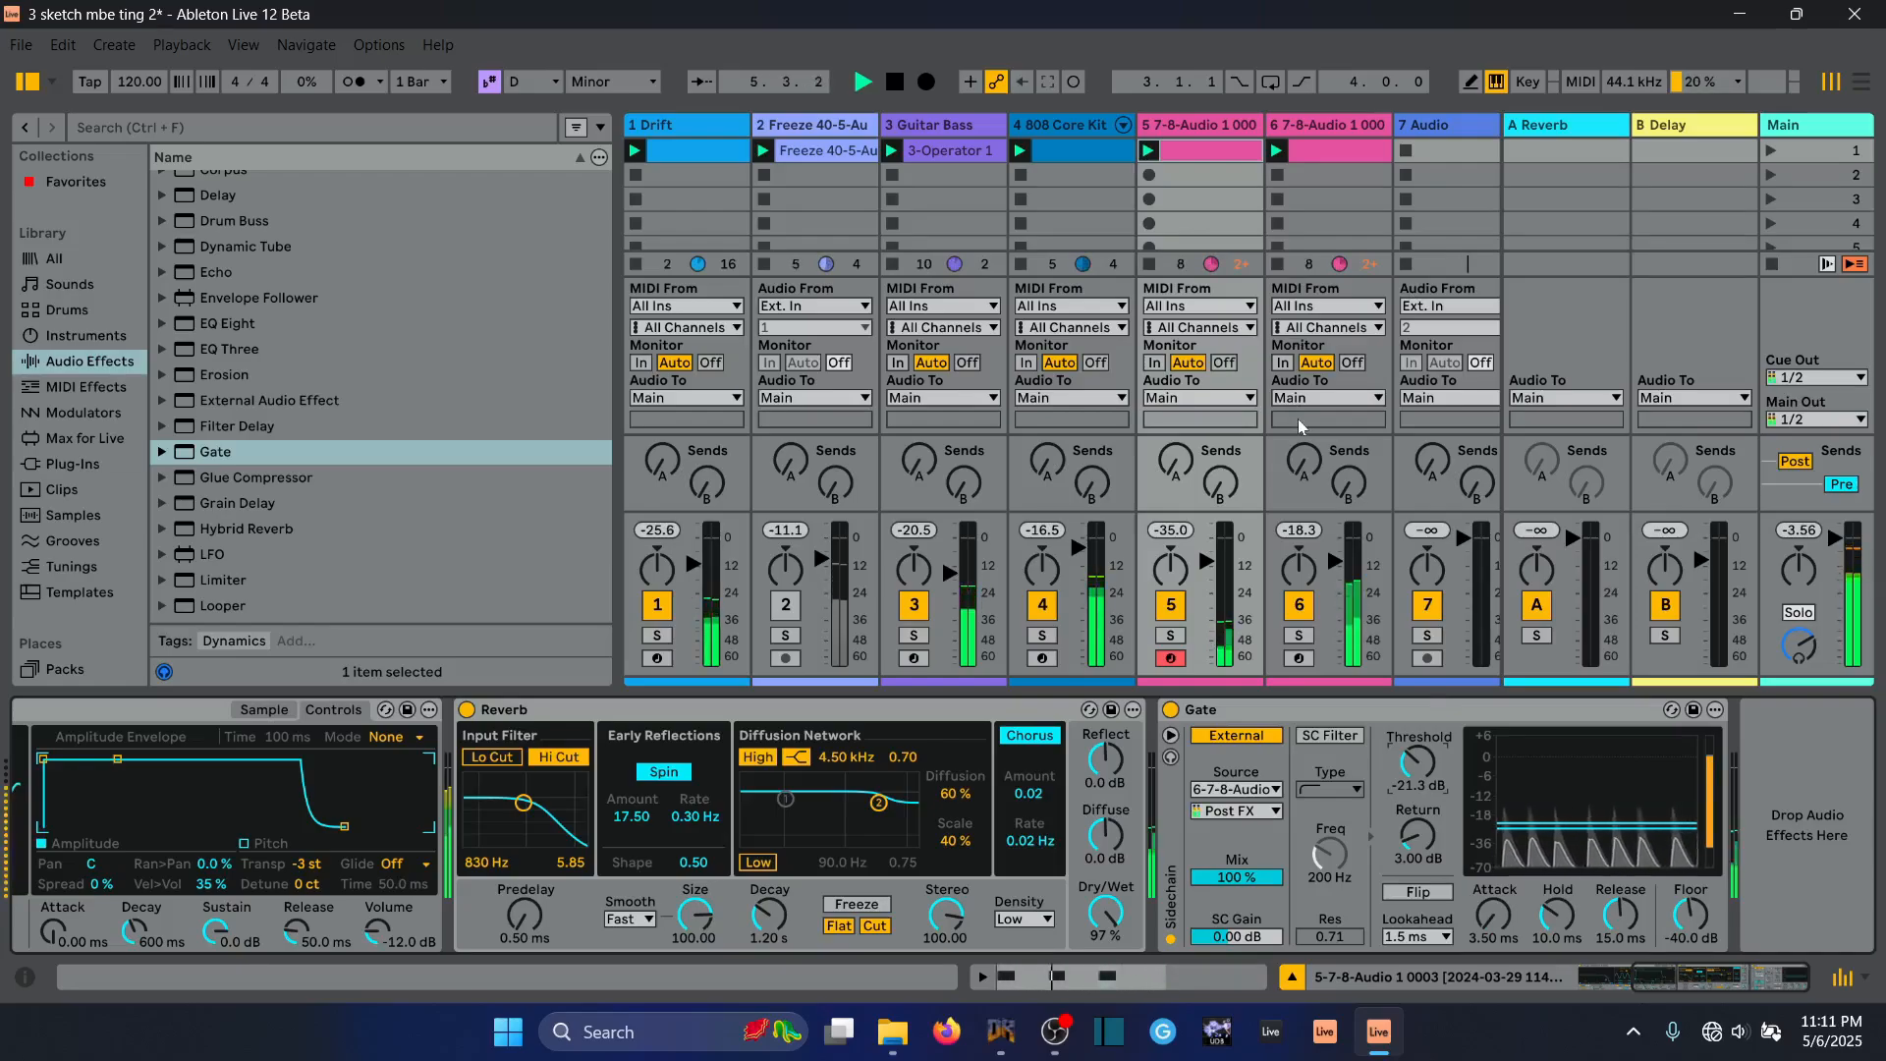
Mute duplicated track 6 and lower the Gate's floor to -inf dB while the set plays
key("space")
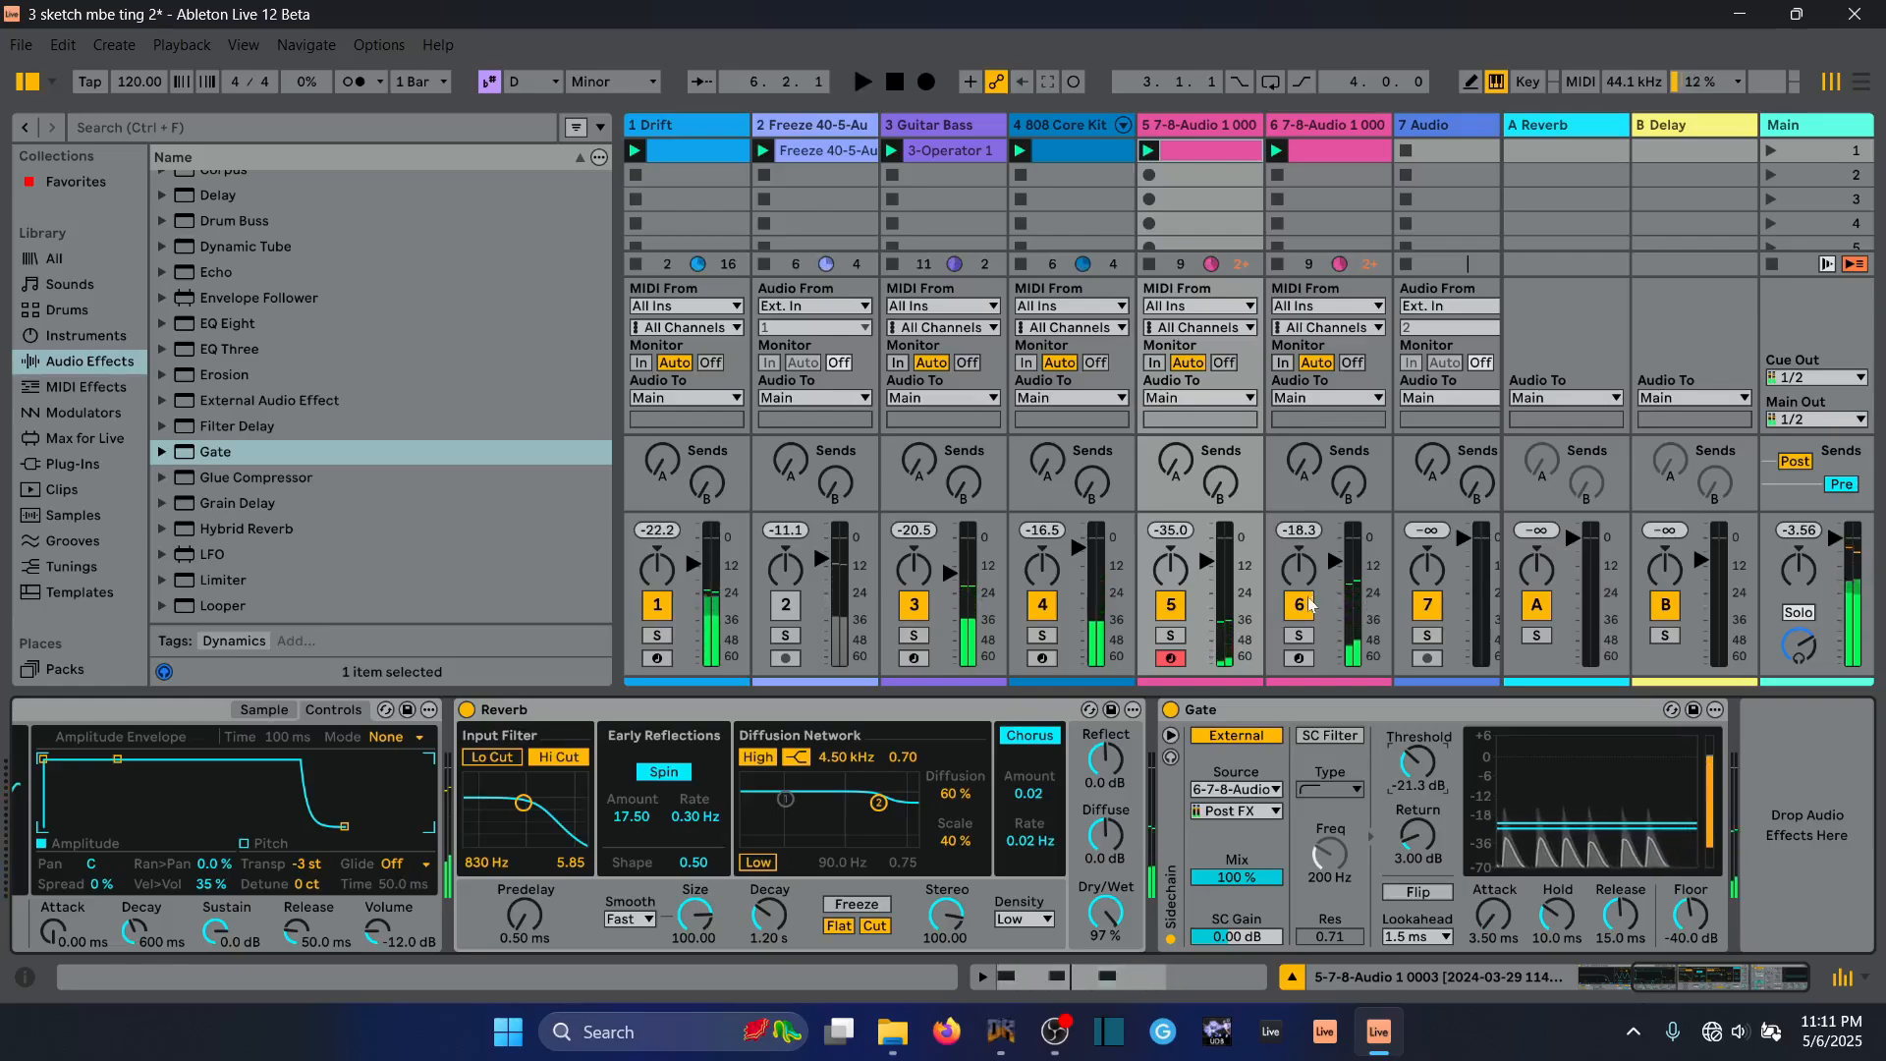
left_click(1301, 604)
key("space")
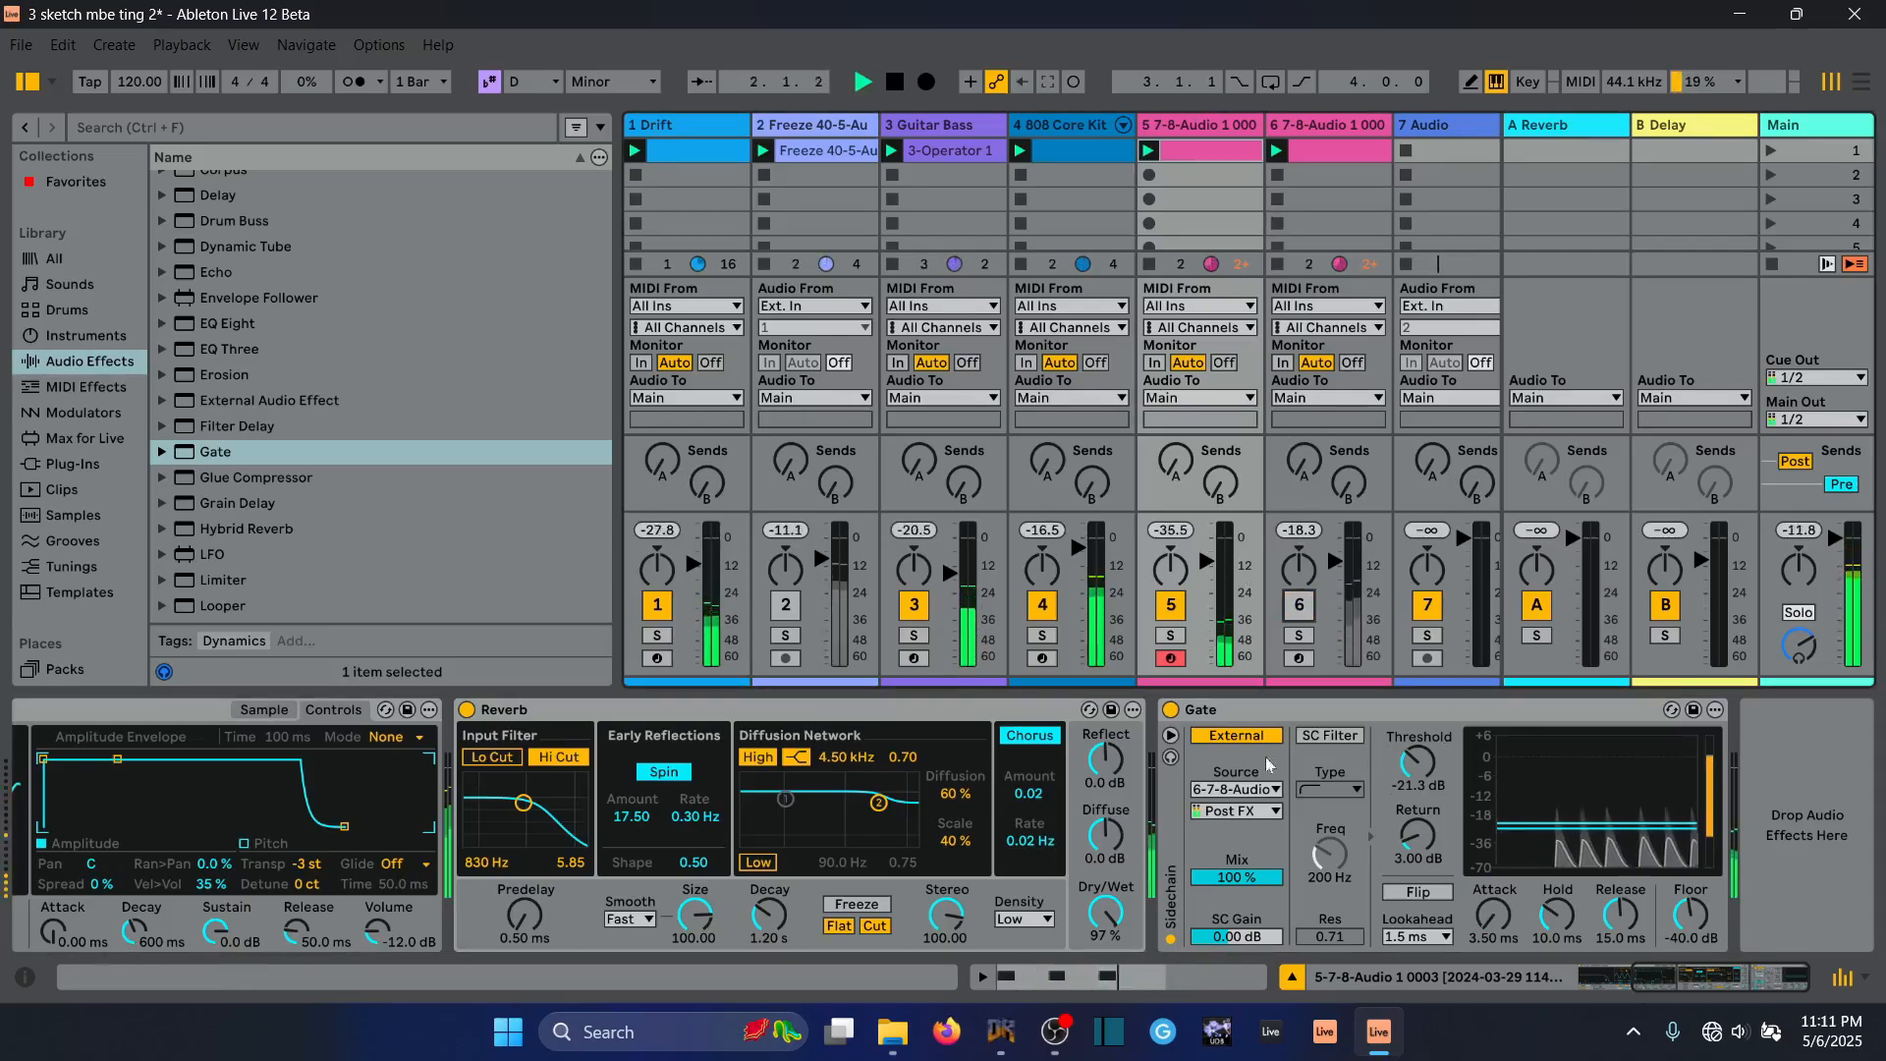
key("space")
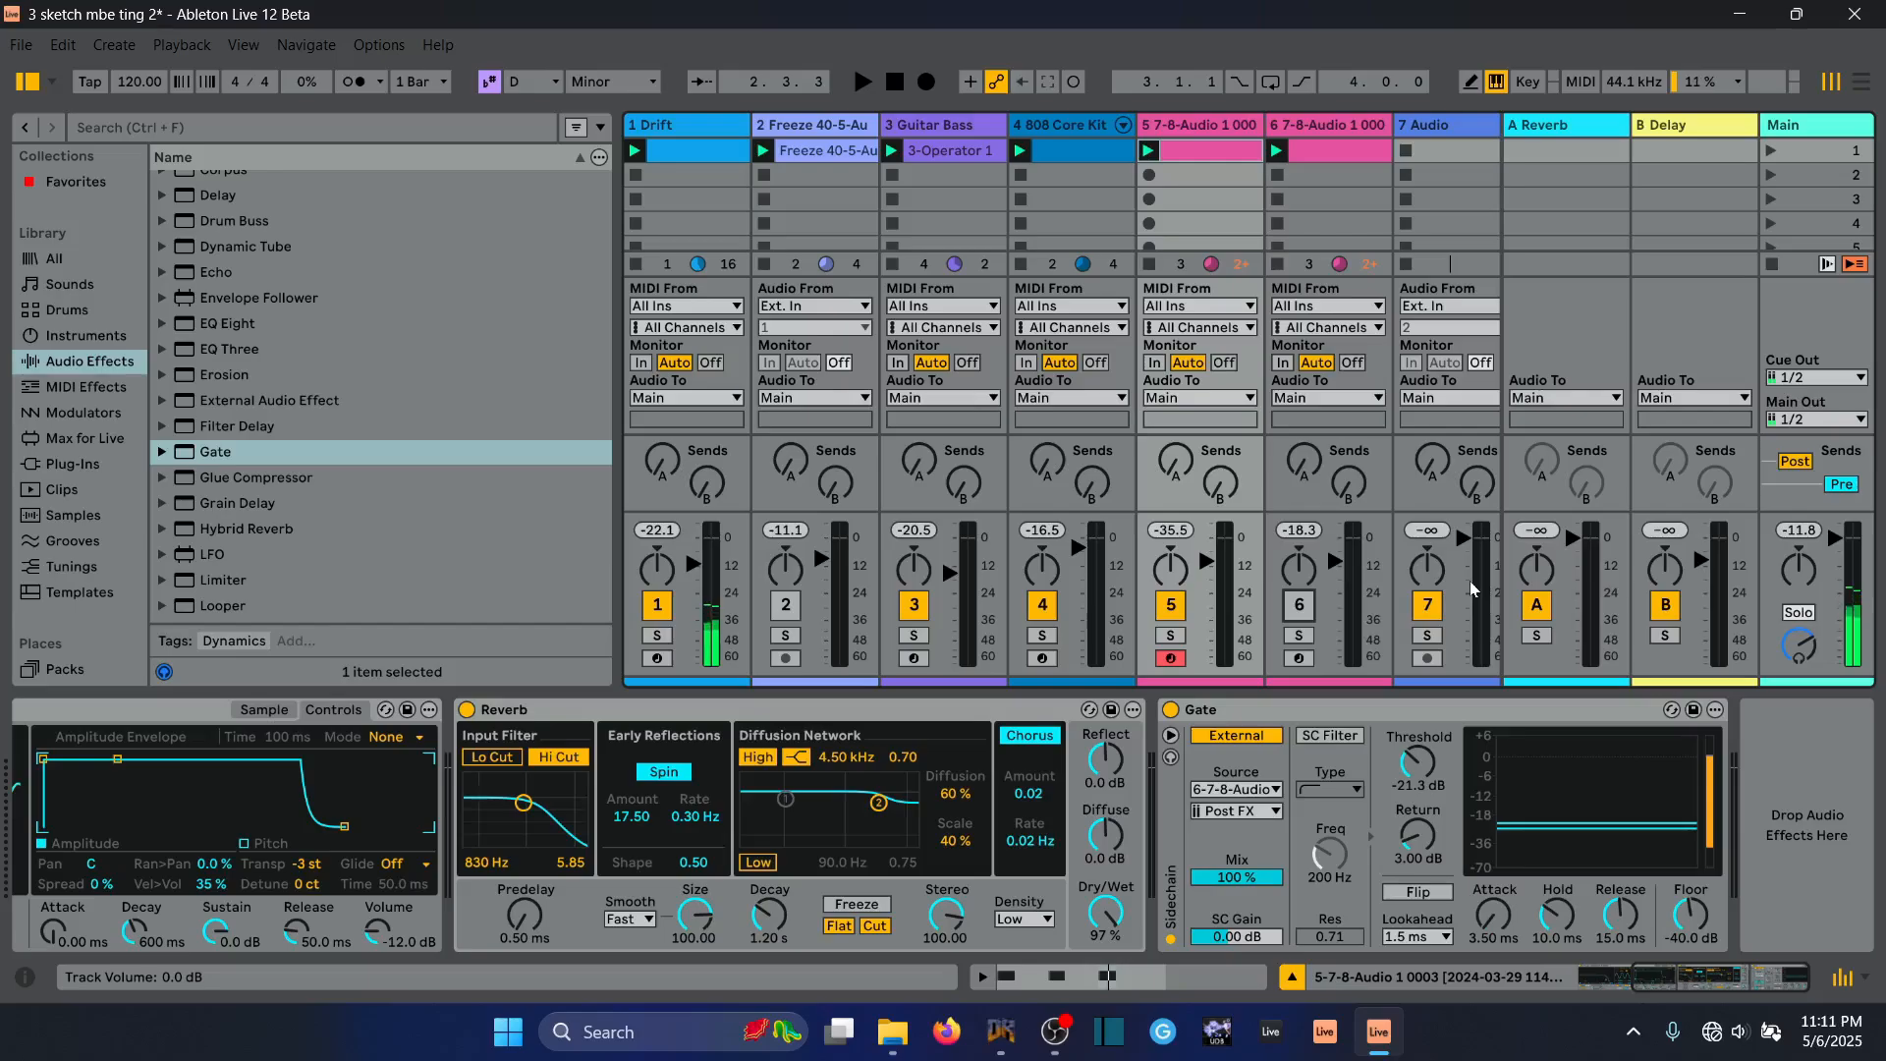
key("space")
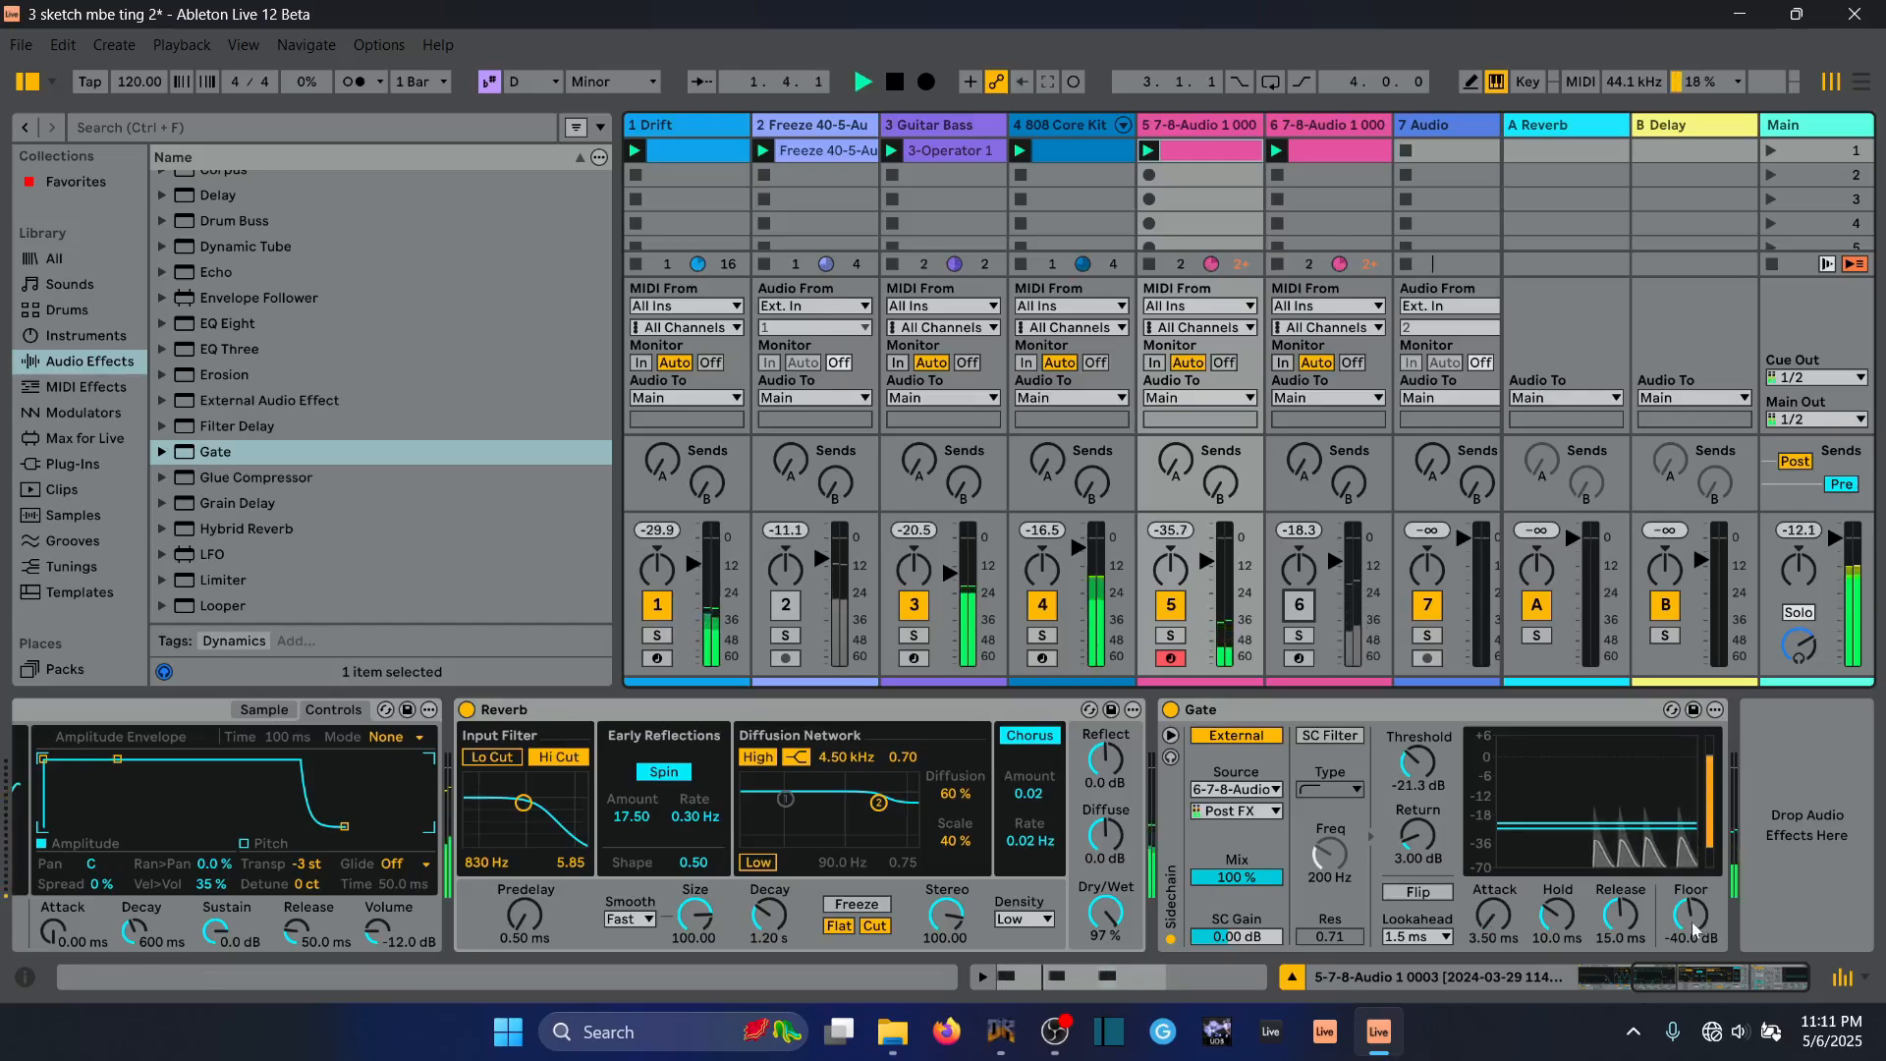
left_click_drag(1692, 923, 1692, 1022)
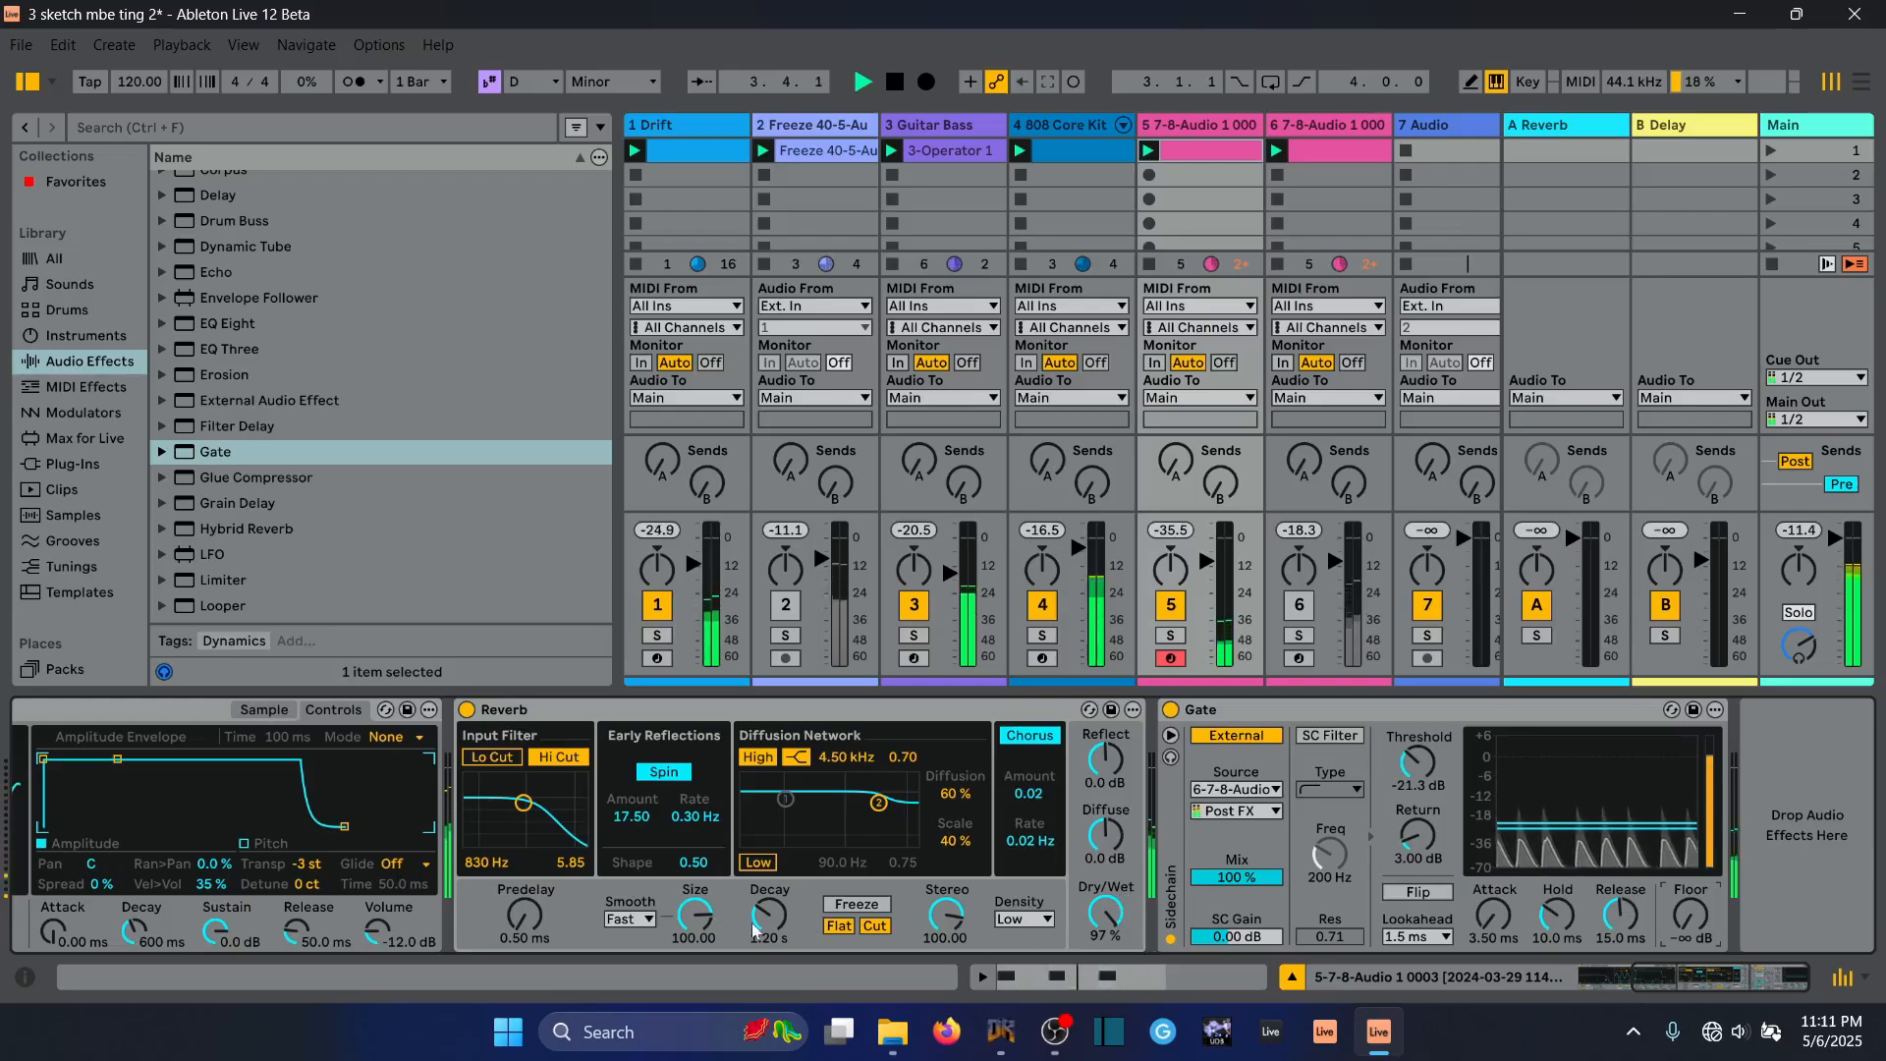
Set the Reverb decay on track 5 to 1.81 s and its dry/wet mix to 76%
left_click_drag(755, 928, 775, 920)
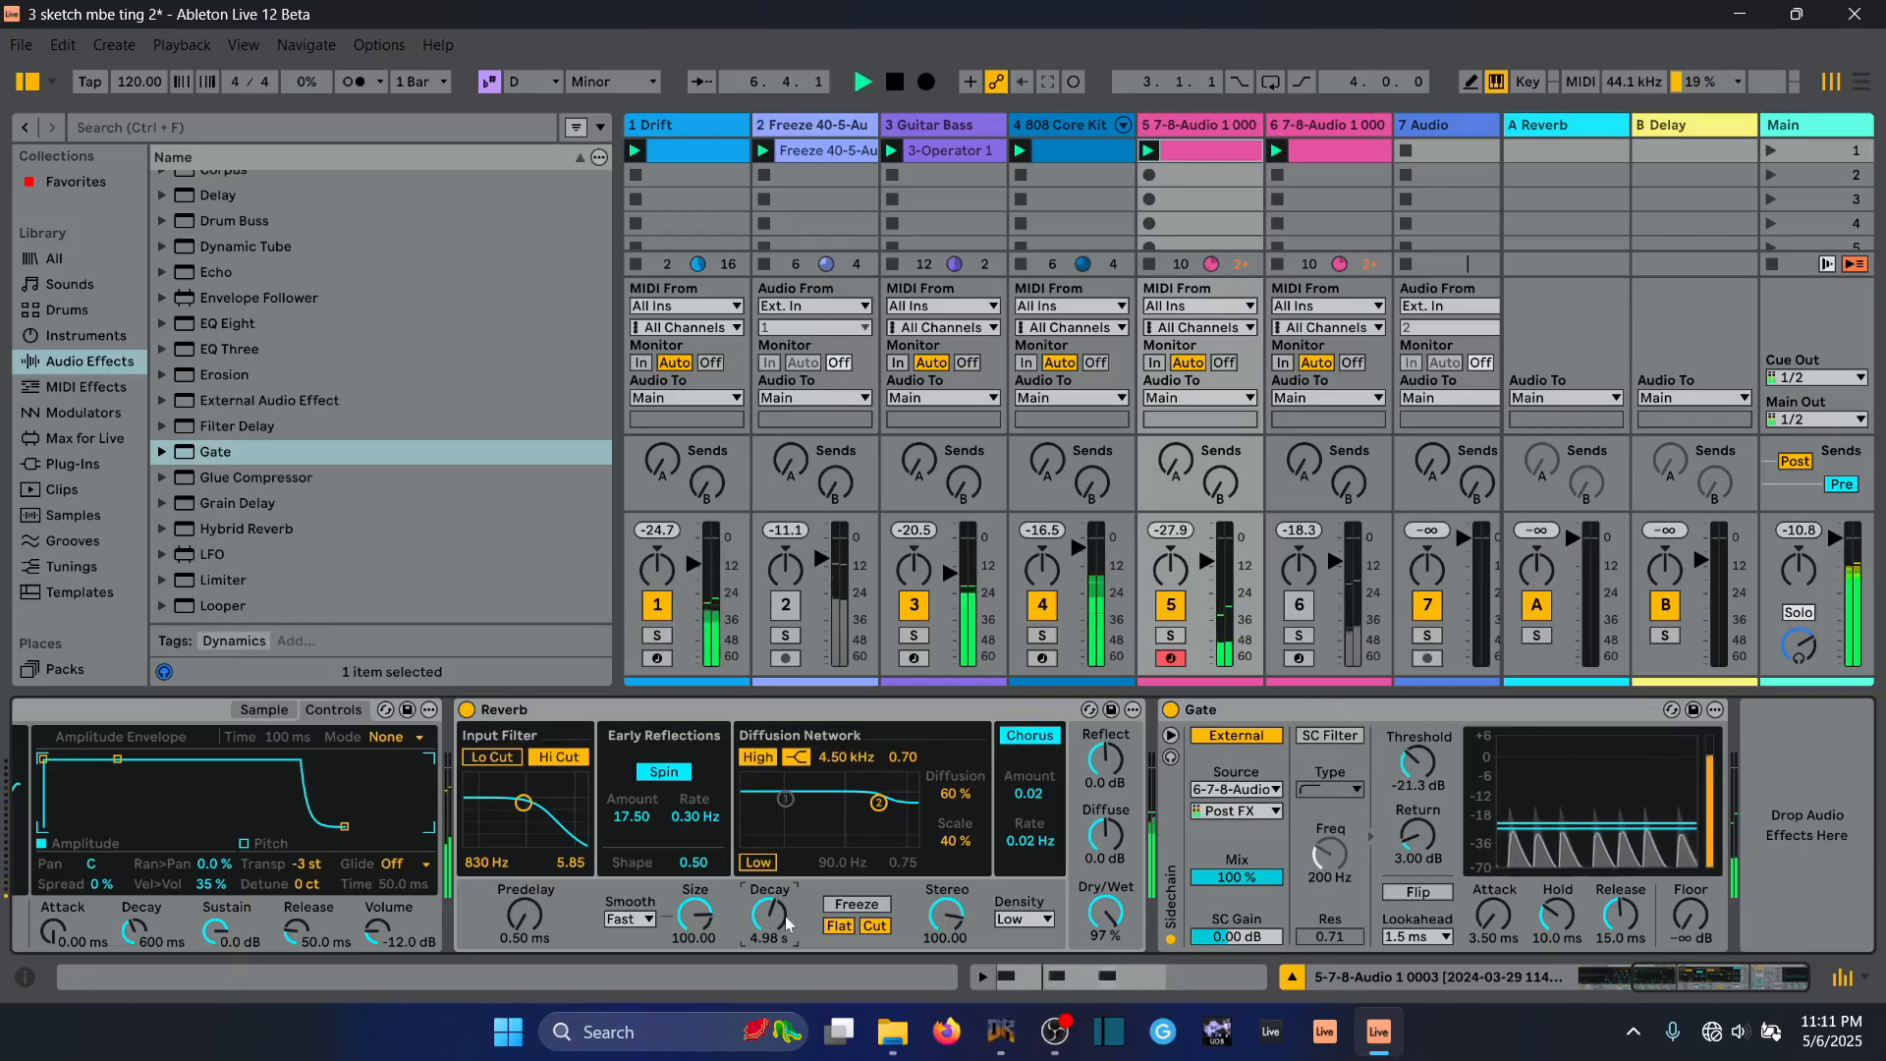
mouse_move(785, 922)
left_mouse_down()
mouse_move(784, 970)
mouse_move(784, 953)
left_mouse_up()
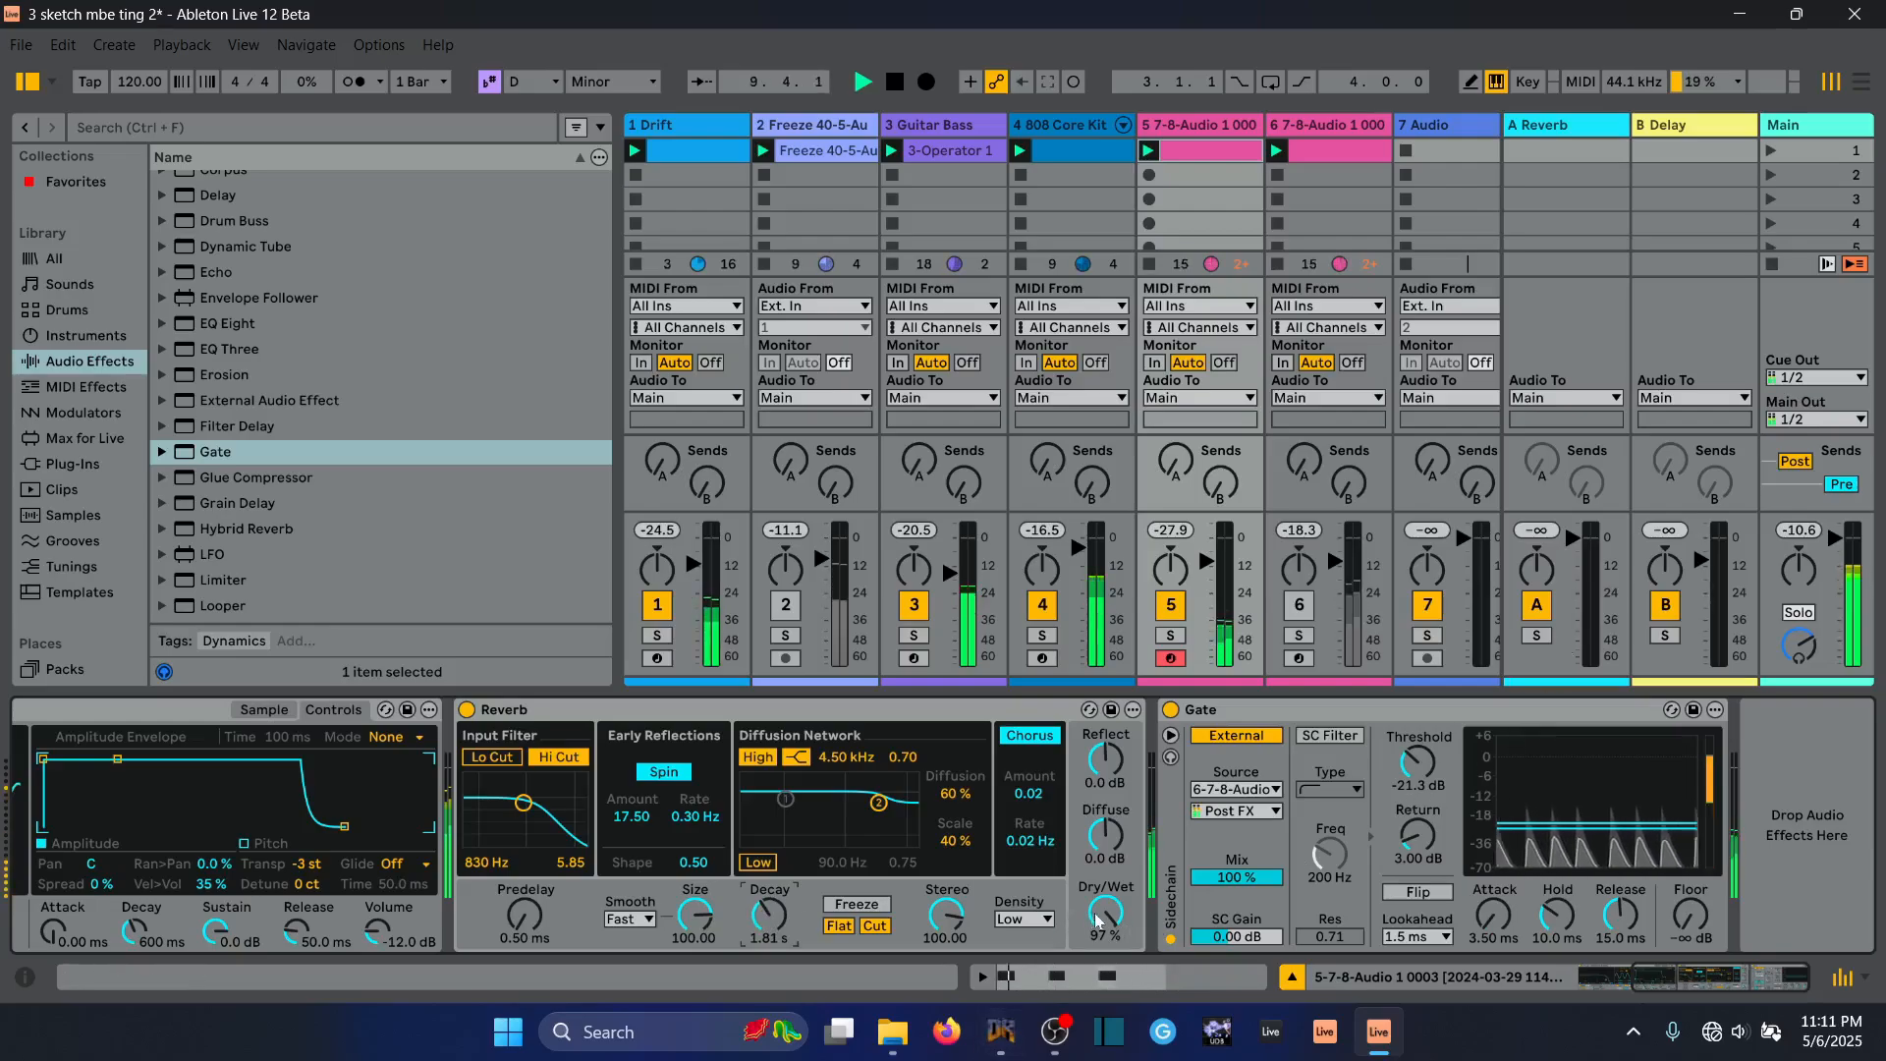
left_click_drag(1098, 921, 1098, 942)
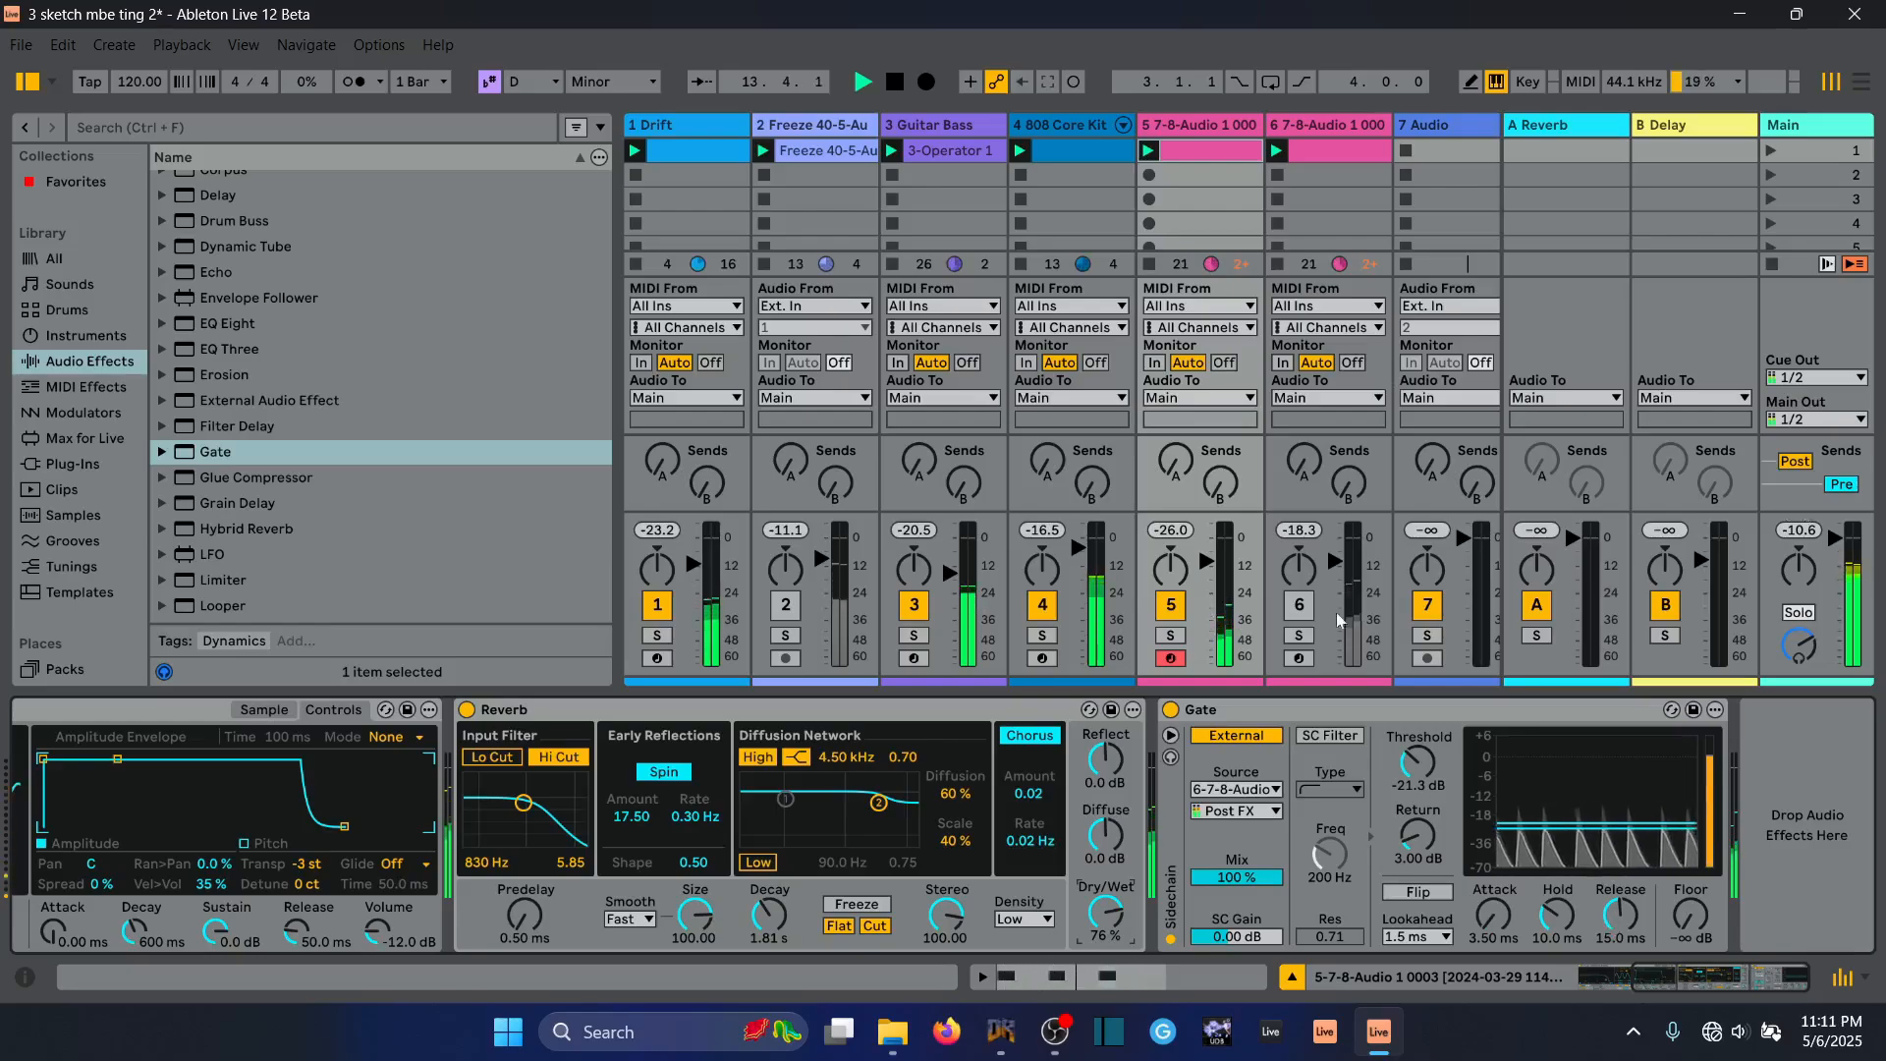
left_click_drag(1206, 561, 1206, 561)
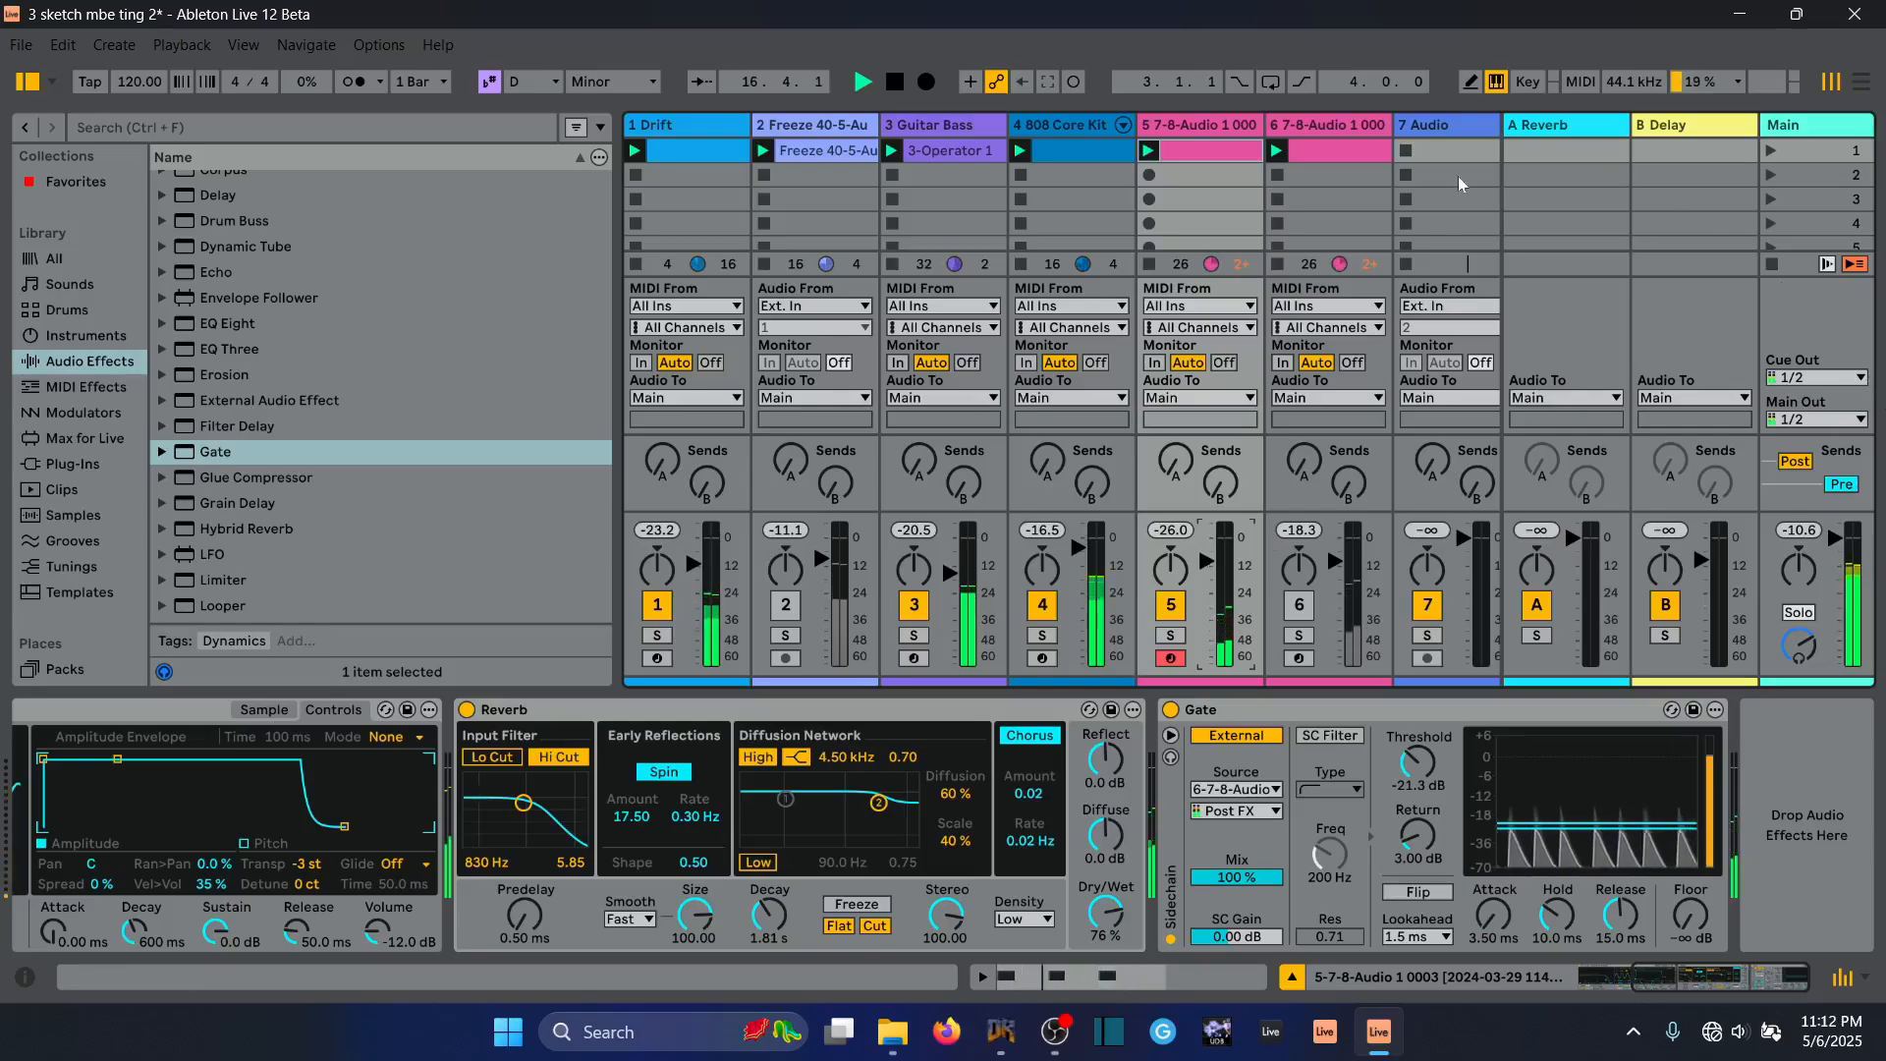
Add a sixteenth-note D3 at 1.2.4 with velocity 75 to the clip on track 6
double_click(1341, 141)
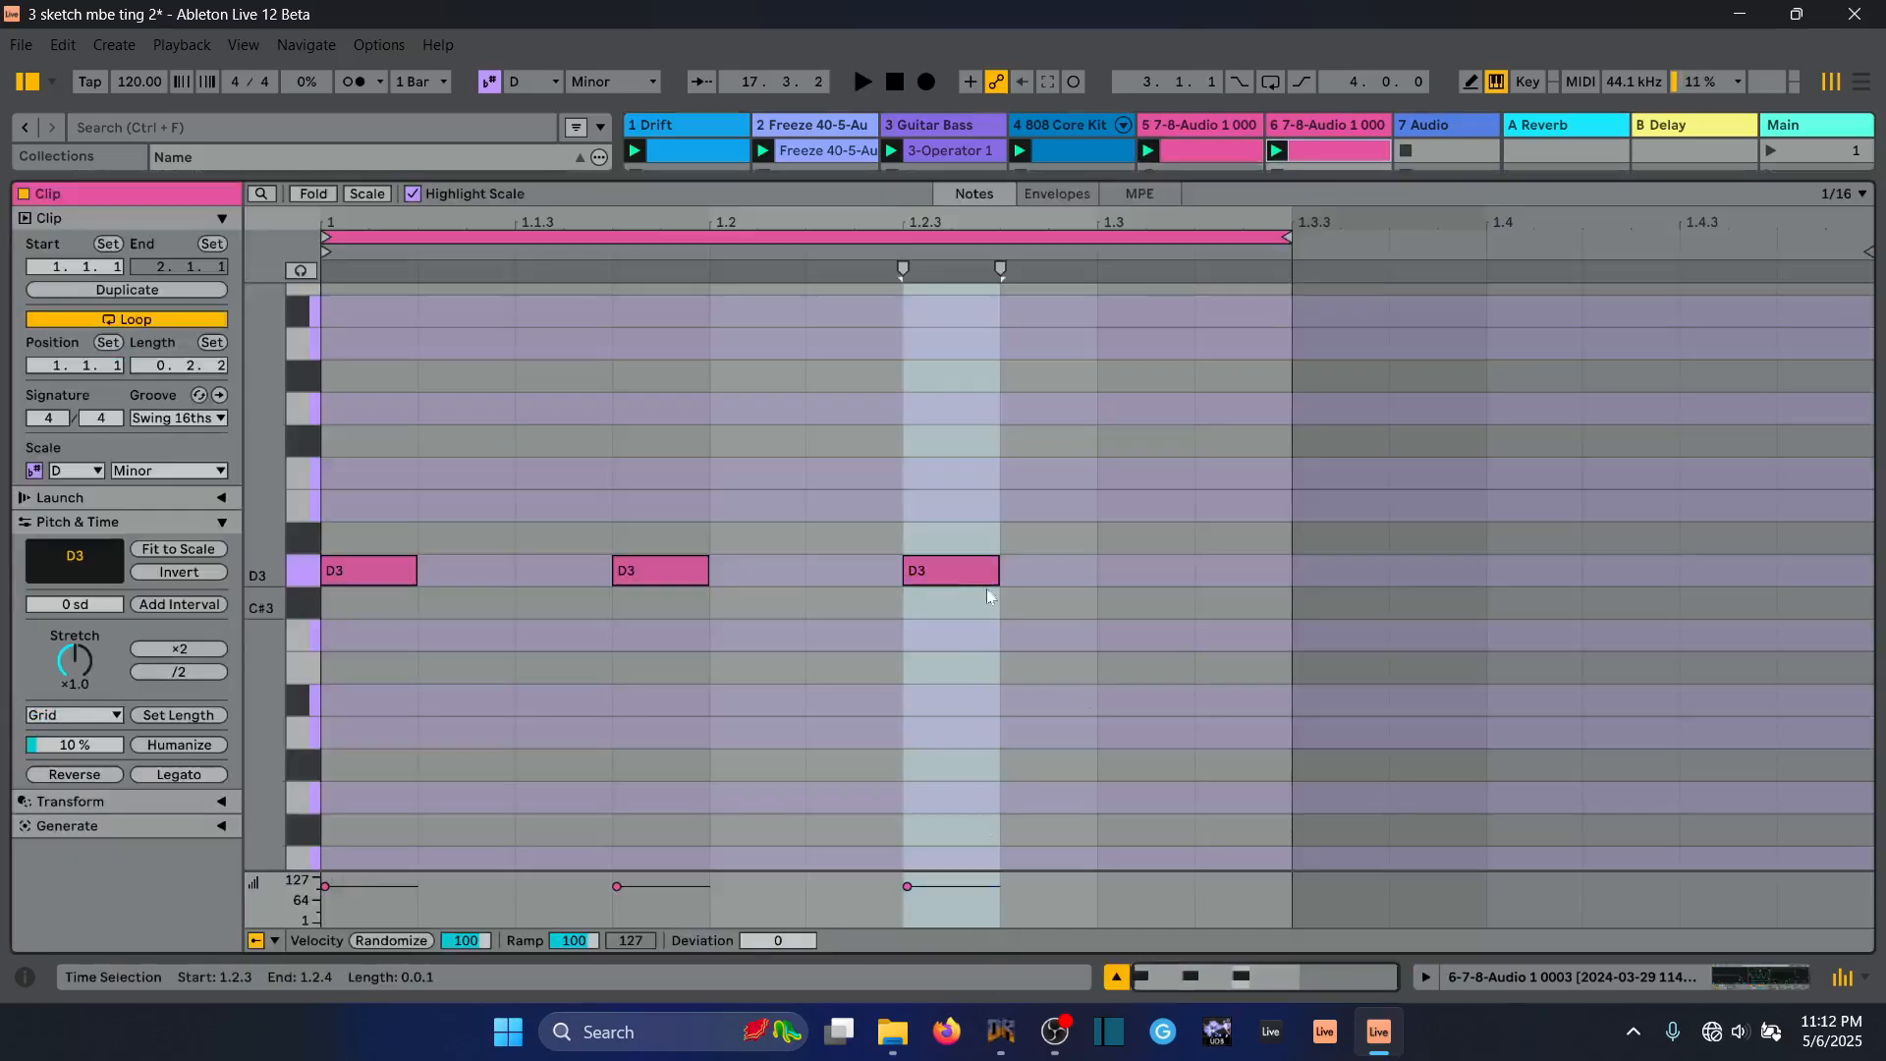
double_click(1112, 582)
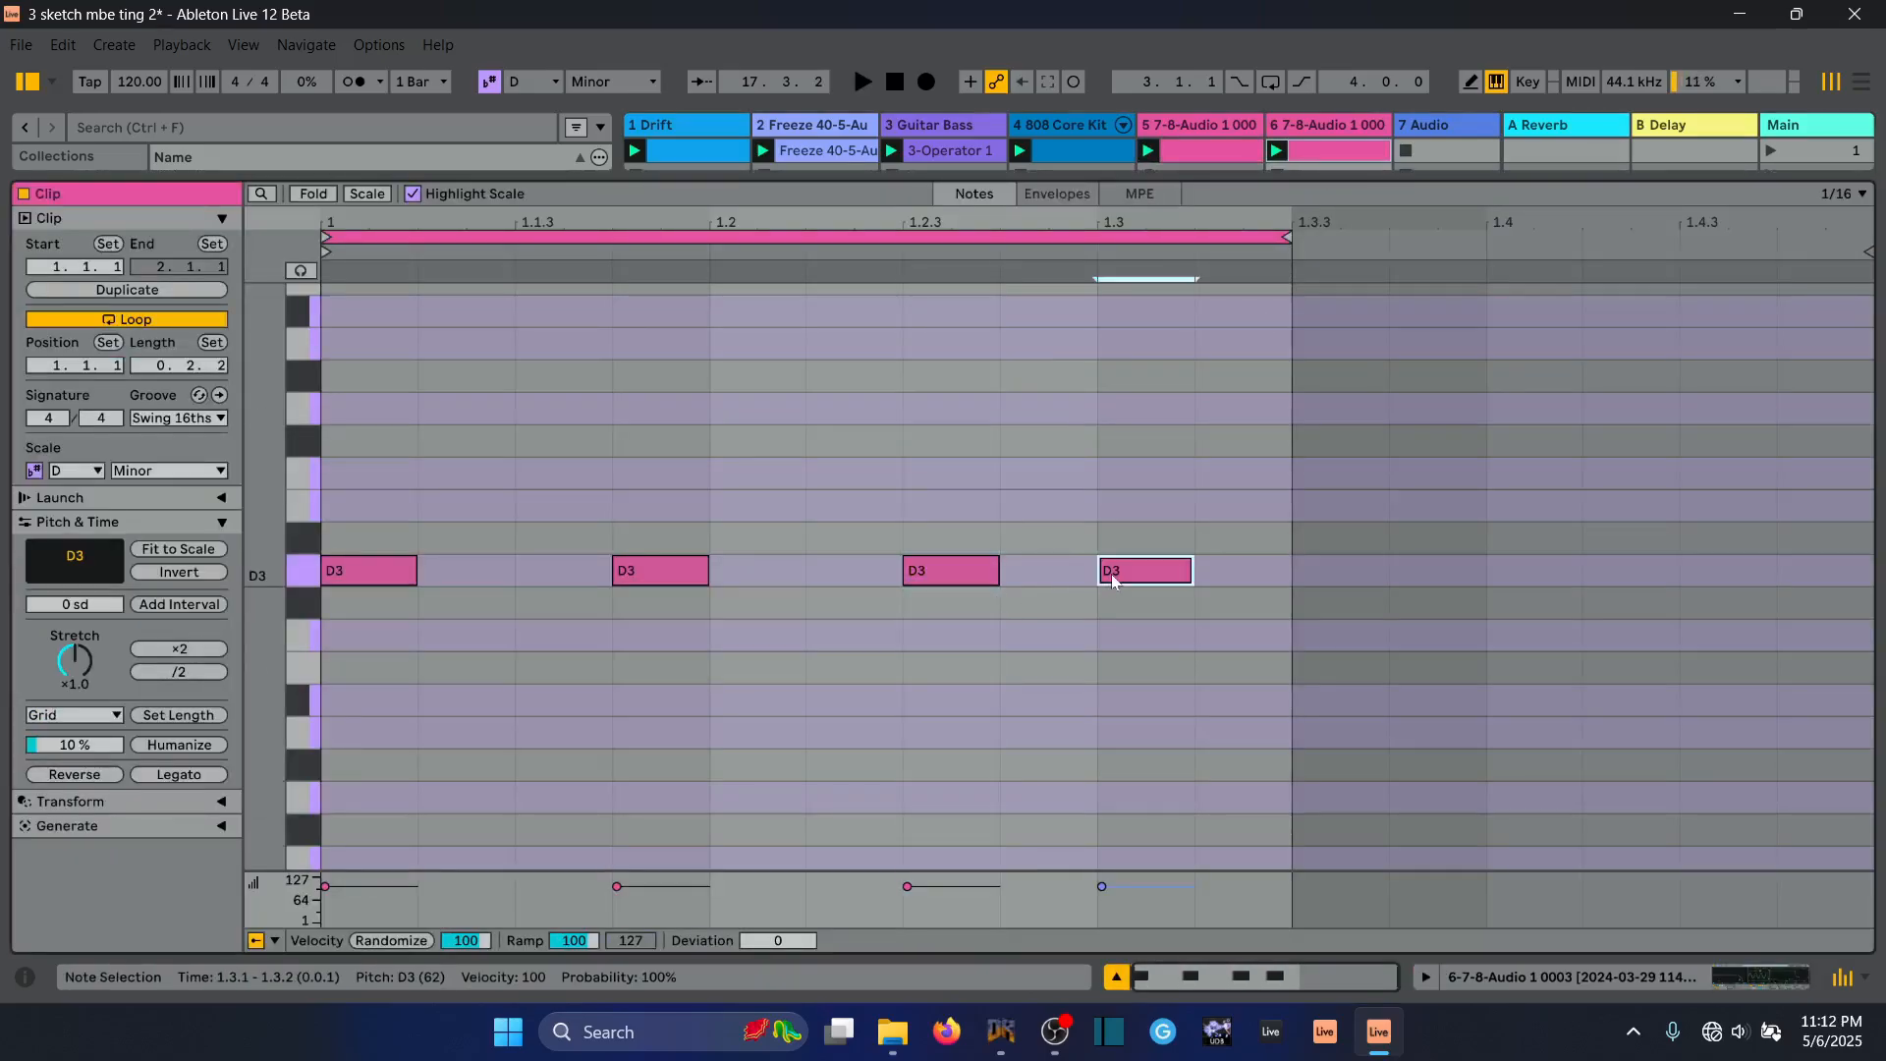
key("space")
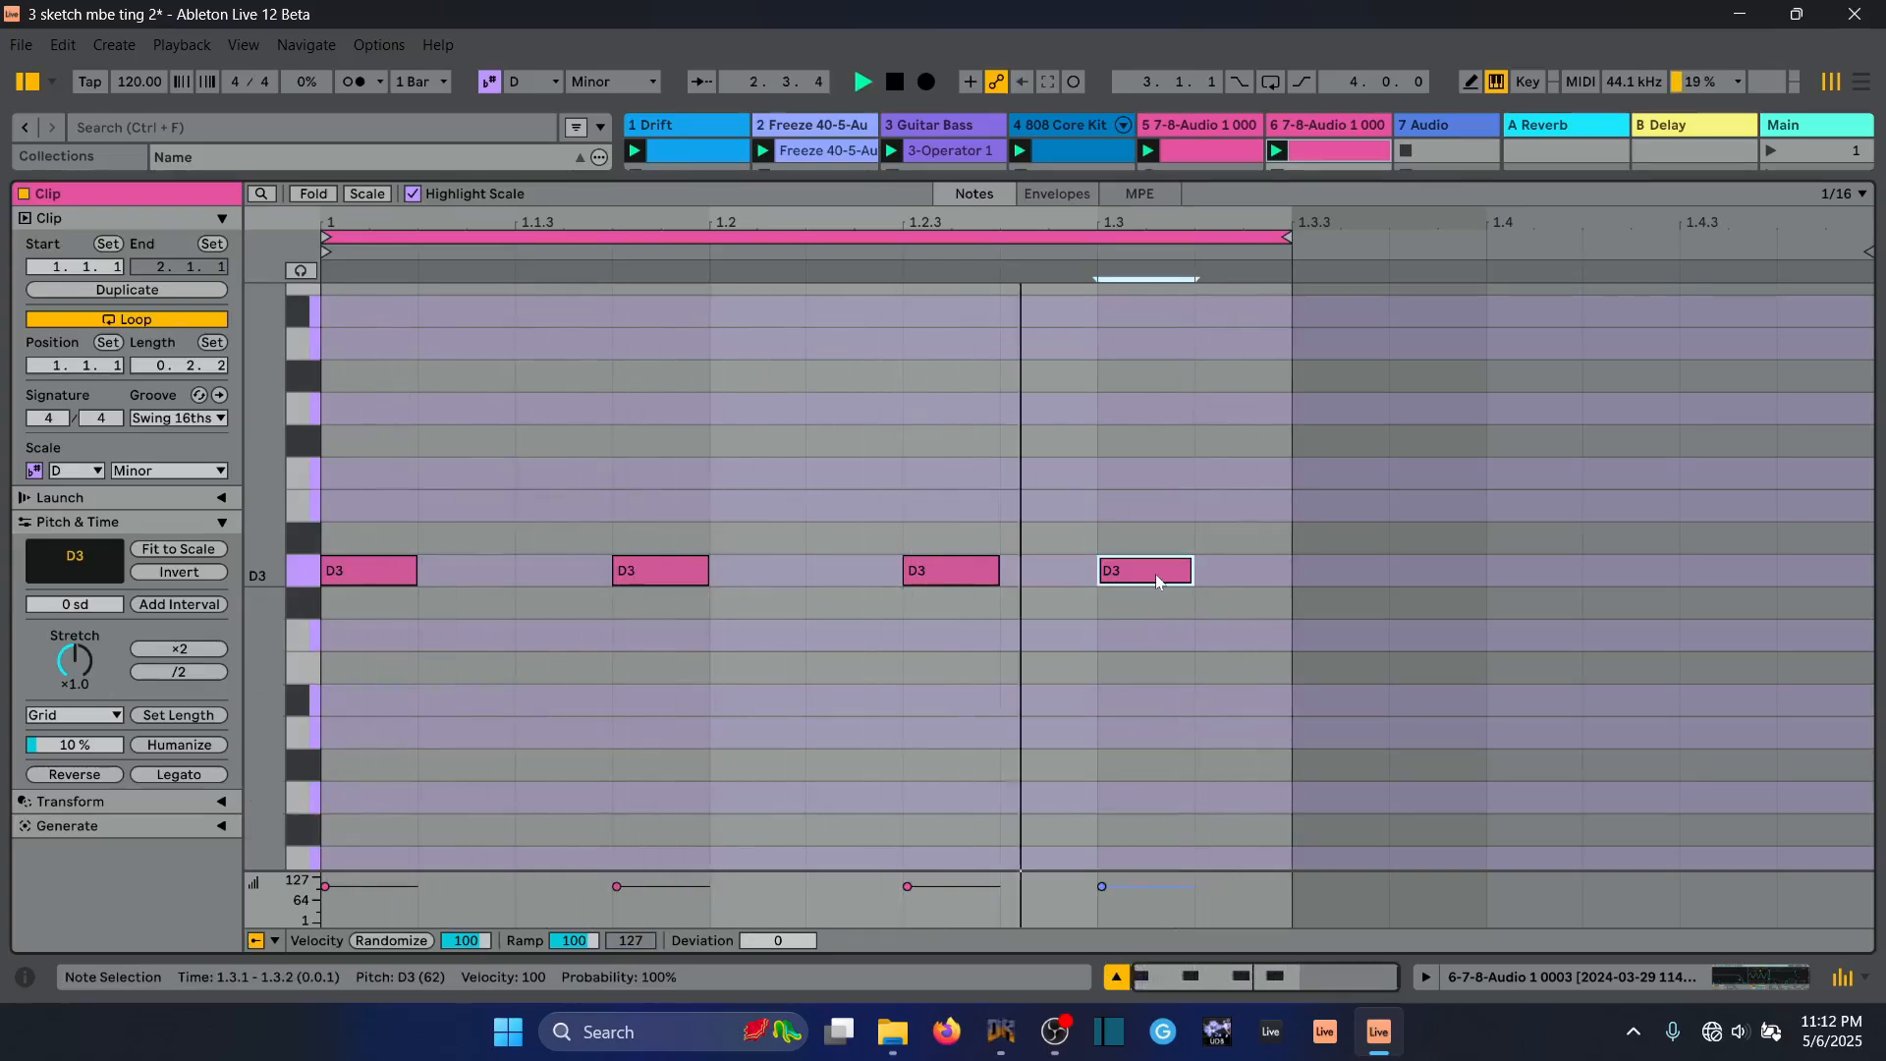
left_click_drag(1155, 575, 1086, 584)
left_click_drag(1012, 894, 1011, 918)
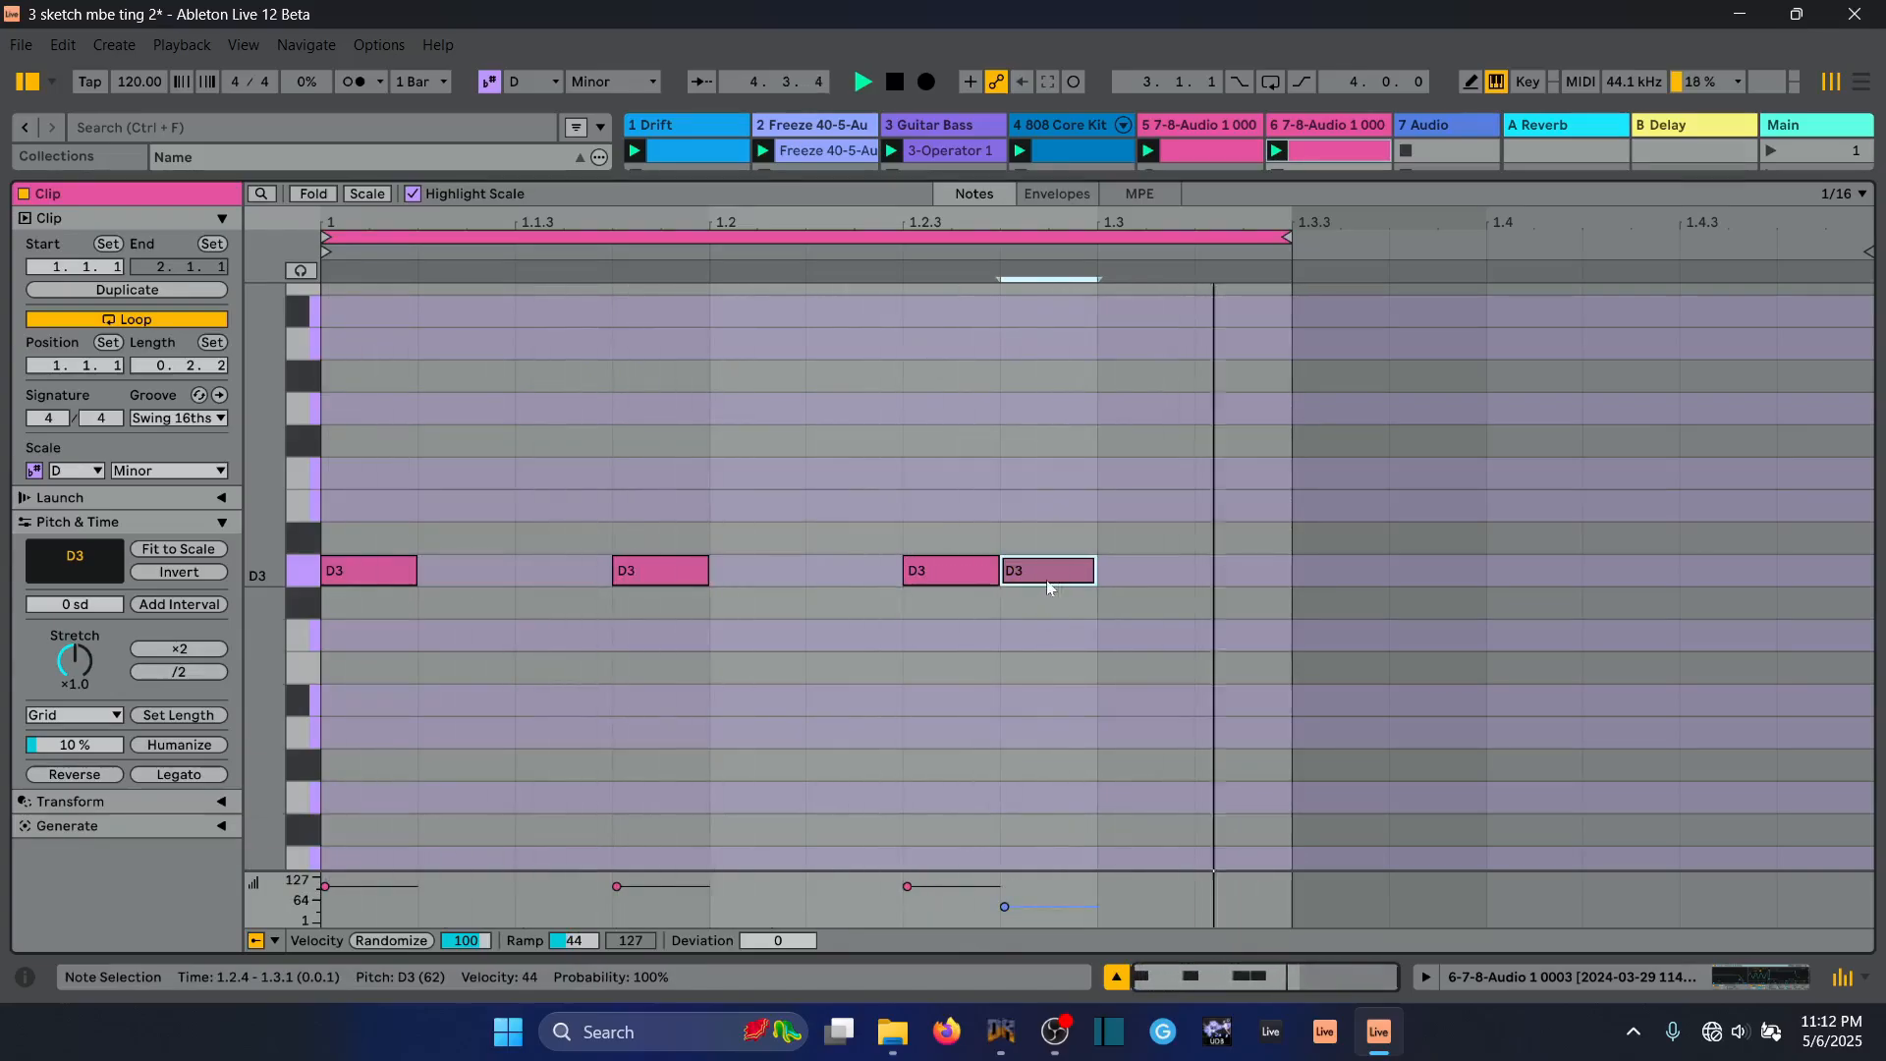
left_click_drag(1008, 902, 1008, 895)
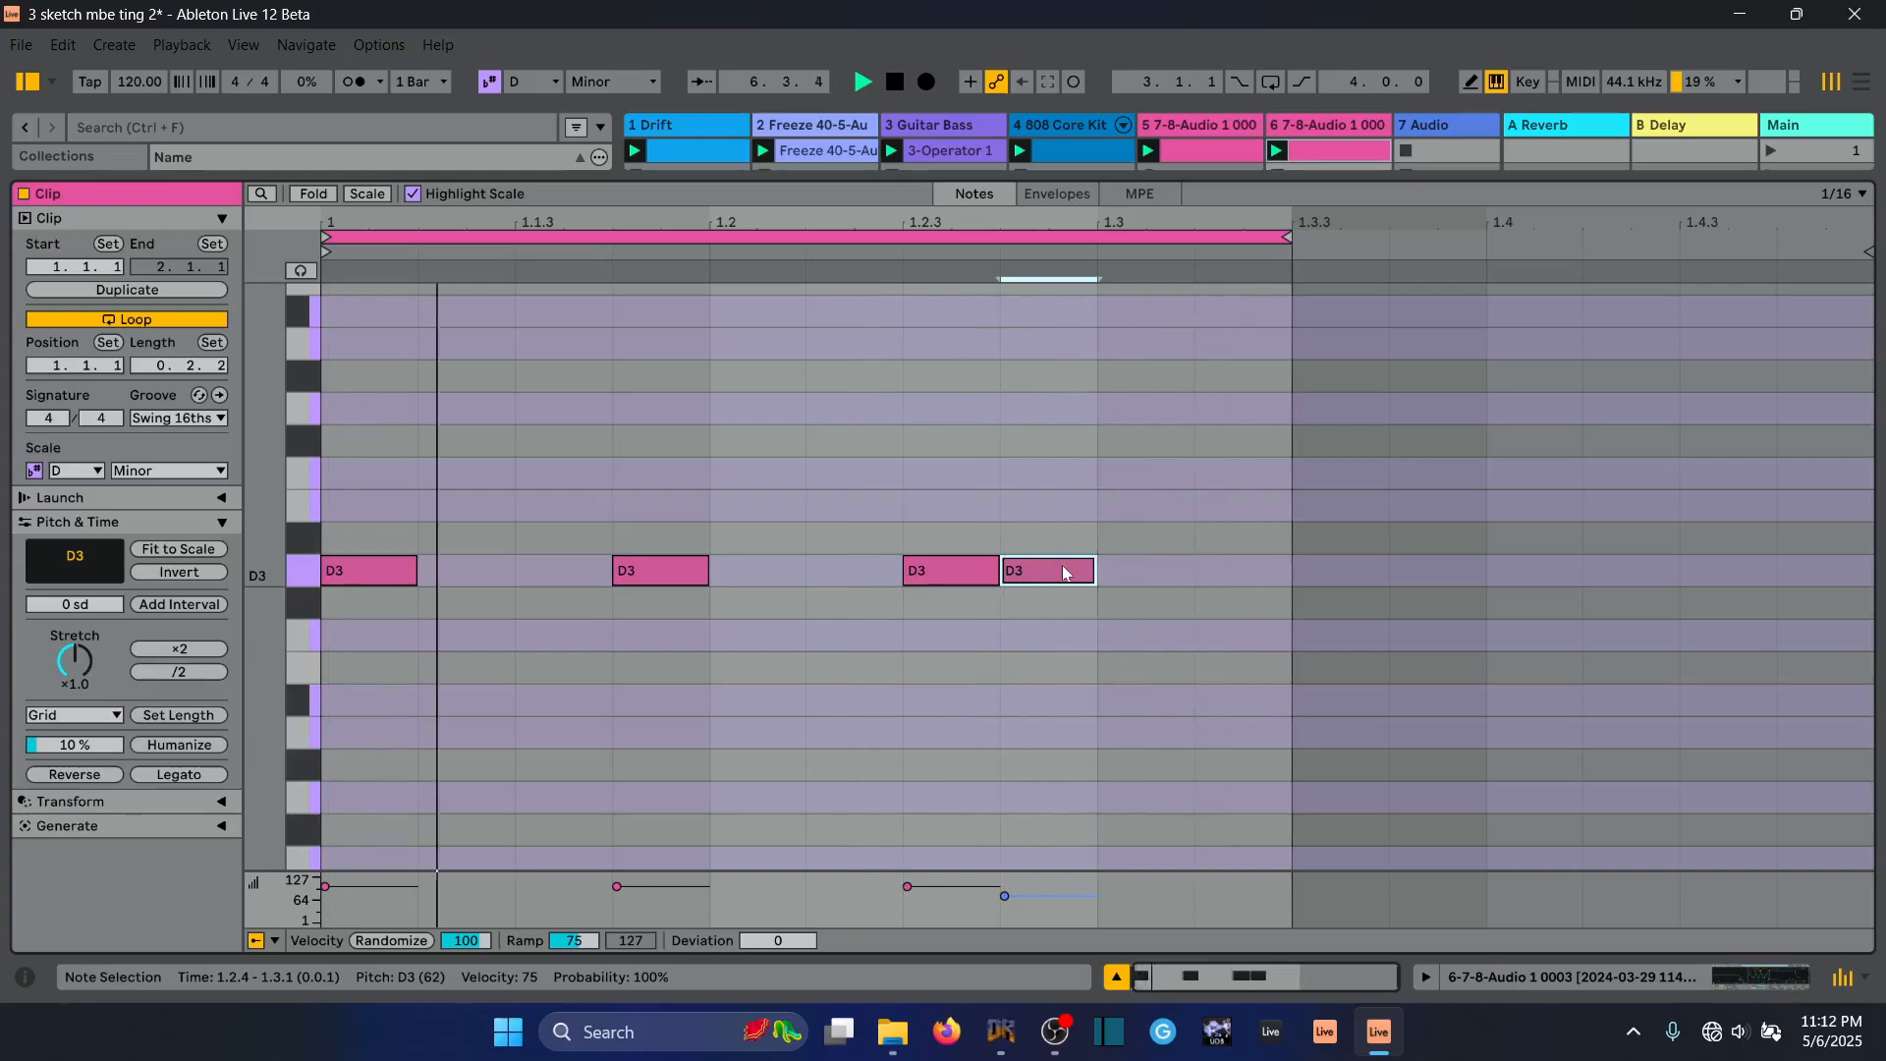
Duplicate the track 6 clip's loop to a length of 1.1.0 and move its last D3 to 1.4.3
left_click(925, 242)
key("ctrl+d")
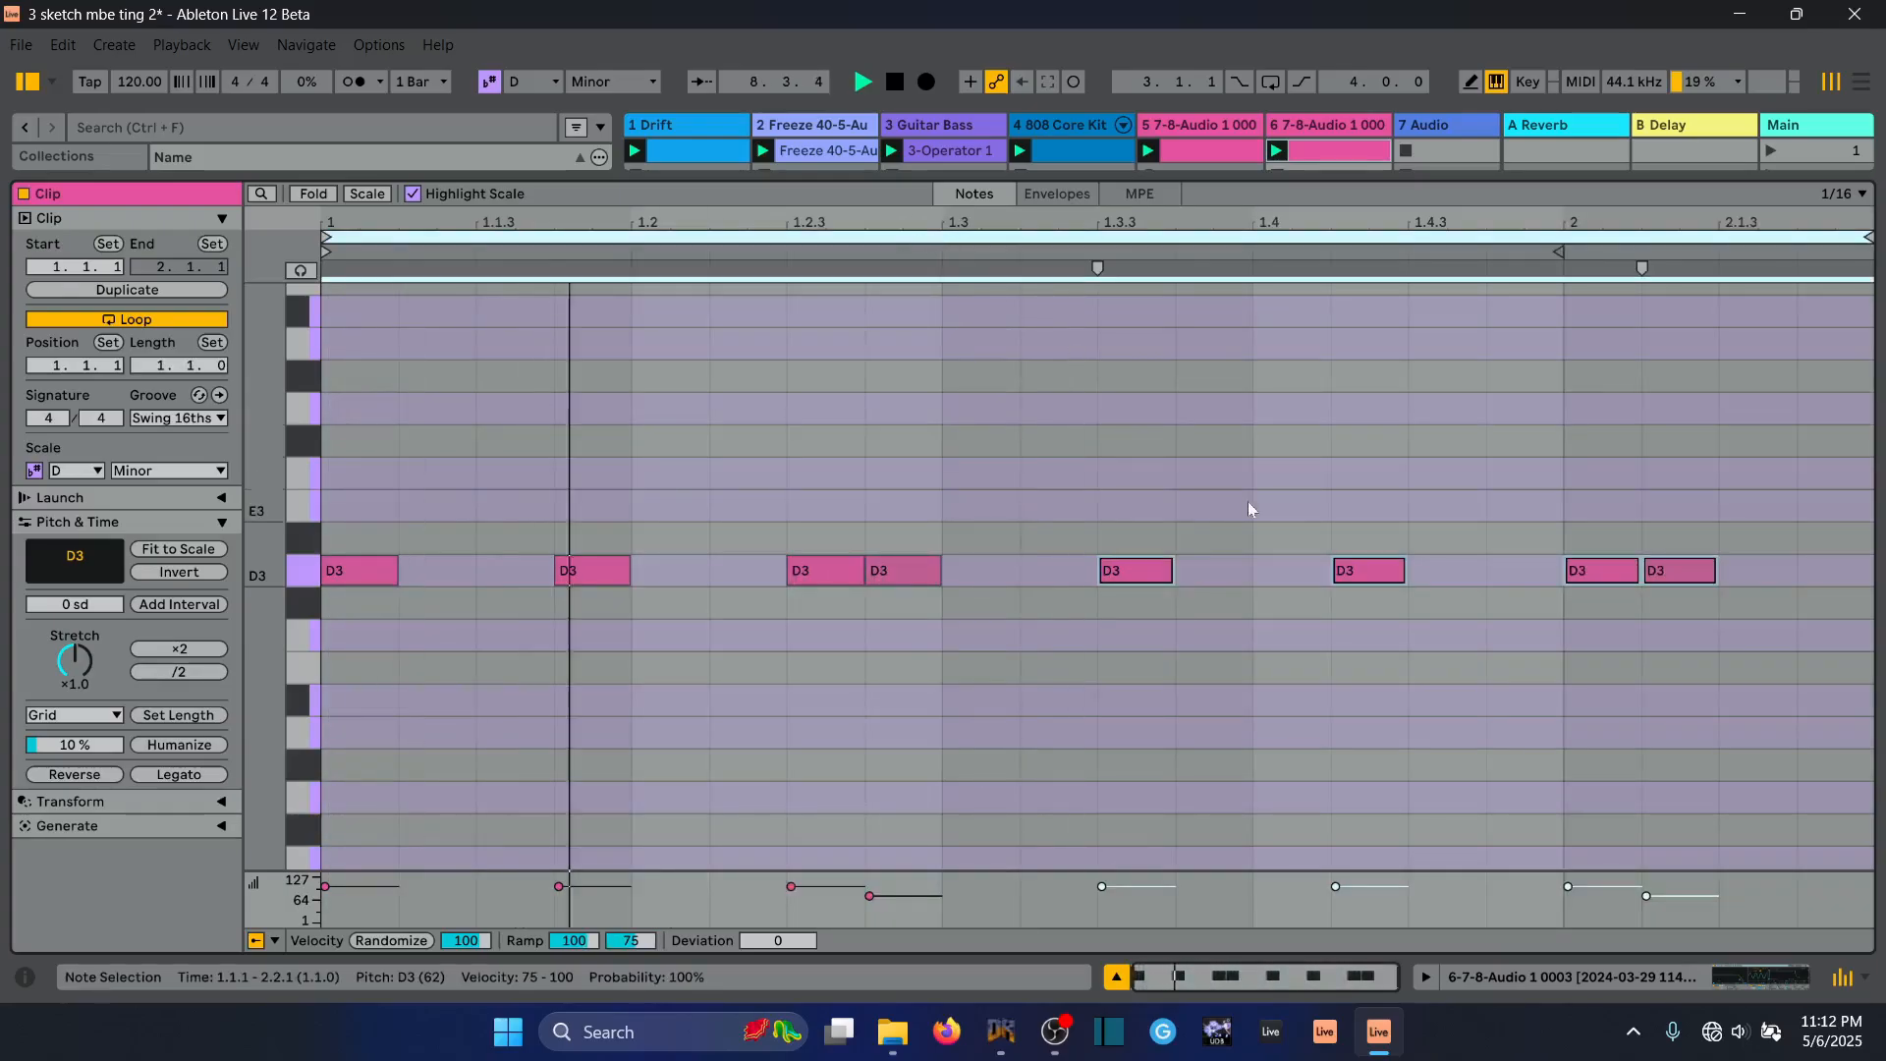
left_click(1576, 590)
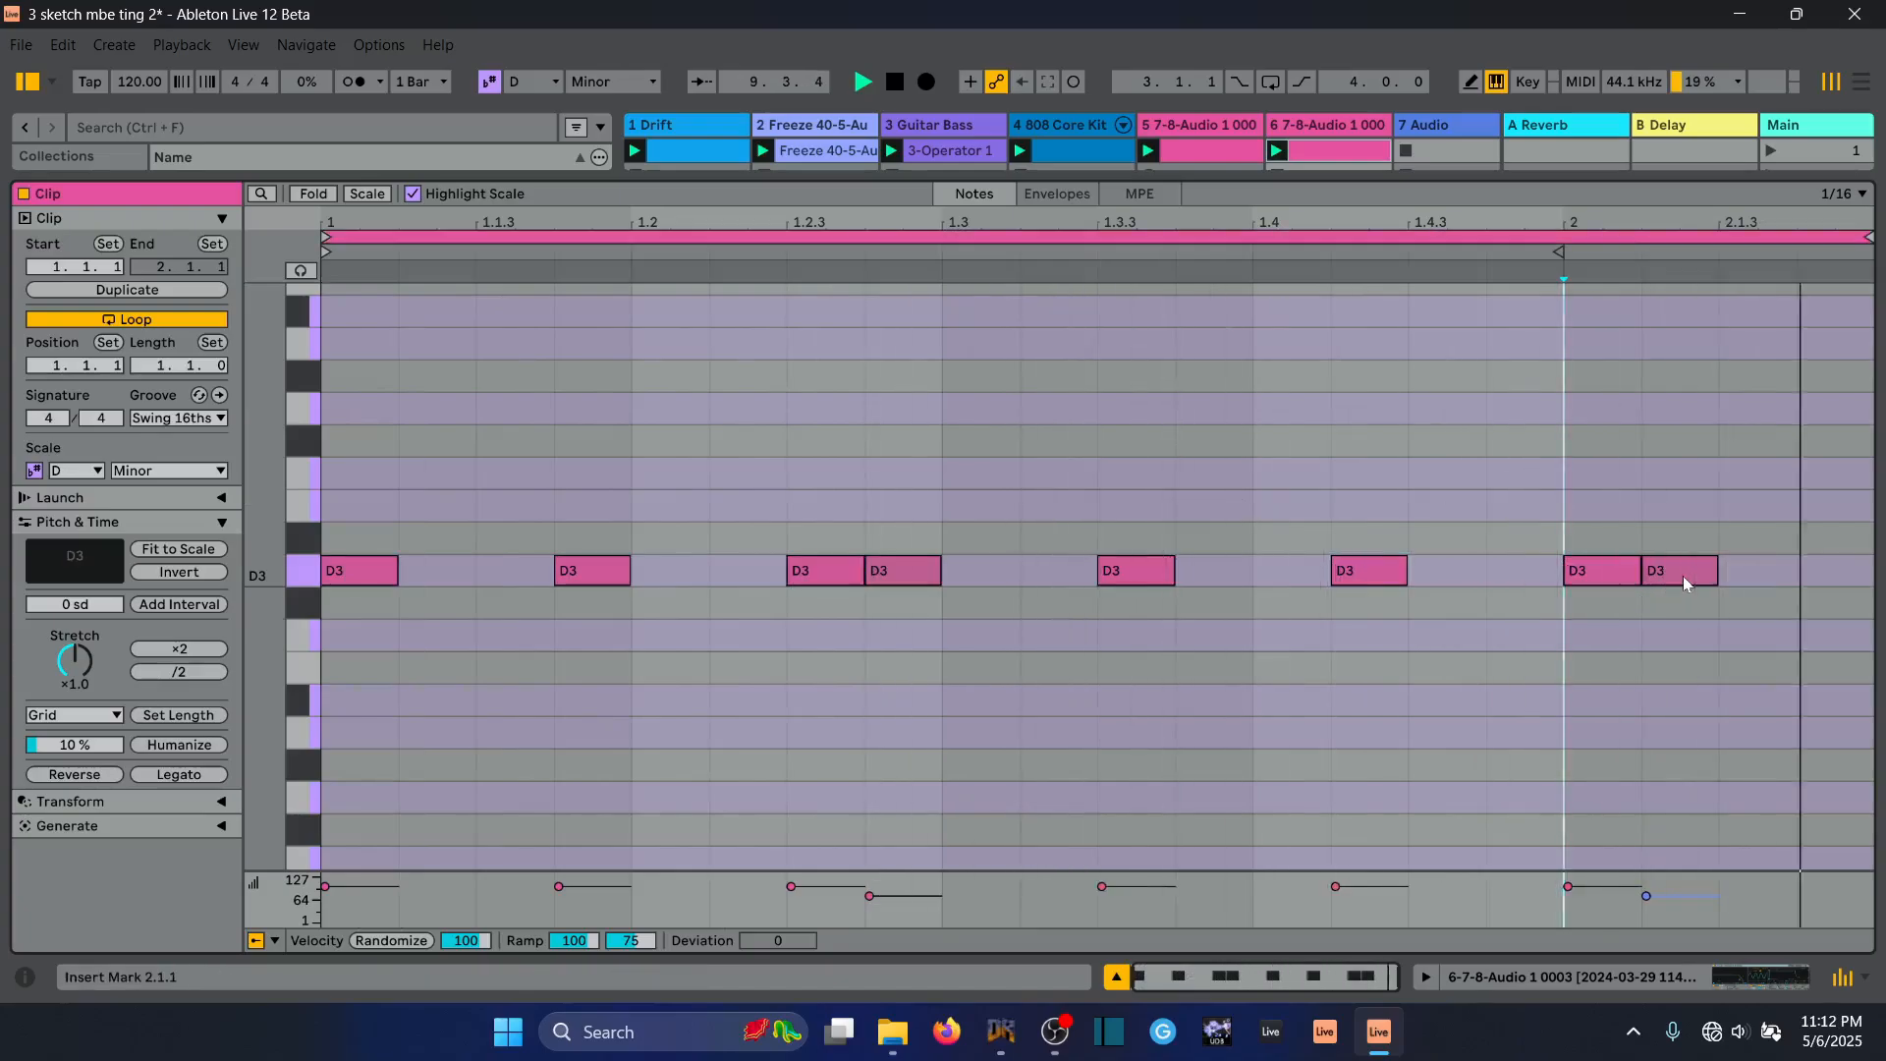
left_click_drag(1685, 583, 1452, 580)
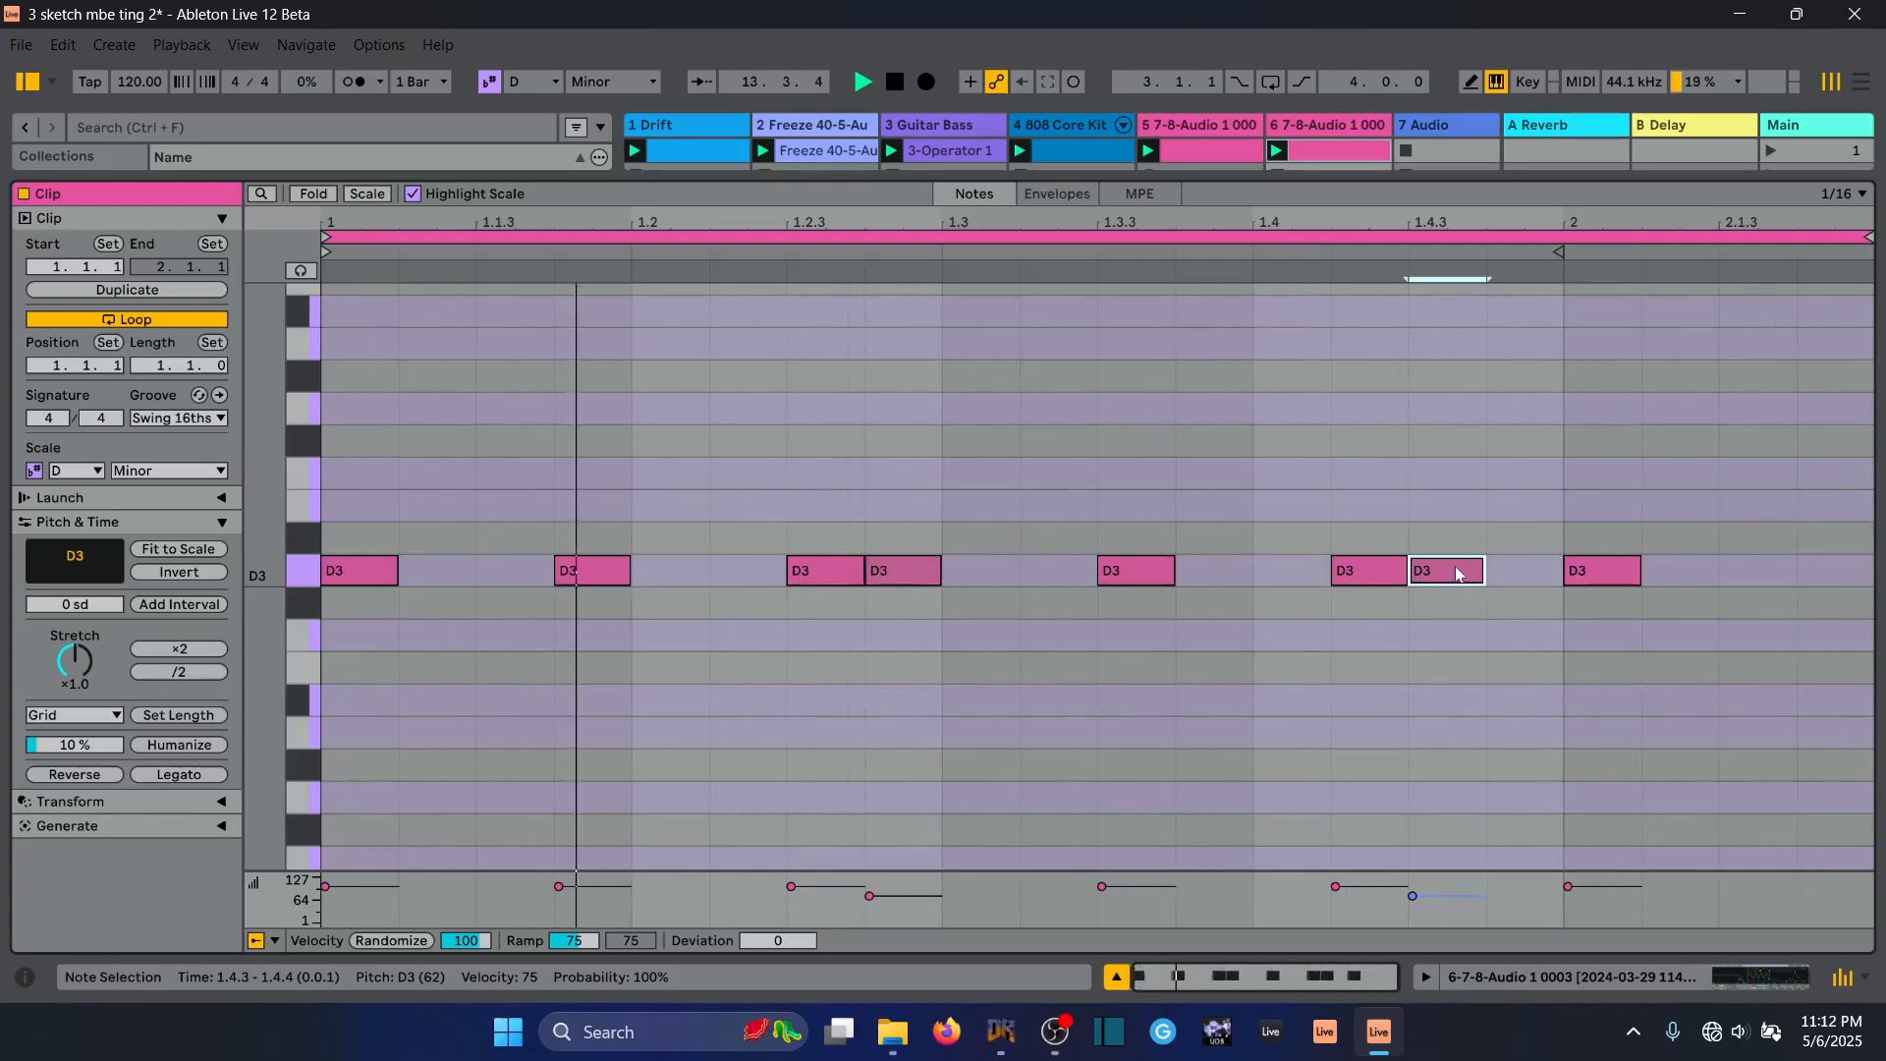
double_click(1214, 130)
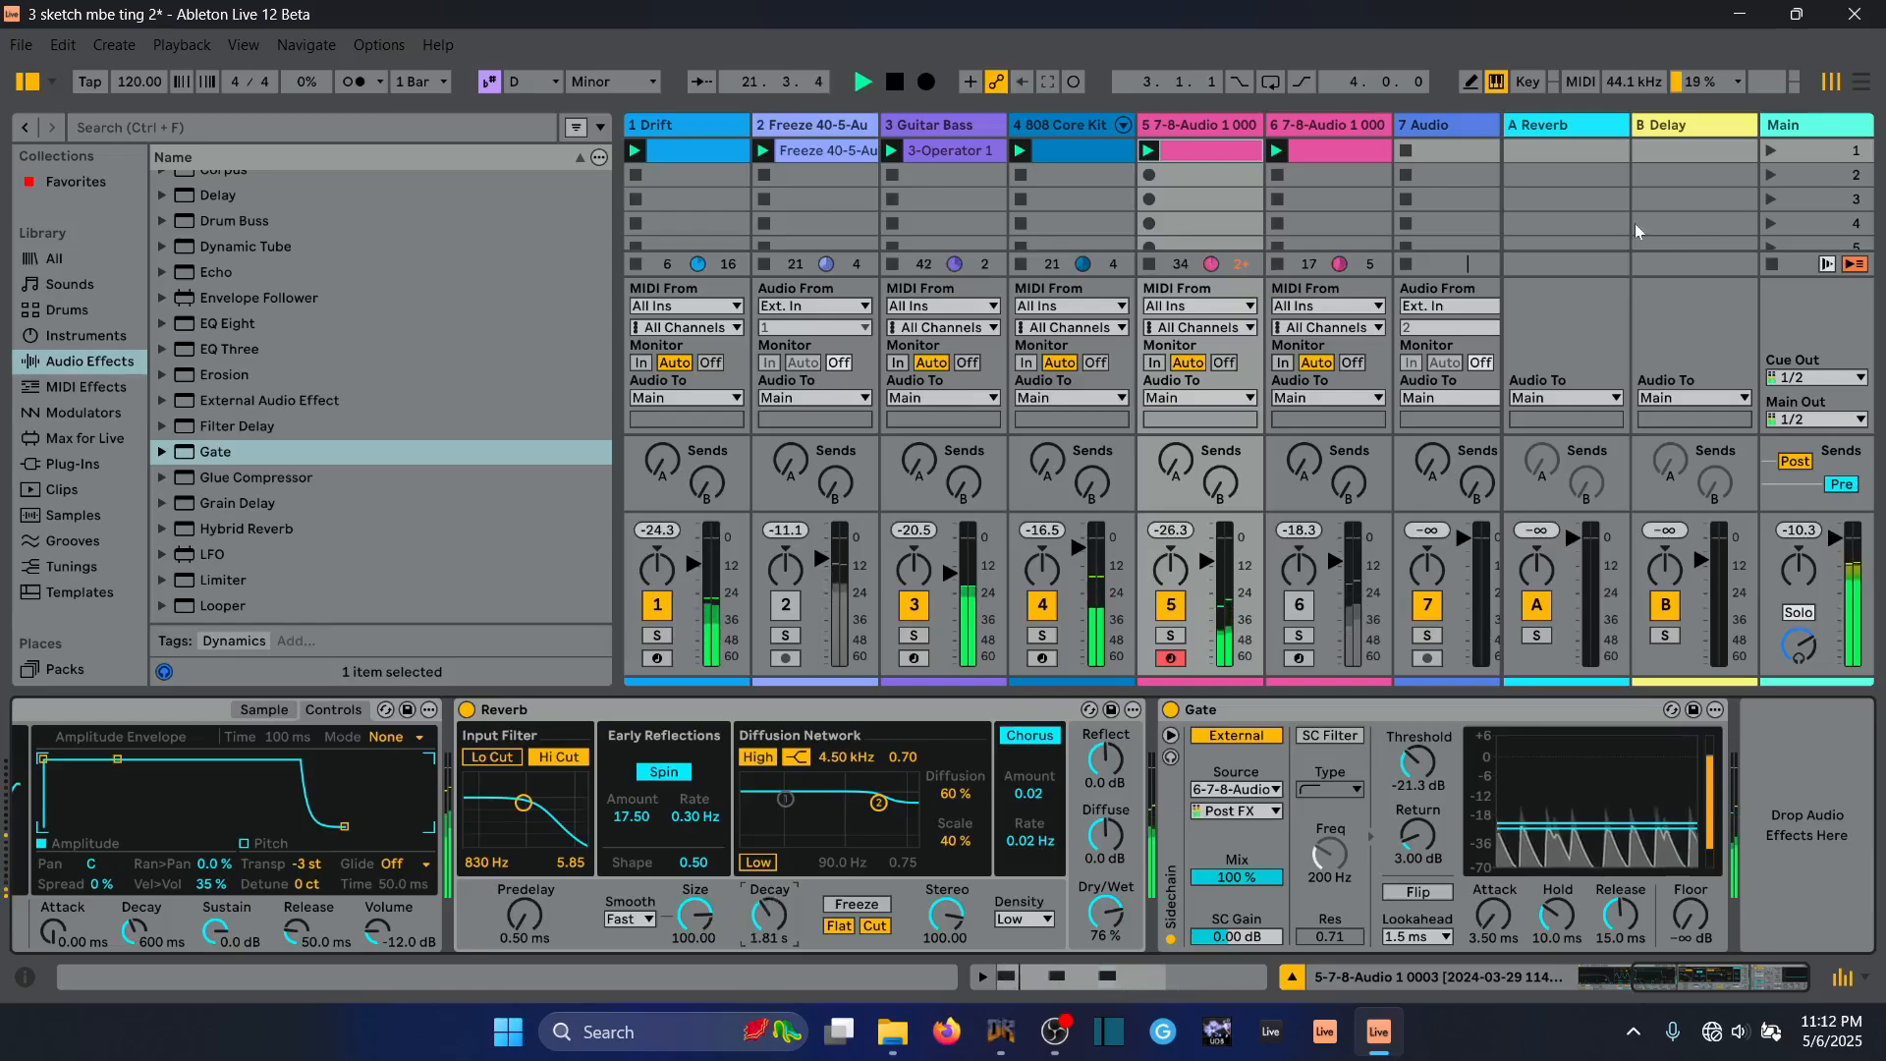
In the track 6 clip, move the D3 at 1.4.2 to 2.1.3, the one at 1.2.4 to 1.3.4, and the one at 2.1.1 to 2.1.4
left_click(1344, 129)
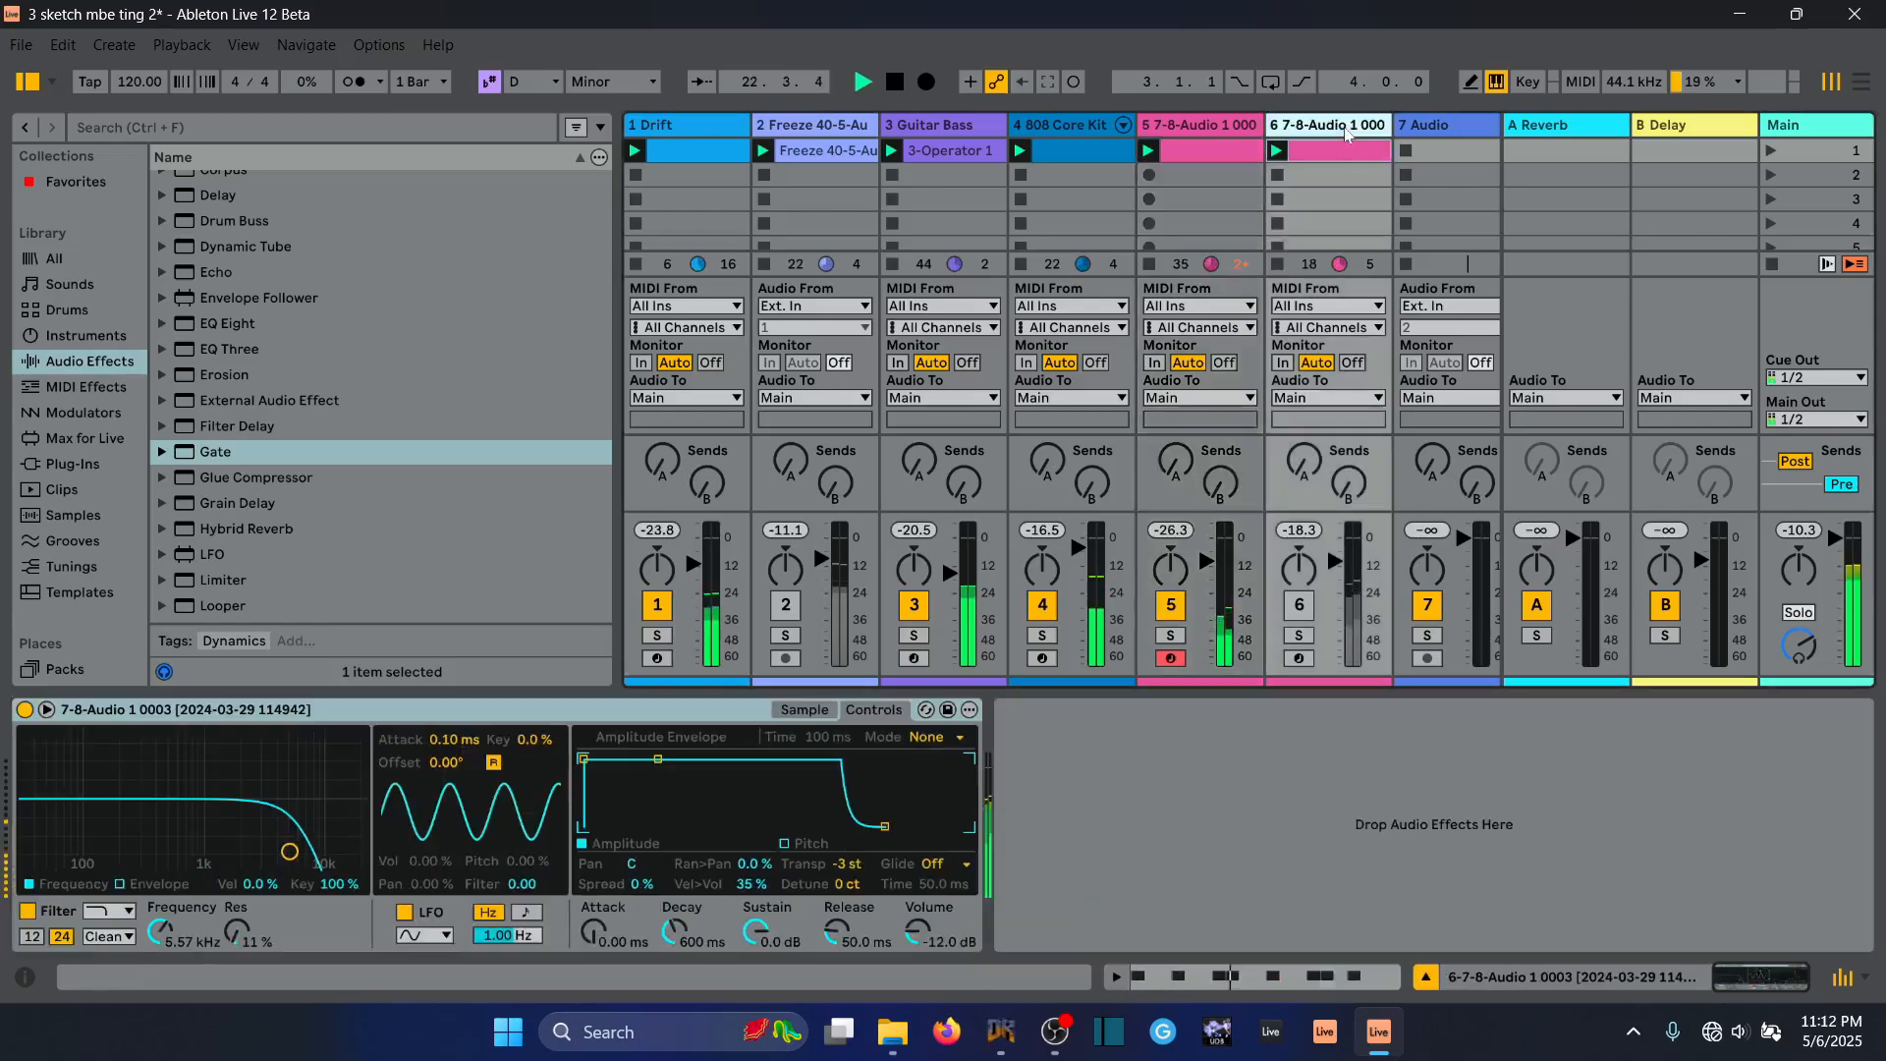
double_click(1330, 145)
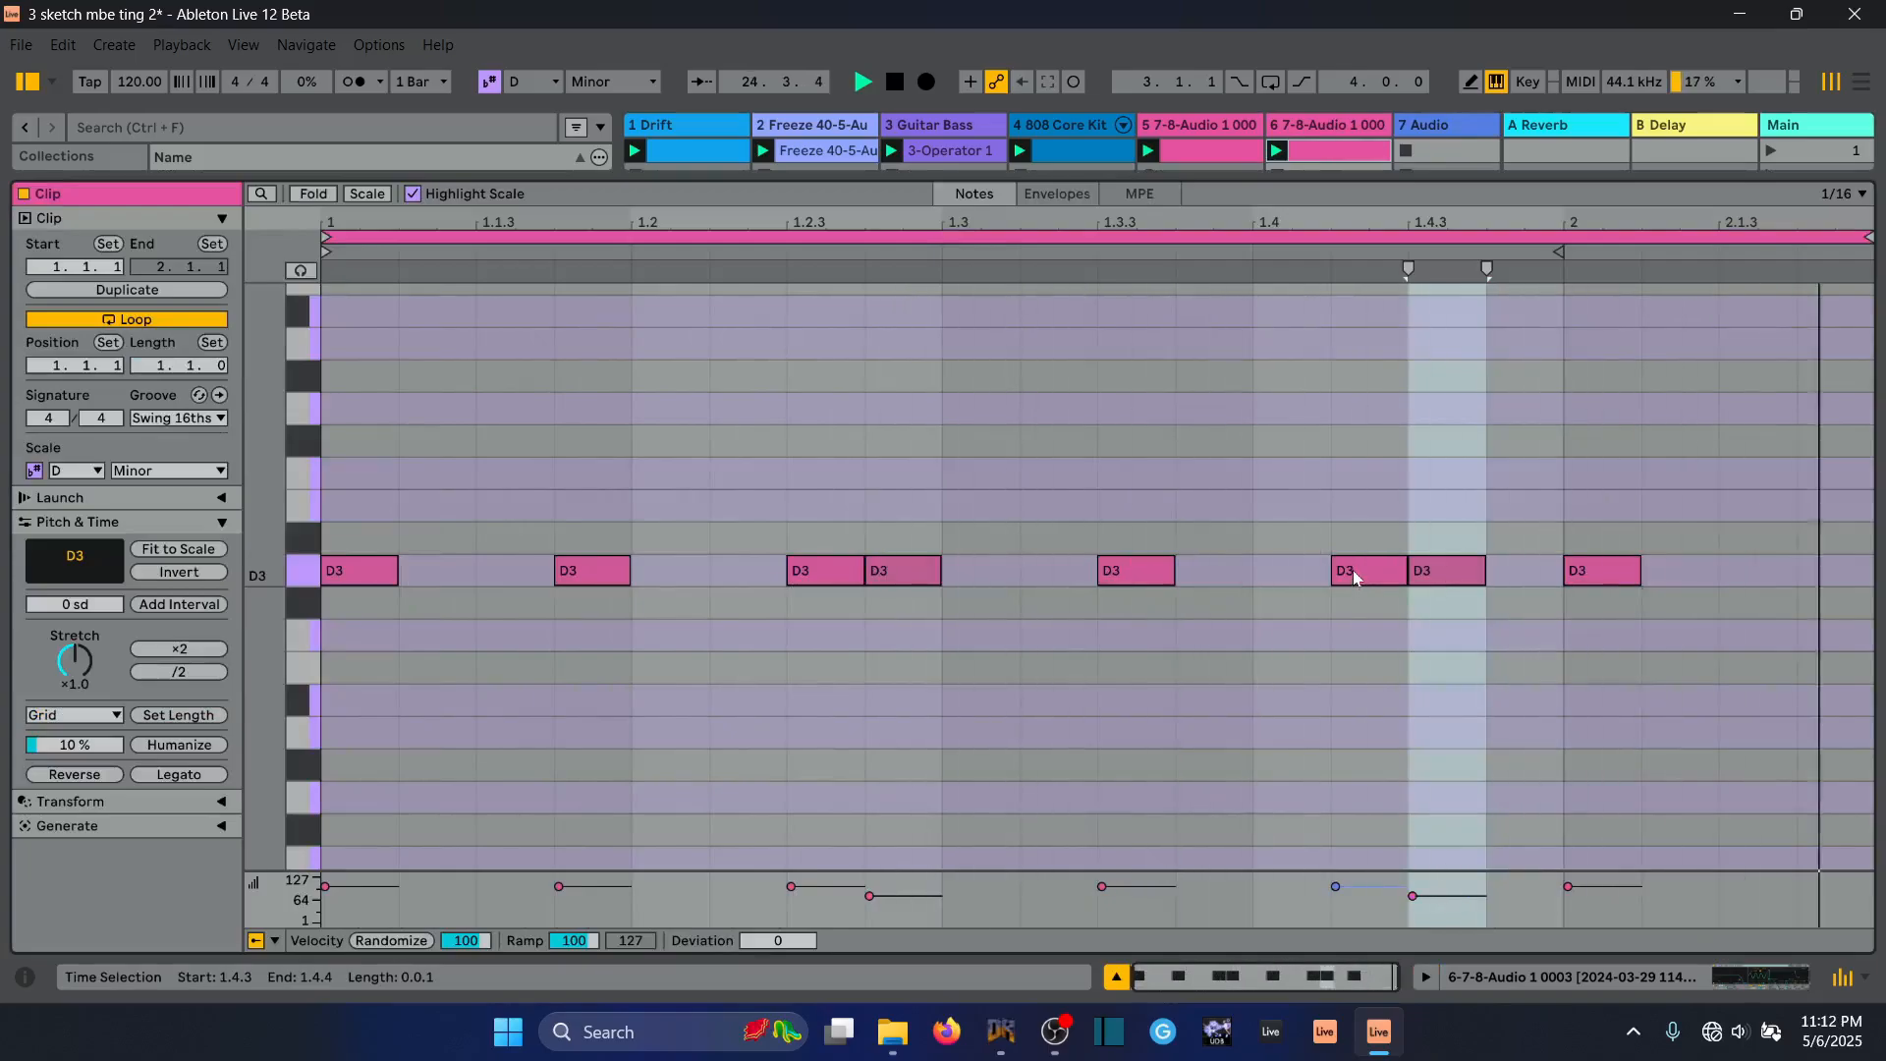
left_click_drag(1352, 571, 1742, 588)
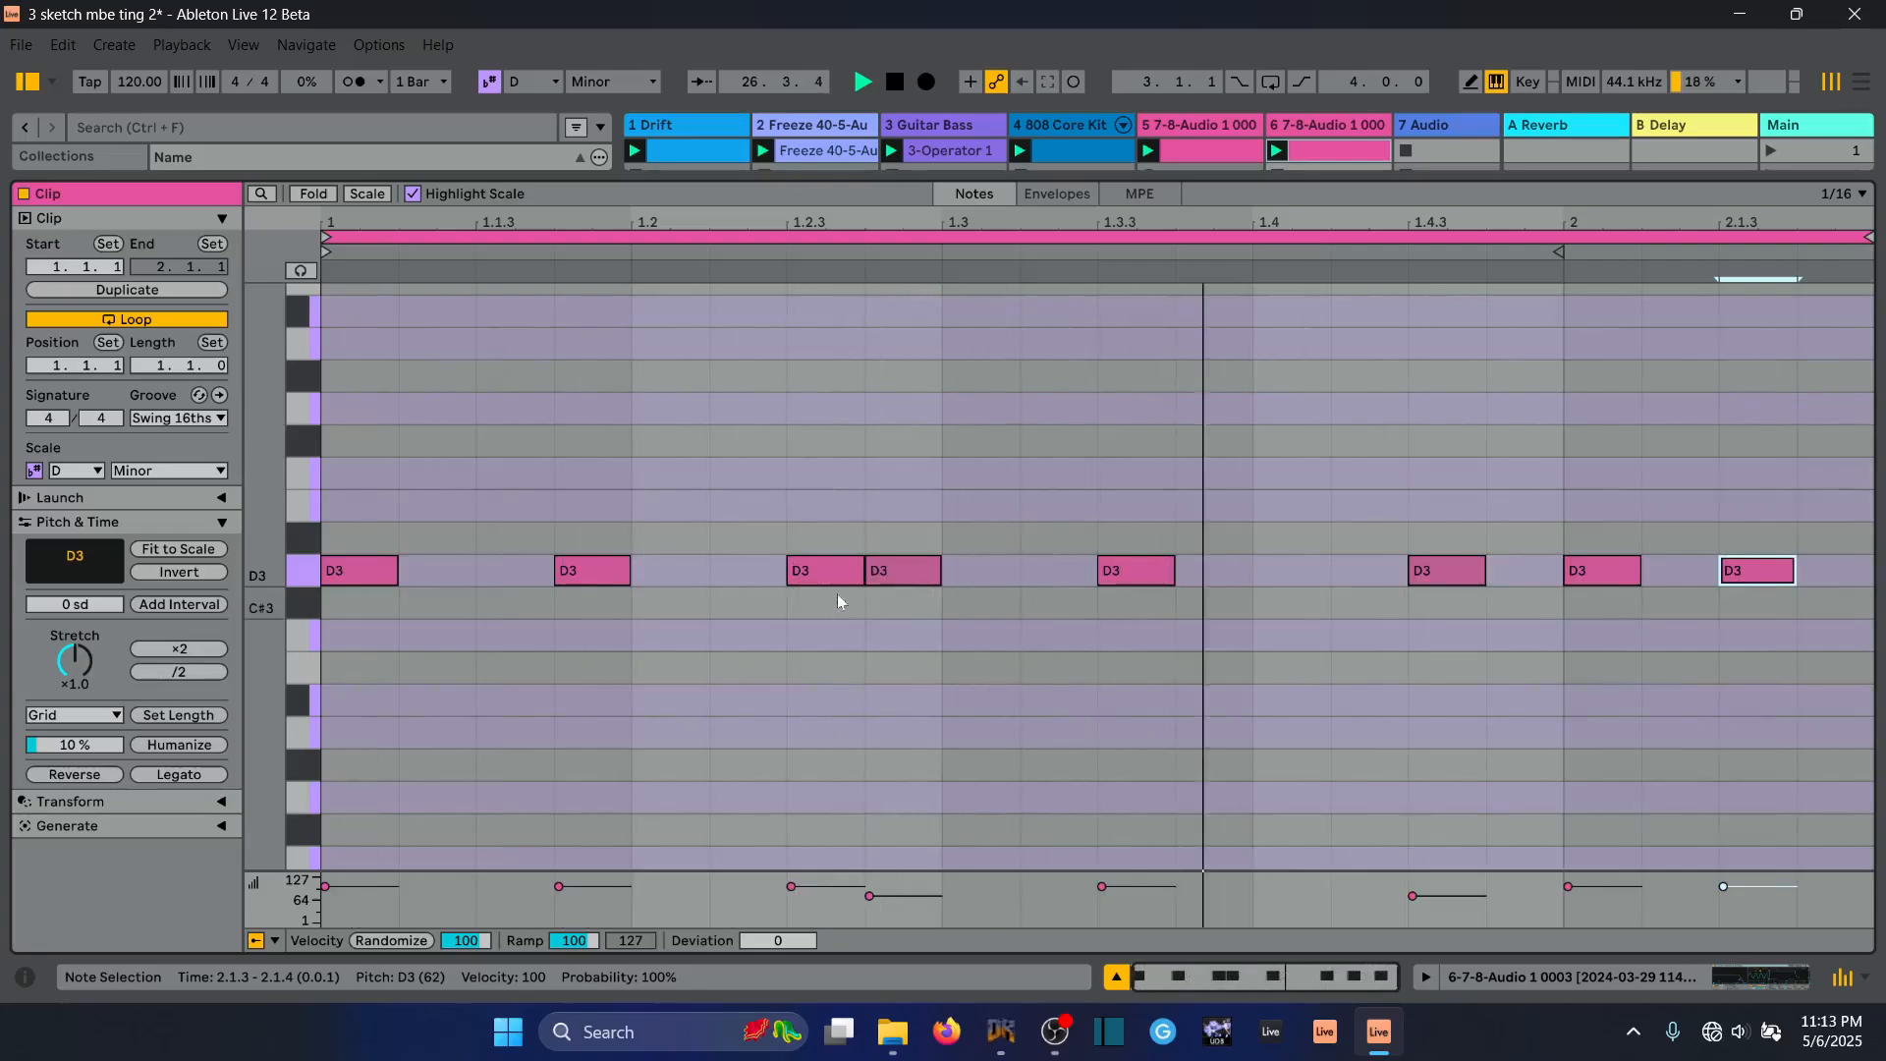
left_click_drag(931, 575, 1016, 572)
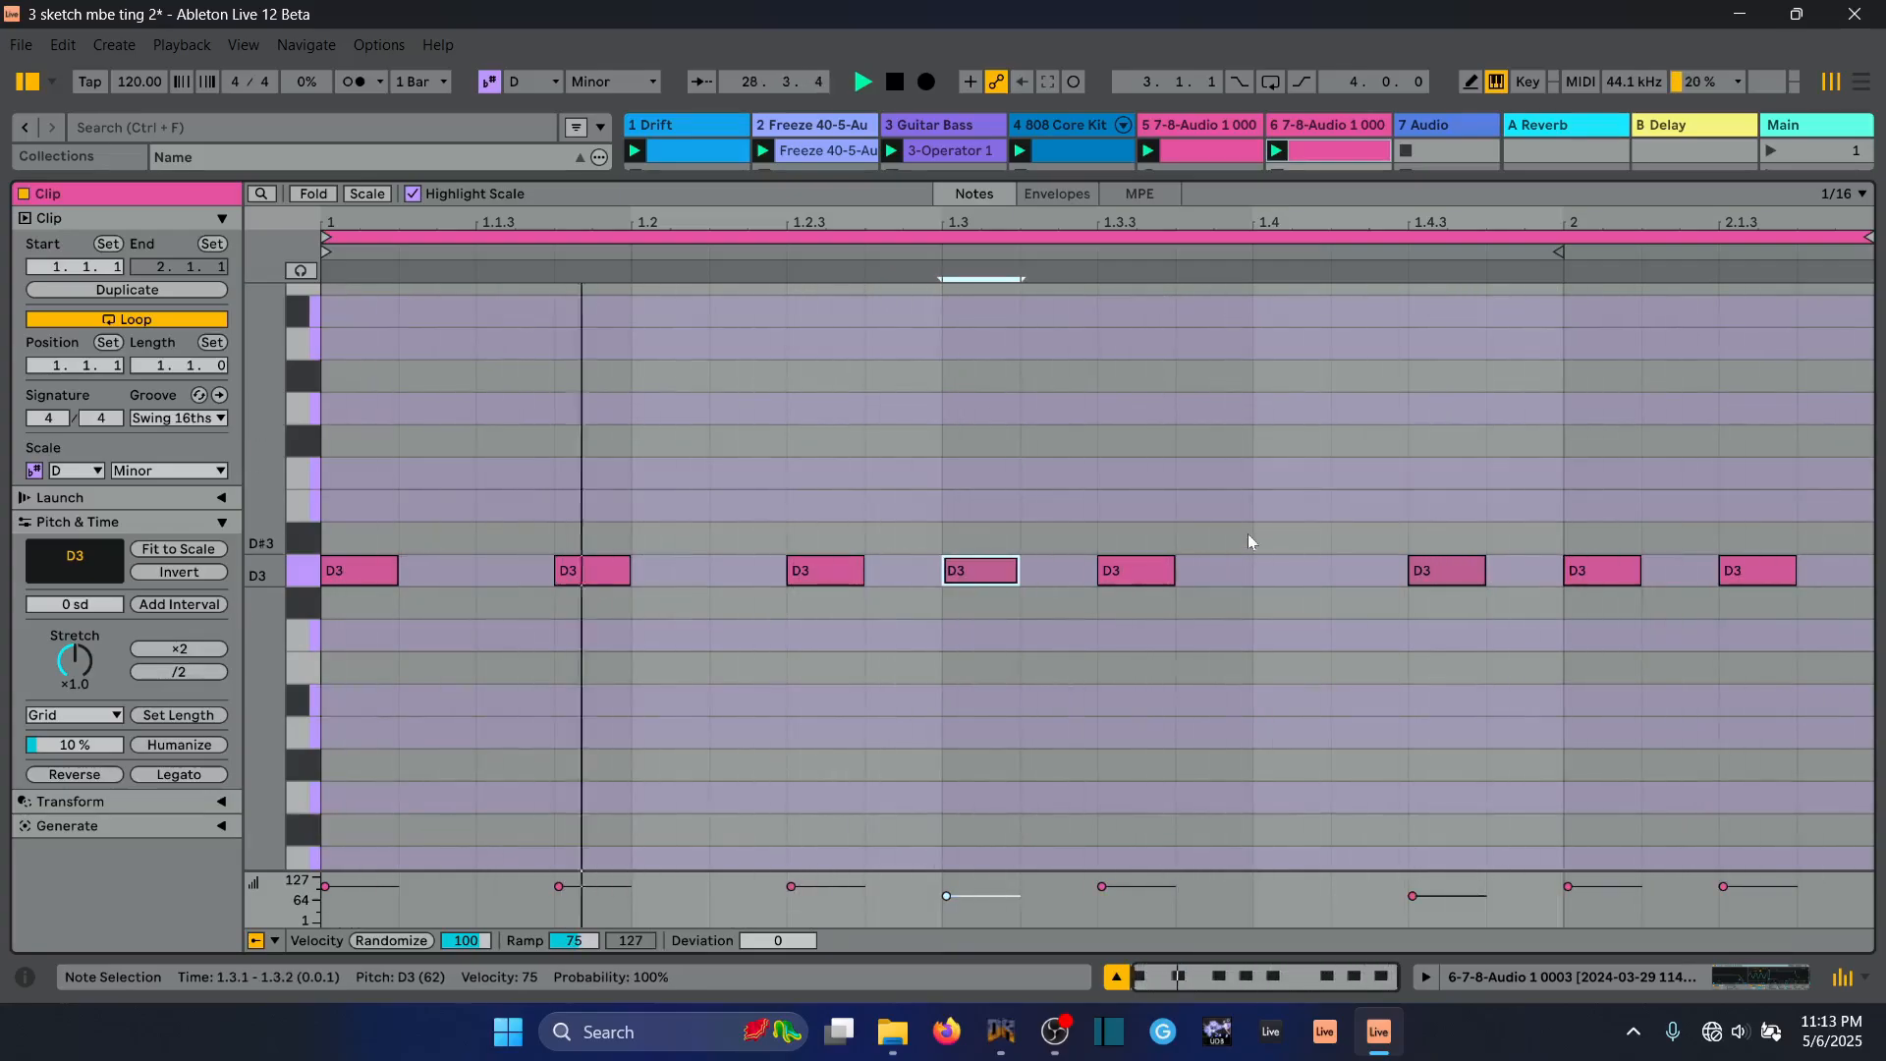
left_click_drag(1002, 579, 1241, 573)
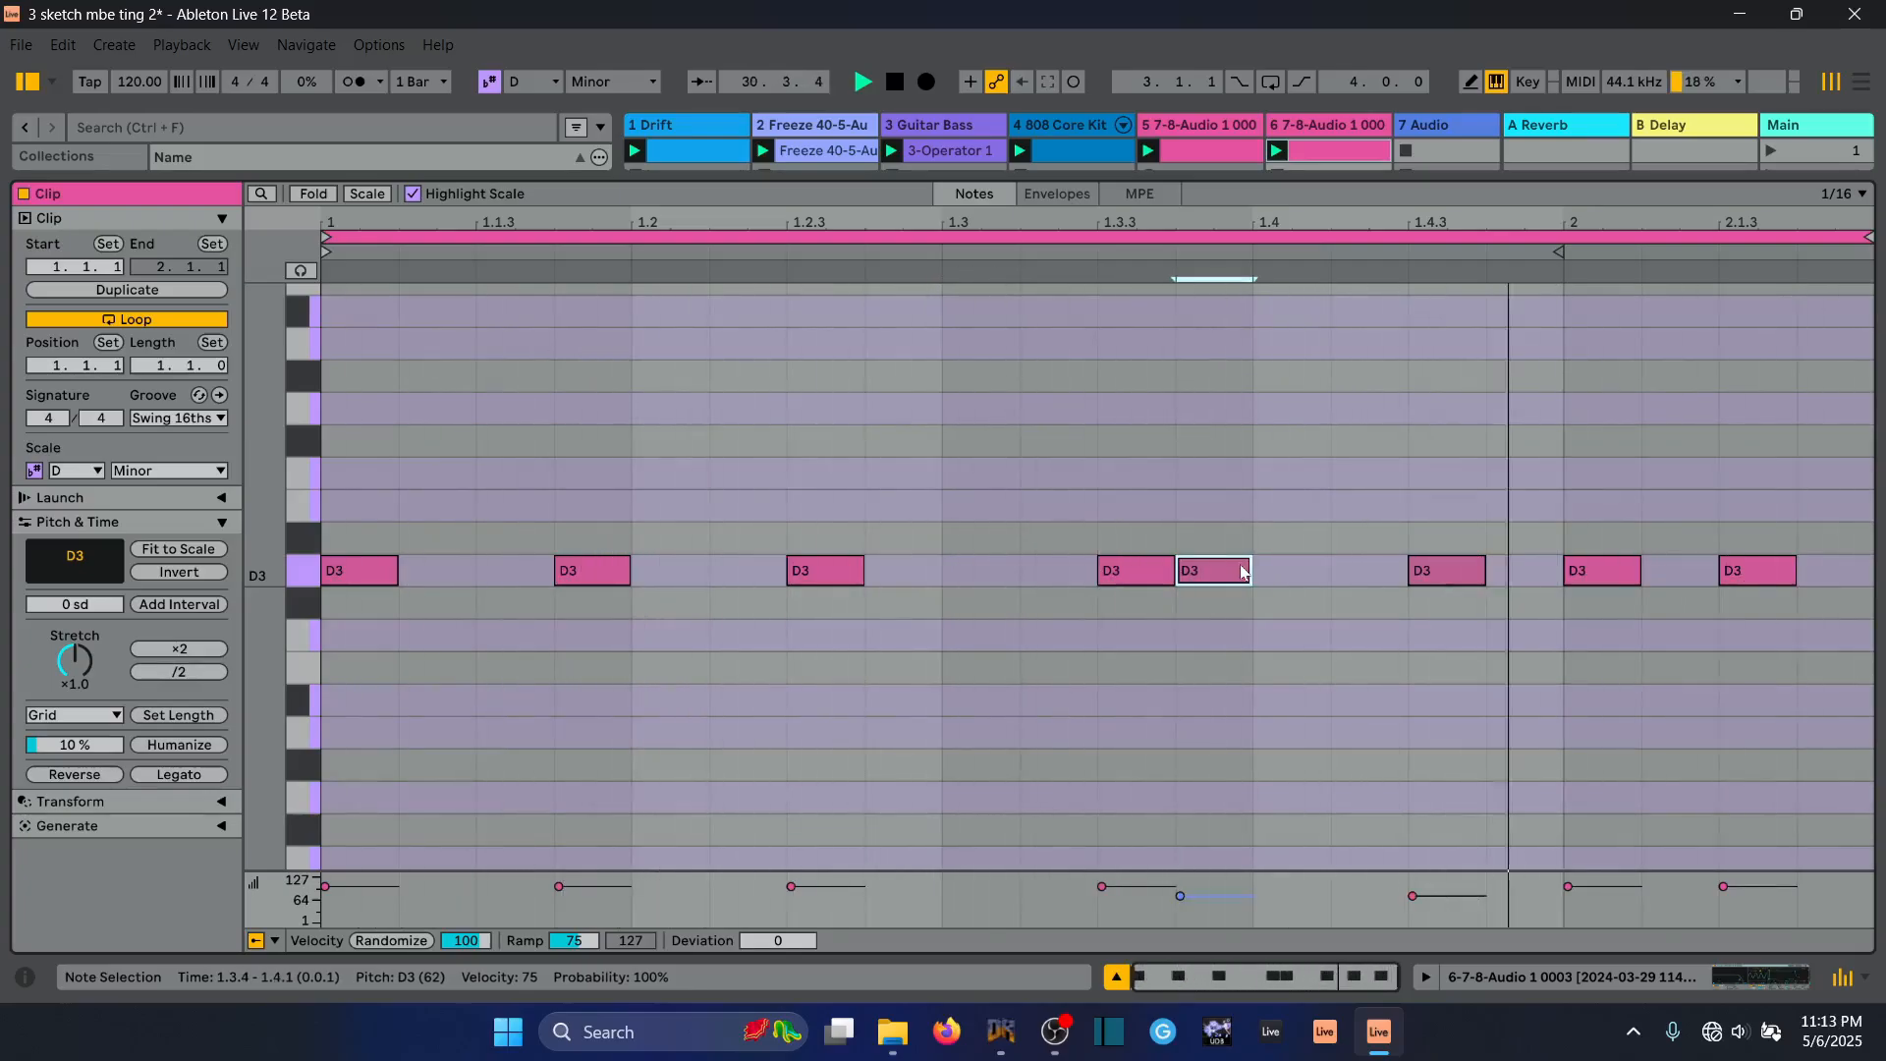
left_click_drag(1578, 570, 1818, 570)
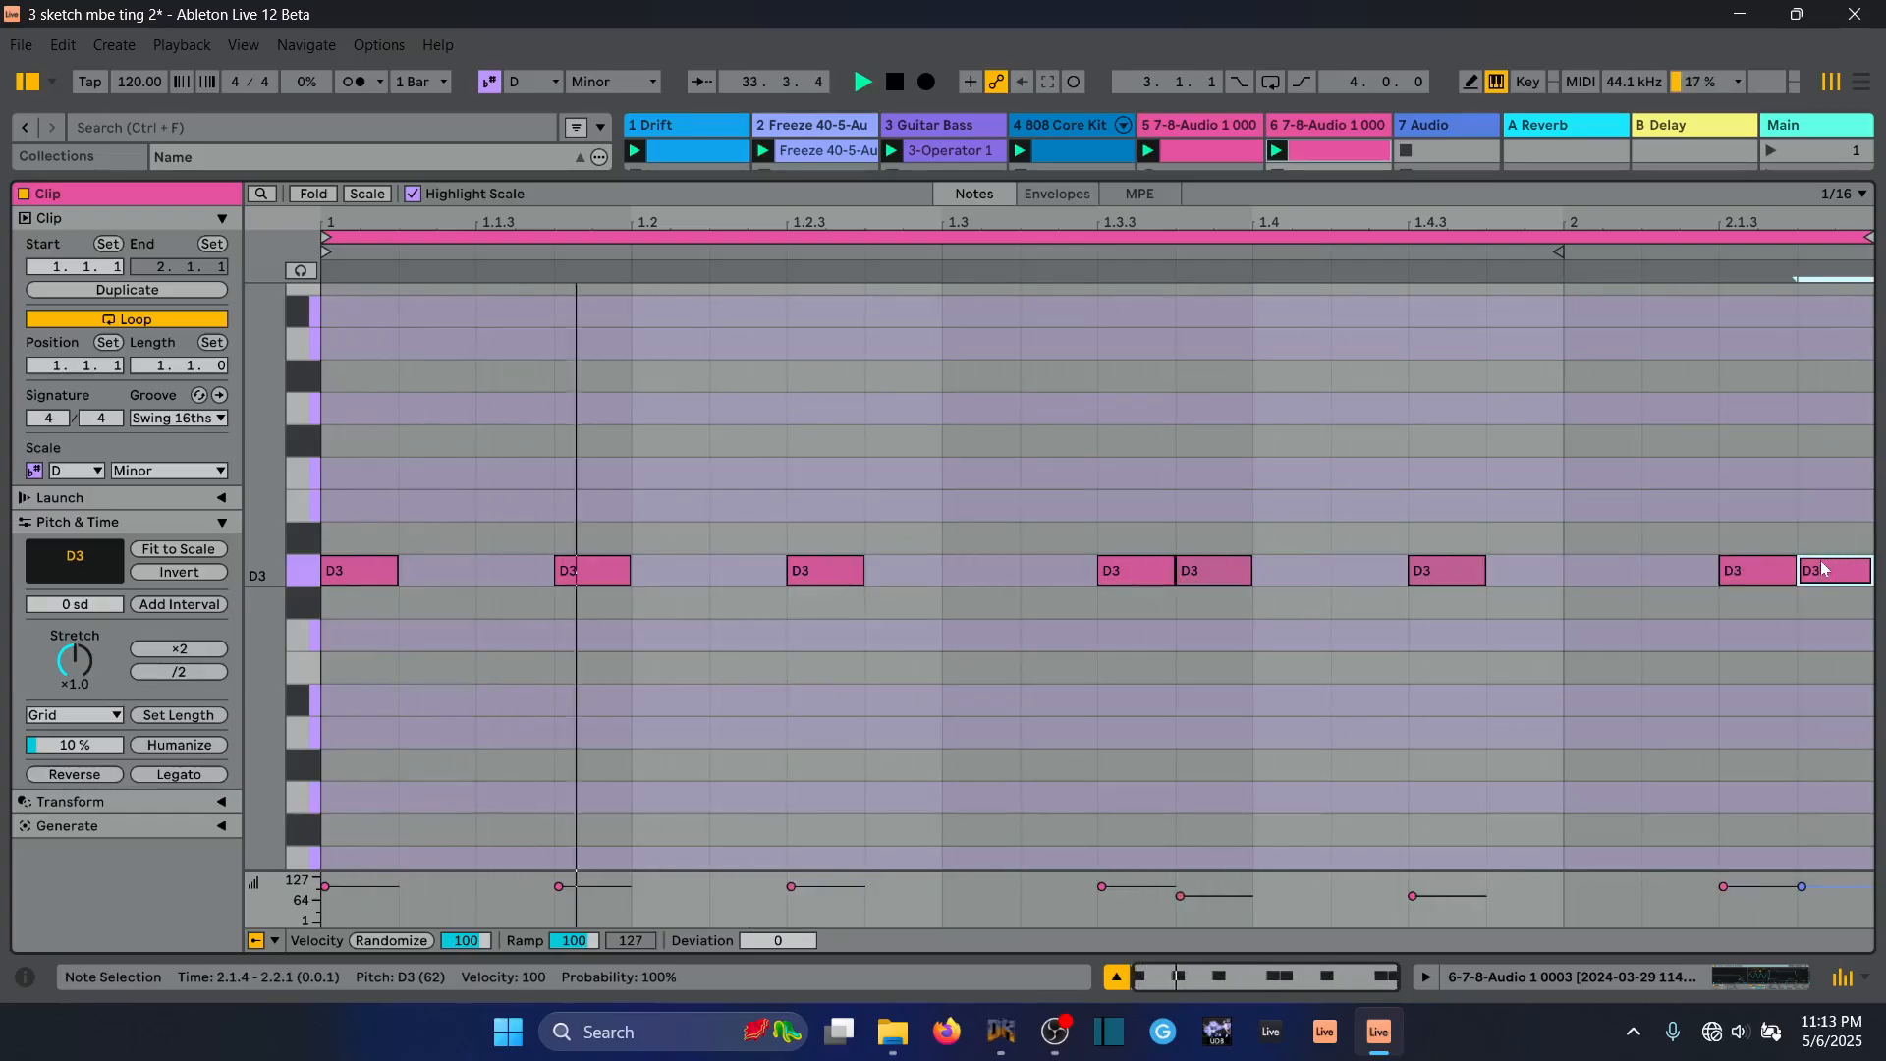
key("shift+Tab")
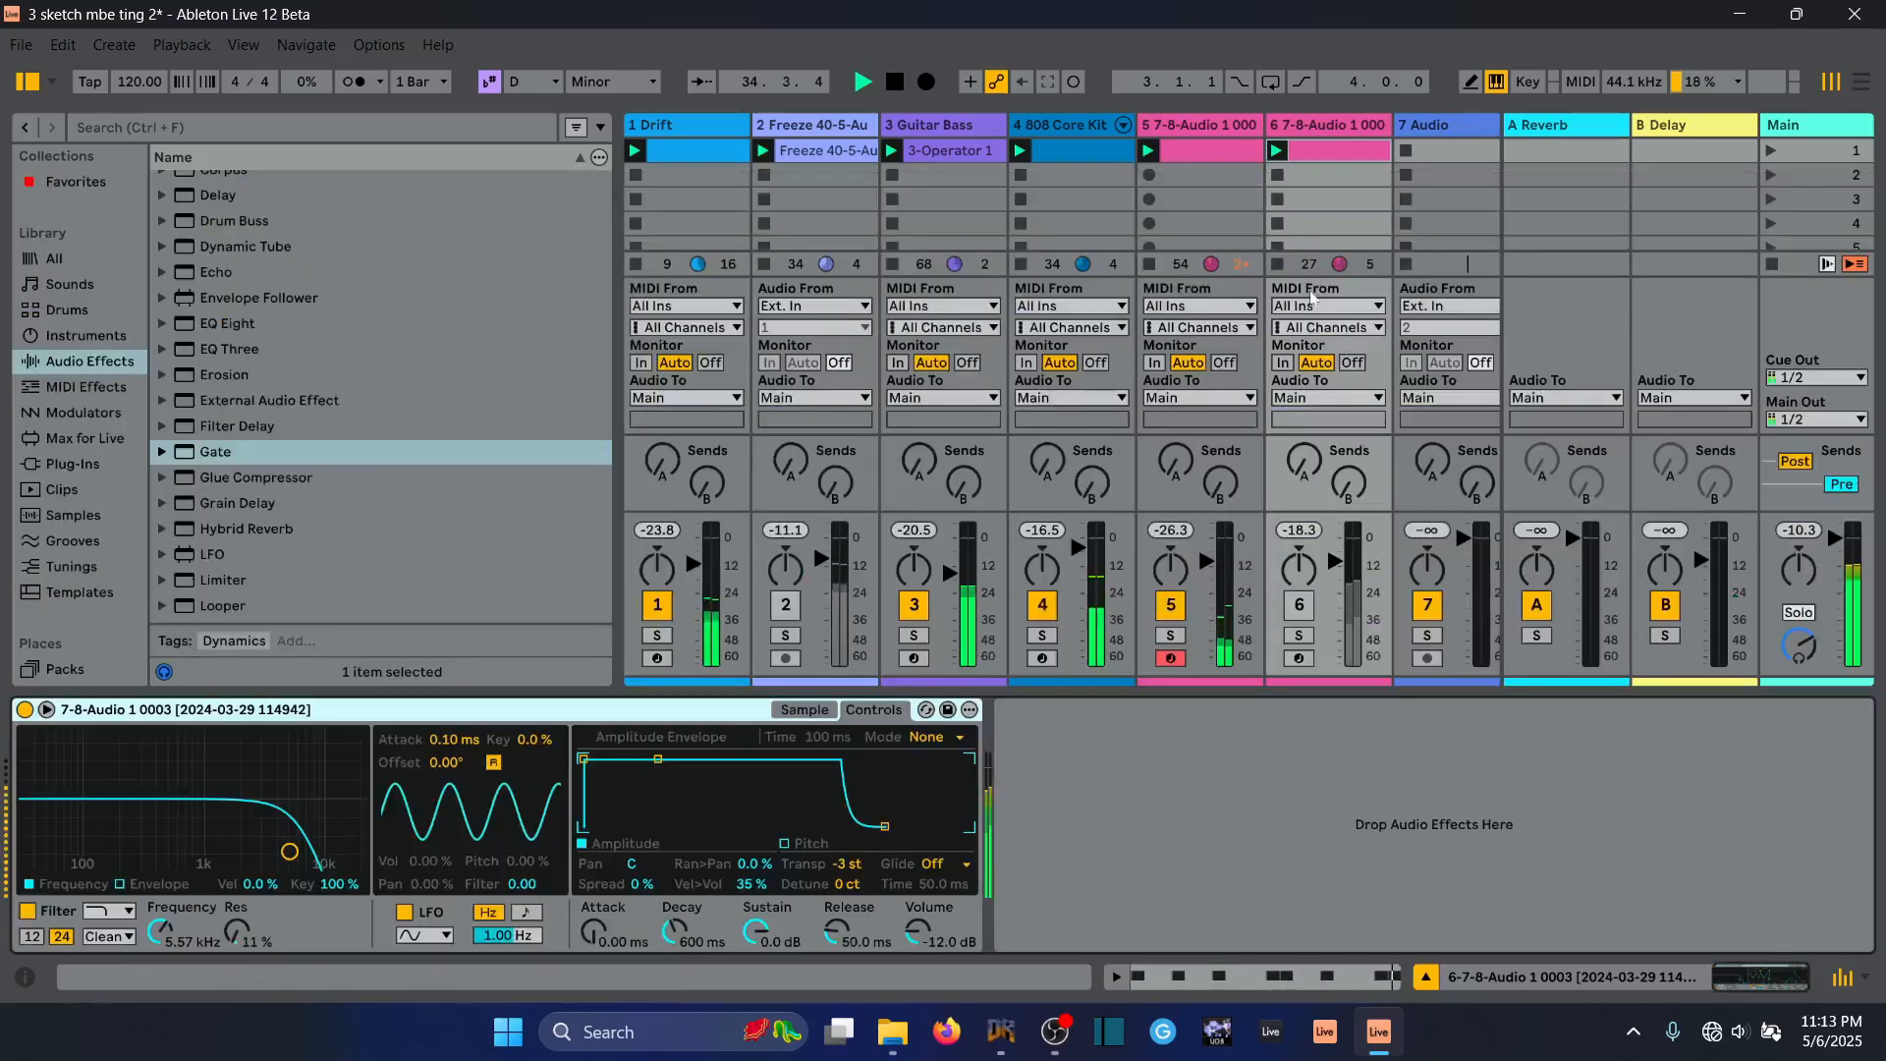
Raise the floor of track 5's Gate to -9.58 dB and lower the track's volume slightly
left_click(1223, 135)
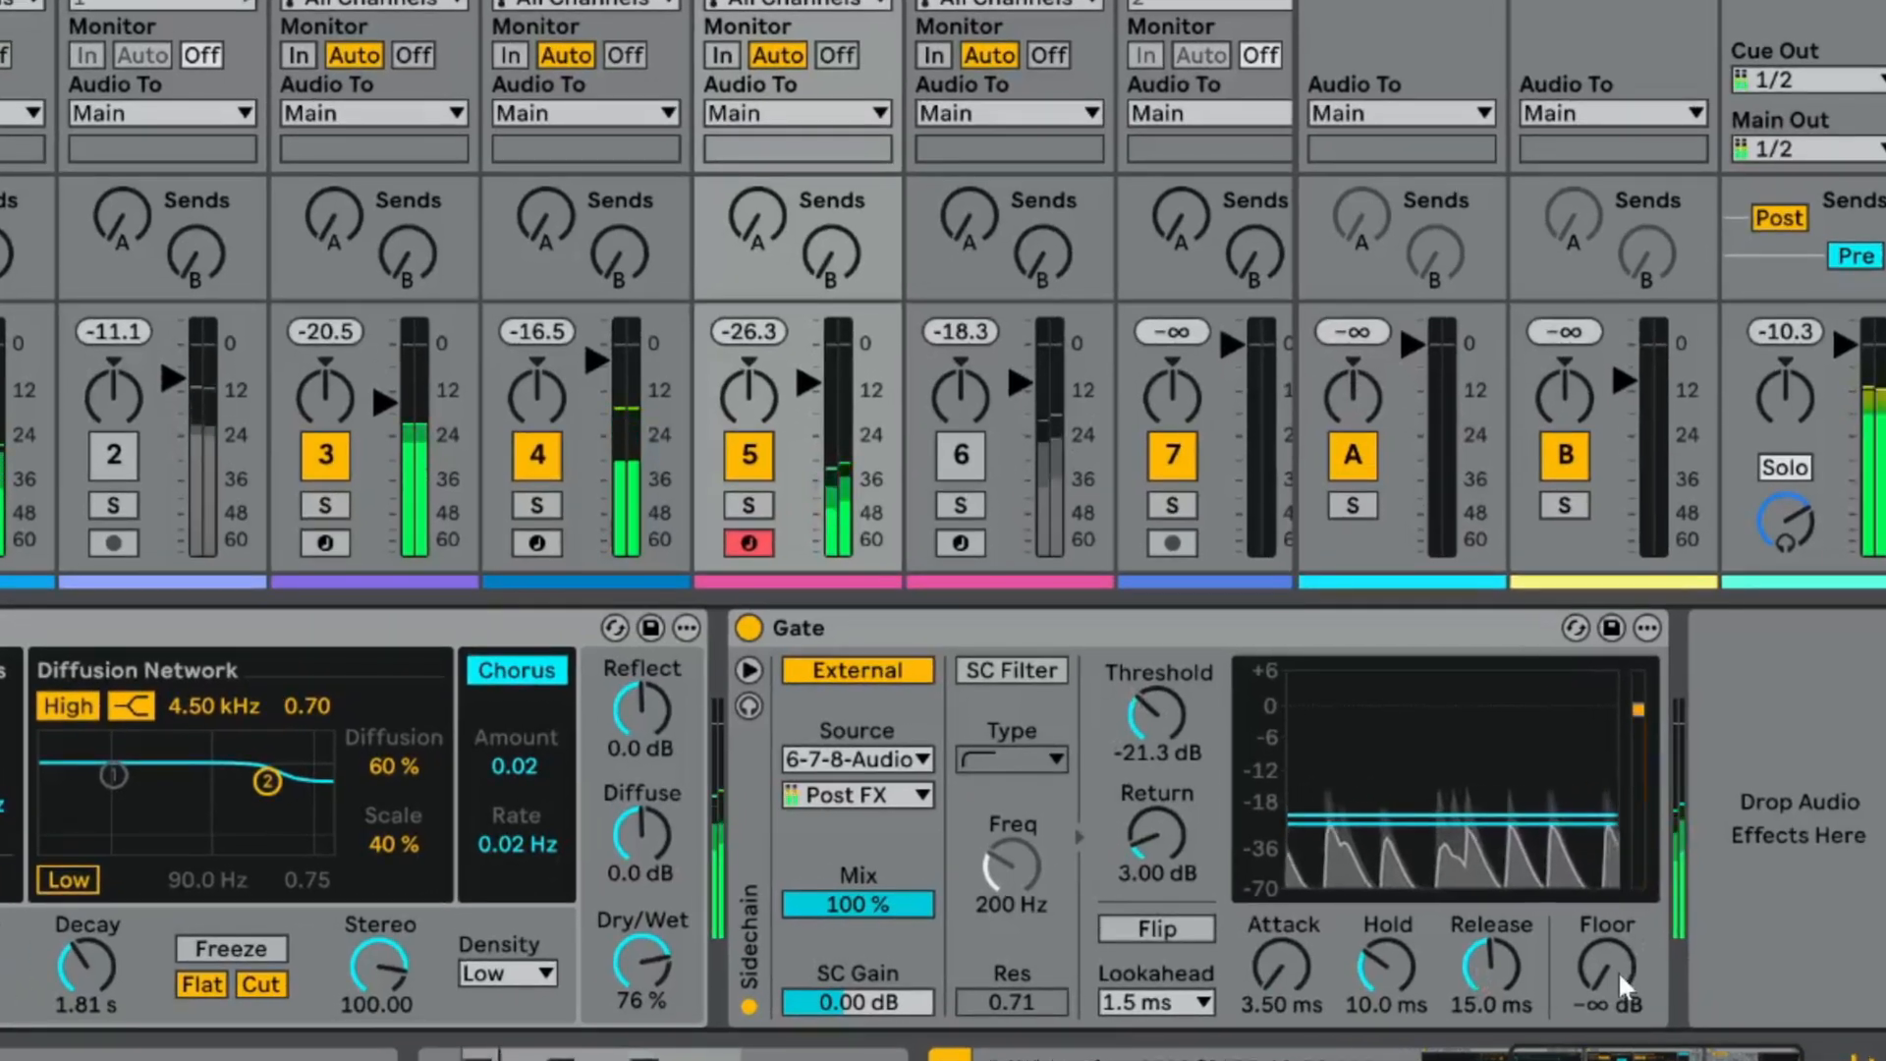
left_click_drag(1603, 966, 1603, 959)
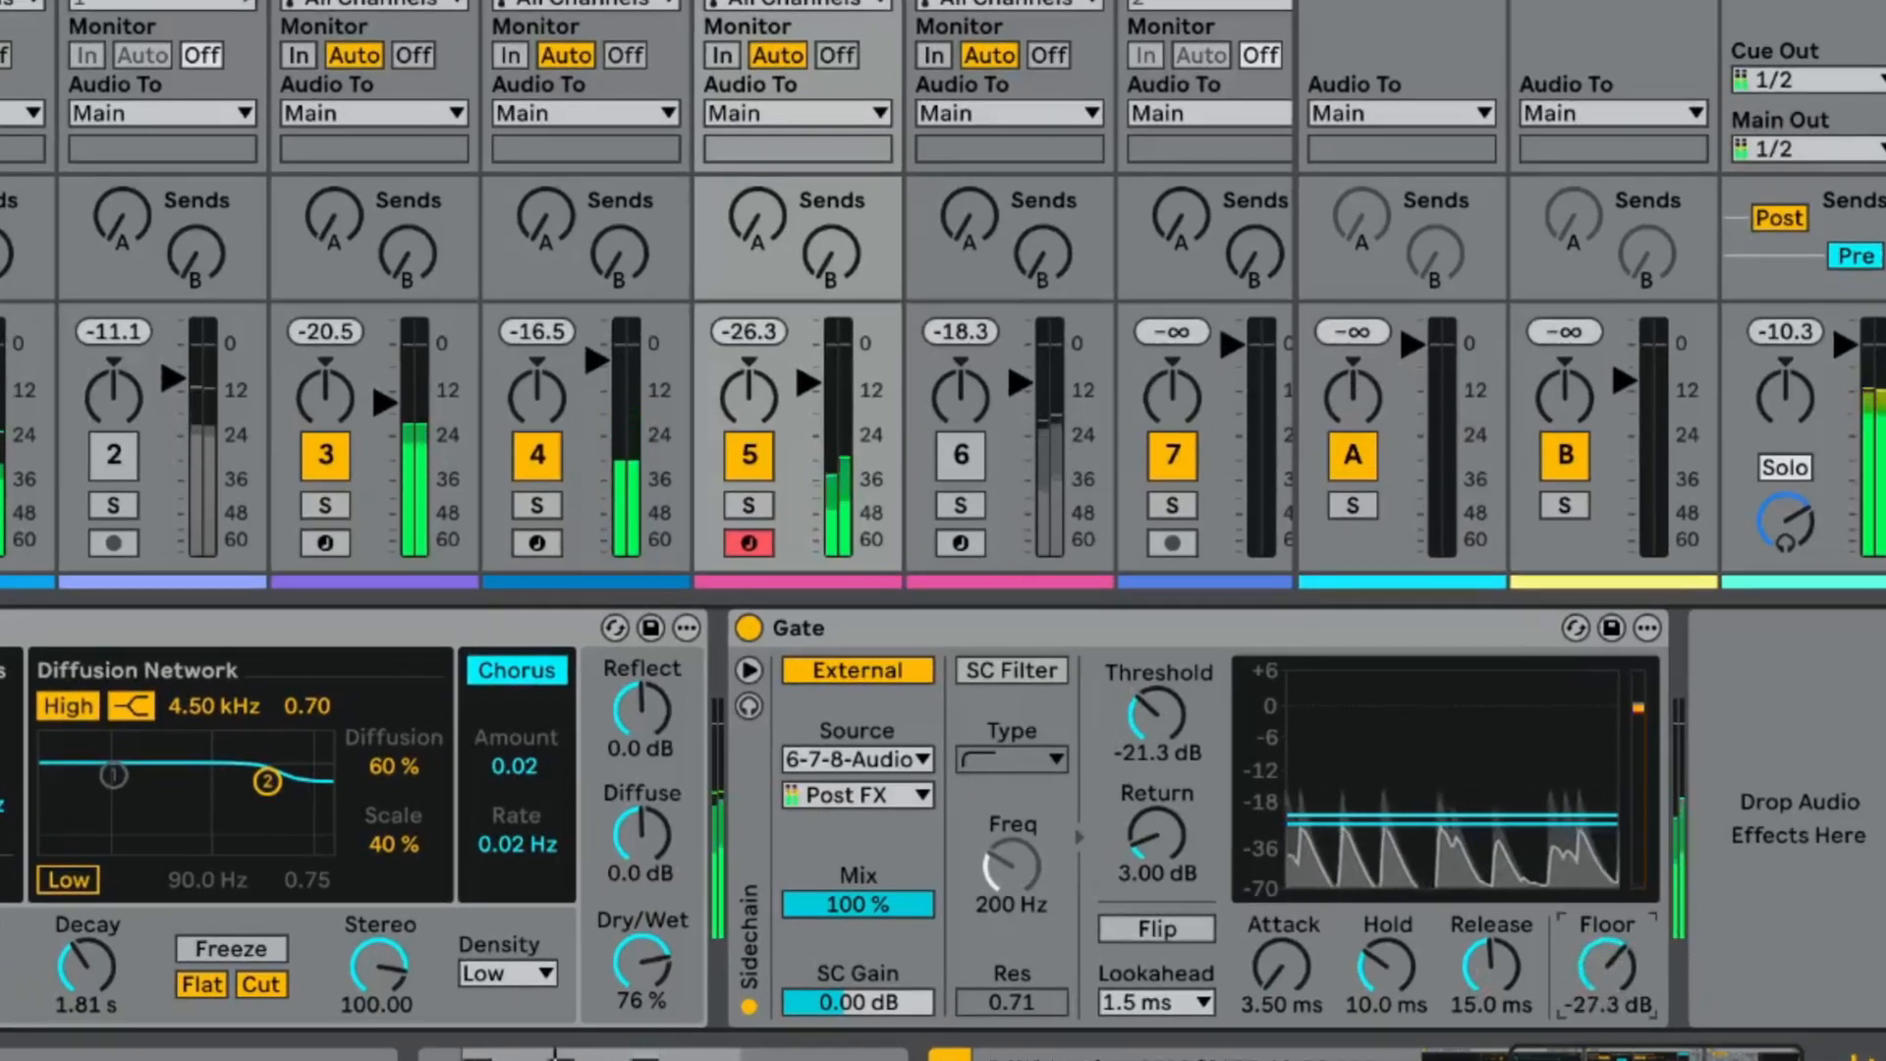
left_click_drag(1602, 958, 1603, 945)
left_click_drag(1605, 981, 1605, 972)
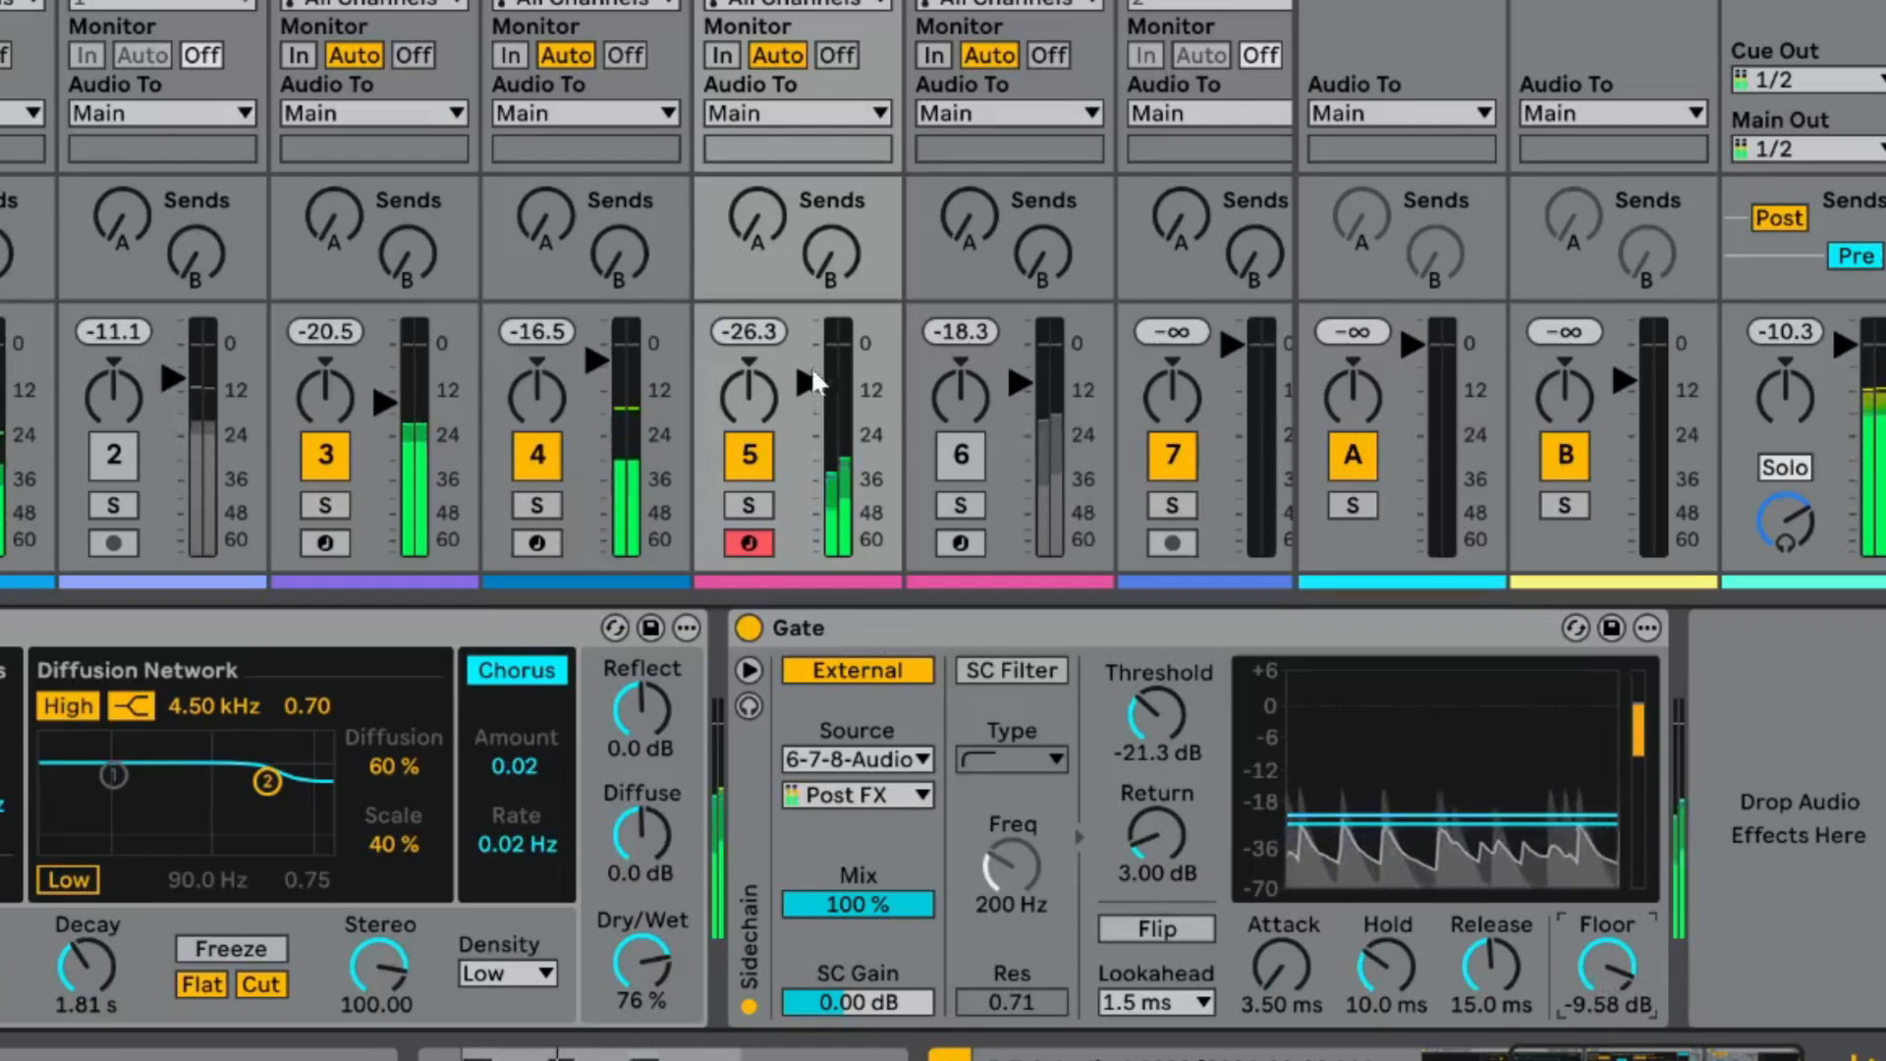
mouse_move(803, 387)
left_mouse_down()
mouse_move(804, 410)
mouse_move(803, 393)
left_mouse_up()
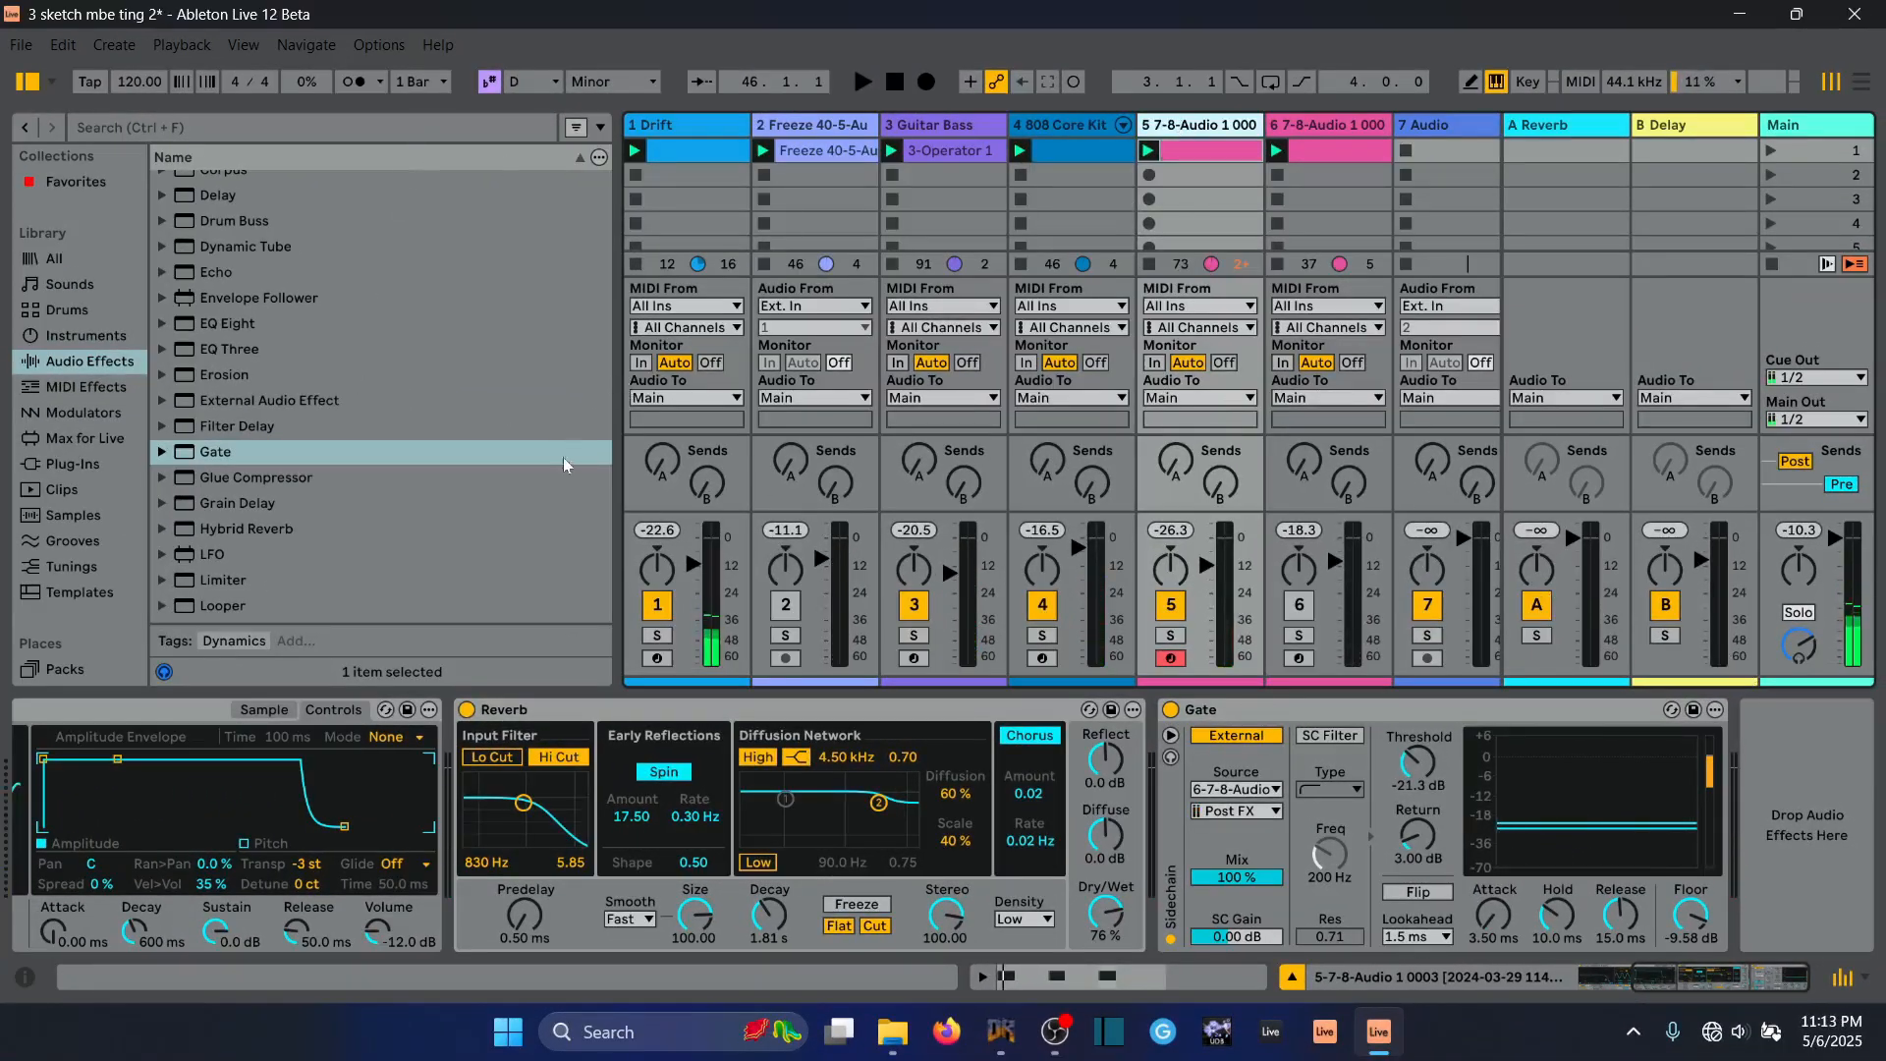
Add a Roar effect after the Gate on track 5 and set its routing to Single
scroll(343, 355, "down", 3)
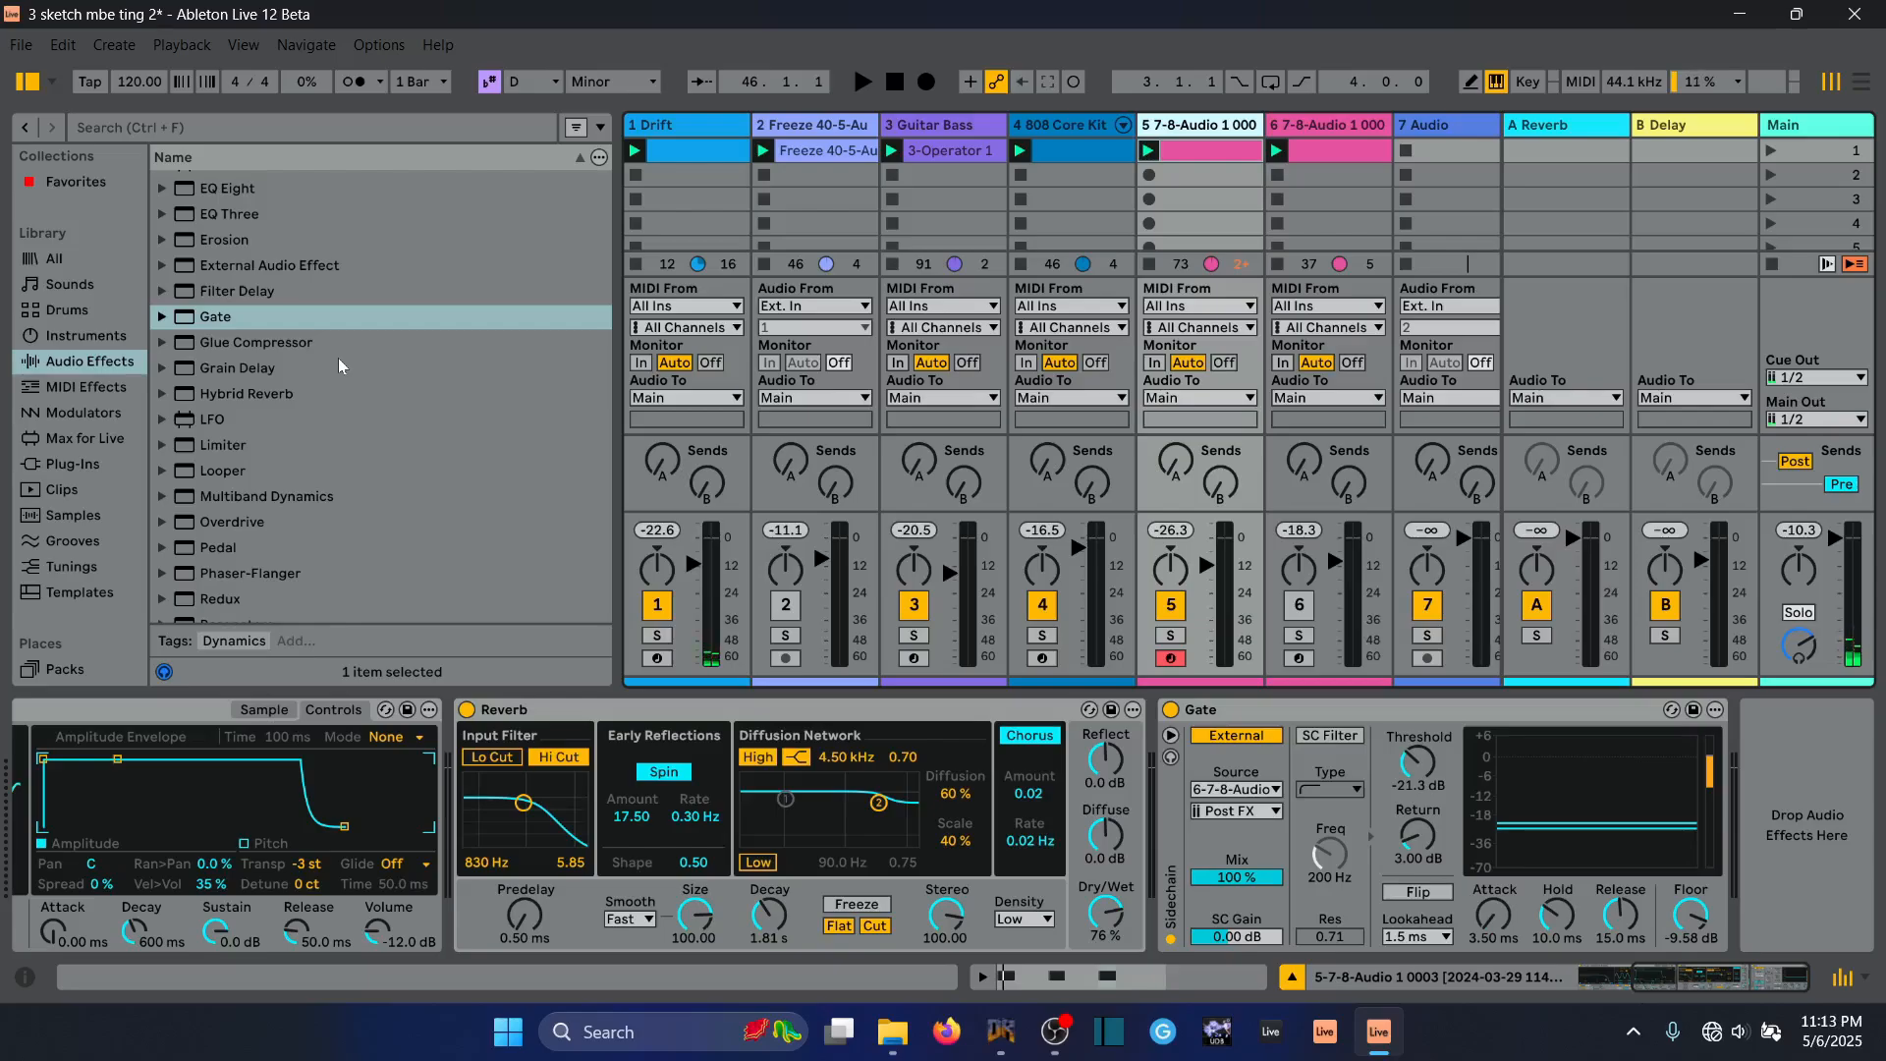
scroll(266, 391, "down", 4)
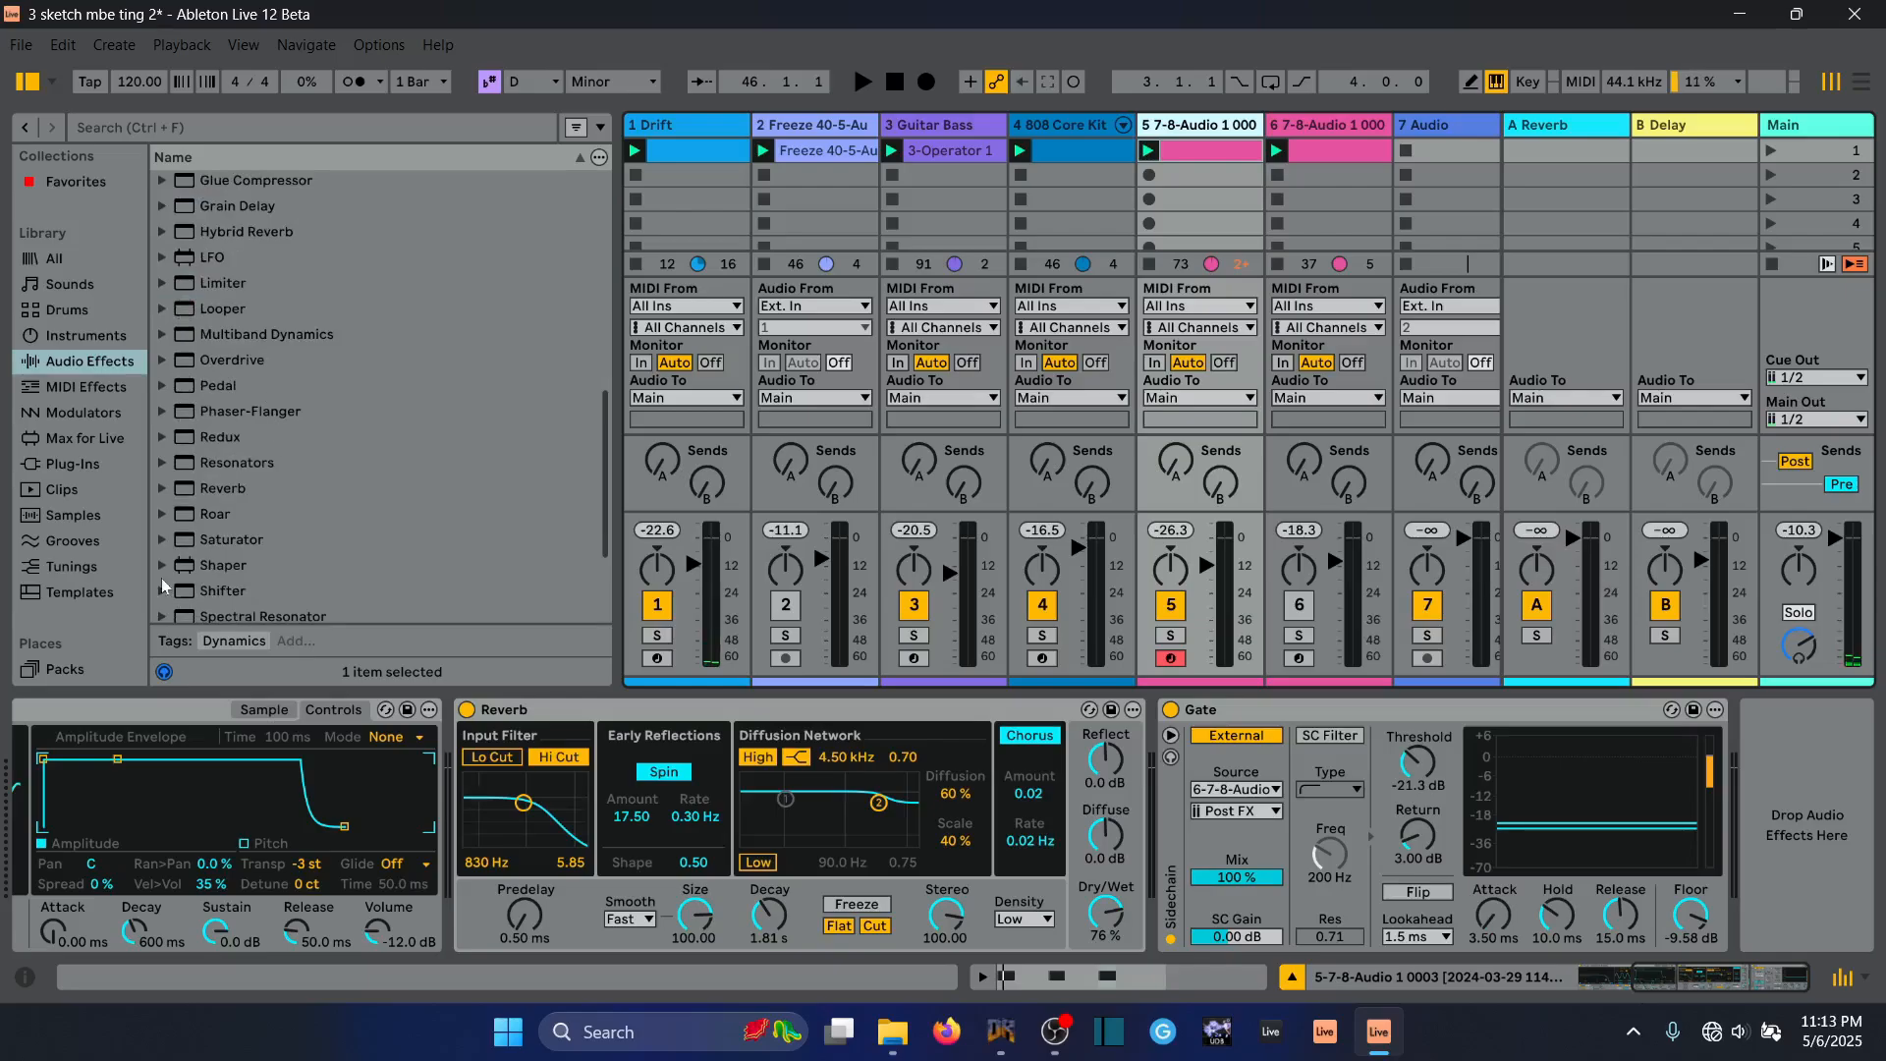
double_click(193, 515)
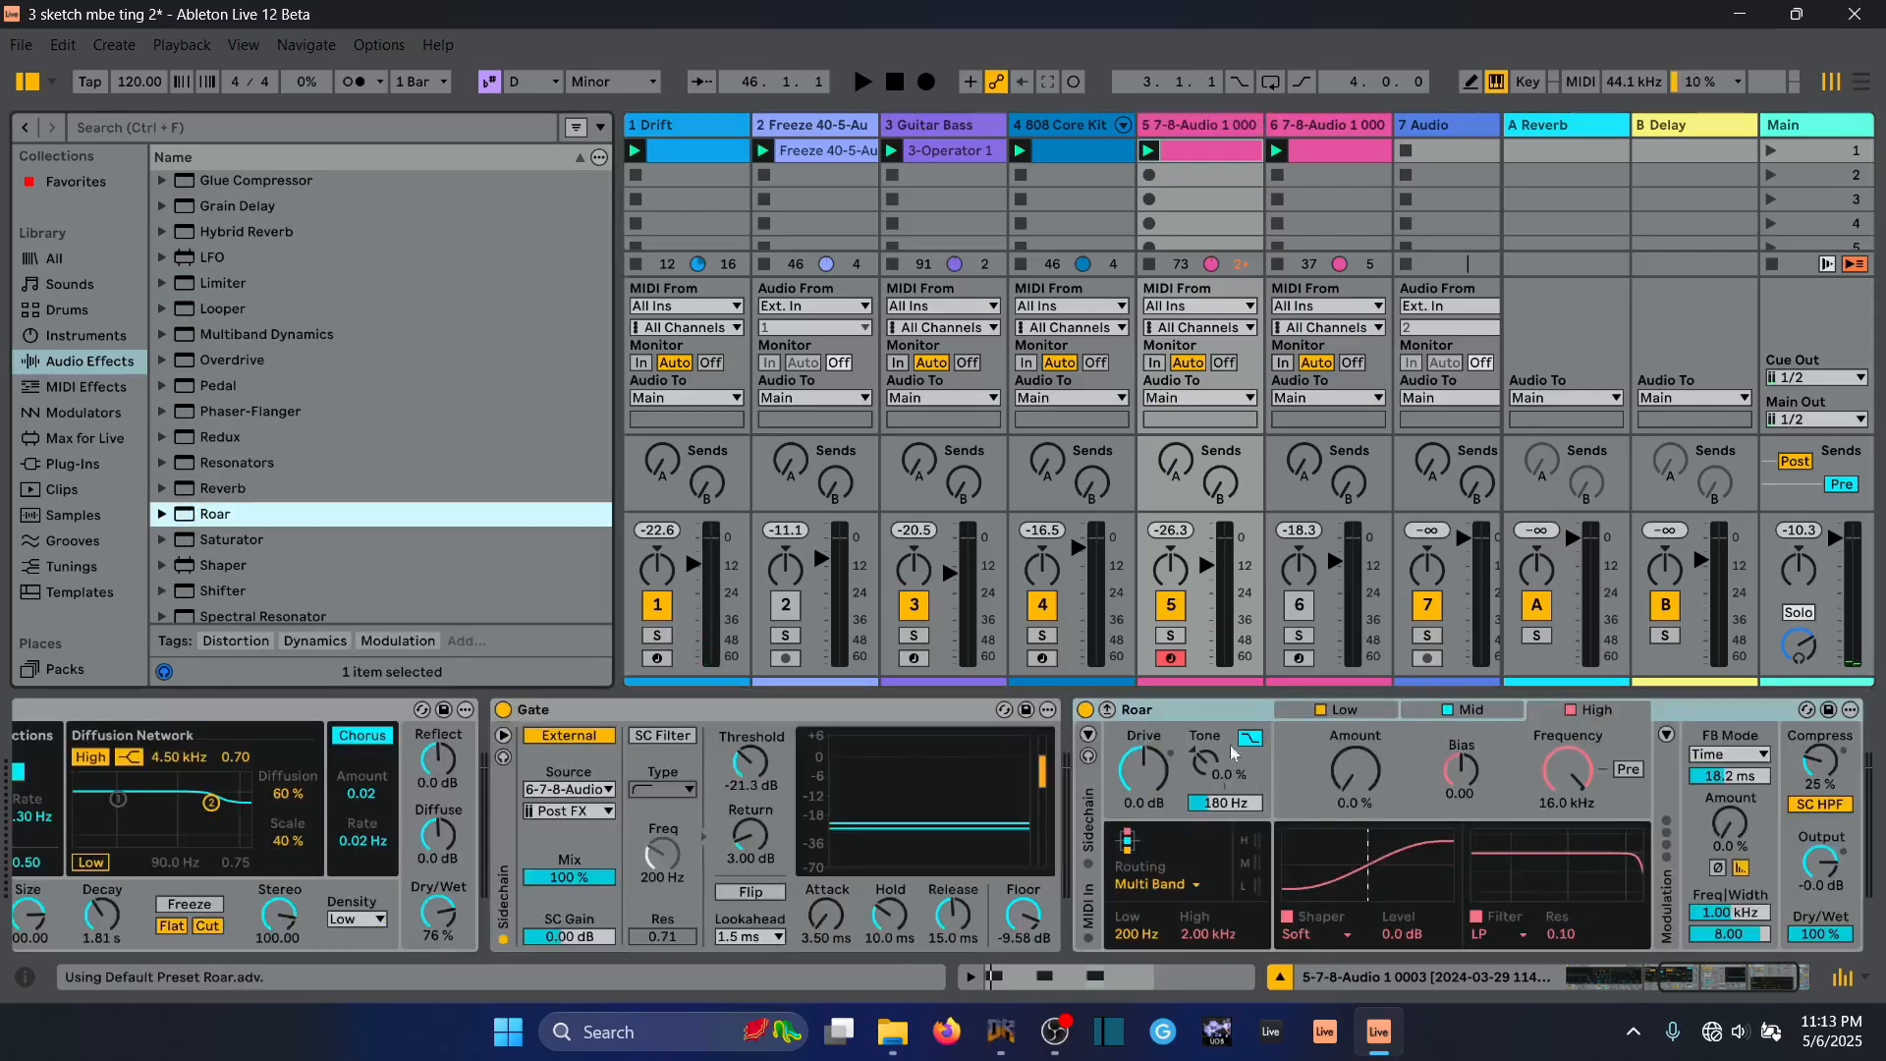
left_click(1160, 884)
left_click(1145, 786)
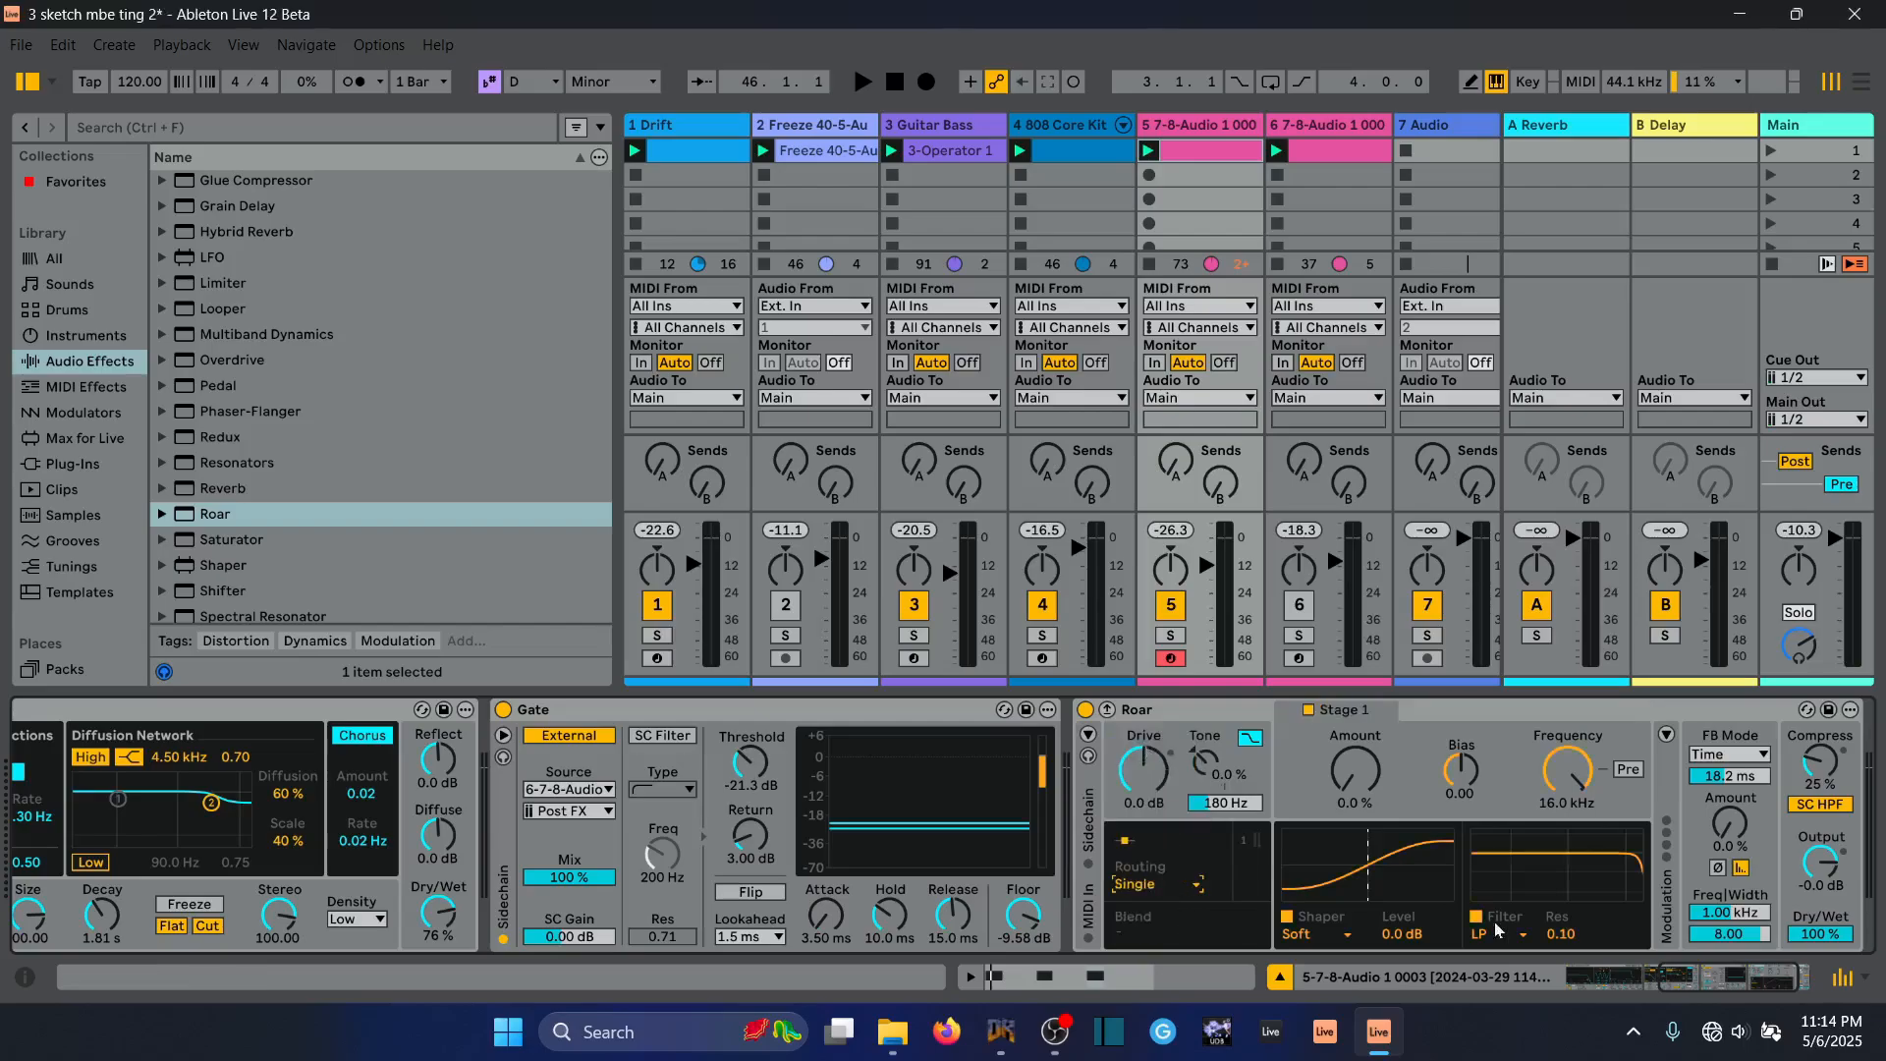
While the set plays, set Roar's shaper to Tube Preamp with 52% amount, 0.25 bias and -15 dB output
key("space")
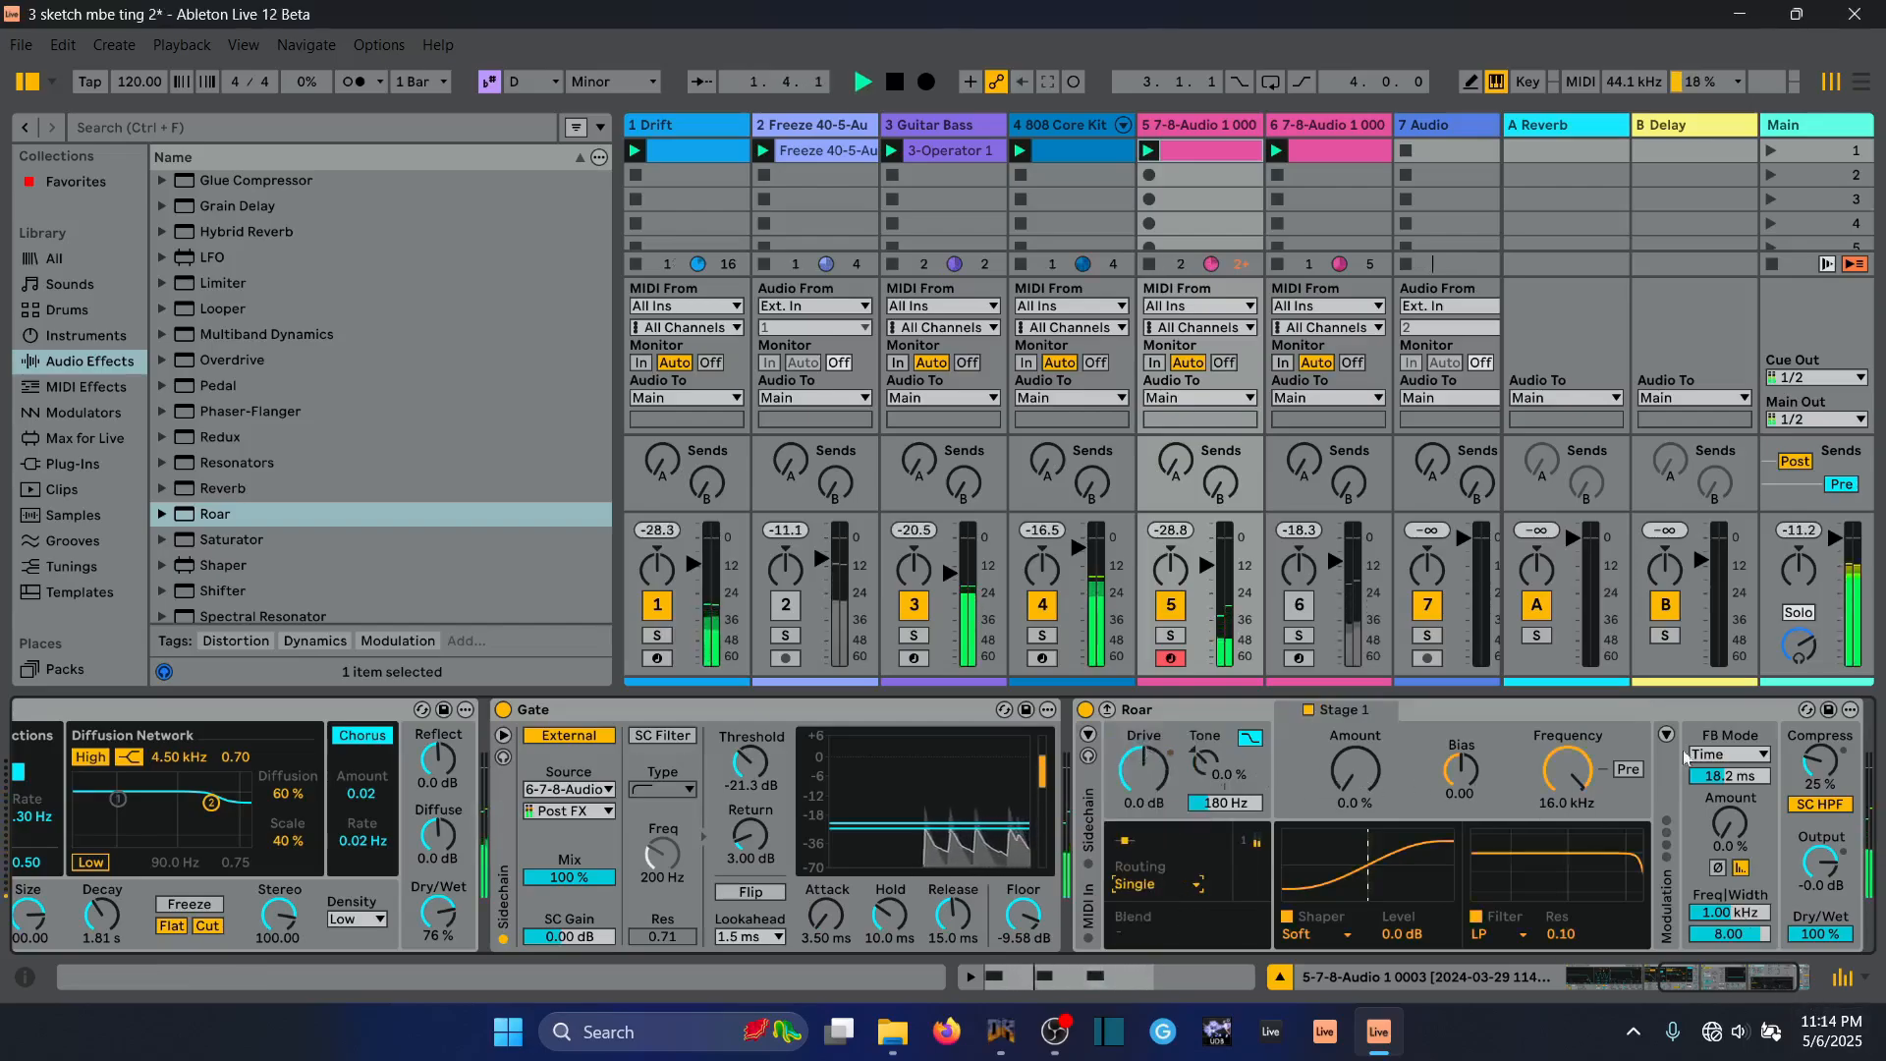
left_click_drag(1357, 774, 1358, 735)
left_click(1316, 933)
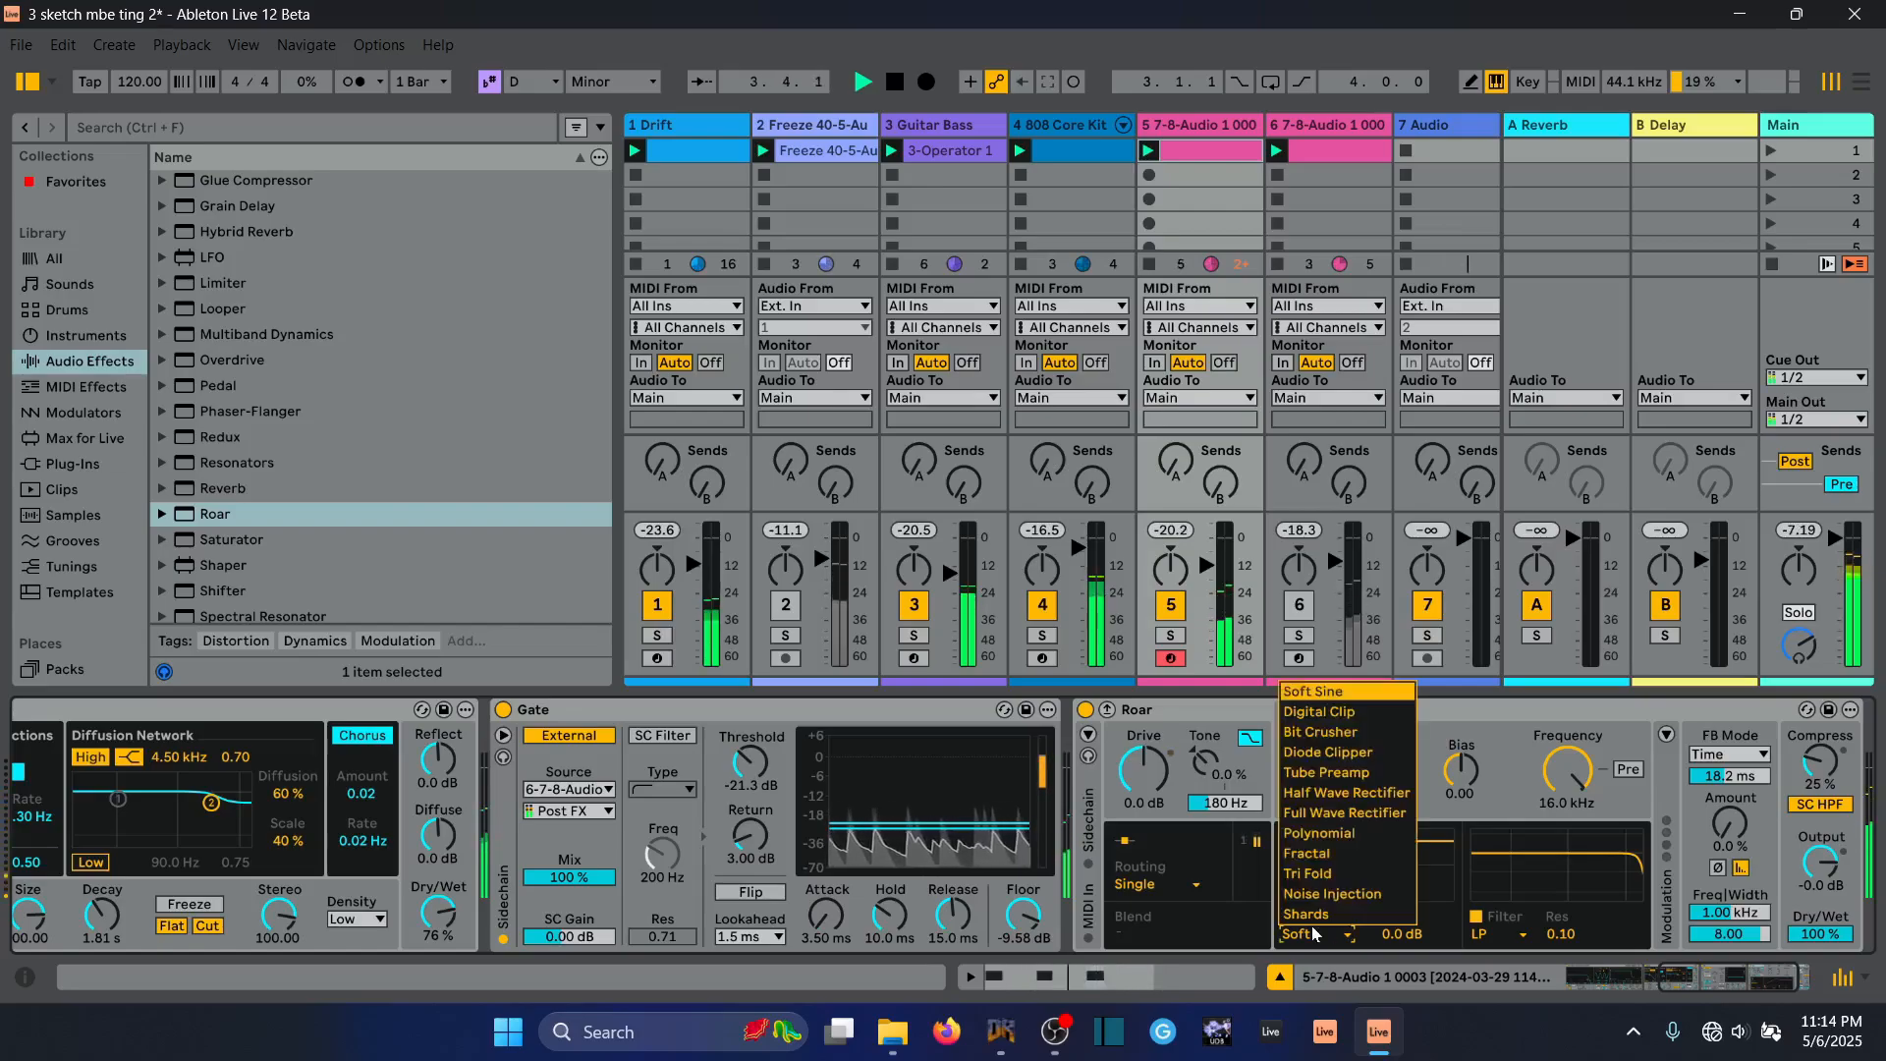
left_click(1326, 772)
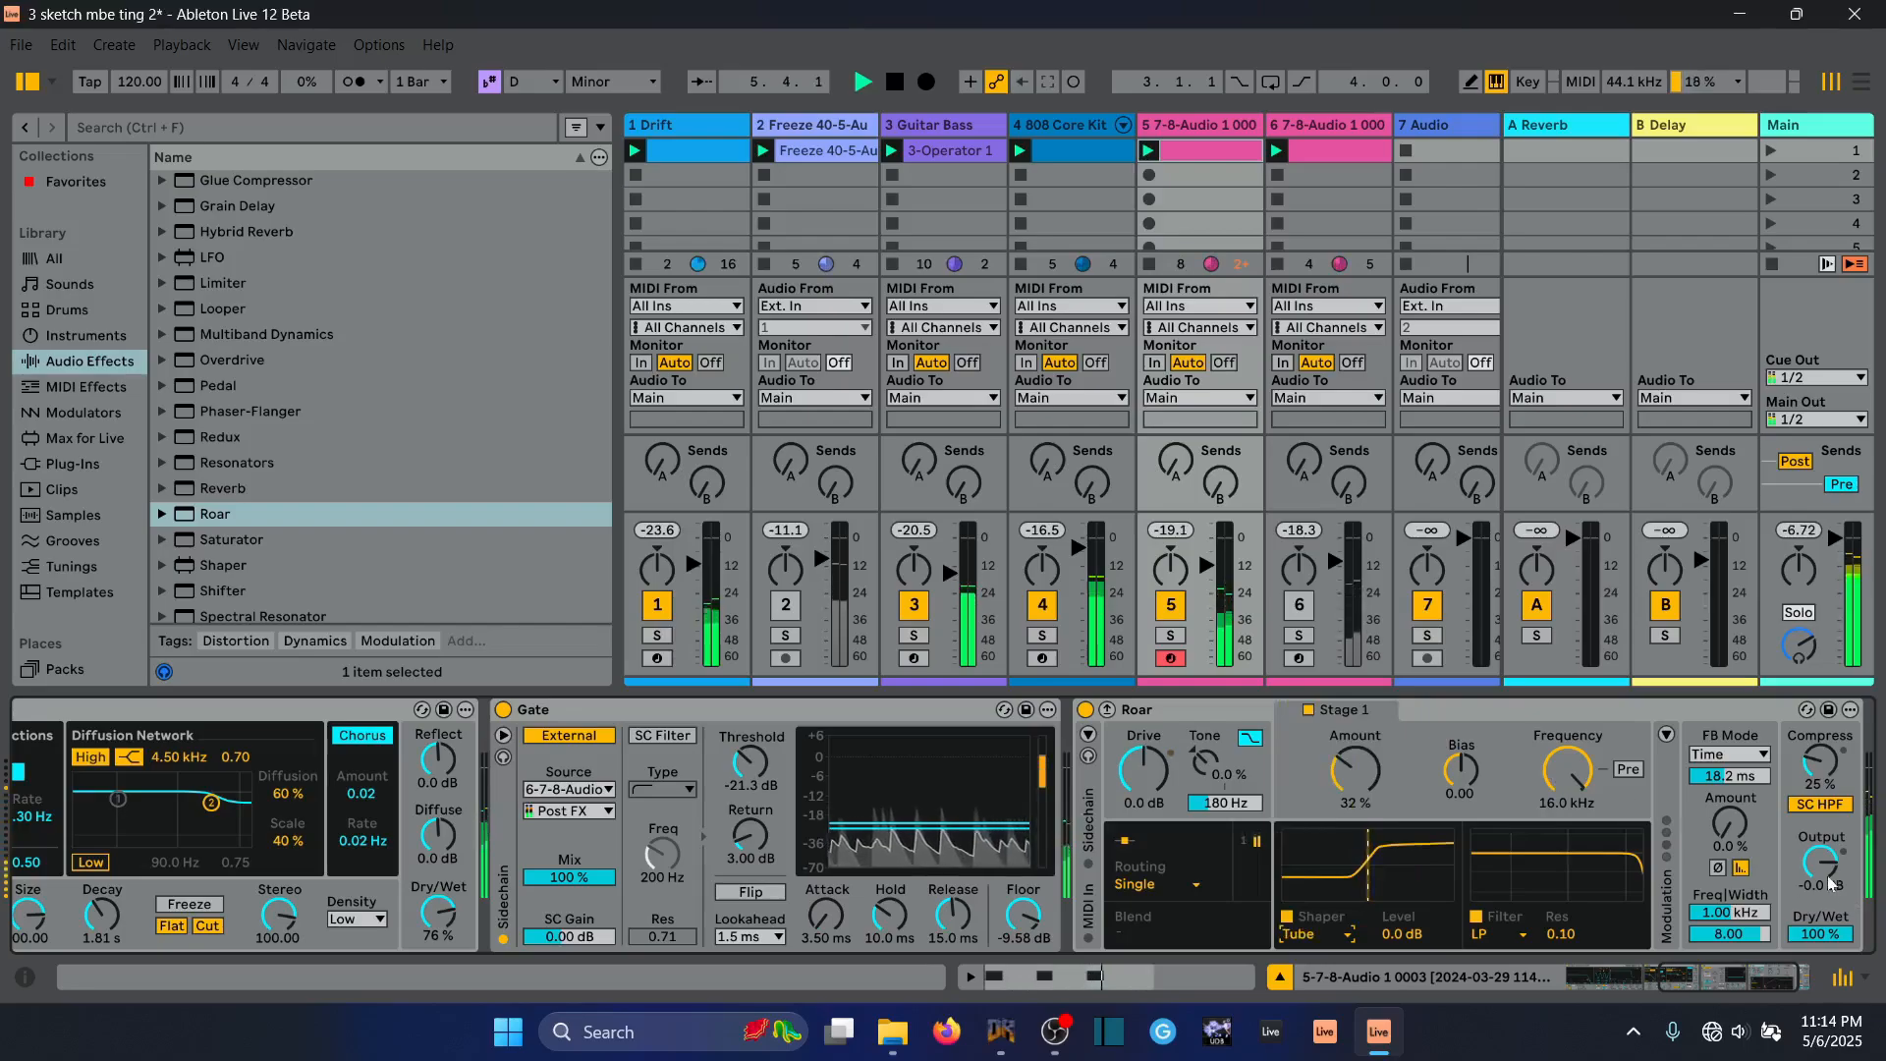
left_click_drag(1827, 872, 1826, 909)
mouse_move(1356, 785)
left_mouse_down()
mouse_move(1355, 748)
mouse_move(1461, 757)
mouse_move(1460, 729)
mouse_move(1461, 808)
mouse_move(1460, 746)
mouse_move(1355, 760)
mouse_move(1367, 786)
left_mouse_up()
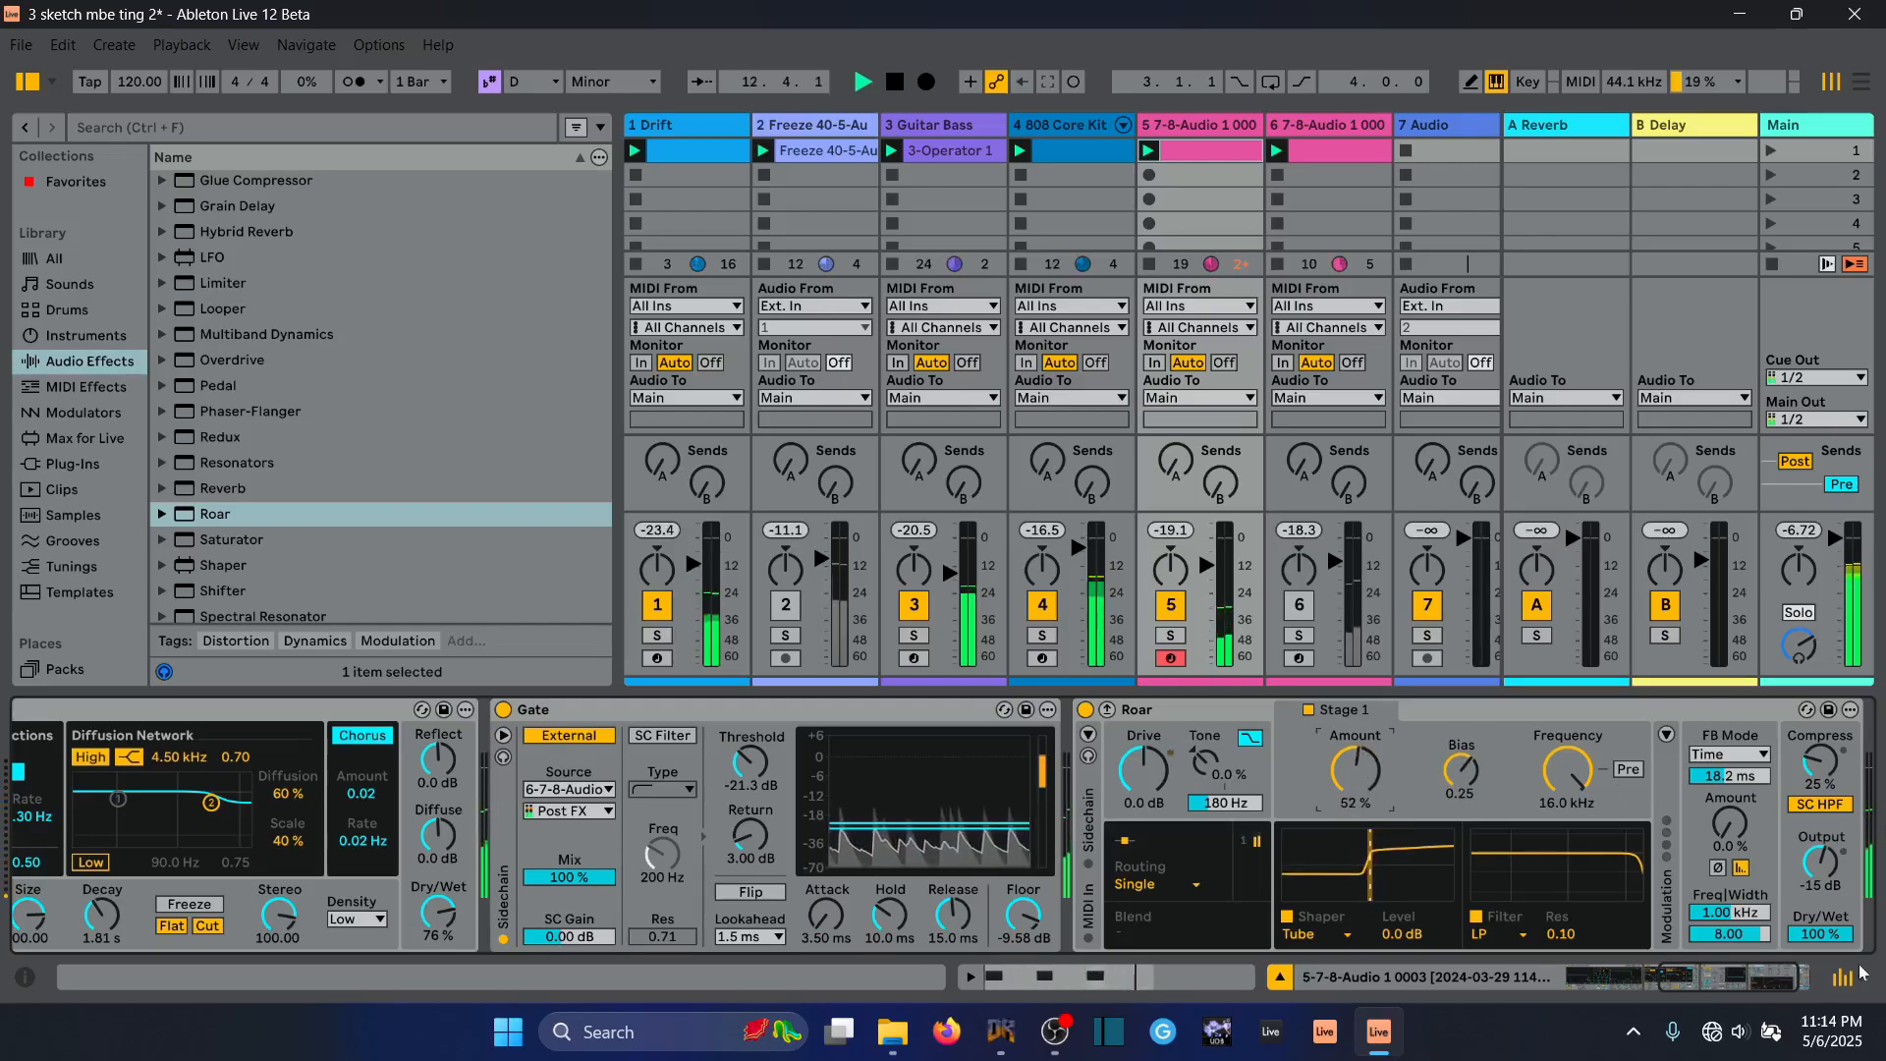
Change Roar's filter to BP at 3.84 kHz and set its dry/wet mix to 70%
left_click(1484, 934)
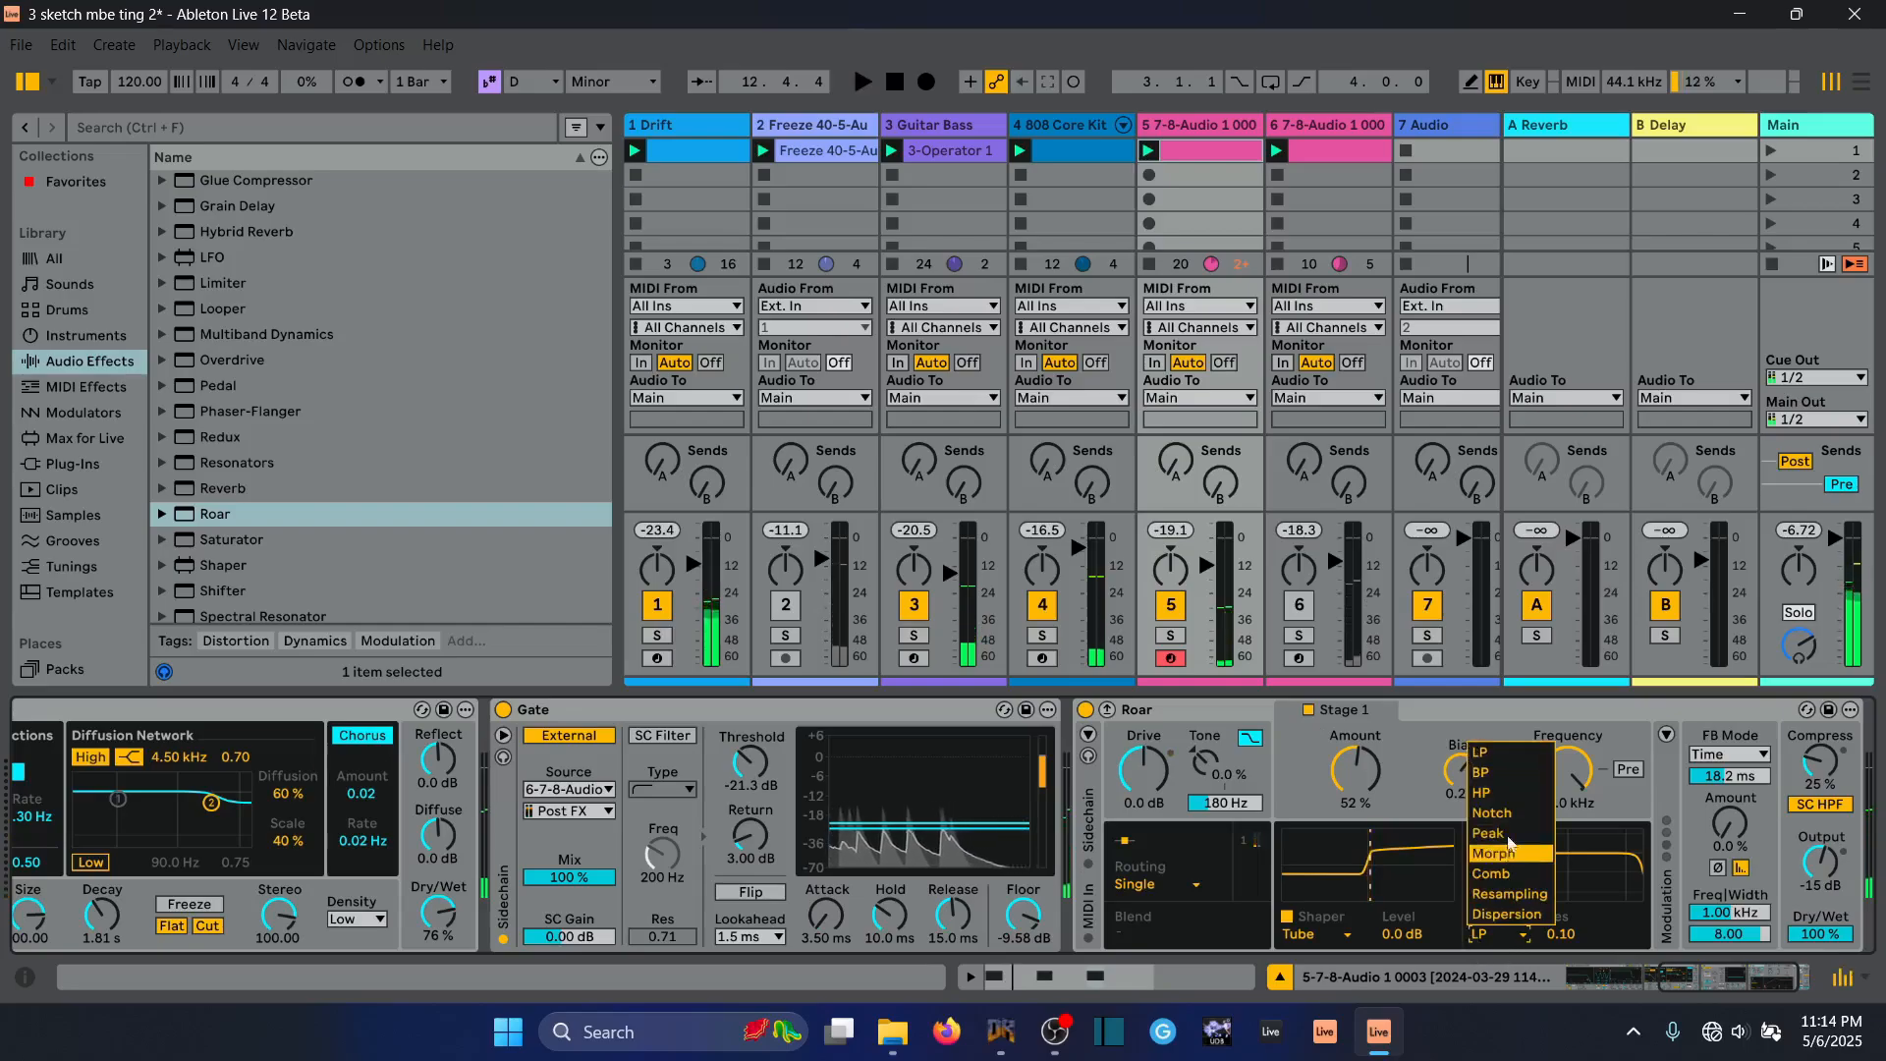
left_click(1532, 776)
key("space")
left_click_drag(1576, 778, 1577, 811)
left_click_drag(1825, 934, 1824, 976)
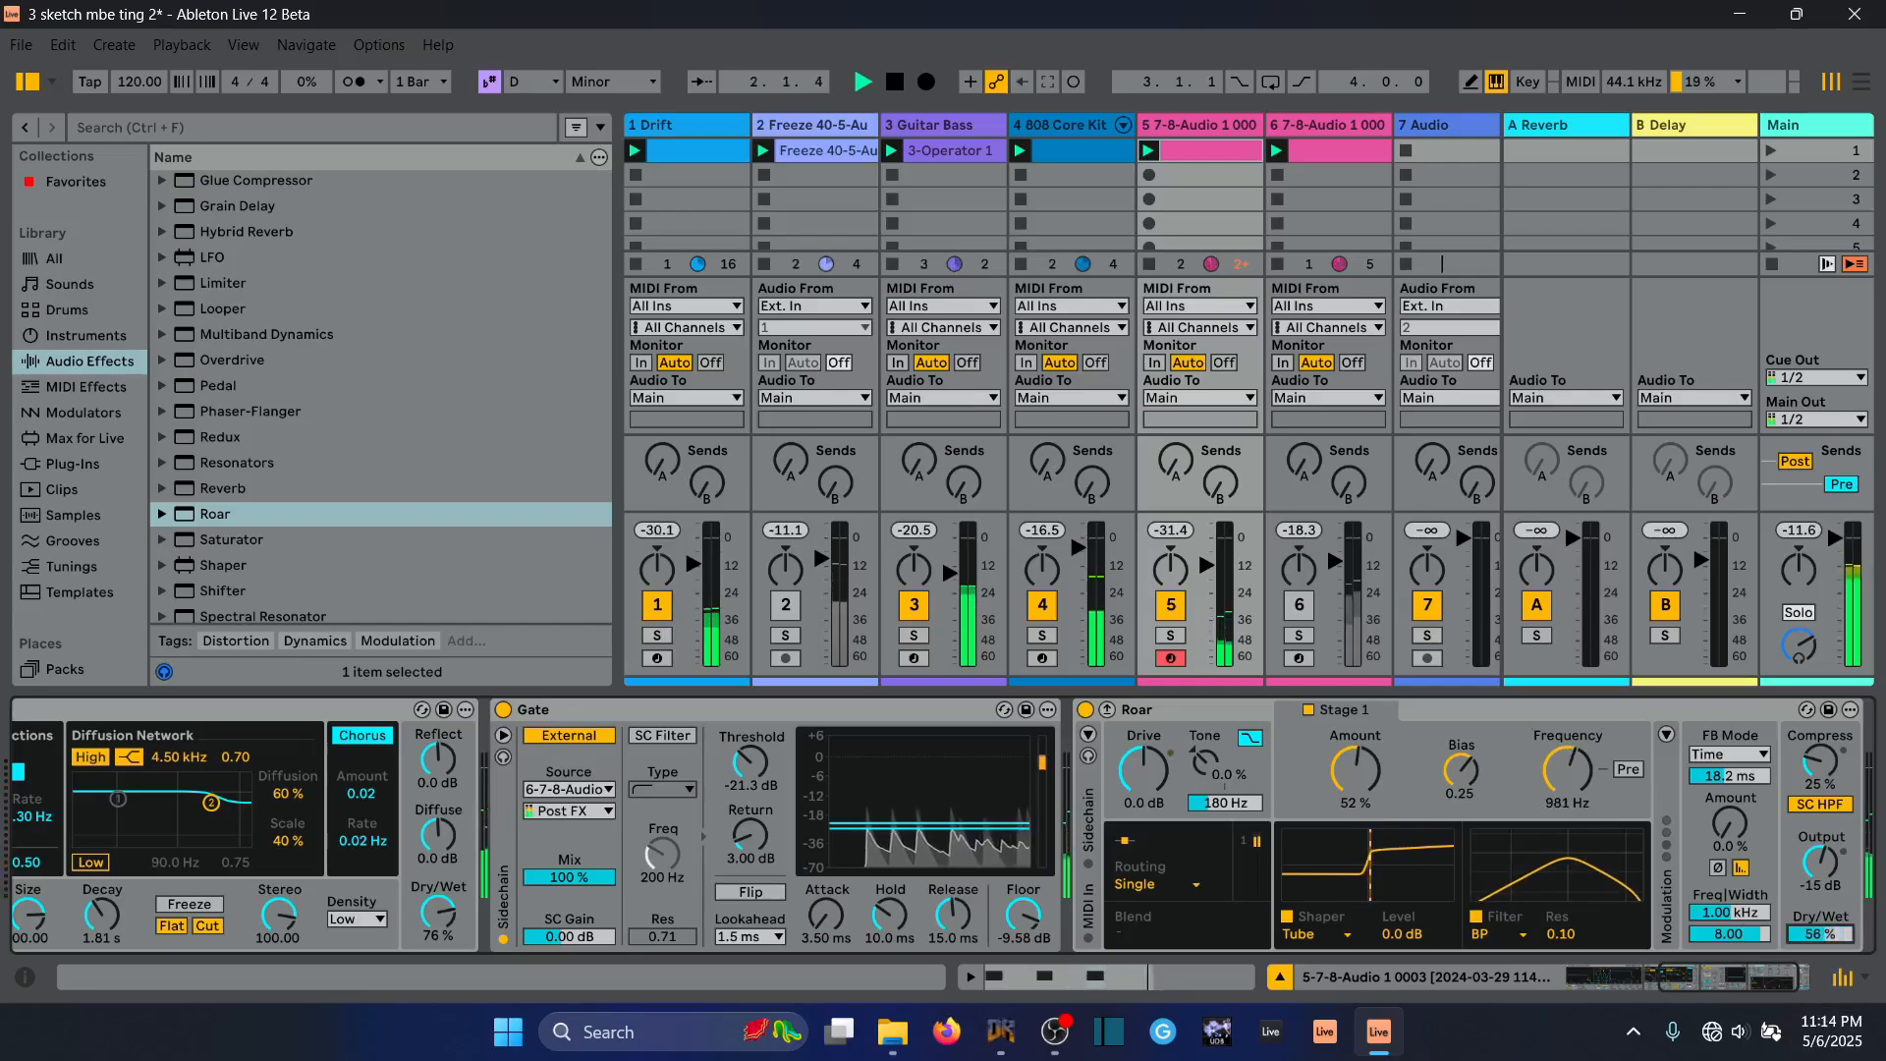
left_click_drag(1567, 771, 1568, 741)
key("space")
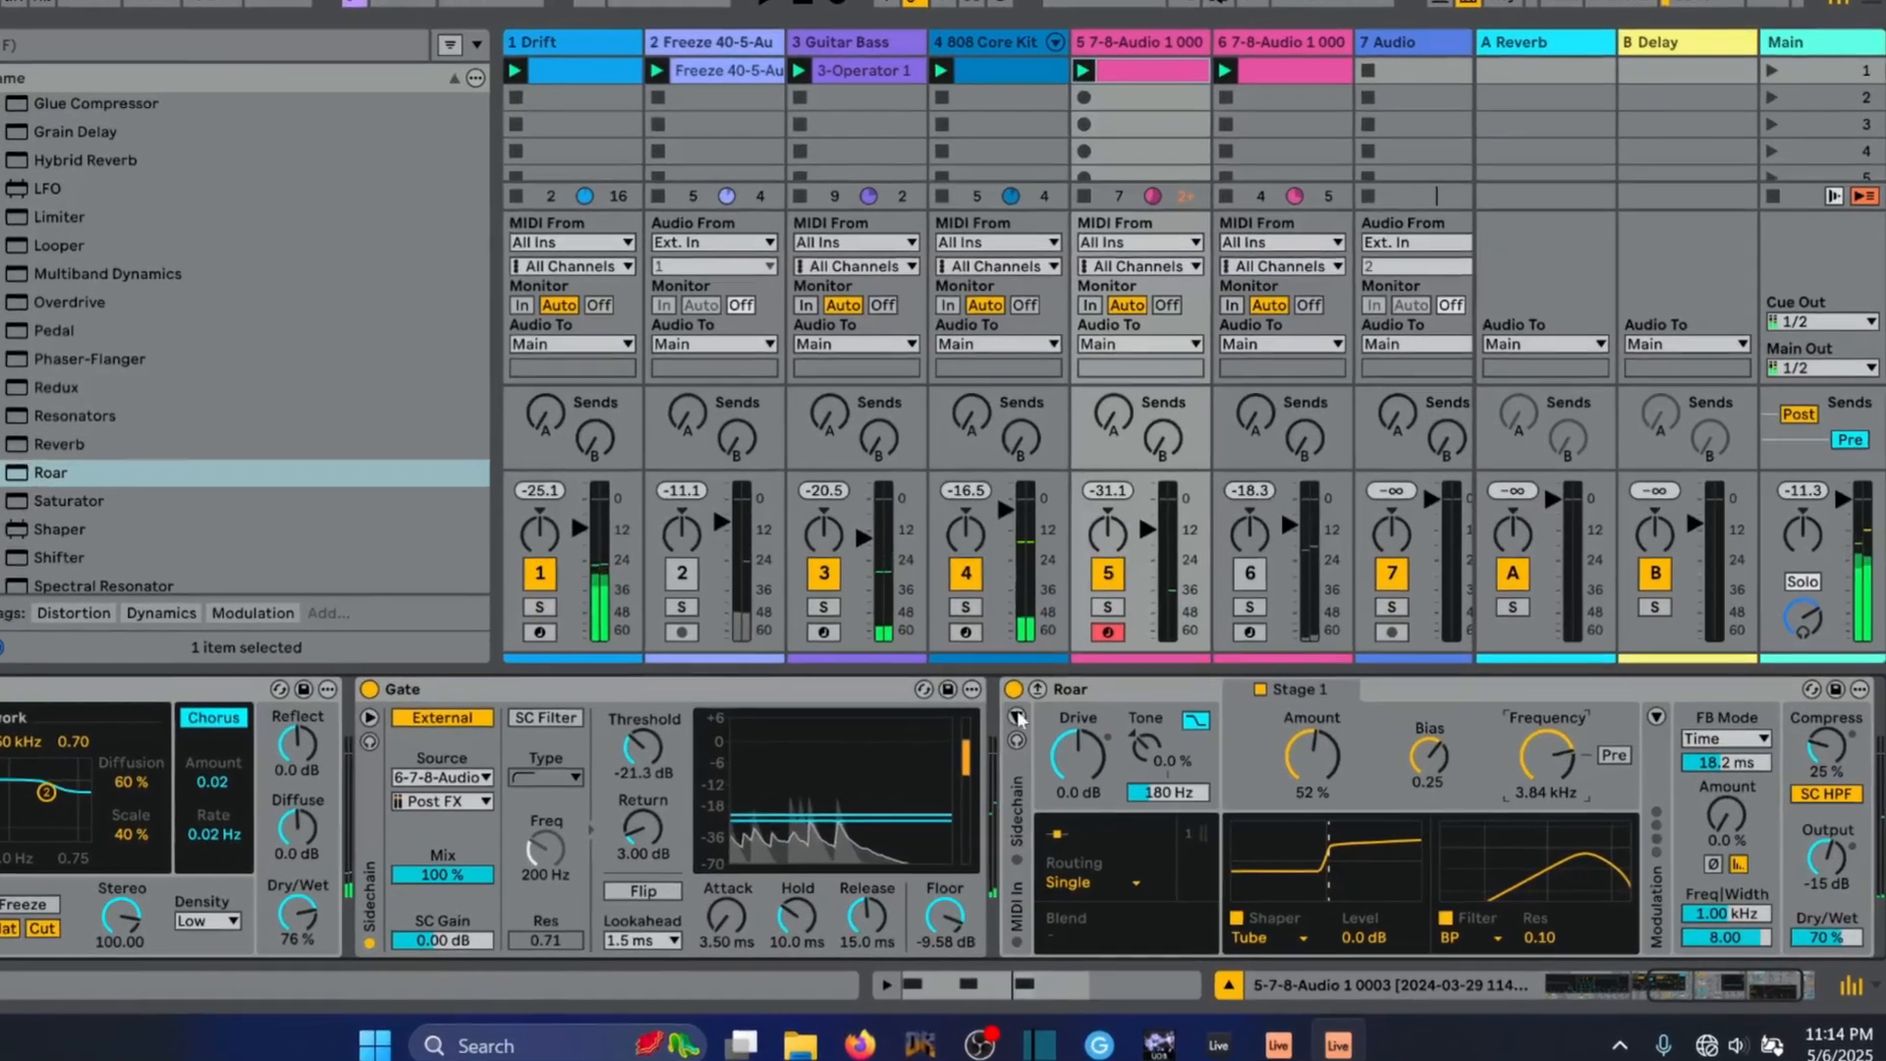
Enable Roar's external sidechain and choose 4-808 Core Kit as its source
left_click(1018, 718)
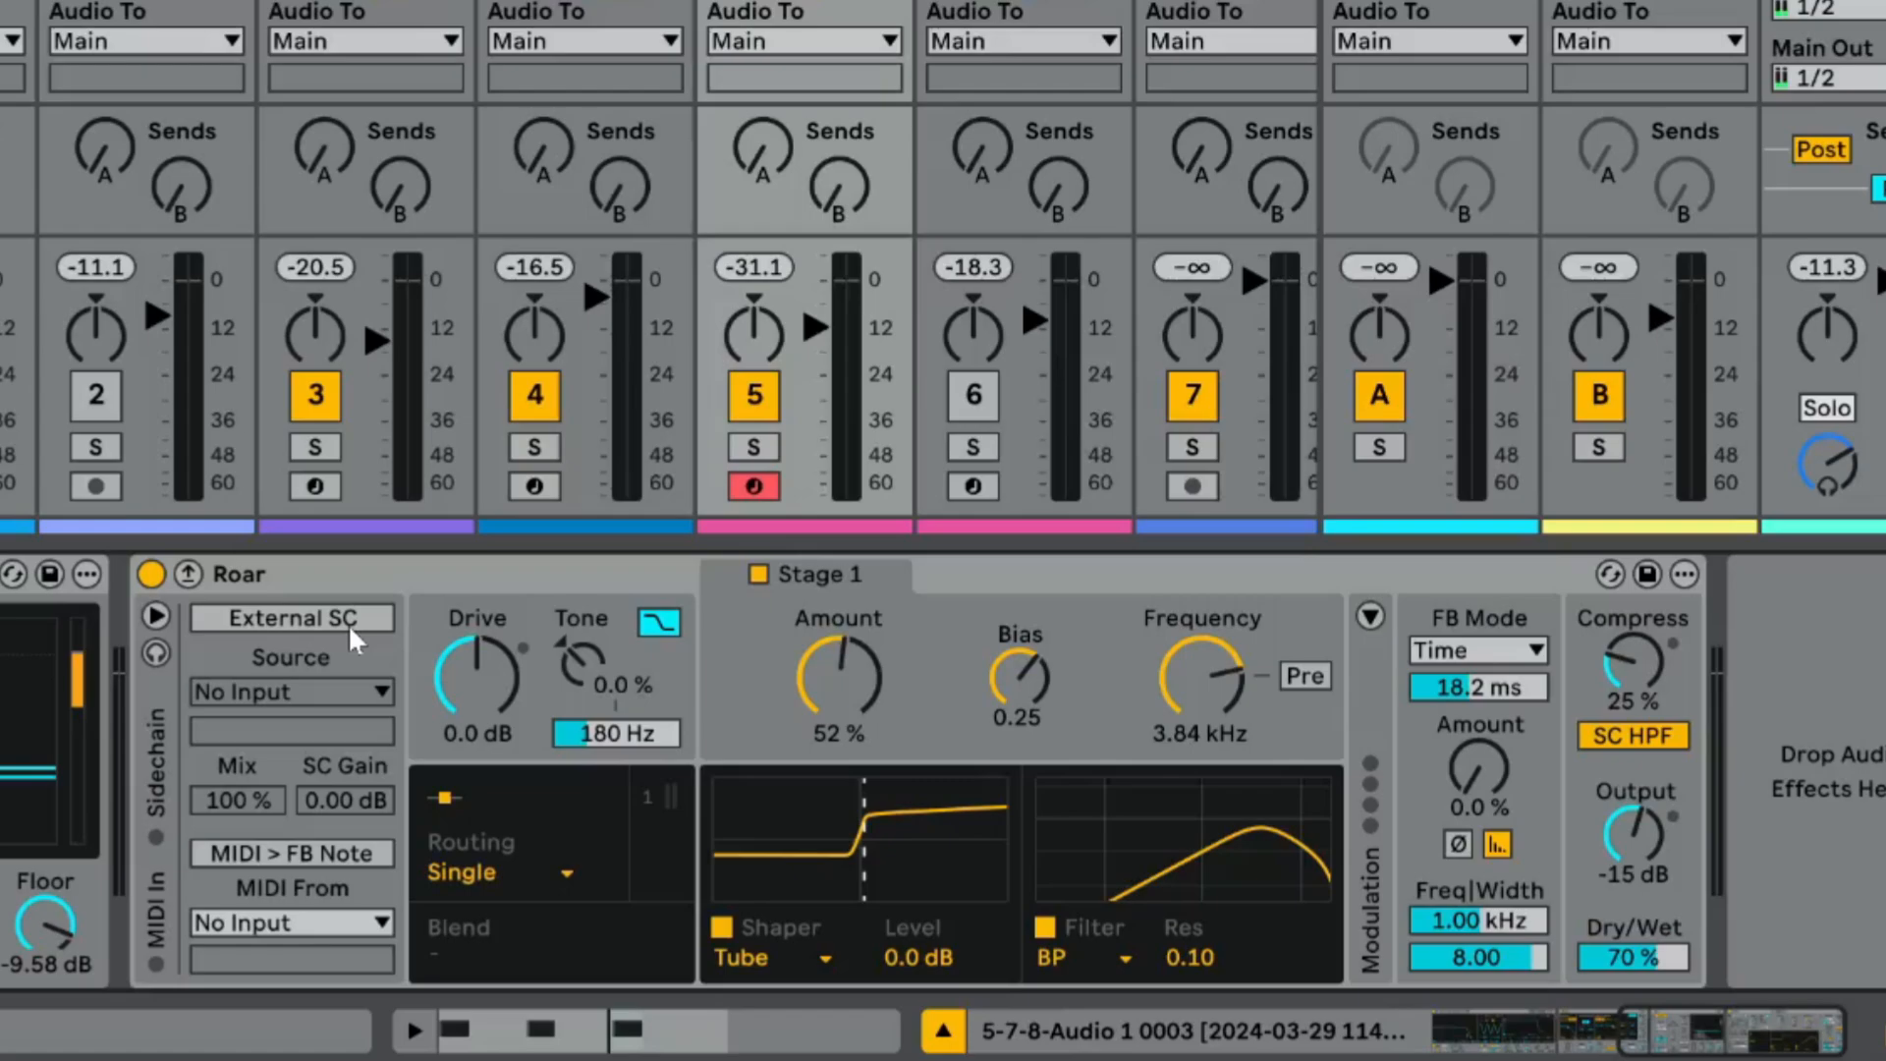
left_click(352, 629)
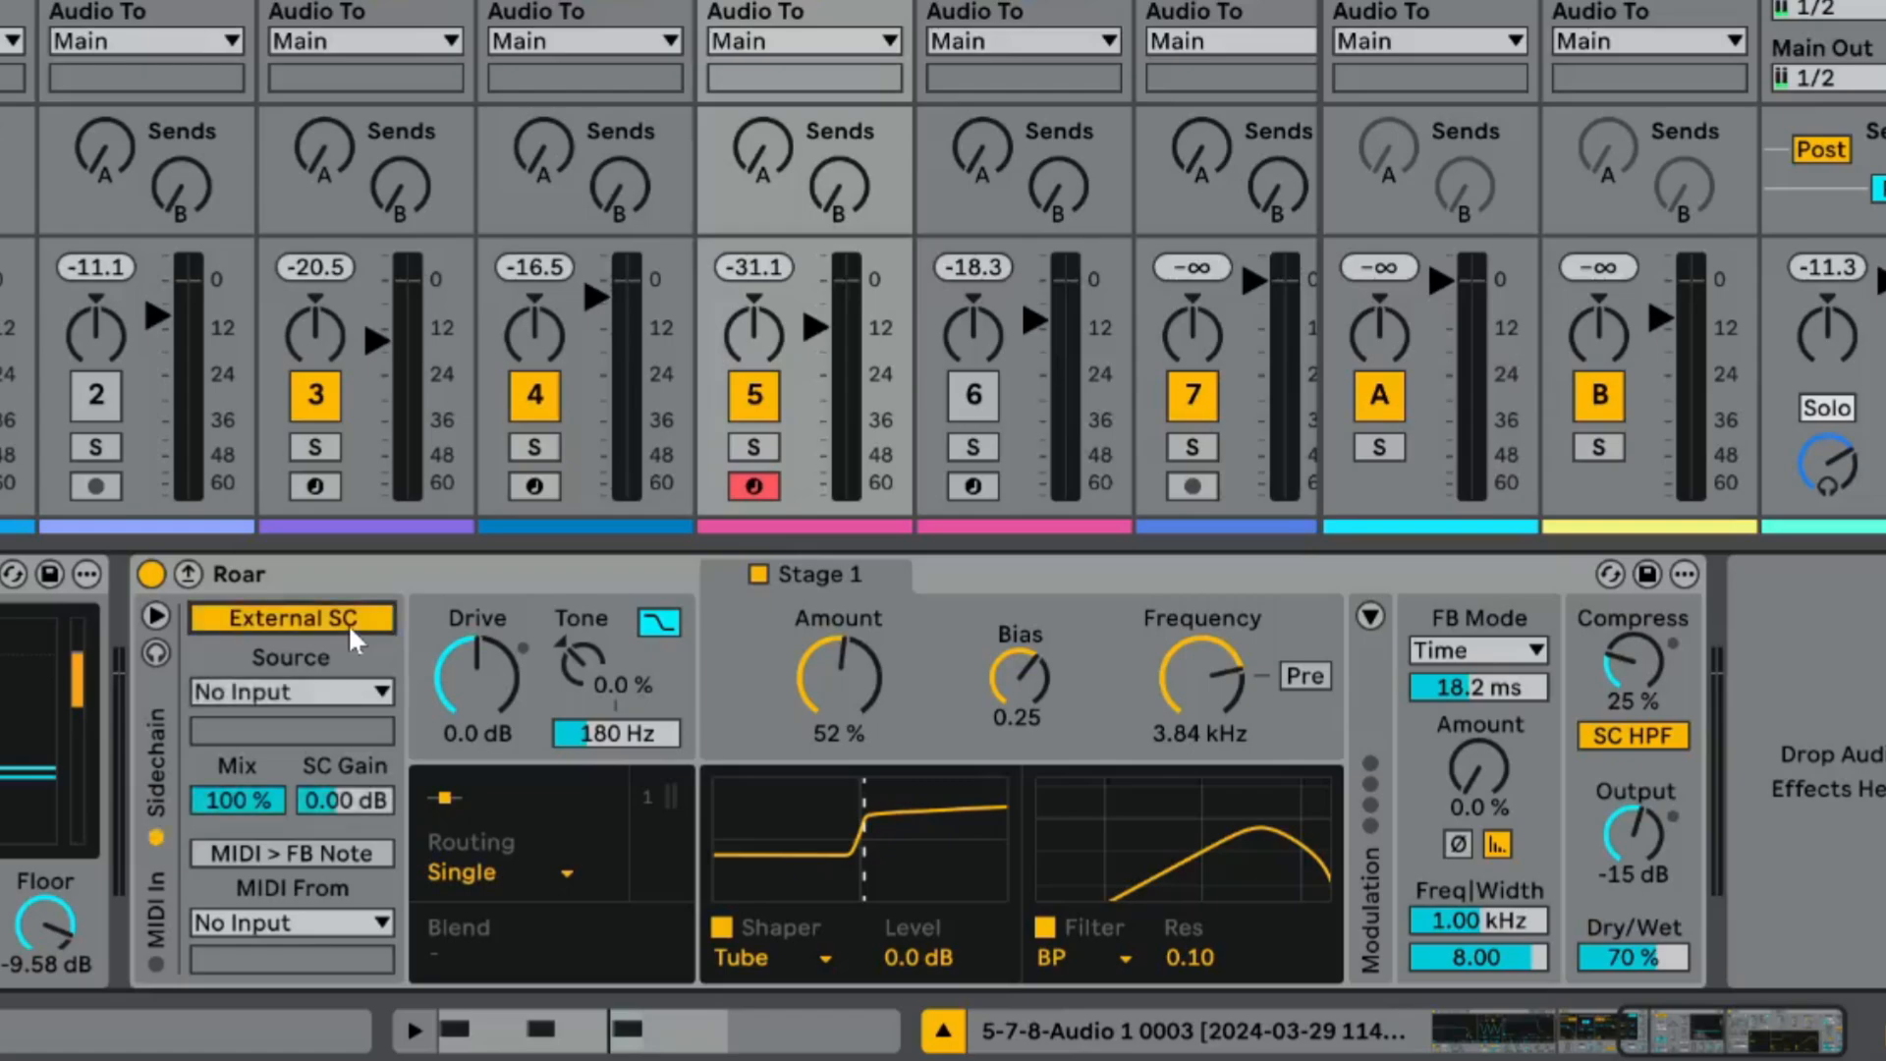
left_click(310, 693)
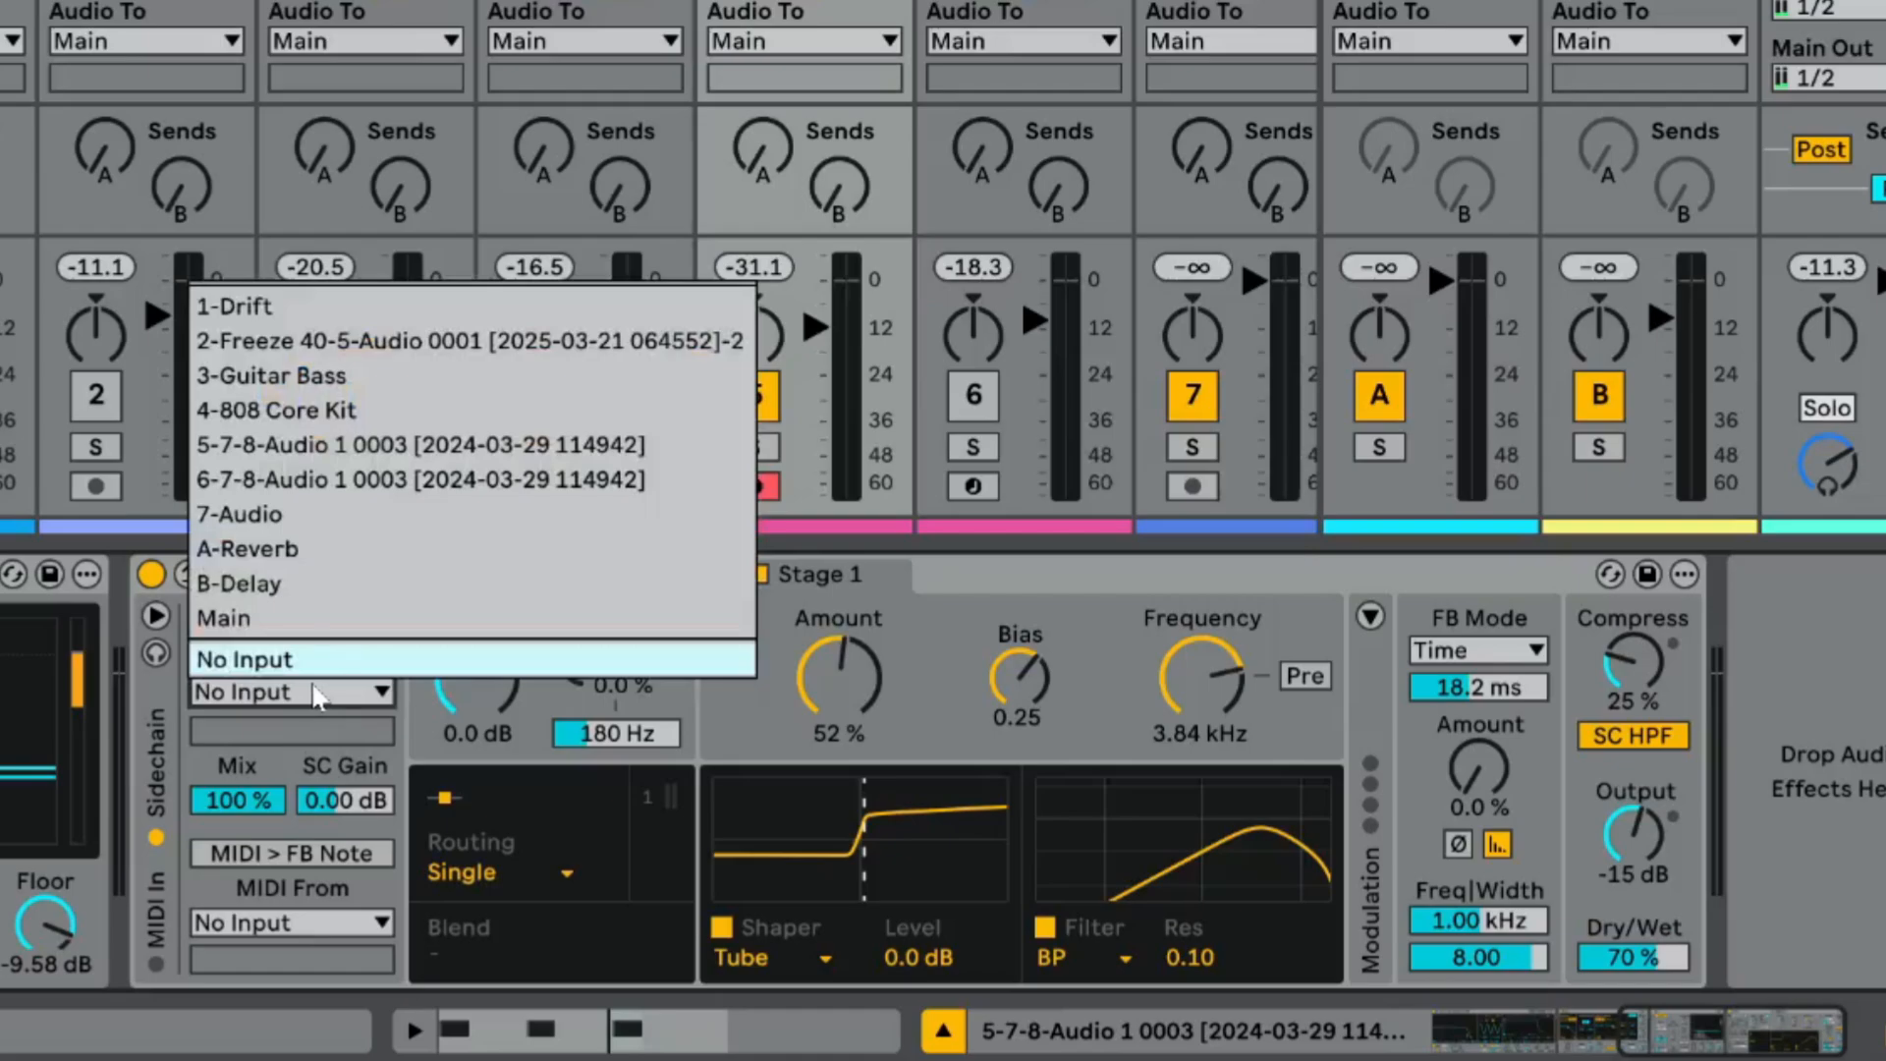
left_click(273, 410)
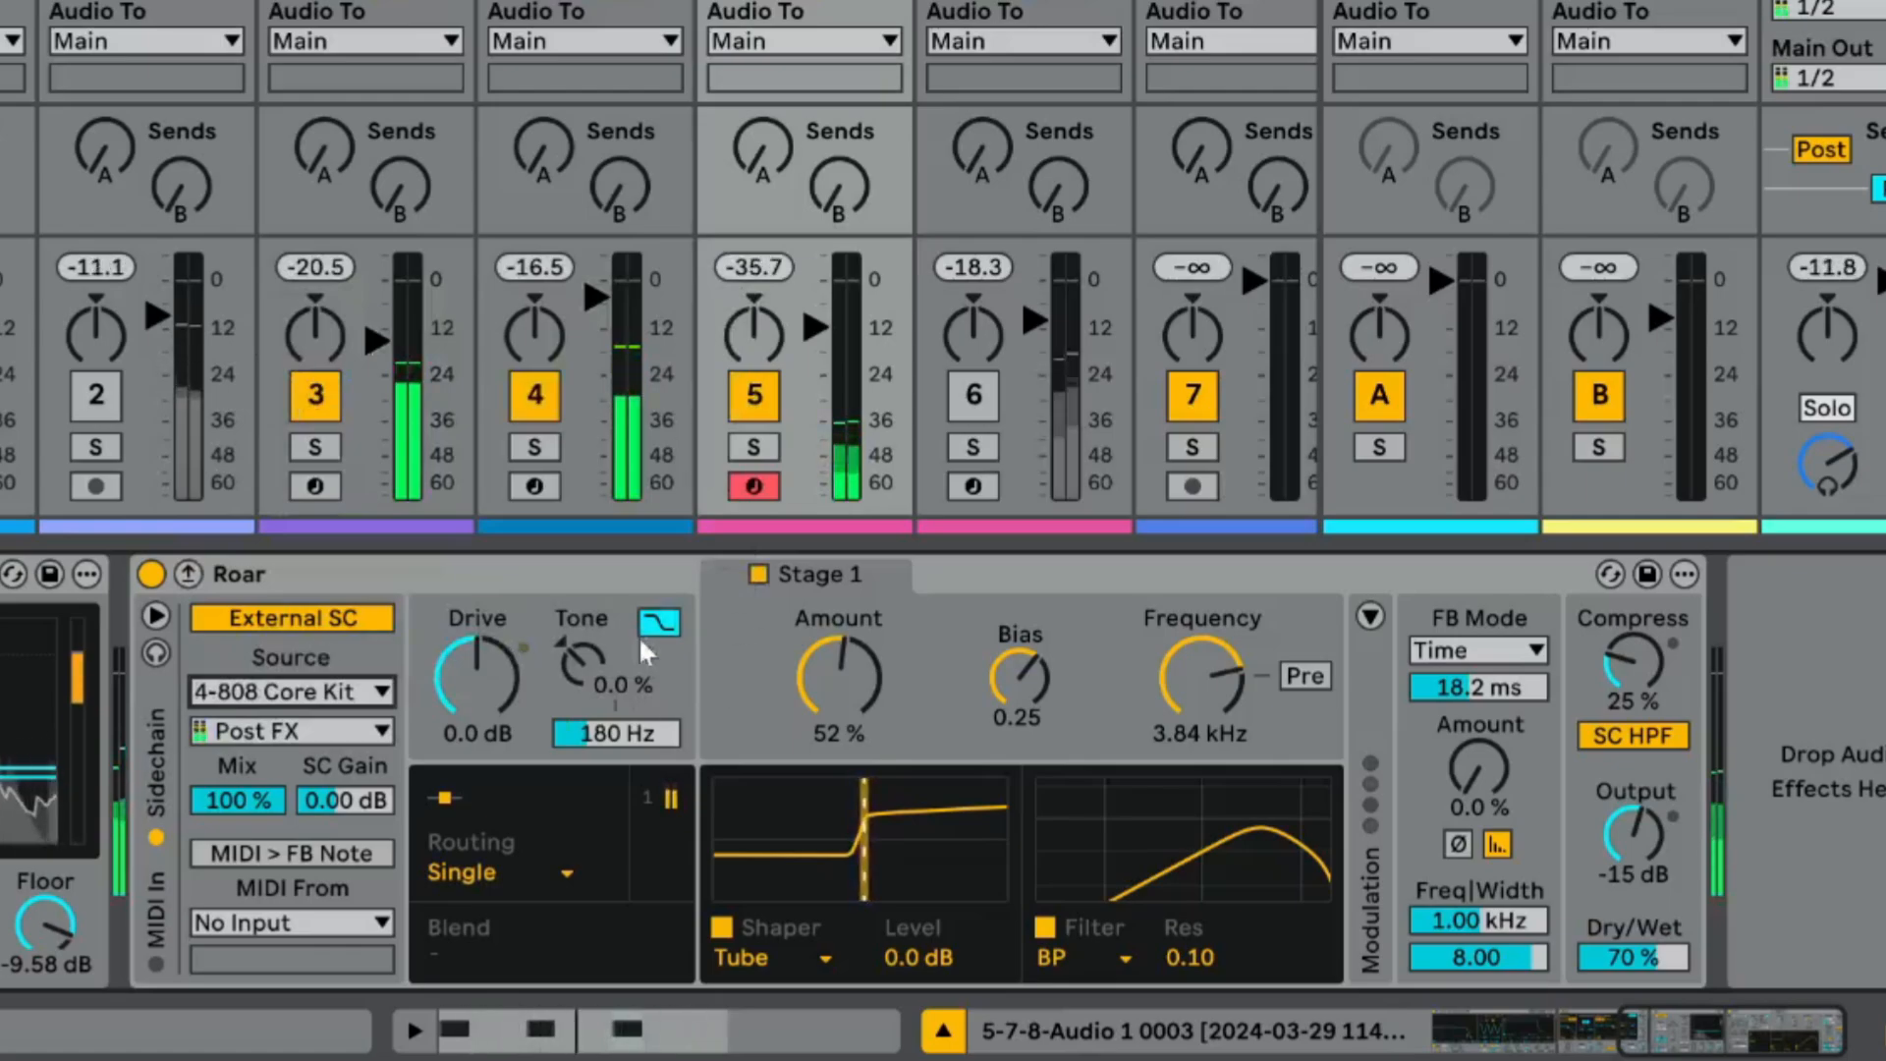
Modulate Roar's filter 1 frequency by -70 from the envelope in the modulation matrix, and display the envelope source
left_click(1370, 617)
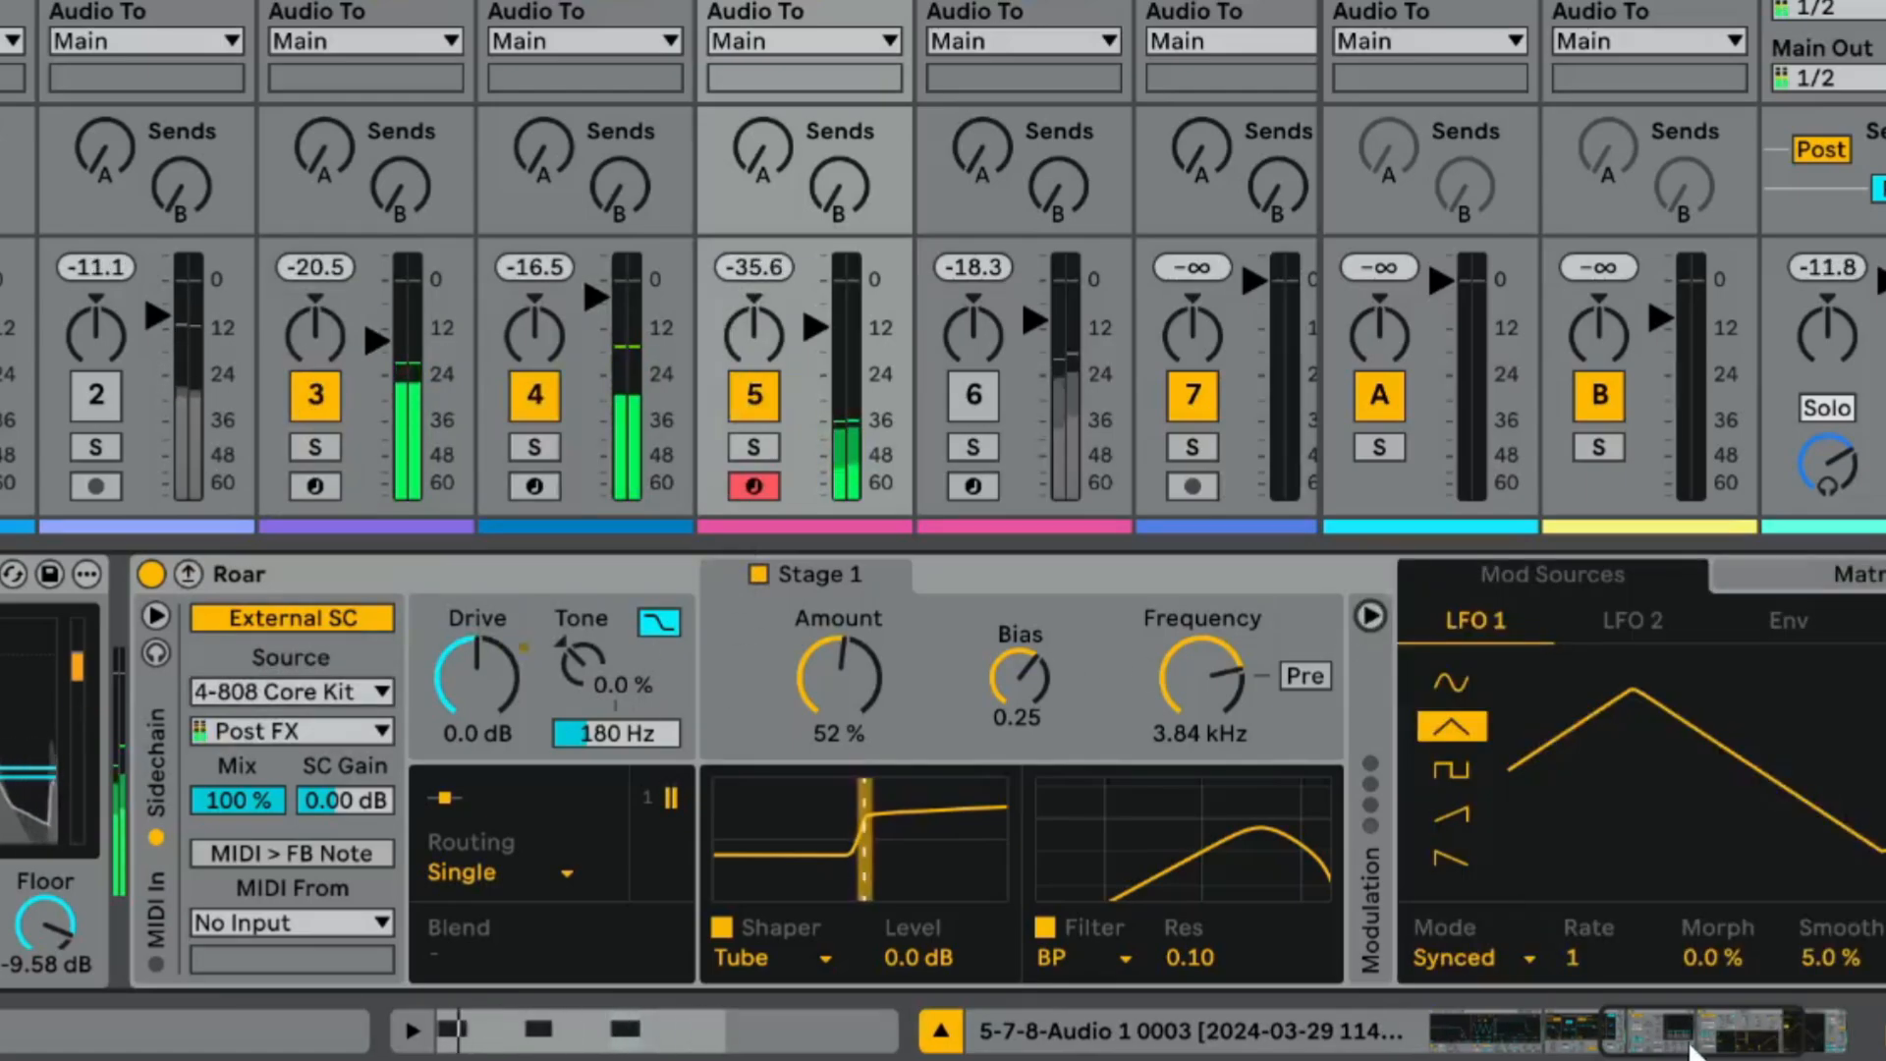
left_click(1243, 573)
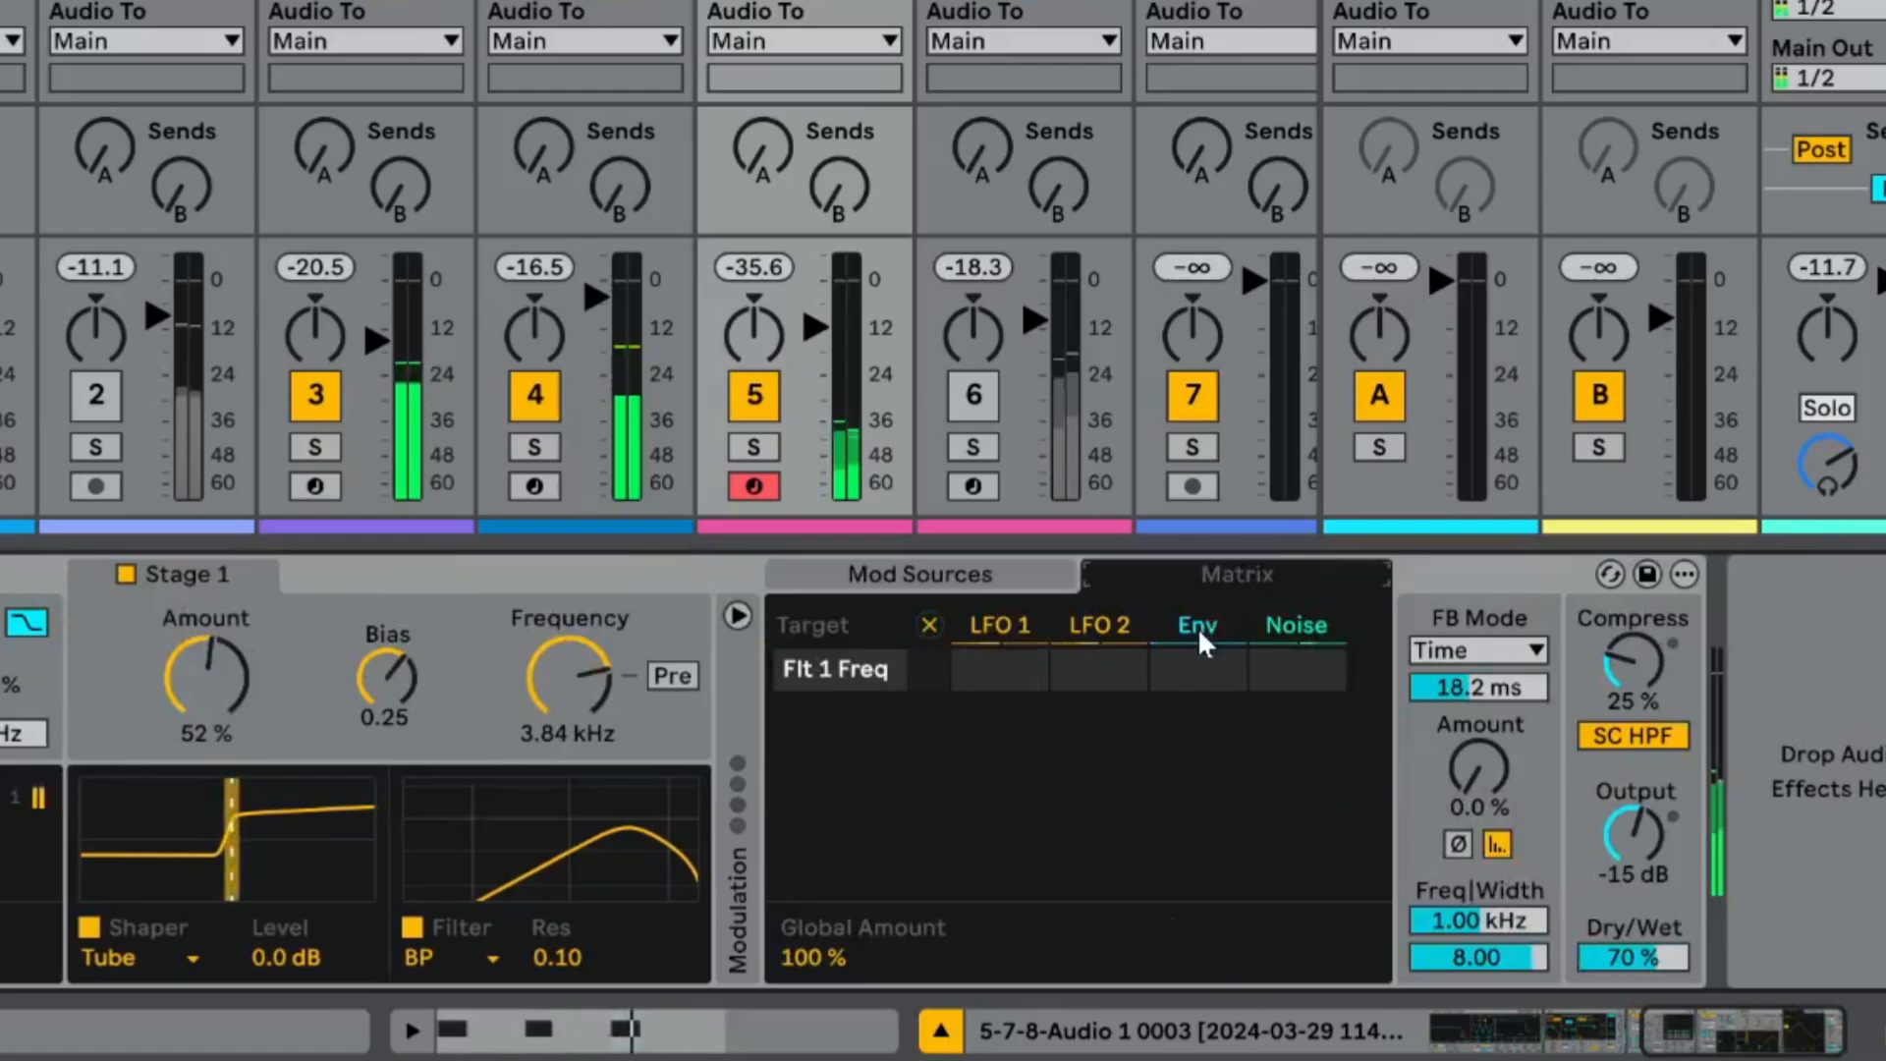
left_click(1204, 625)
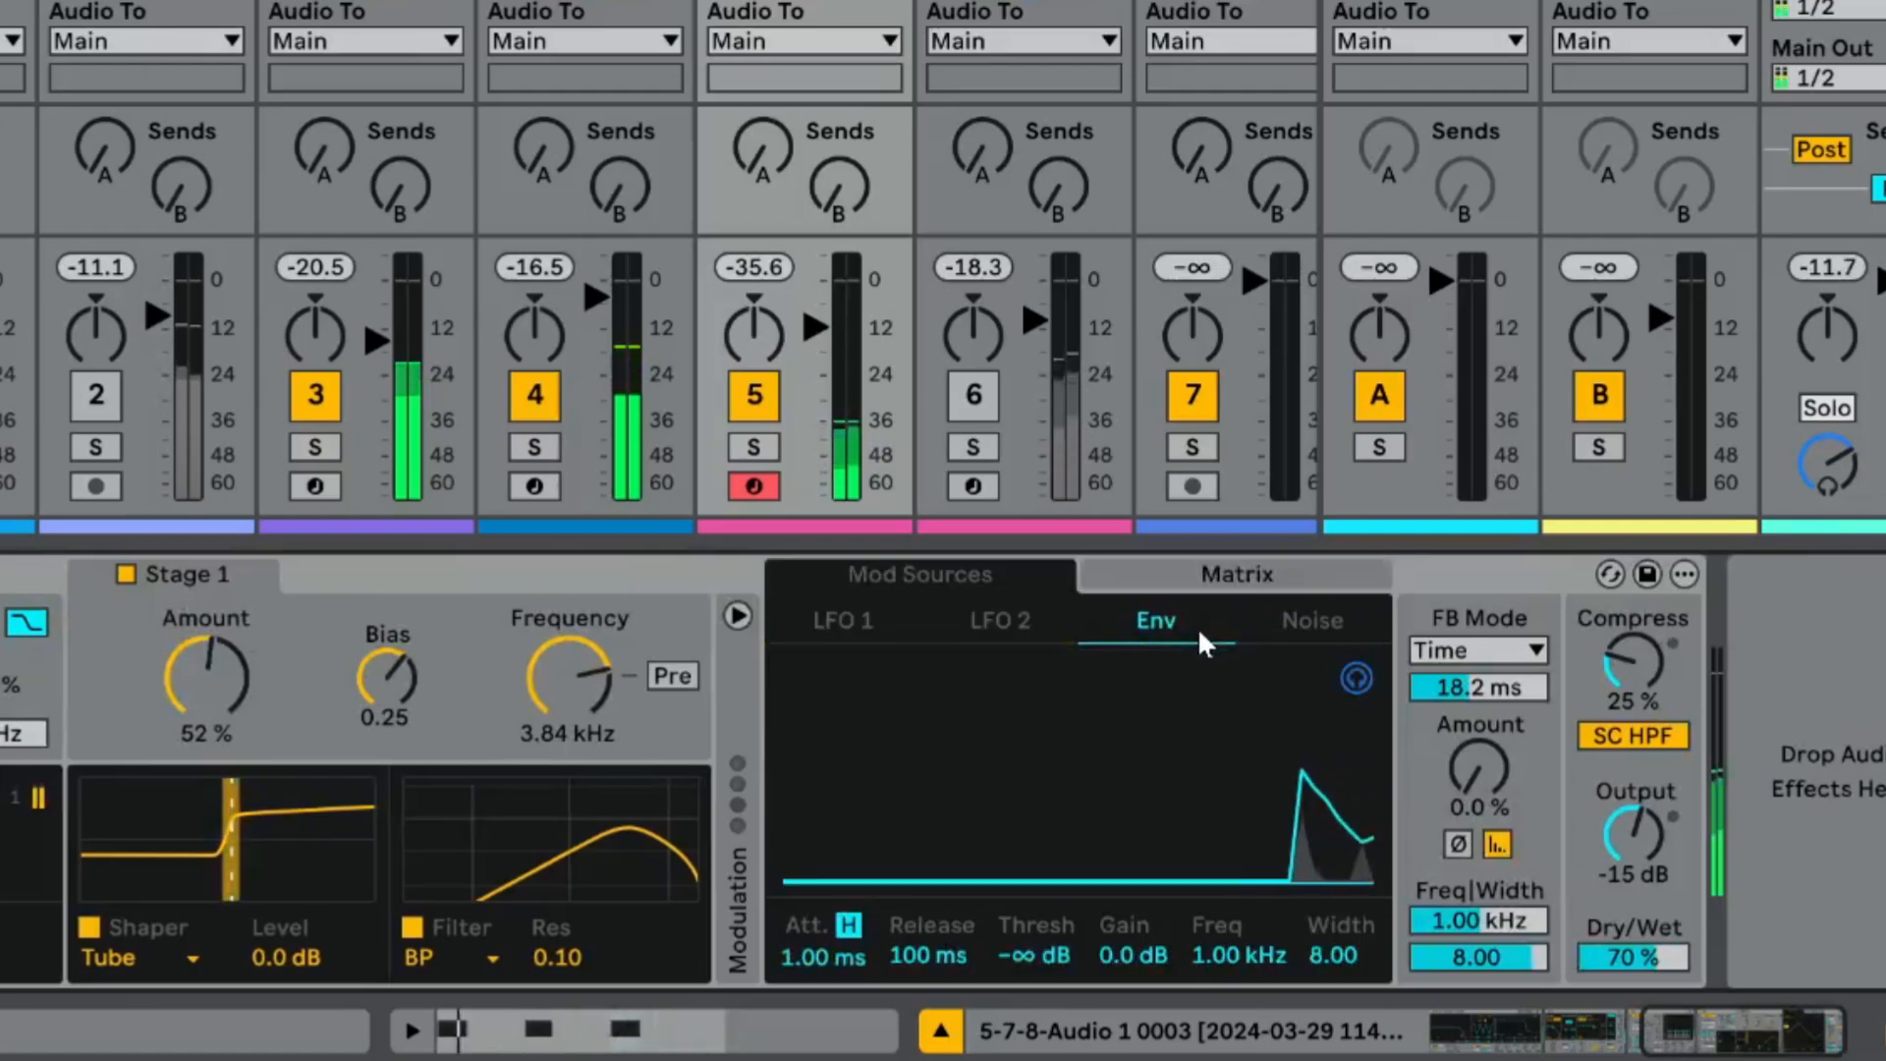
left_click(1217, 577)
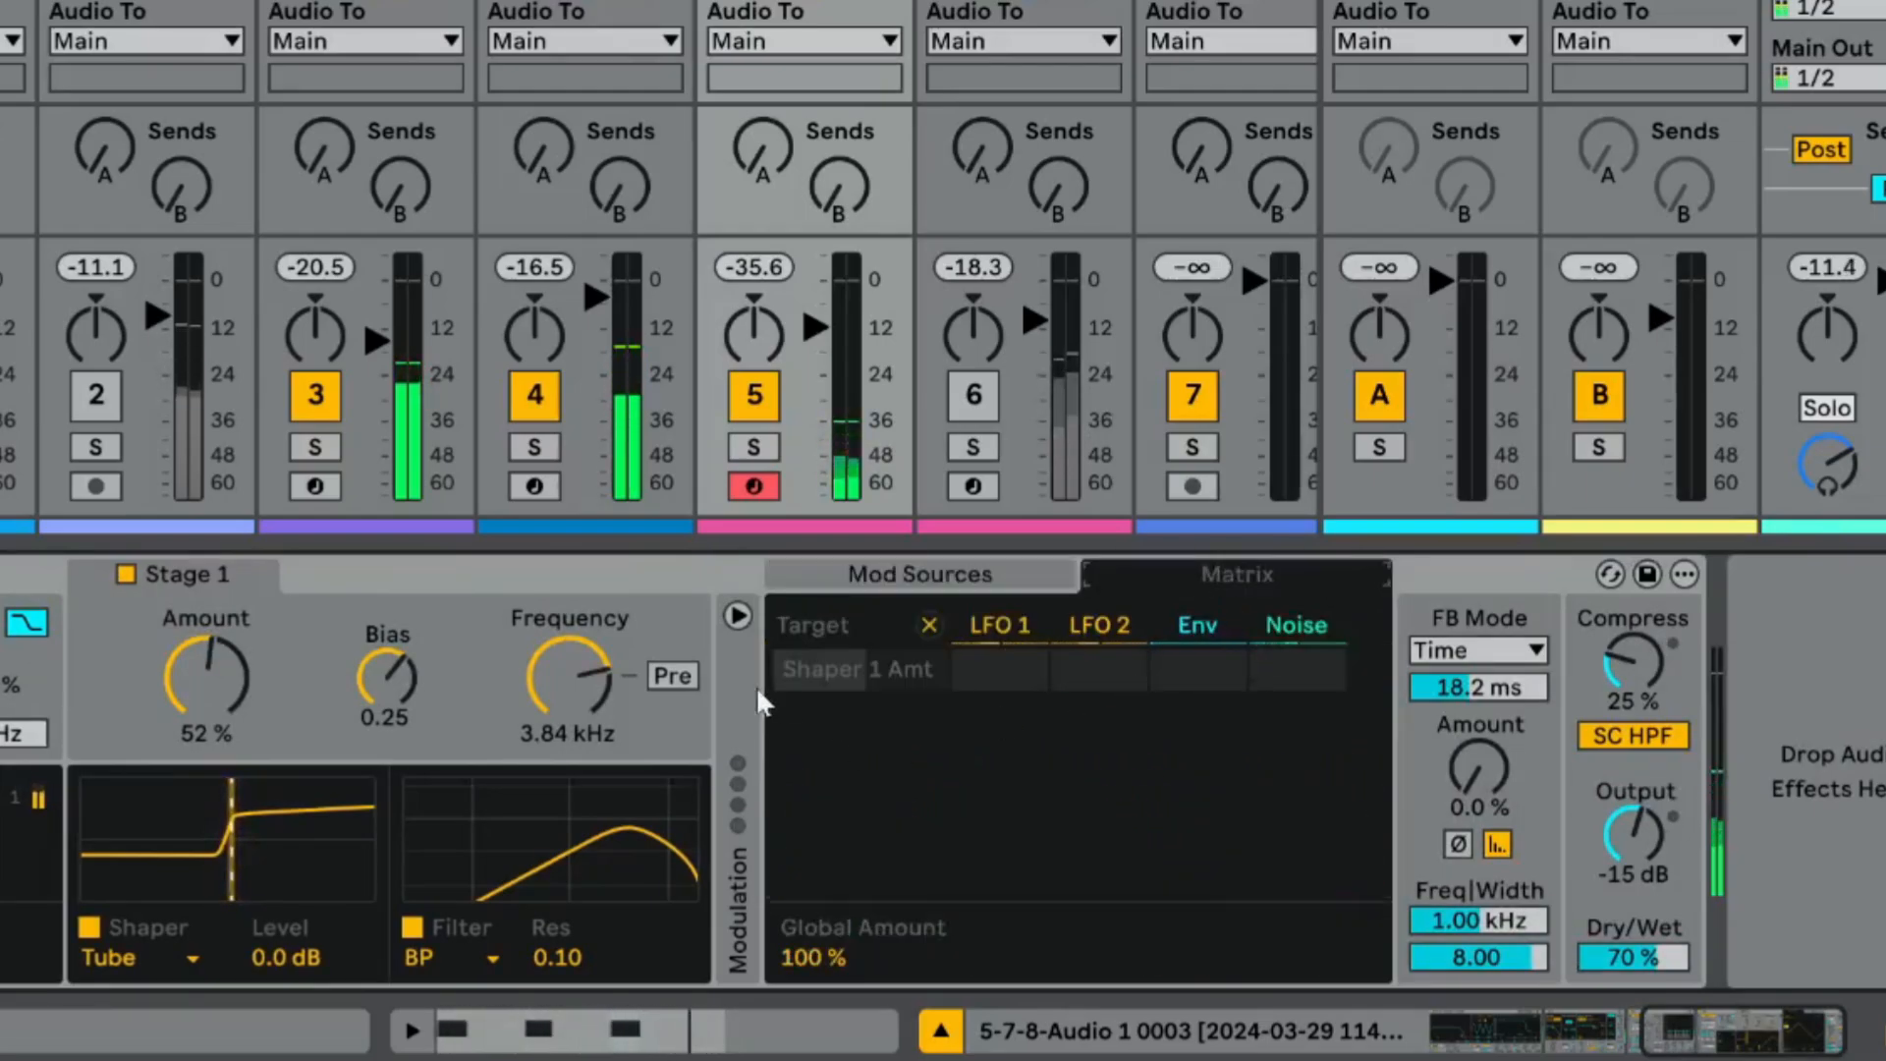
left_click(568, 676)
left_click_drag(1194, 678, 1194, 753)
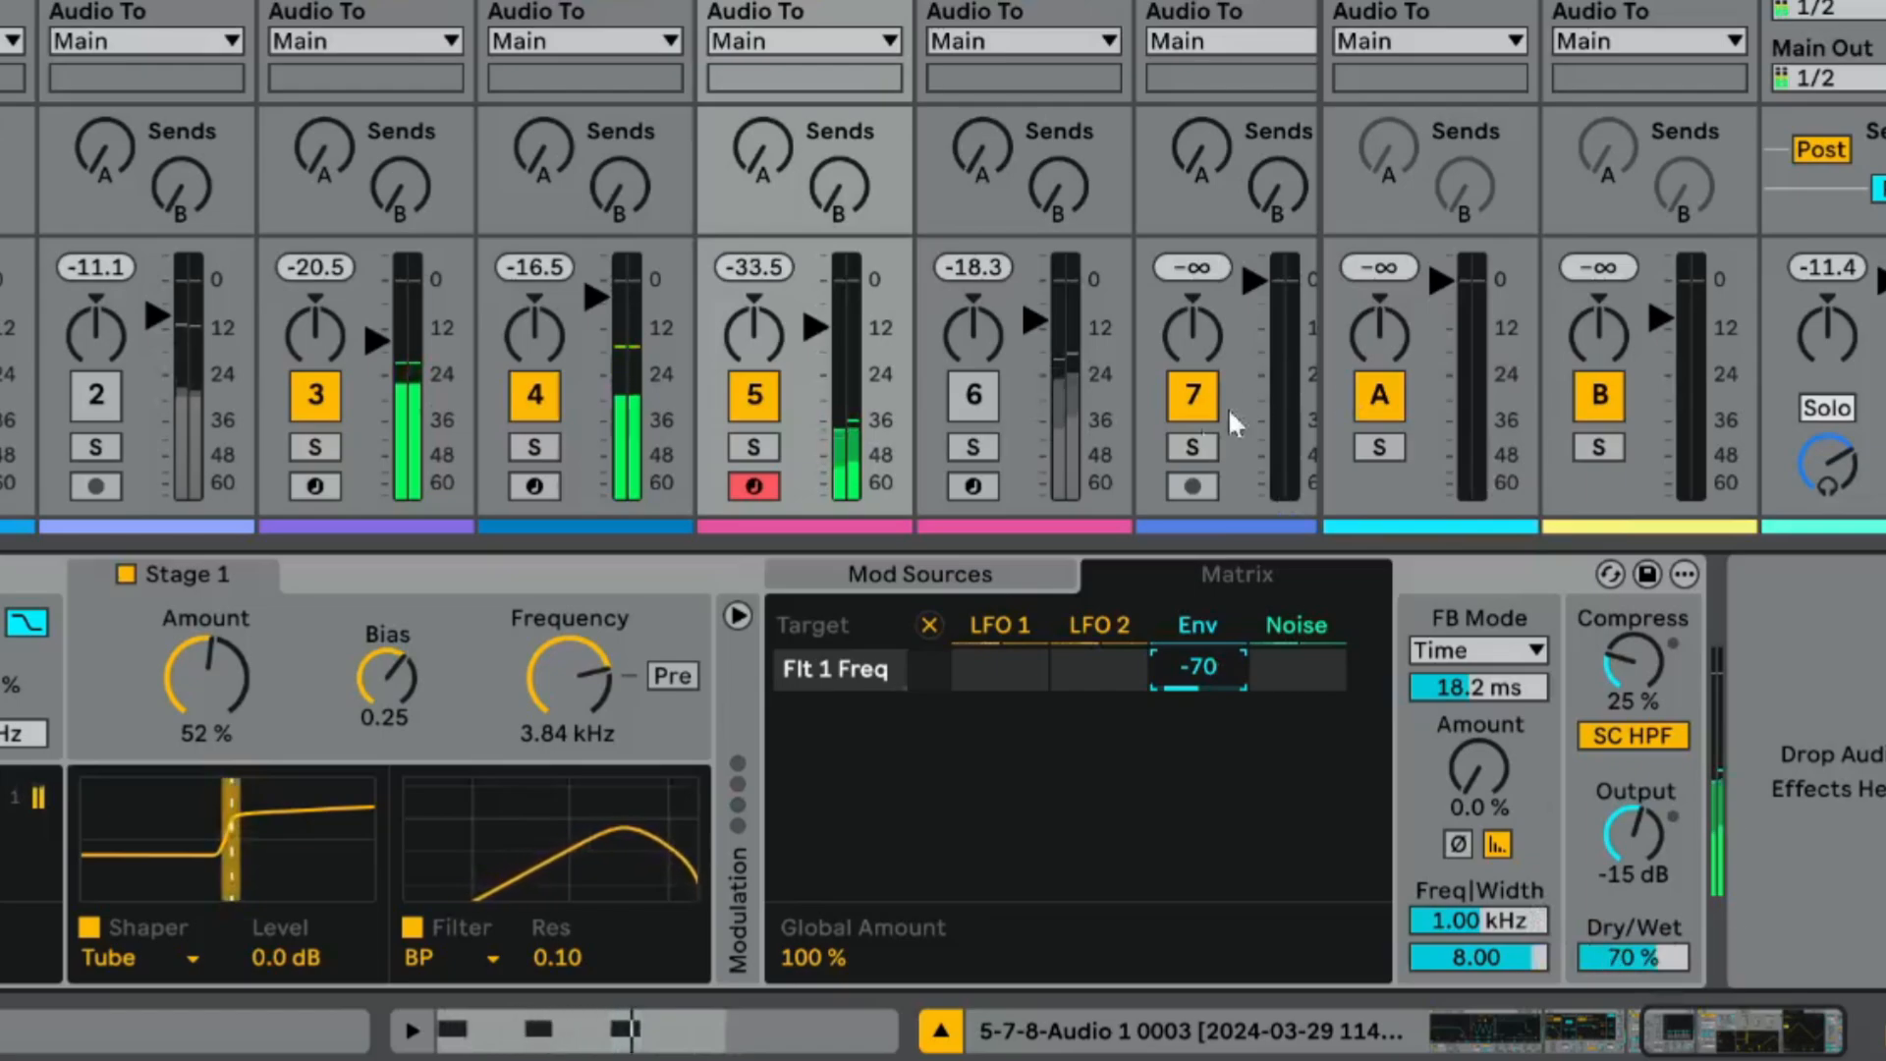
left_click(1215, 635)
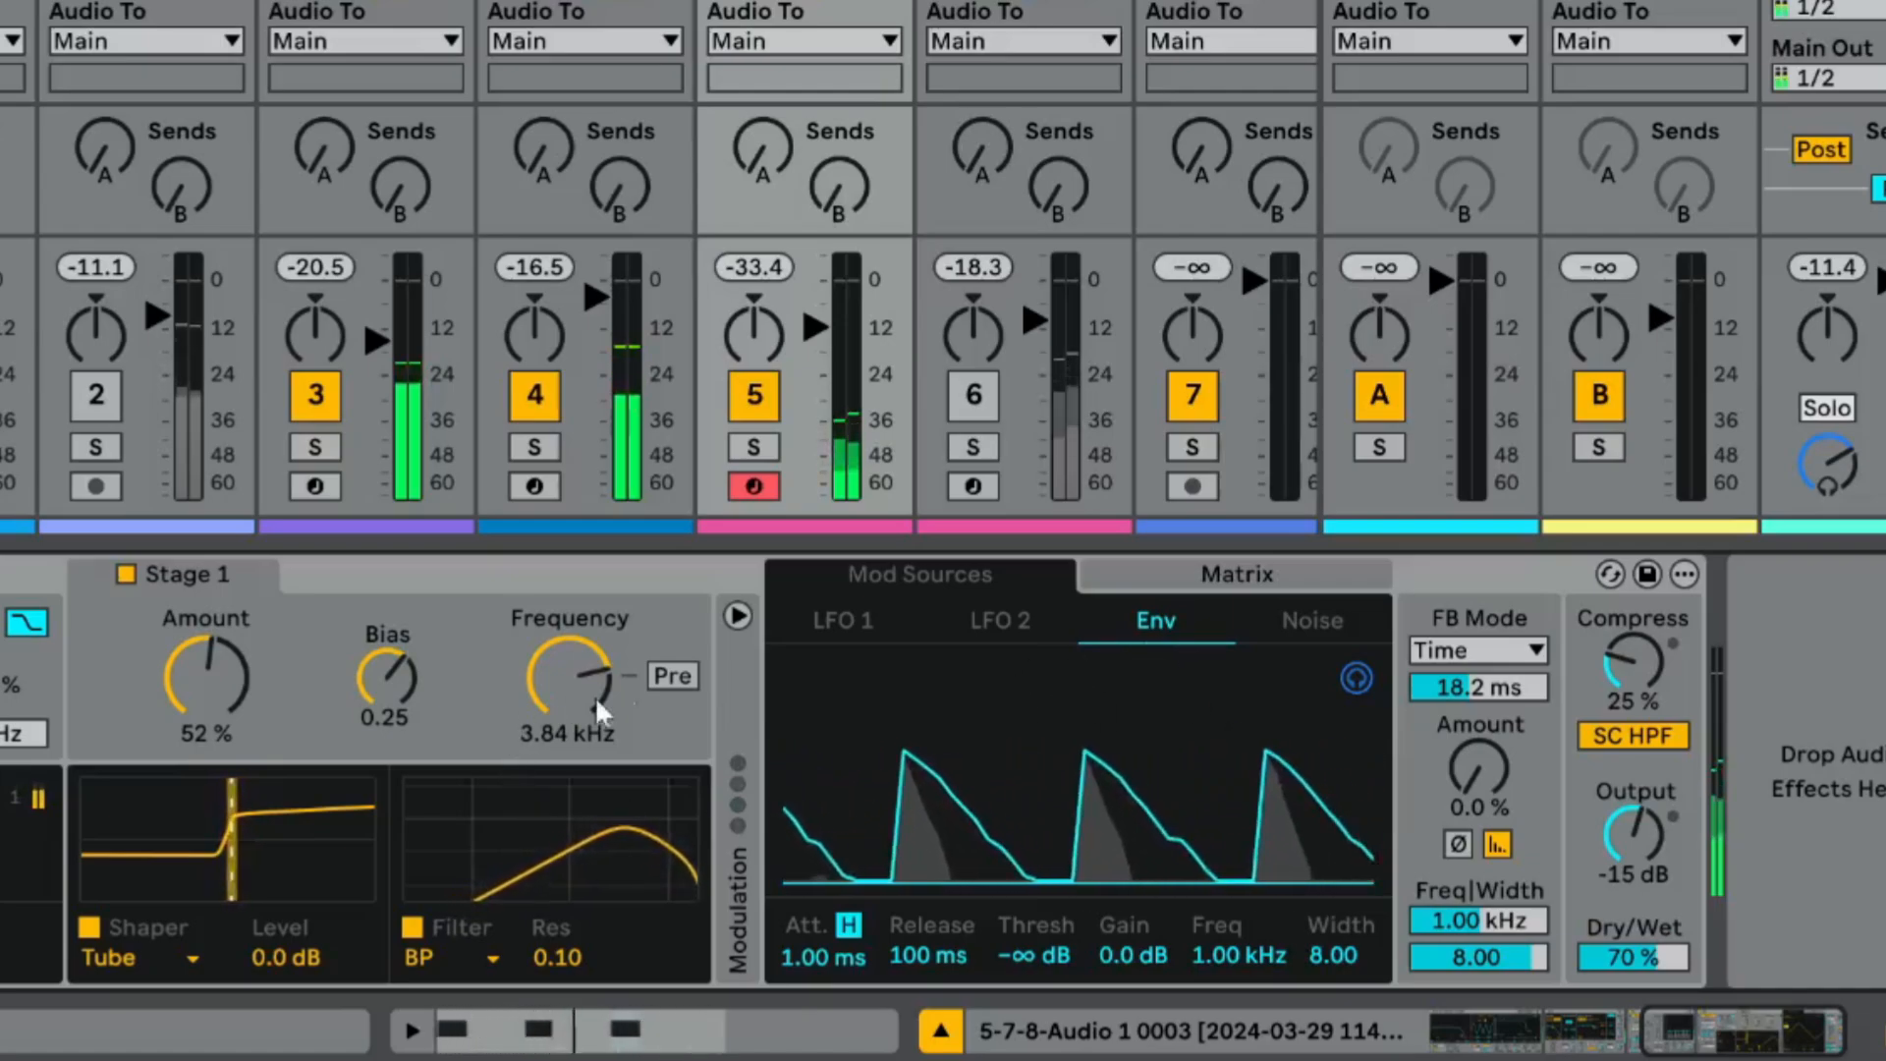
Try a 63% dry/wet mix on Roar and undo the change
mouse_move(1630, 968)
left_mouse_down()
mouse_move(1630, 1021)
mouse_move(1633, 954)
left_mouse_up()
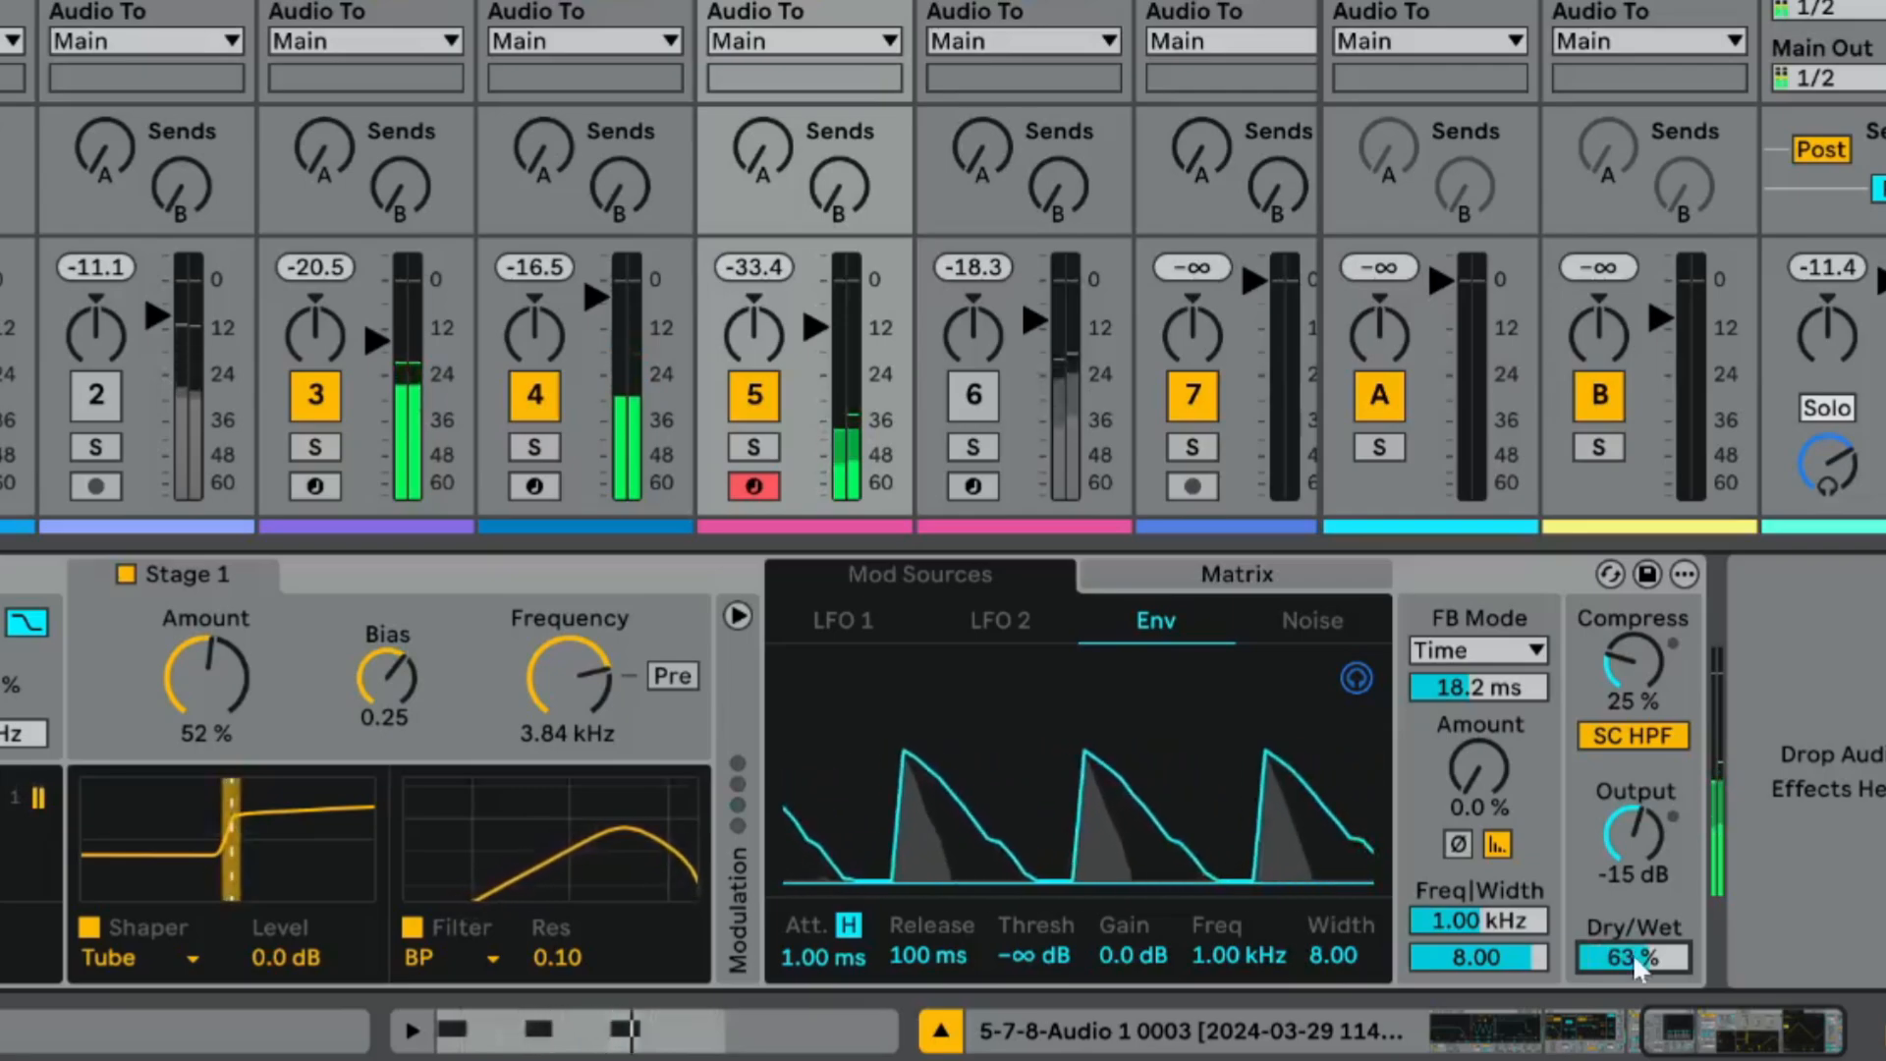
key("ctrl+z")
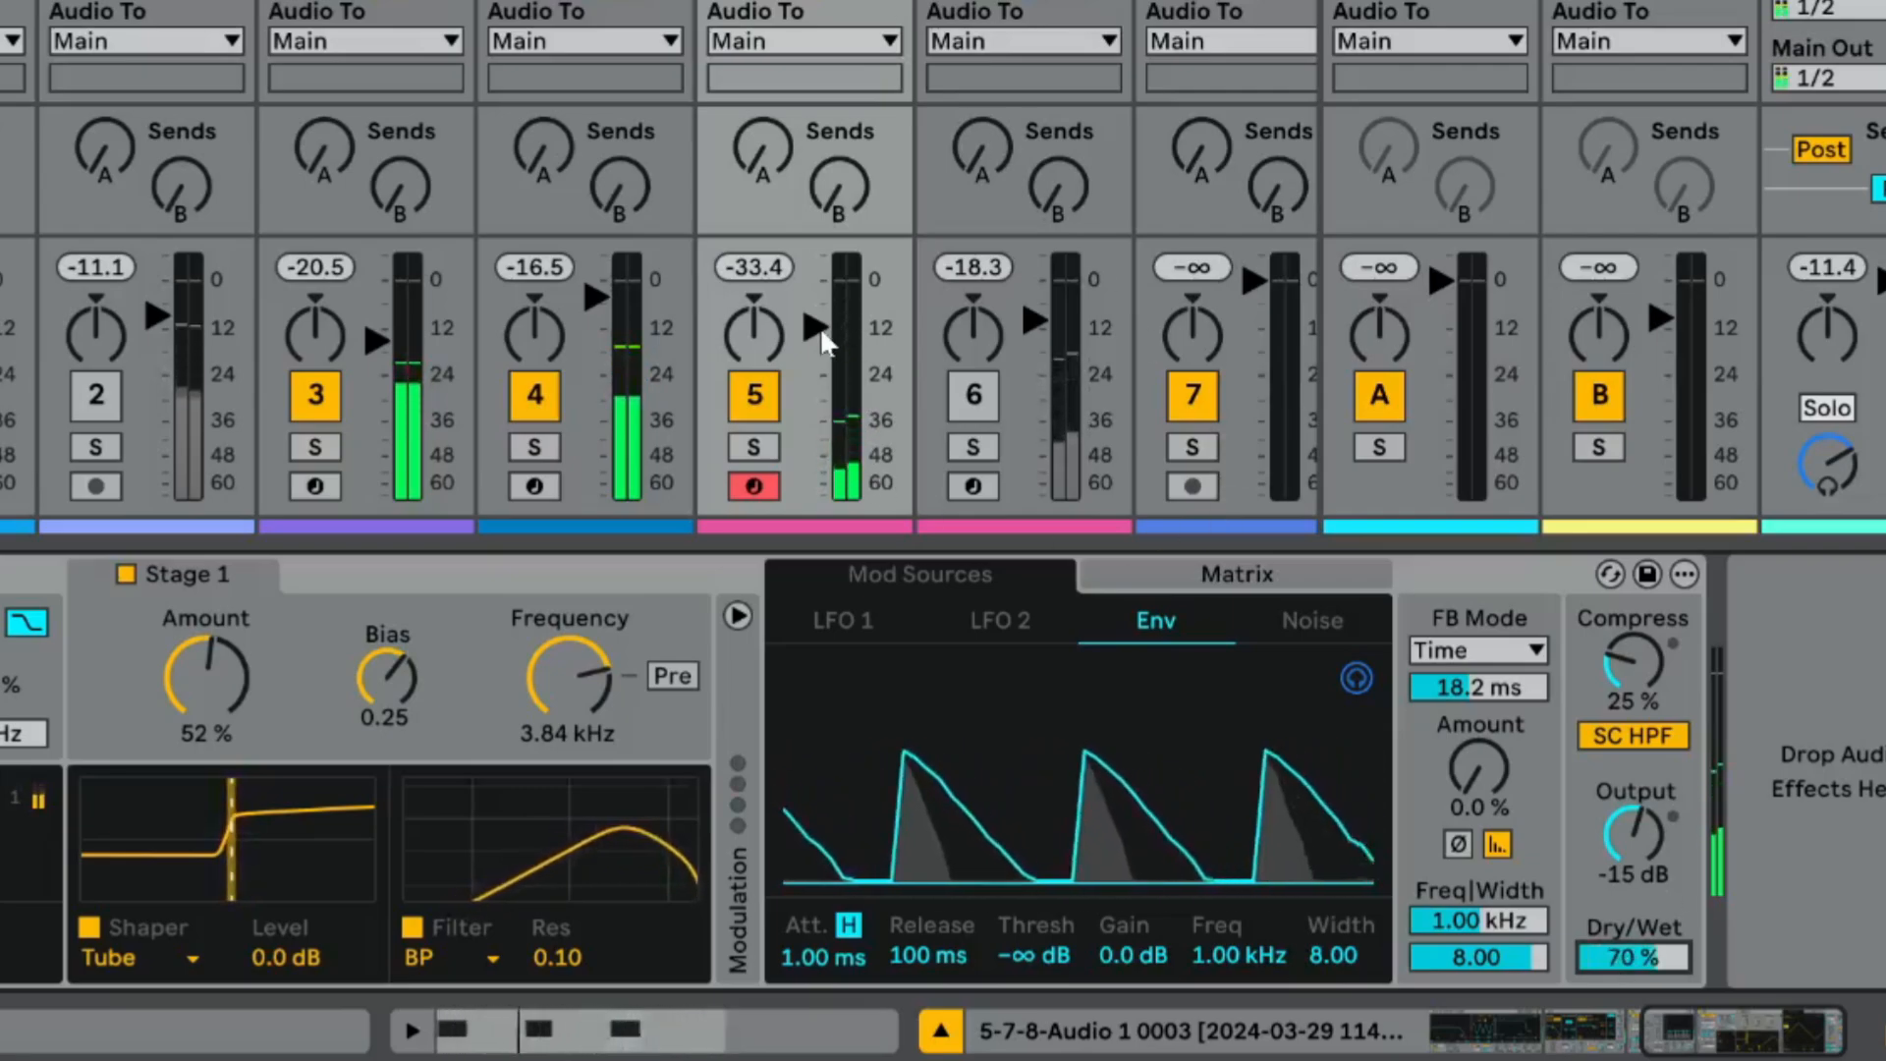